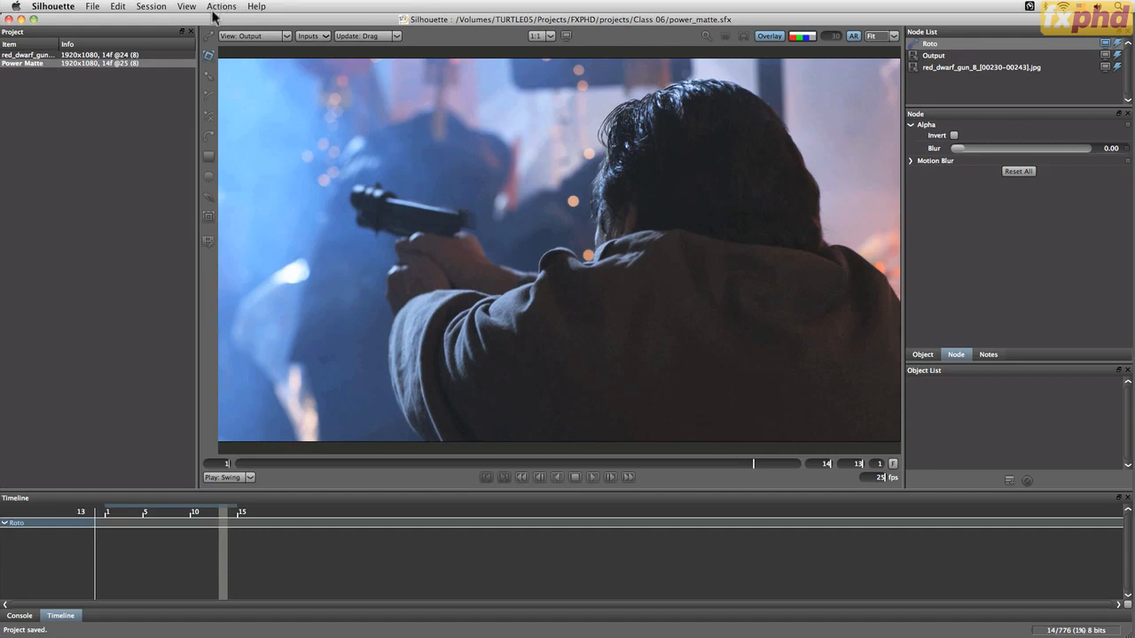
Open the session settings and add the Keyer and Power Matte nodes to the available nodes
{"action": "left_click", "coordinate": [151, 9]}
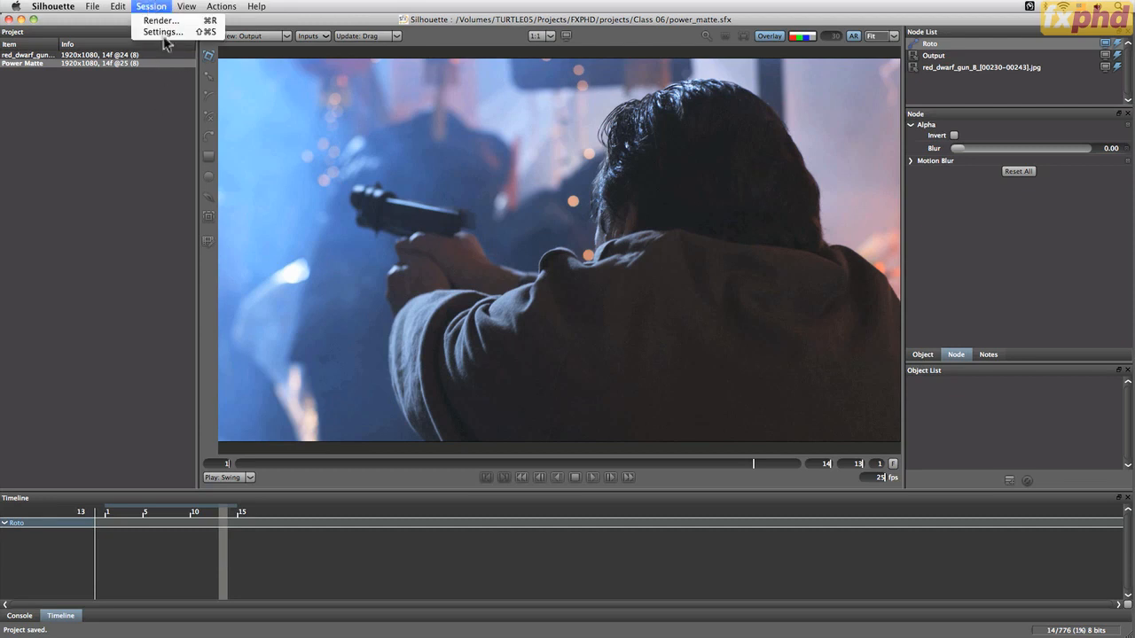
{"action": "left_click", "coordinate": [164, 33]}
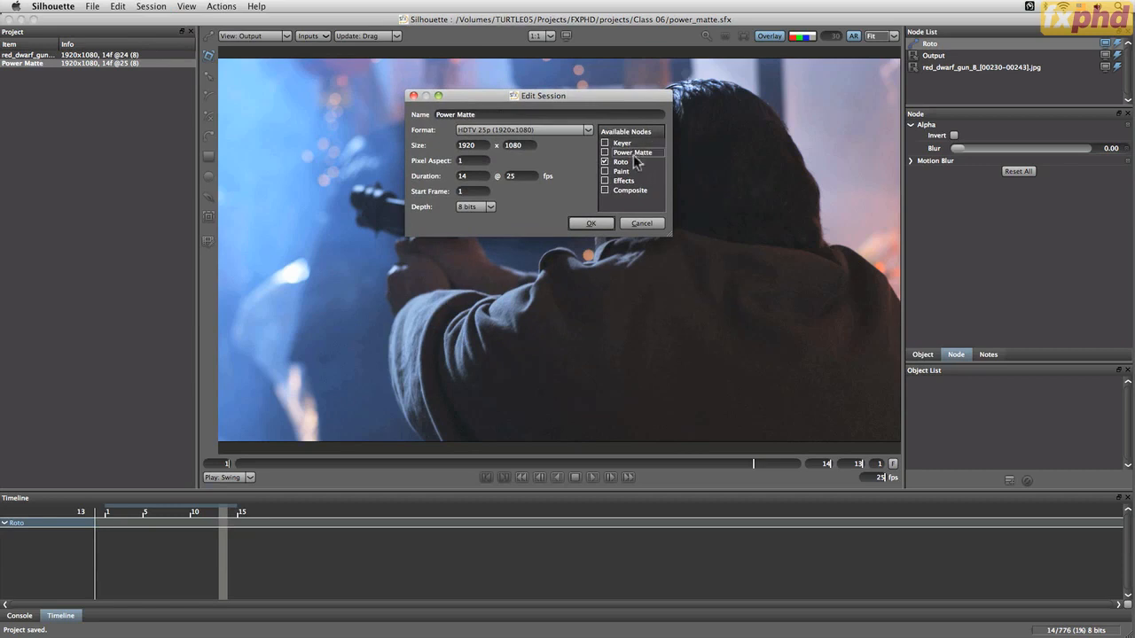
{"action": "left_click", "coordinate": [605, 160]}
{"action": "left_click", "coordinate": [604, 153]}
{"action": "left_click", "coordinate": [604, 144]}
{"action": "left_click", "coordinate": [591, 224]}
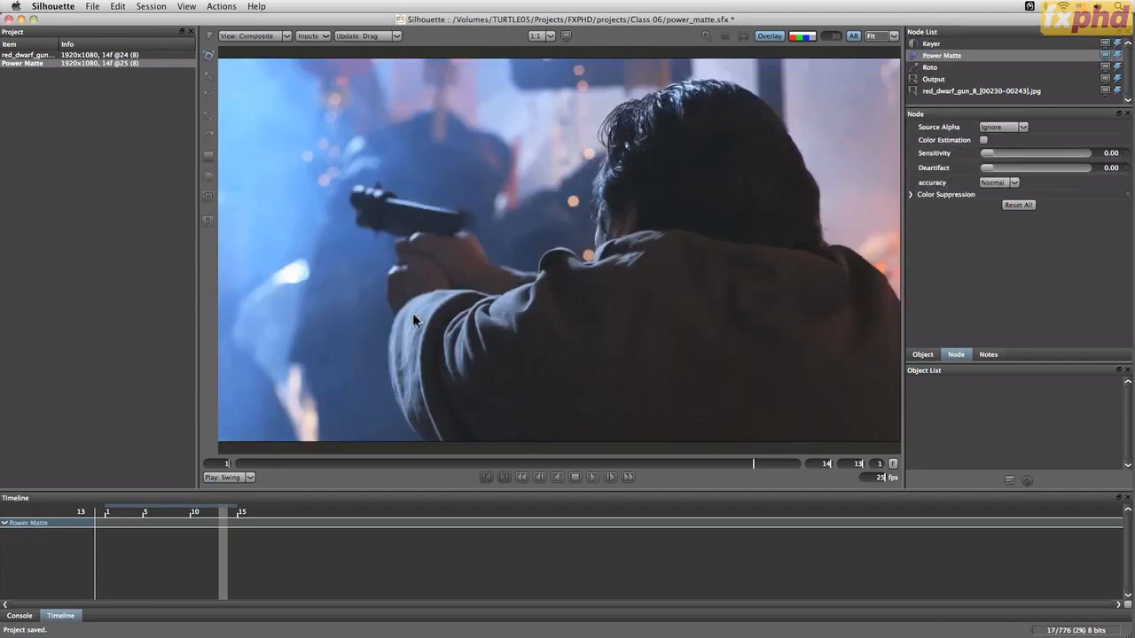
Play the shot, stop it, and scrub through the frames to review the motion
{"action": "left_click", "coordinate": [593, 477]}
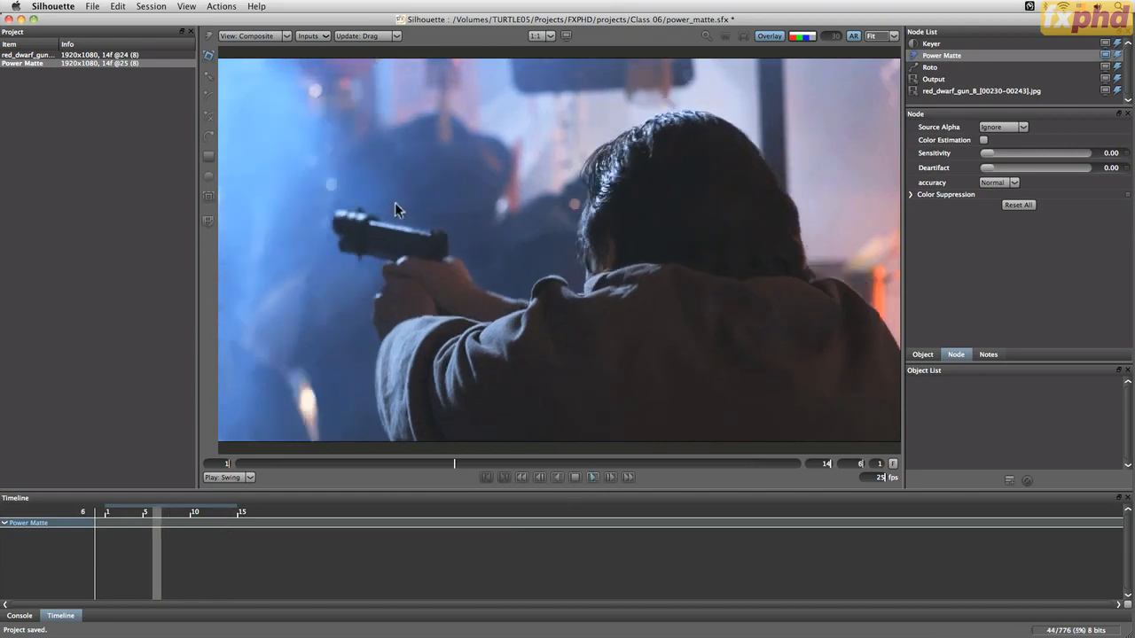
{"action": "left_click", "coordinate": [576, 477]}
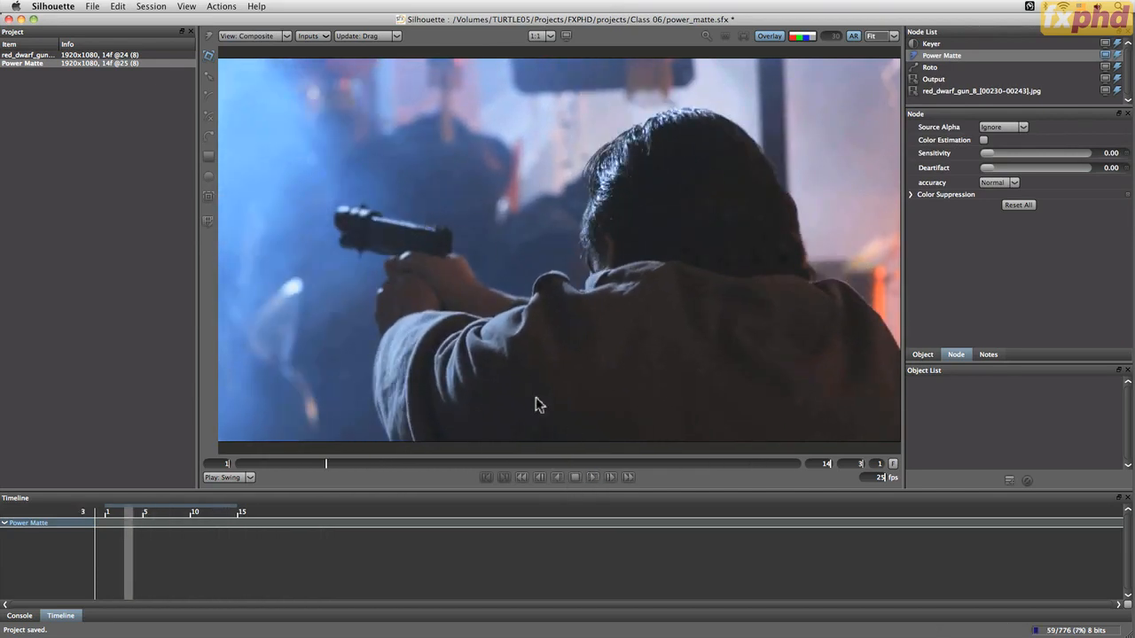
{"action": "left_click_drag", "start_coordinate": [326, 461], "coordinate": [365, 465]}
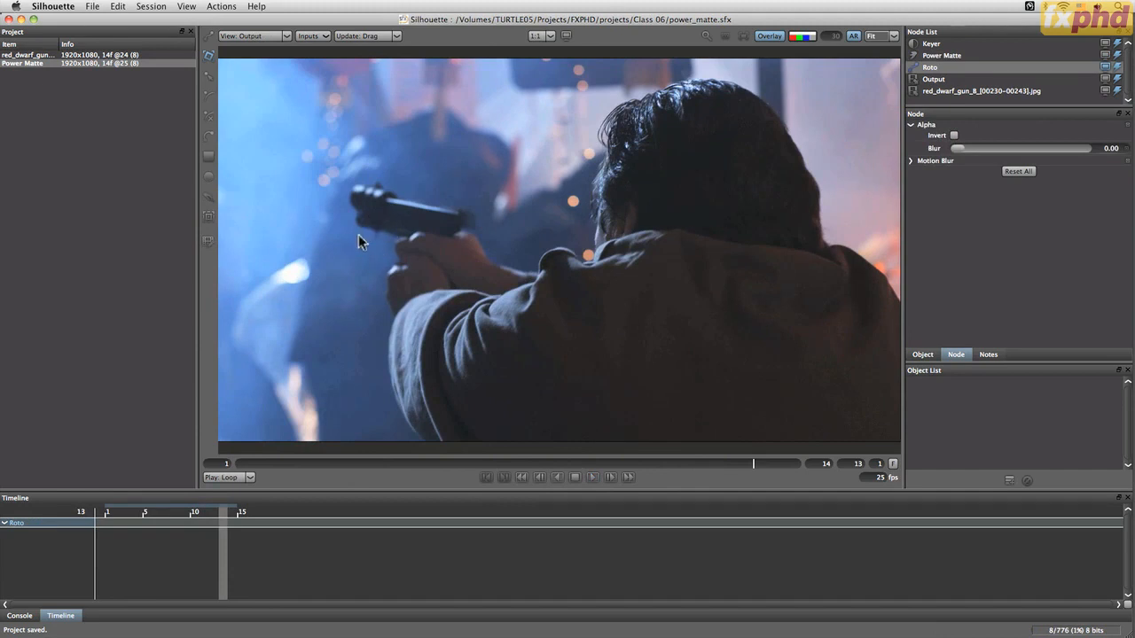
Select the Keyer node, extract on Luminance, and lower Position to about 15.6 and Range to about 29.4
{"action": "left_click", "coordinate": [951, 44]}
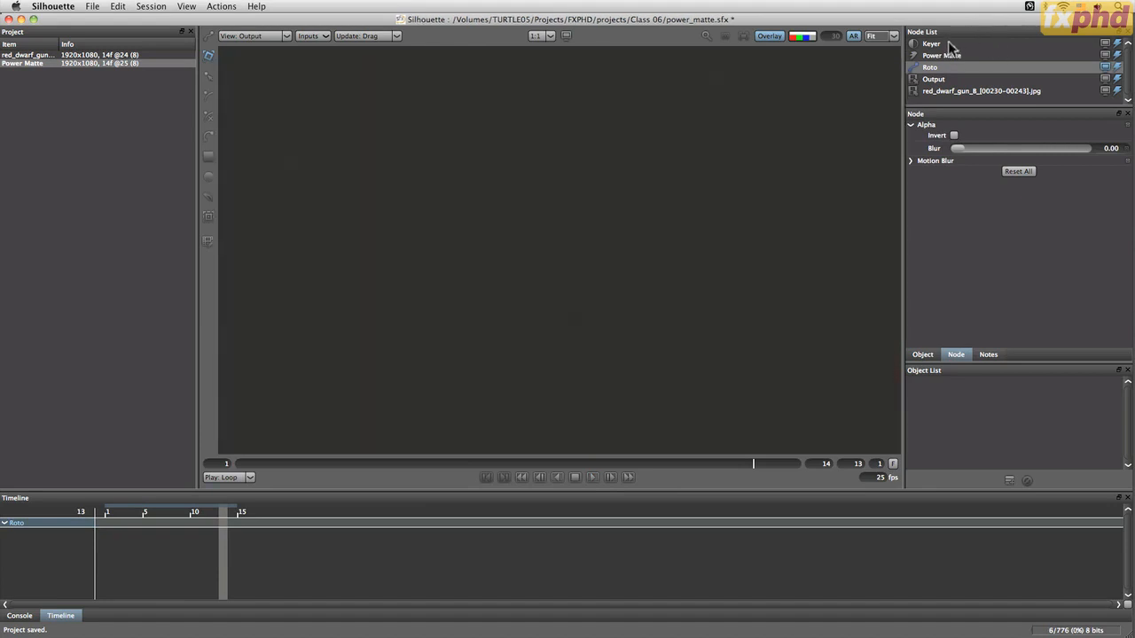
{"action": "left_click", "coordinate": [998, 177]}
{"action": "left_click", "coordinate": [1000, 205]}
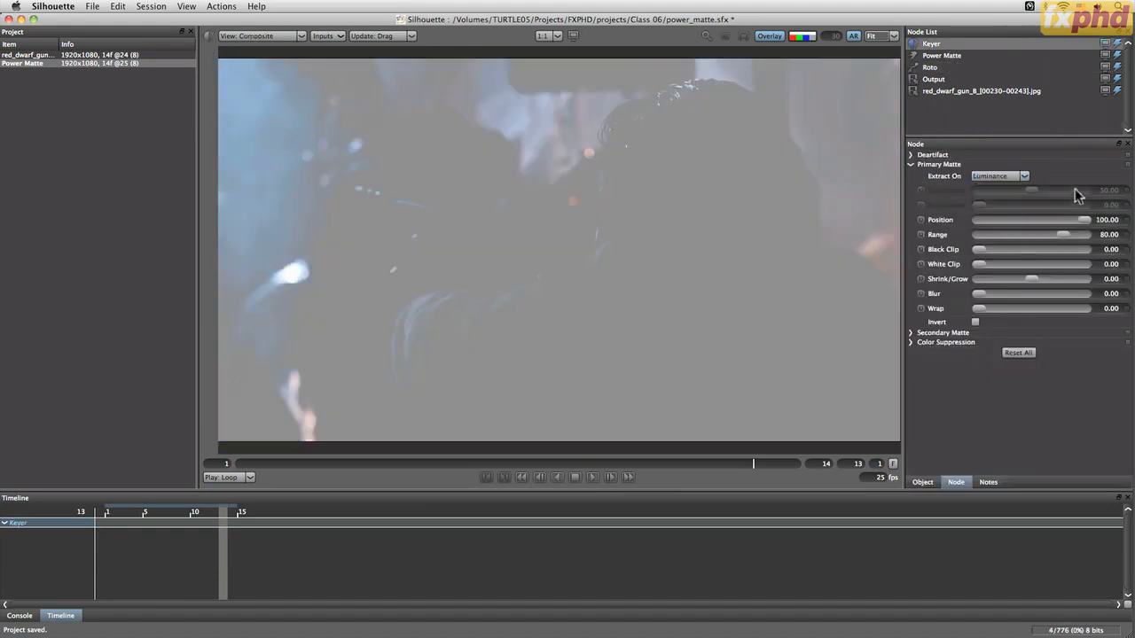
{"action": "left_click_drag", "start_coordinate": [1085, 220], "coordinate": [986, 229]}
{"action": "left_click_drag", "start_coordinate": [1063, 235], "coordinate": [1008, 238]}
{"action": "left_click", "coordinate": [995, 221]}
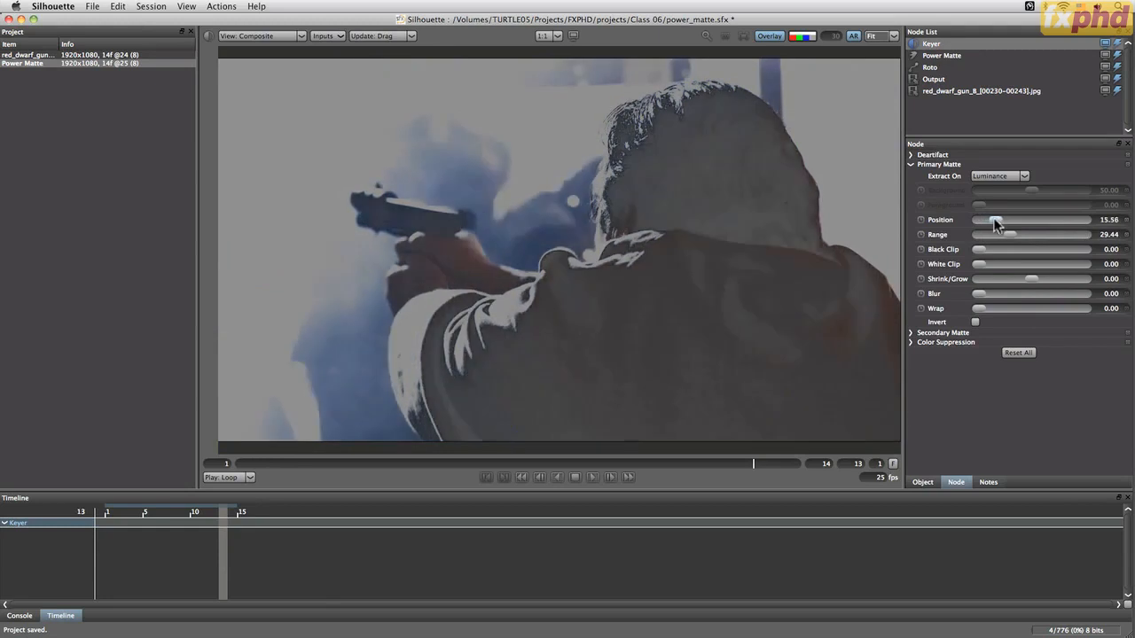
{"action": "left_click_drag", "start_coordinate": [1011, 237], "coordinate": [1009, 237]}
Show the Primary Matte view and set the Keyer's Position to 10 and Range to about 27.8
{"action": "left_click", "coordinate": [293, 36]}
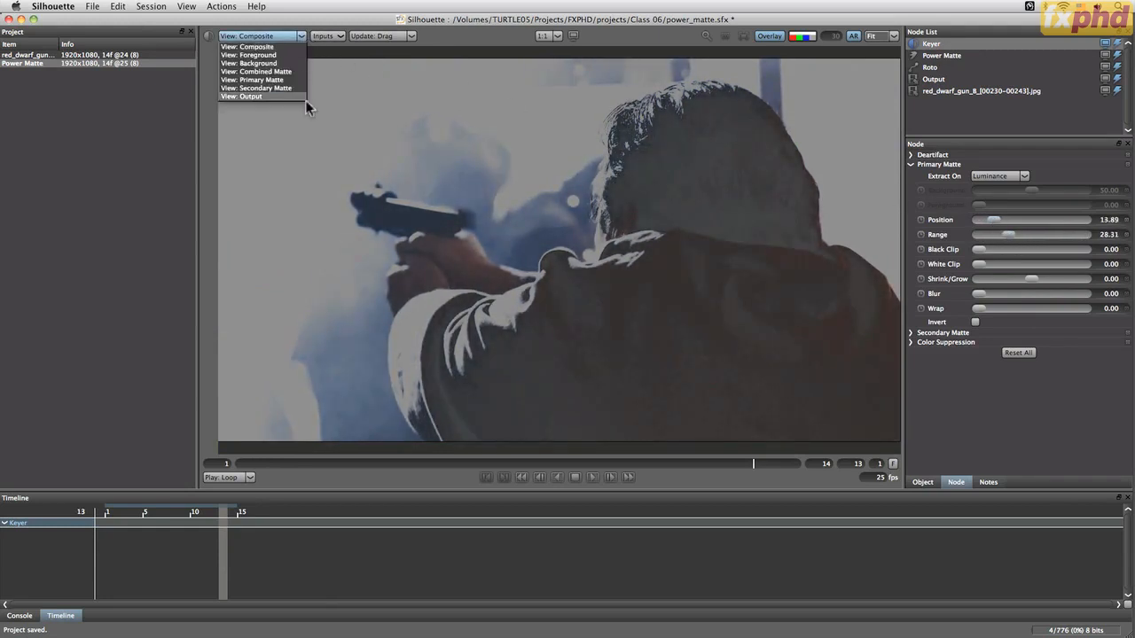
{"action": "left_click", "coordinate": [303, 79]}
{"action": "mouse_move", "coordinate": [1007, 225]}
{"action": "left_mouse_down"}
{"action": "mouse_move", "coordinate": [989, 224]}
{"action": "mouse_move", "coordinate": [1011, 236]}
{"action": "left_mouse_up"}
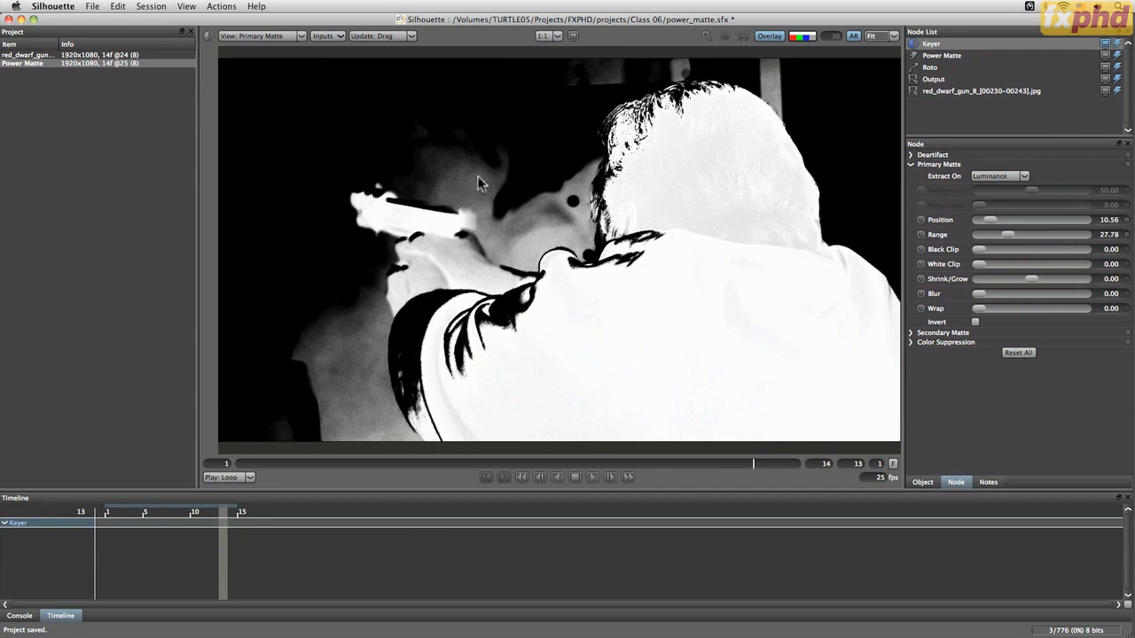
{"action": "mouse_move", "coordinate": [990, 220]}
{"action": "left_mouse_down"}
{"action": "mouse_move", "coordinate": [979, 221]}
{"action": "mouse_move", "coordinate": [990, 221]}
{"action": "left_mouse_up"}
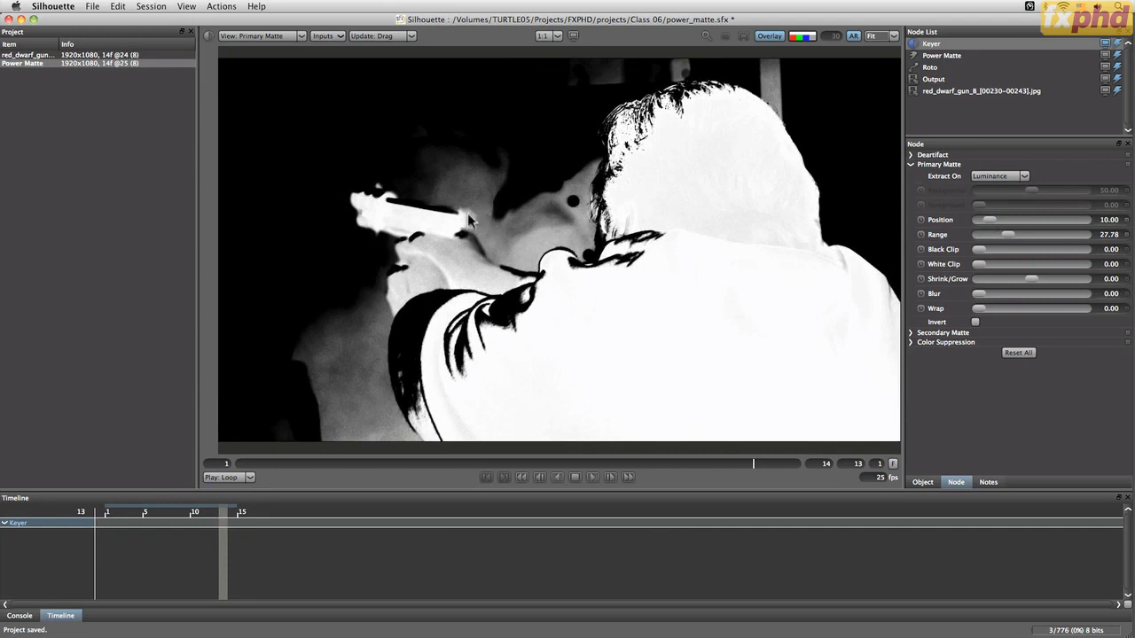
Raise the Keyer's Position to about 13.3
{"action": "left_click", "coordinate": [949, 56]}
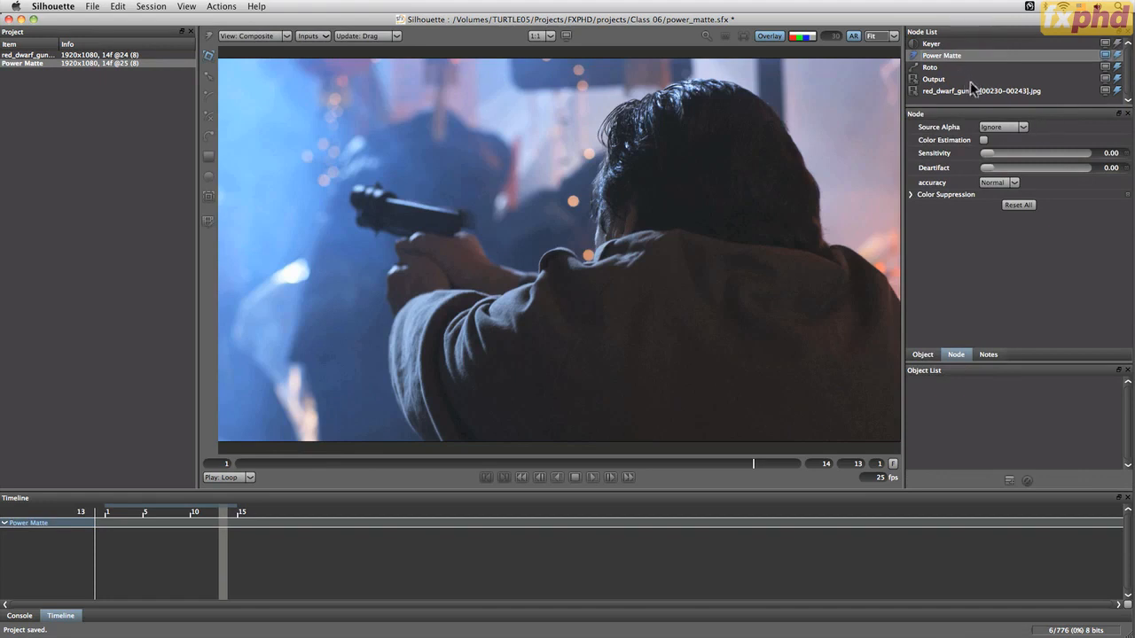
{"action": "left_click", "coordinate": [940, 44]}
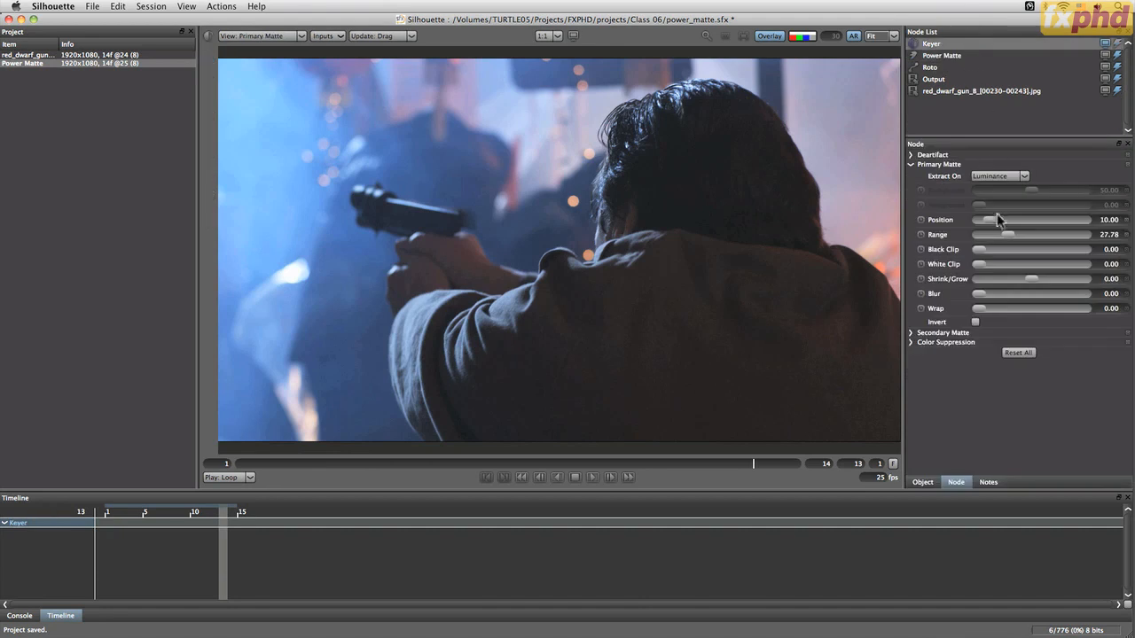
{"action": "mouse_move", "coordinate": [991, 226]}
{"action": "left_mouse_down"}
{"action": "mouse_move", "coordinate": [1020, 224]}
{"action": "mouse_move", "coordinate": [989, 222]}
{"action": "left_mouse_up"}
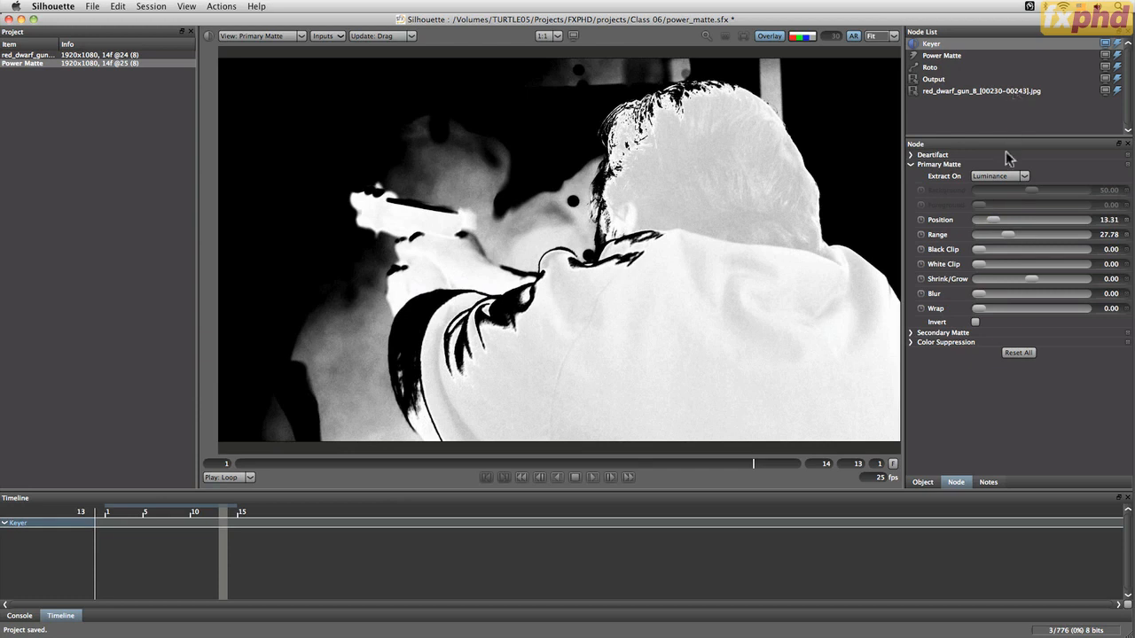
Select the Power Matte node and activate the X-Spline tool
{"action": "left_click", "coordinate": [930, 68]}
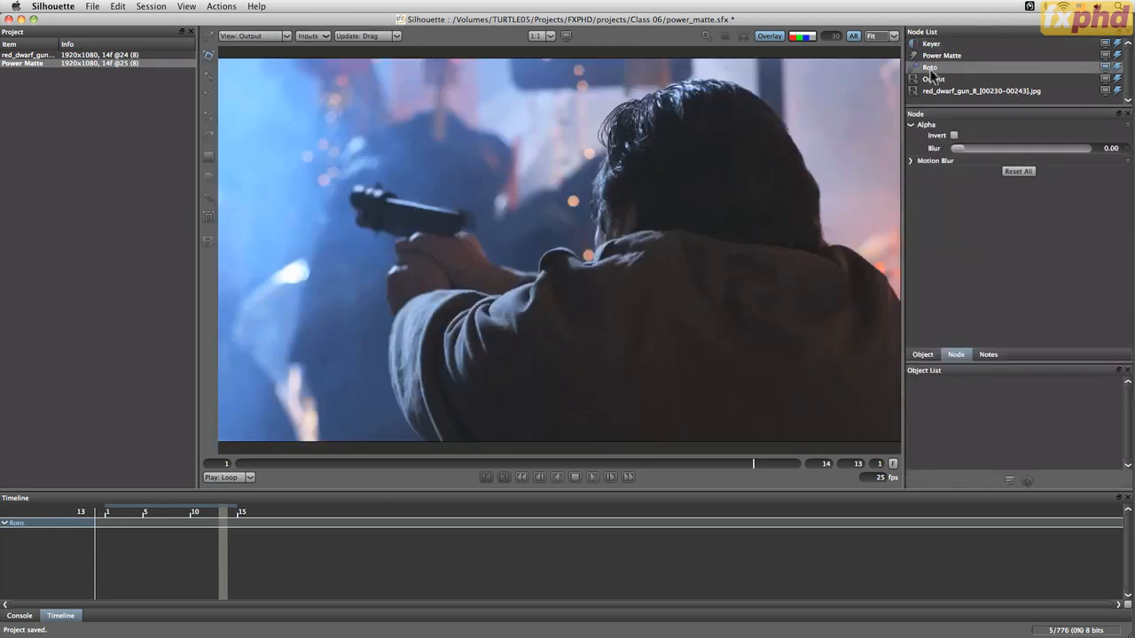
{"action": "left_click", "coordinate": [1117, 43]}
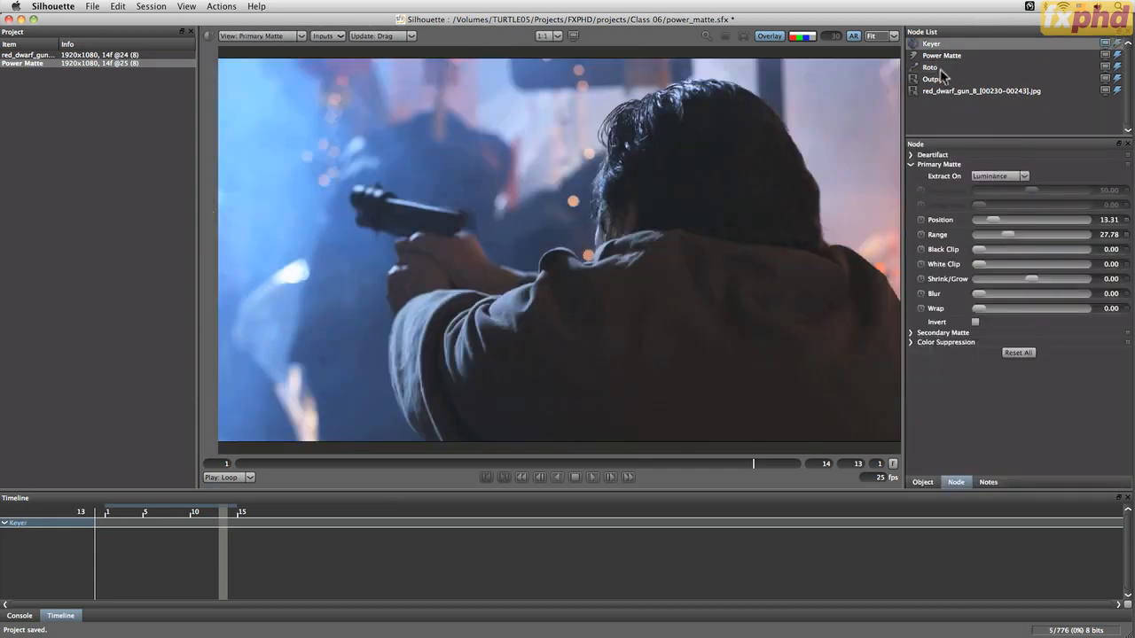
{"action": "left_click", "coordinate": [936, 68]}
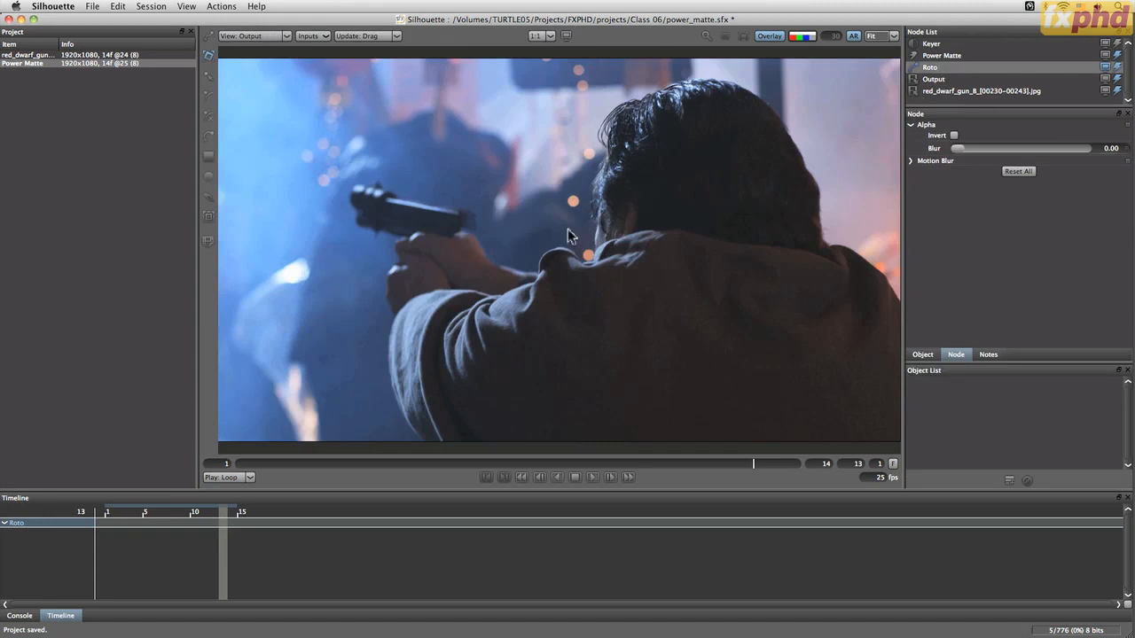
{"action": "left_click", "coordinate": [943, 56]}
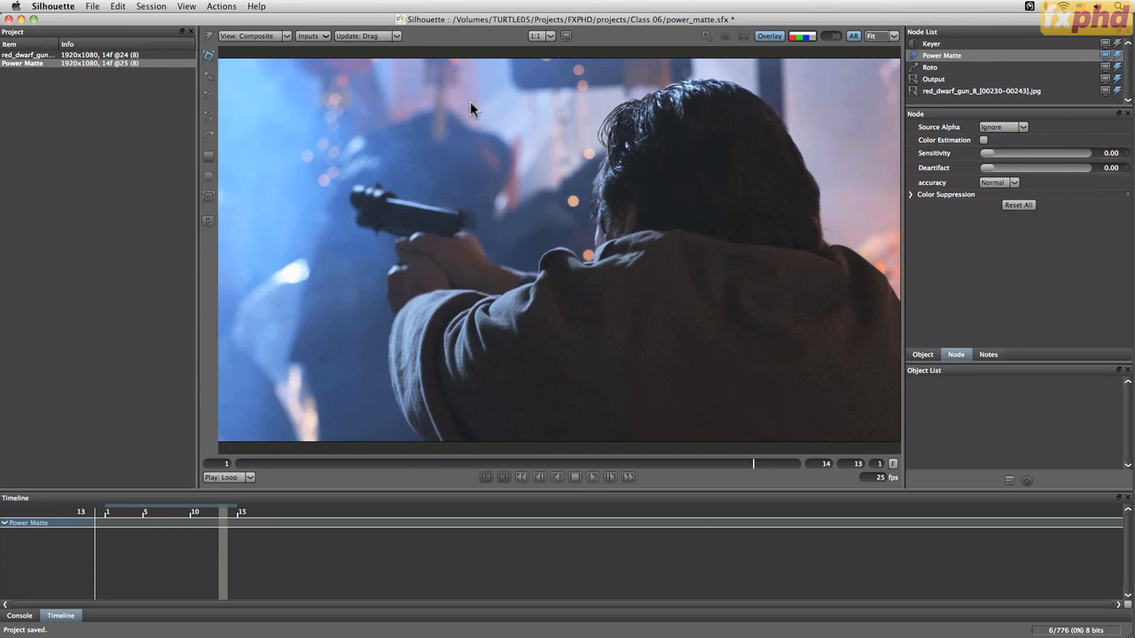
{"action": "key", "text": "o"}
{"action": "left_click_drag", "start_coordinate": [568, 215], "coordinate": [607, 298]}
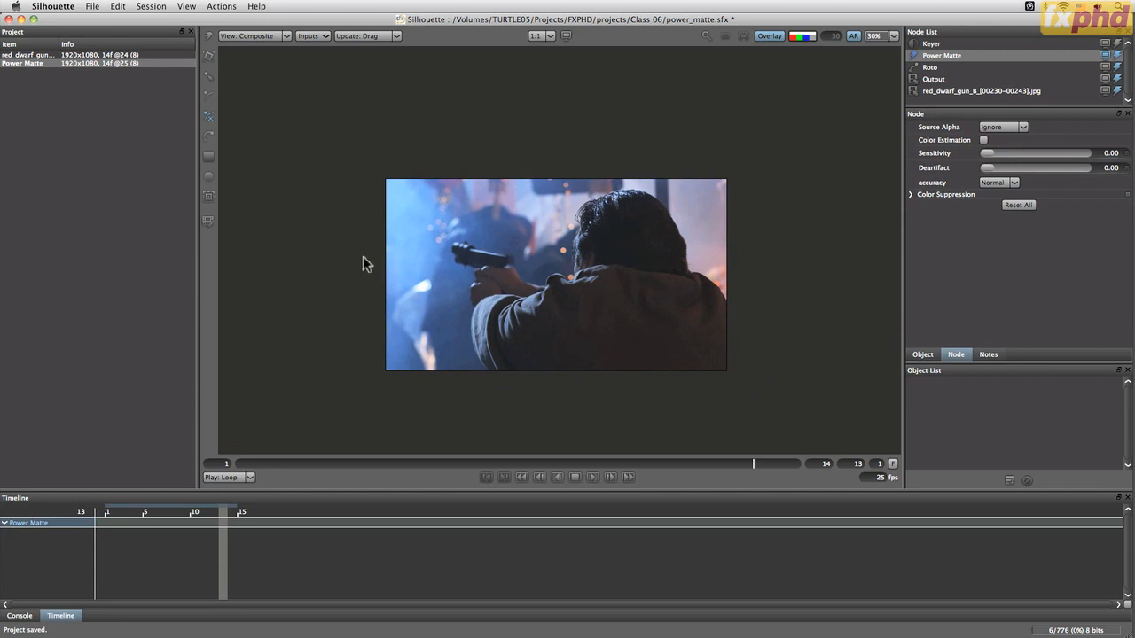
{"action": "left_click", "coordinate": [210, 119]}
Play the shot in Swing mode, then stop and return to frame 1
{"action": "left_click", "coordinate": [594, 477]}
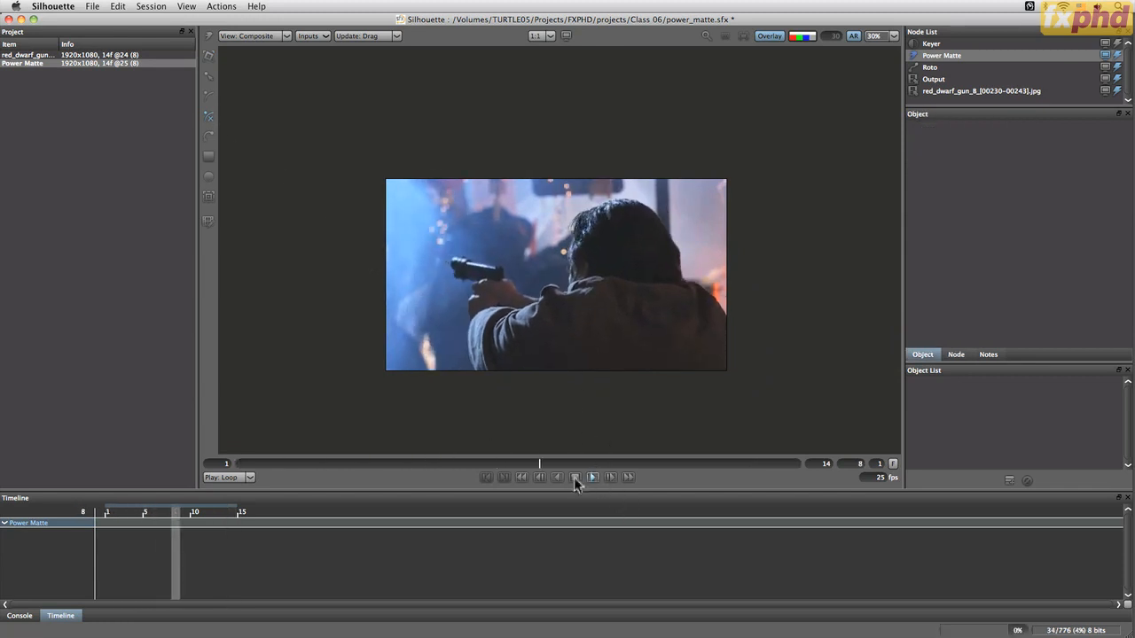
{"action": "left_click", "coordinate": [249, 478]}
{"action": "left_click", "coordinate": [229, 496]}
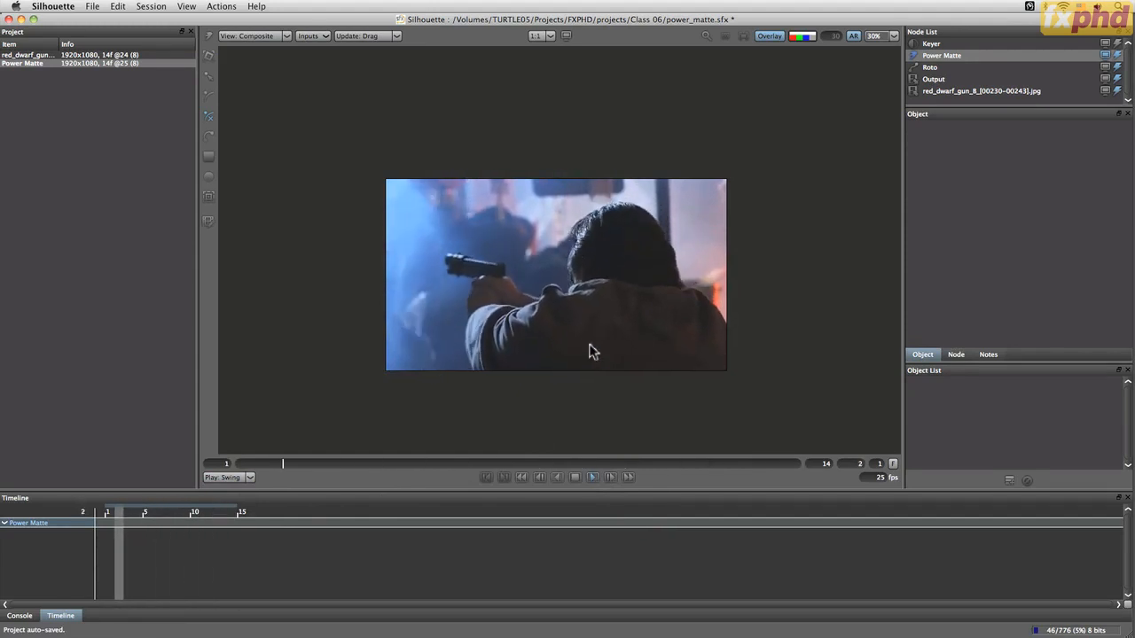
{"action": "left_click", "coordinate": [575, 478]}
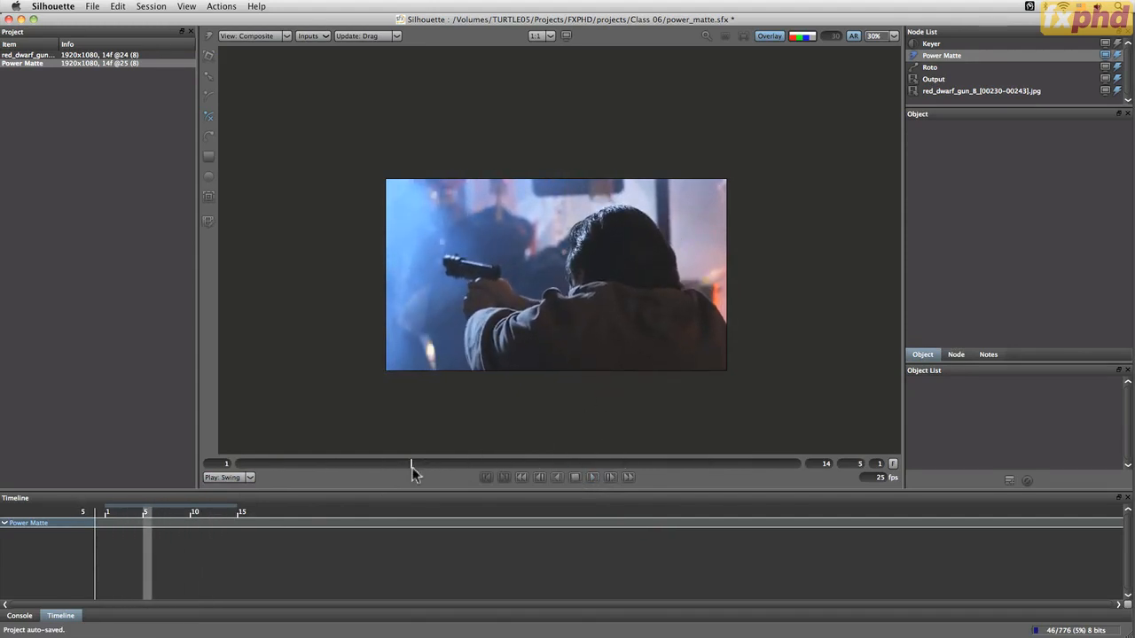
{"action": "left_click_drag", "start_coordinate": [413, 464], "coordinate": [238, 487]}
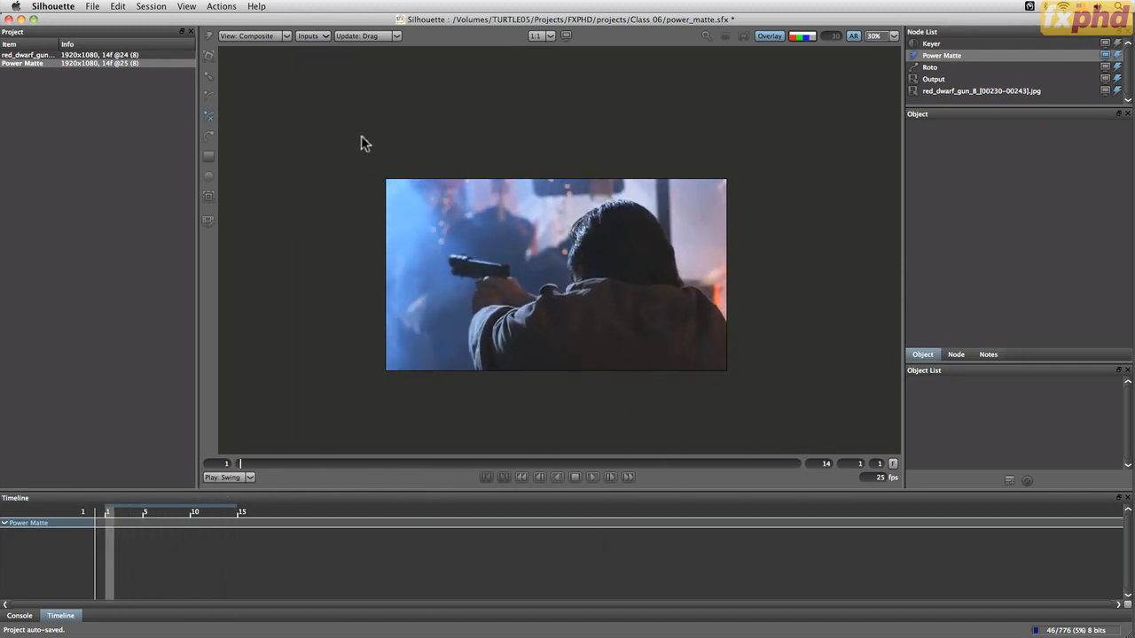
Draw a closed X-Spline tracing the gun and the man's head, with the outer points beyond the frame
{"action": "left_click", "coordinate": [362, 269]}
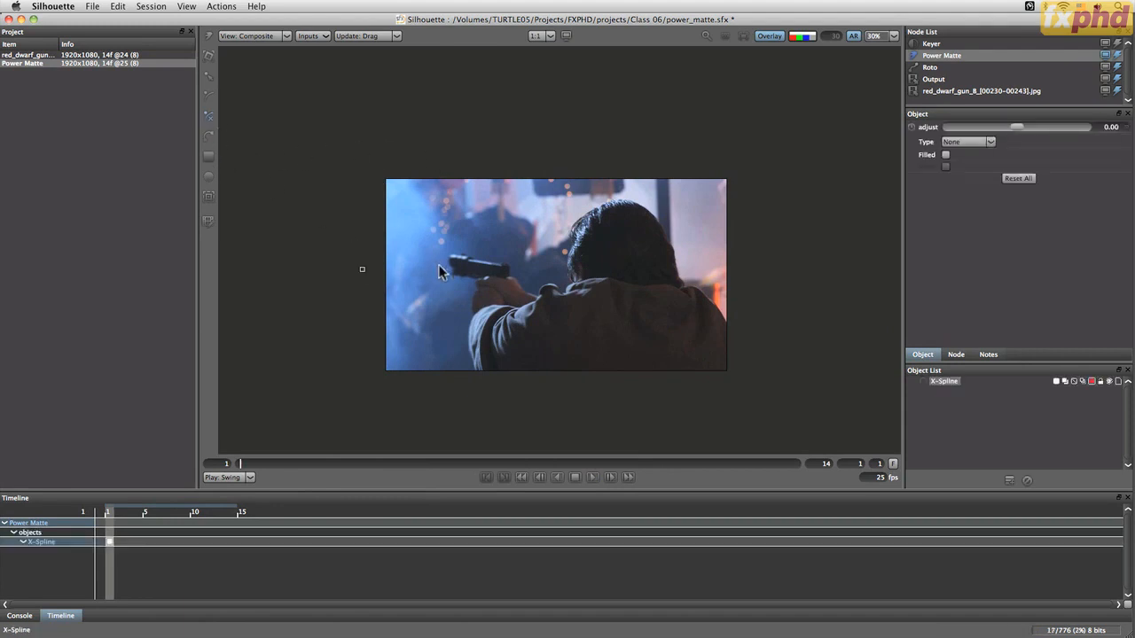
{"action": "left_click", "coordinate": [493, 252]}
{"action": "left_click", "coordinate": [553, 271]}
{"action": "left_click", "coordinate": [578, 197]}
{"action": "left_click", "coordinate": [635, 188]}
{"action": "left_click", "coordinate": [675, 225]}
{"action": "left_click", "coordinate": [728, 309]}
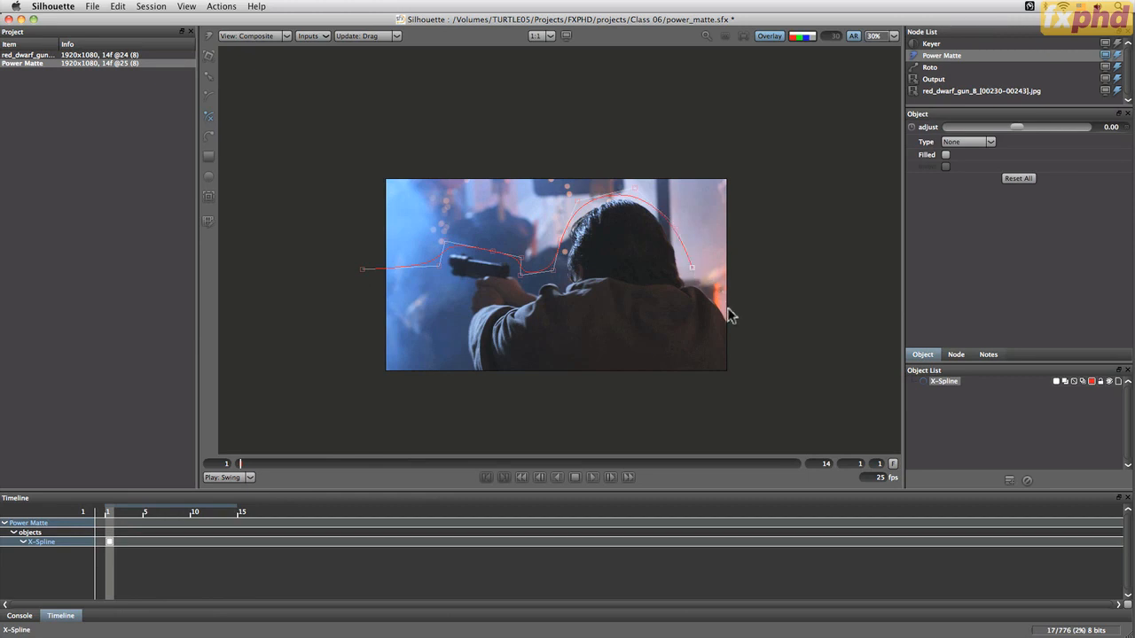
{"action": "left_click", "coordinate": [768, 128]}
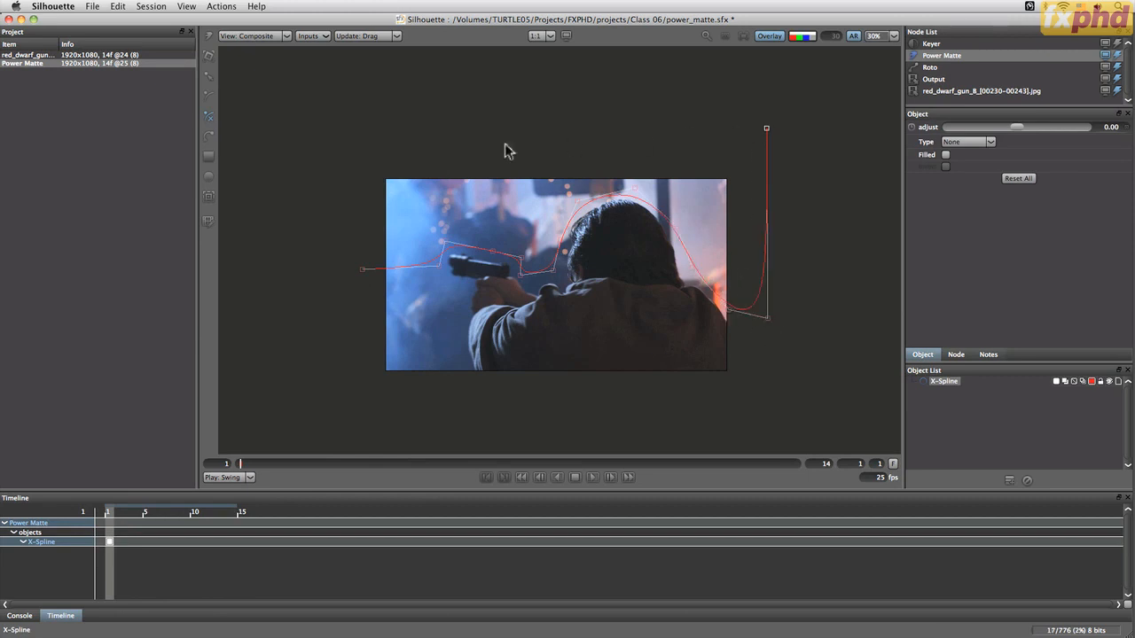
{"action": "left_click", "coordinate": [342, 122]}
{"action": "left_click", "coordinate": [362, 271]}
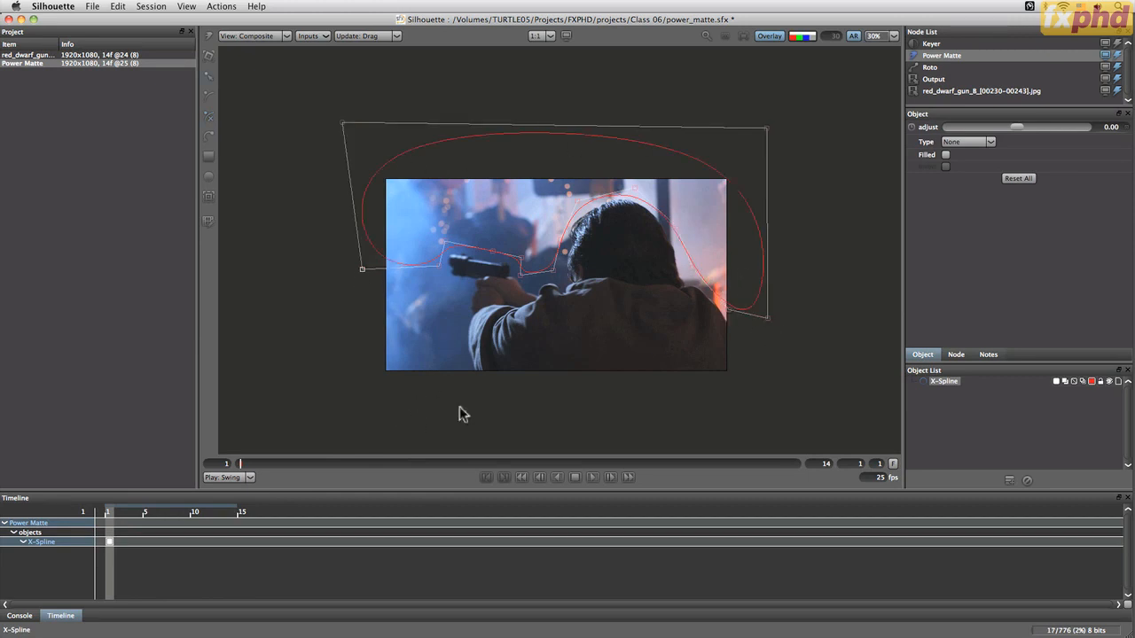
{"action": "left_click", "coordinate": [778, 129]}
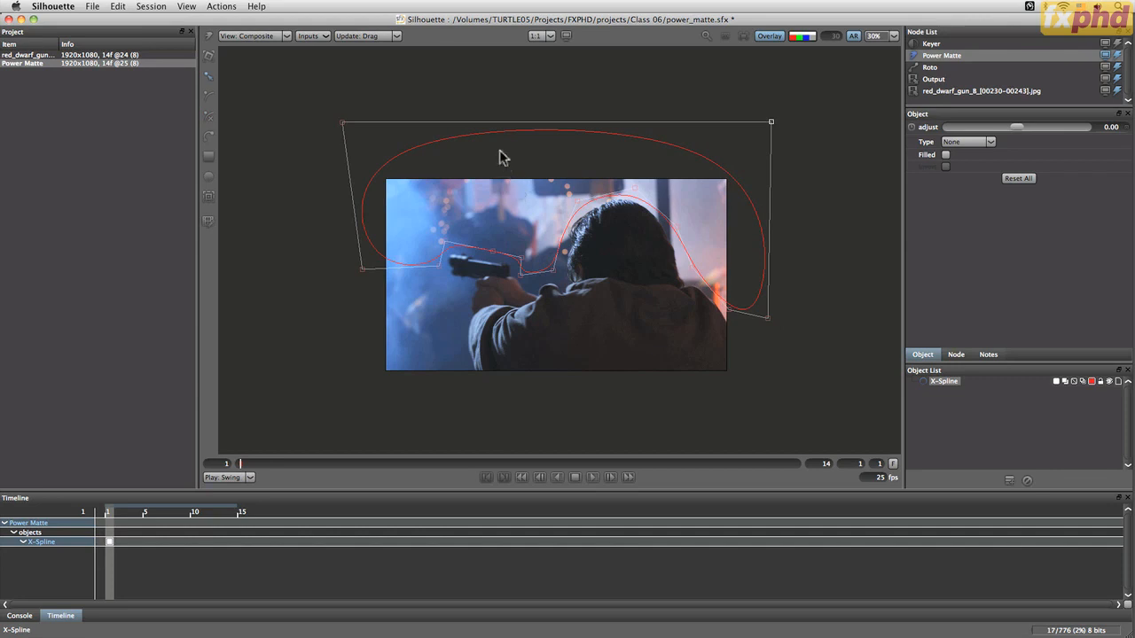
Switch the viewer to Foreground and, at frame 7, move the spline's gun points to follow the gun
{"action": "left_click", "coordinate": [285, 36]}
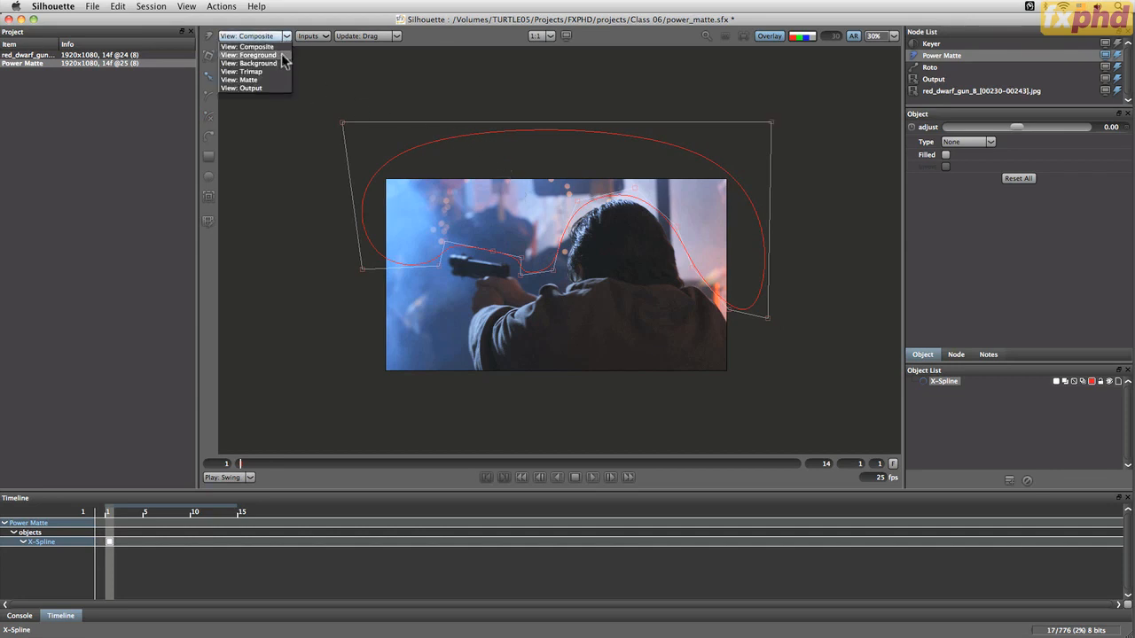
{"action": "left_click", "coordinate": [282, 56]}
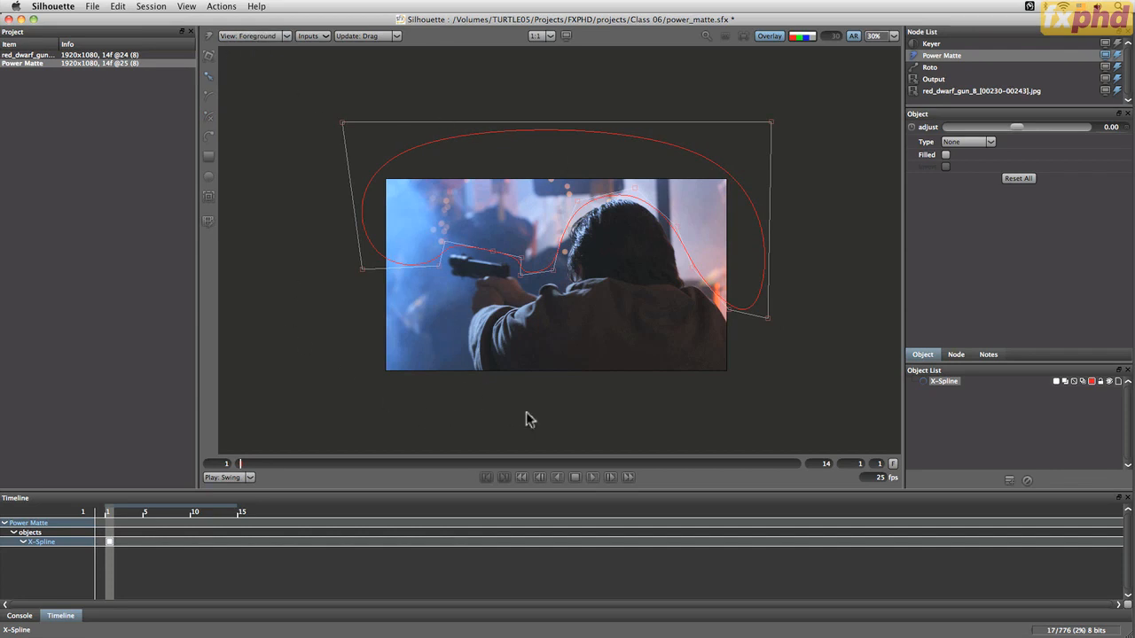
{"action": "left_click", "coordinate": [321, 463]}
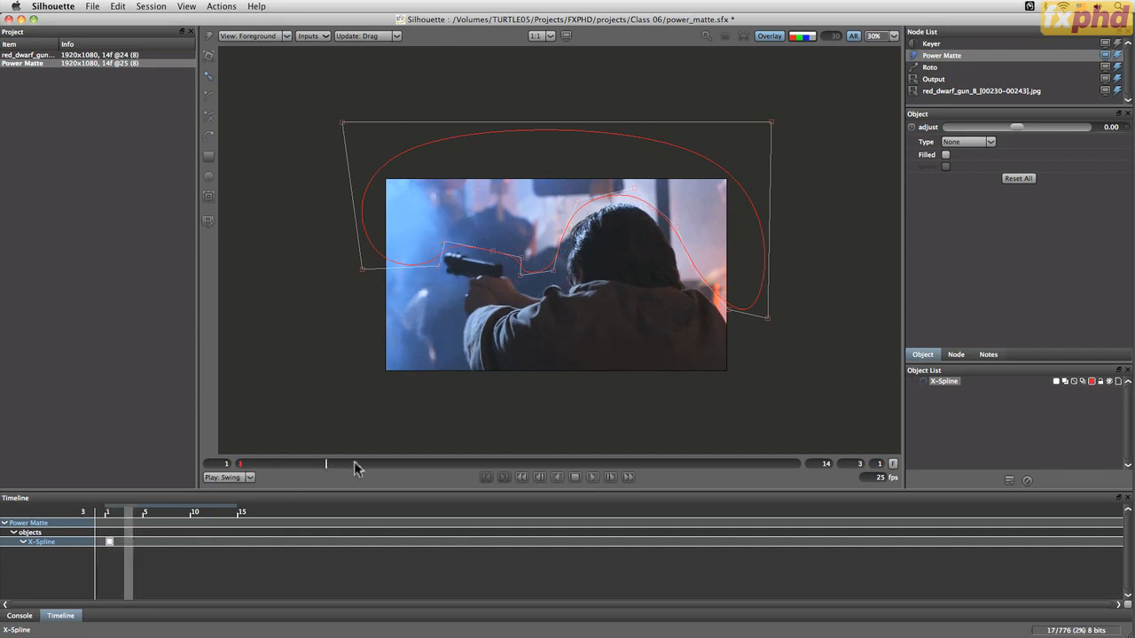
{"action": "left_click_drag", "start_coordinate": [321, 463], "coordinate": [481, 456]}
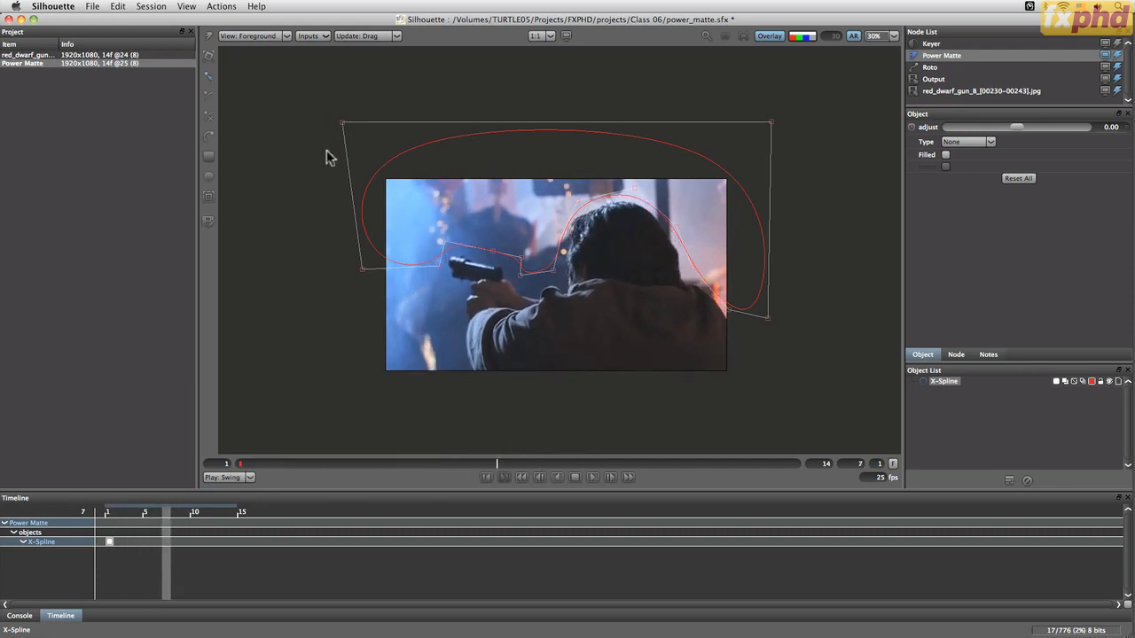
{"action": "left_click_drag", "start_coordinate": [428, 227], "coordinate": [549, 316]}
{"action": "left_click", "coordinate": [487, 261]}
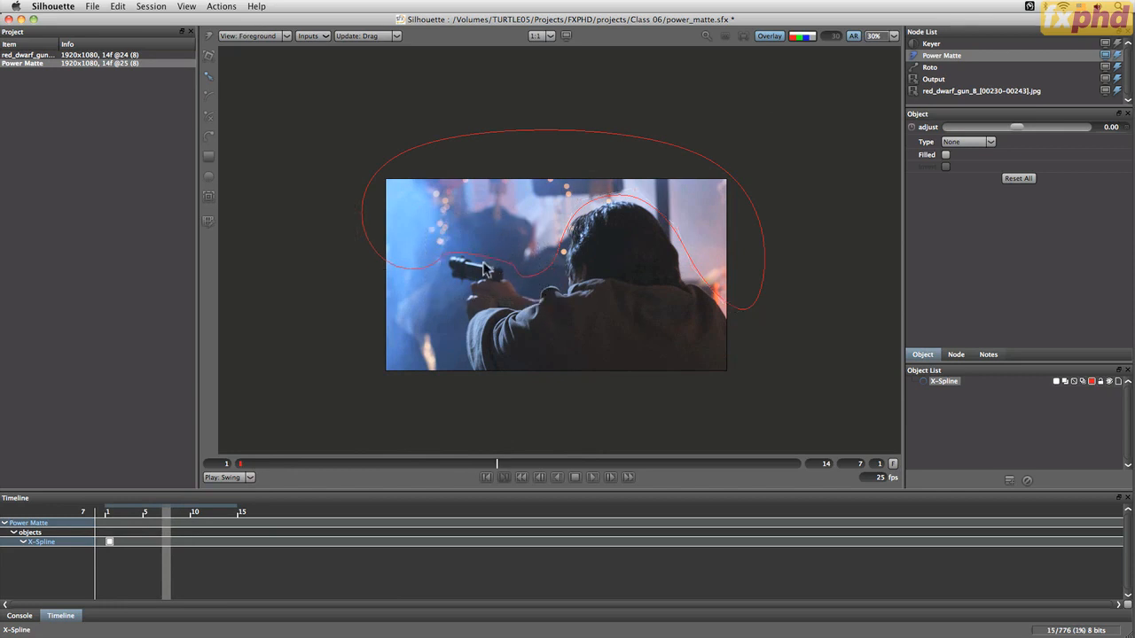
{"action": "left_click", "coordinate": [483, 269]}
Adjust the spline's gun points again at frames 11 and 14 to keep them on the gun
{"action": "left_click_drag", "start_coordinate": [497, 464], "coordinate": [658, 465]}
{"action": "left_click_drag", "start_coordinate": [487, 259], "coordinate": [490, 250]}
{"action": "left_click_drag", "start_coordinate": [670, 465], "coordinate": [795, 464]}
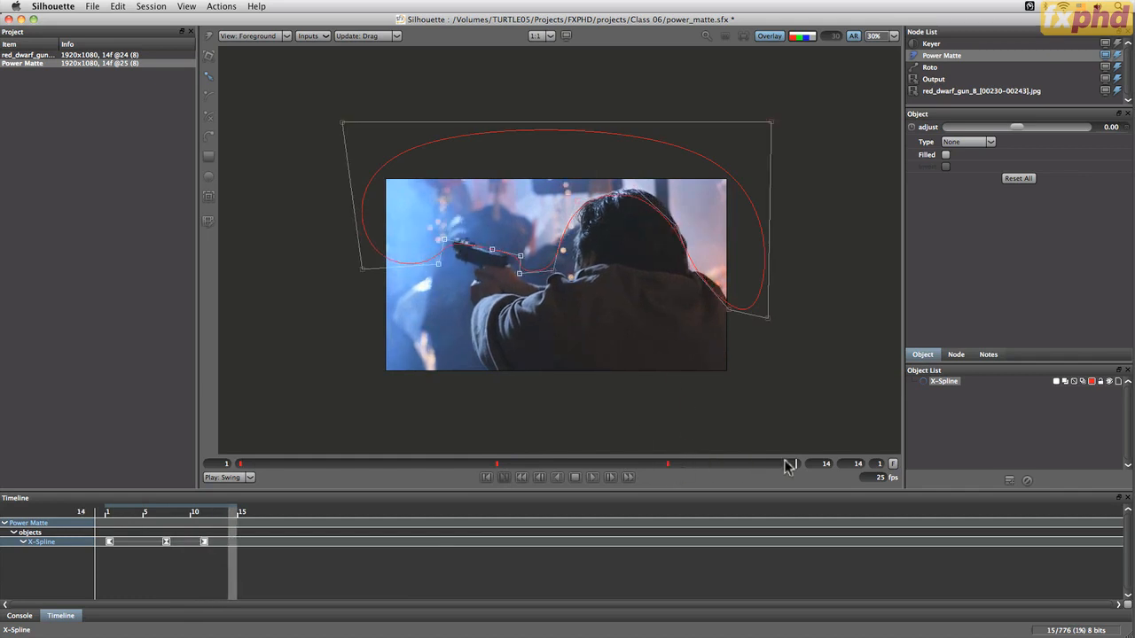
{"action": "left_click_drag", "start_coordinate": [442, 237], "coordinate": [465, 229]}
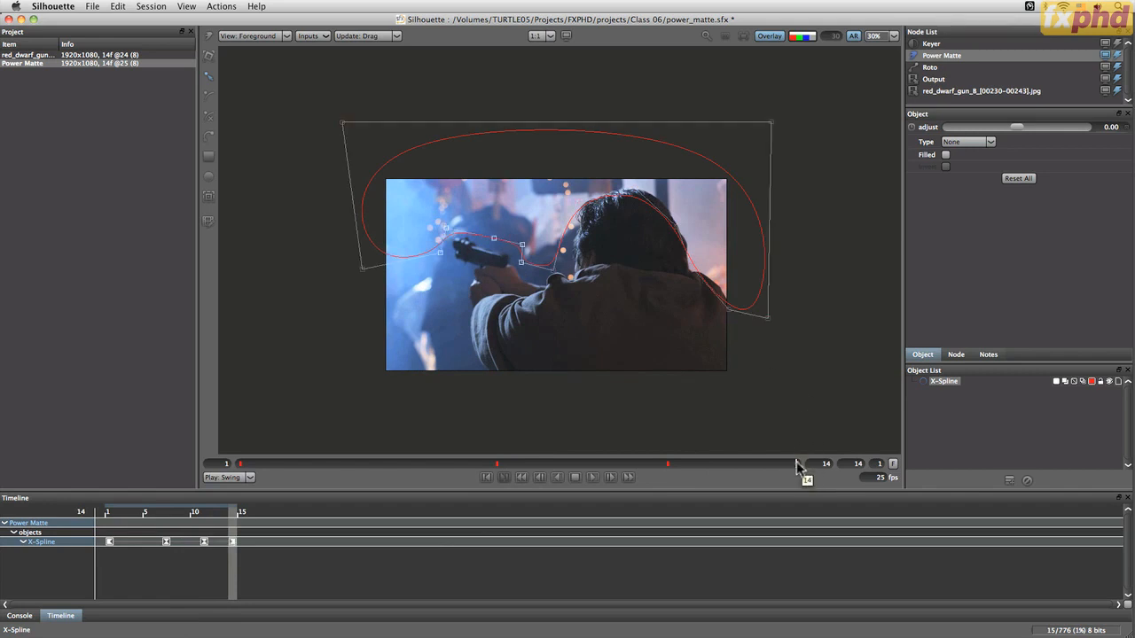
Adjust the spline's head and shoulder points at frames 11 and 14 to follow the man's head
{"action": "left_click_drag", "start_coordinate": [797, 465], "coordinate": [496, 479]}
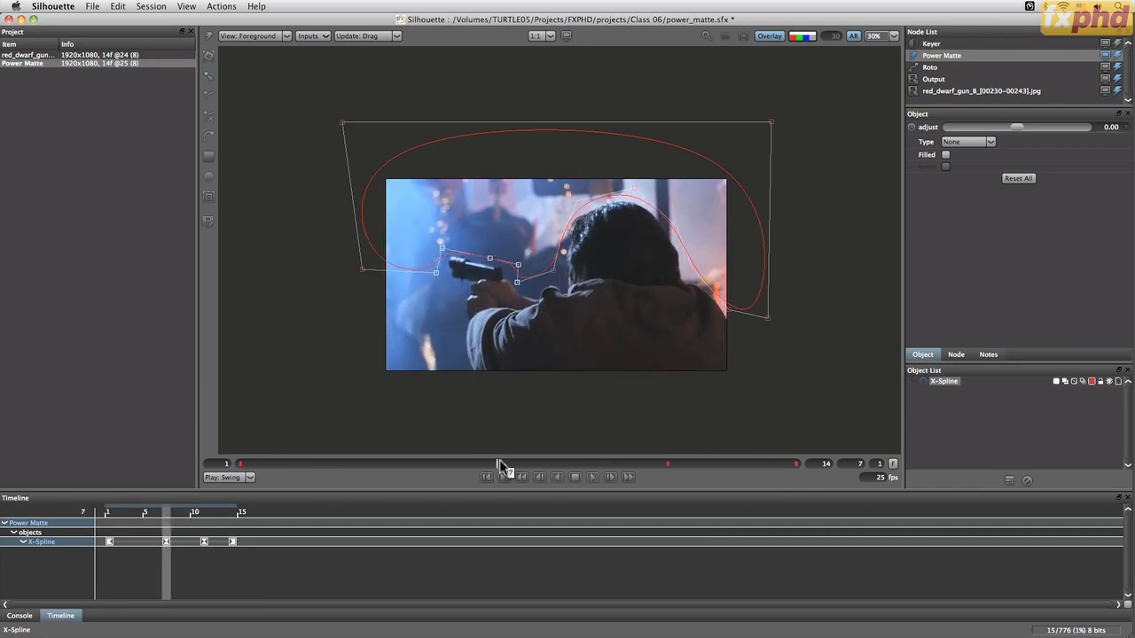
{"action": "left_click_drag", "start_coordinate": [500, 463], "coordinate": [659, 464]}
{"action": "left_click_drag", "start_coordinate": [561, 169], "coordinate": [704, 251]}
{"action": "left_click_drag", "start_coordinate": [591, 208], "coordinate": [586, 194]}
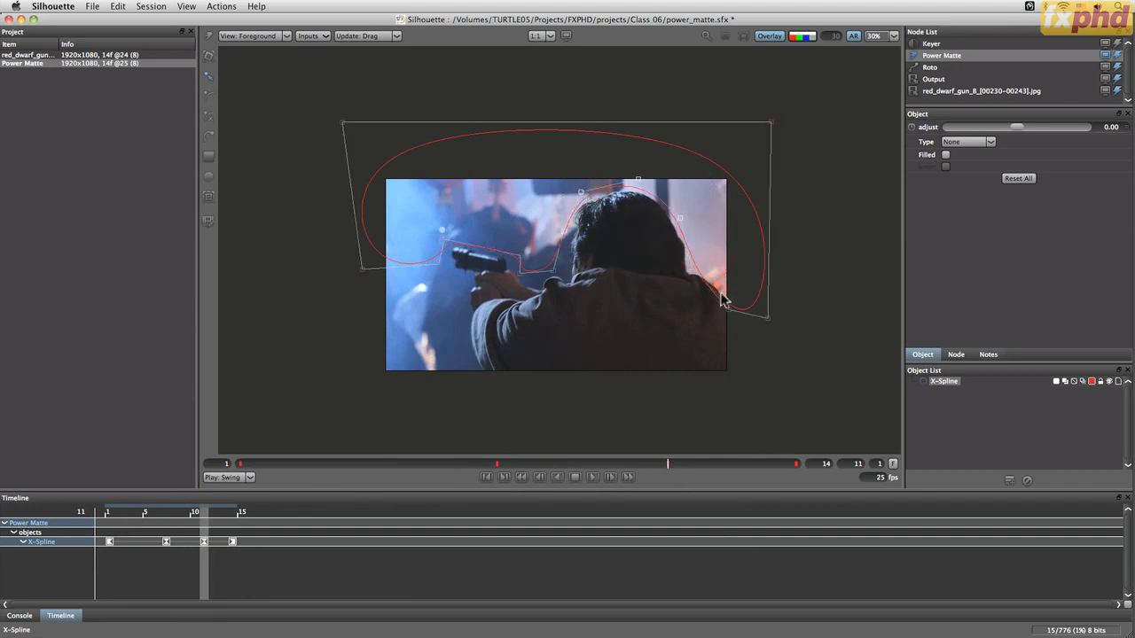
{"action": "left_click_drag", "start_coordinate": [729, 310], "coordinate": [735, 309]}
{"action": "left_click_drag", "start_coordinate": [676, 462], "coordinate": [797, 463]}
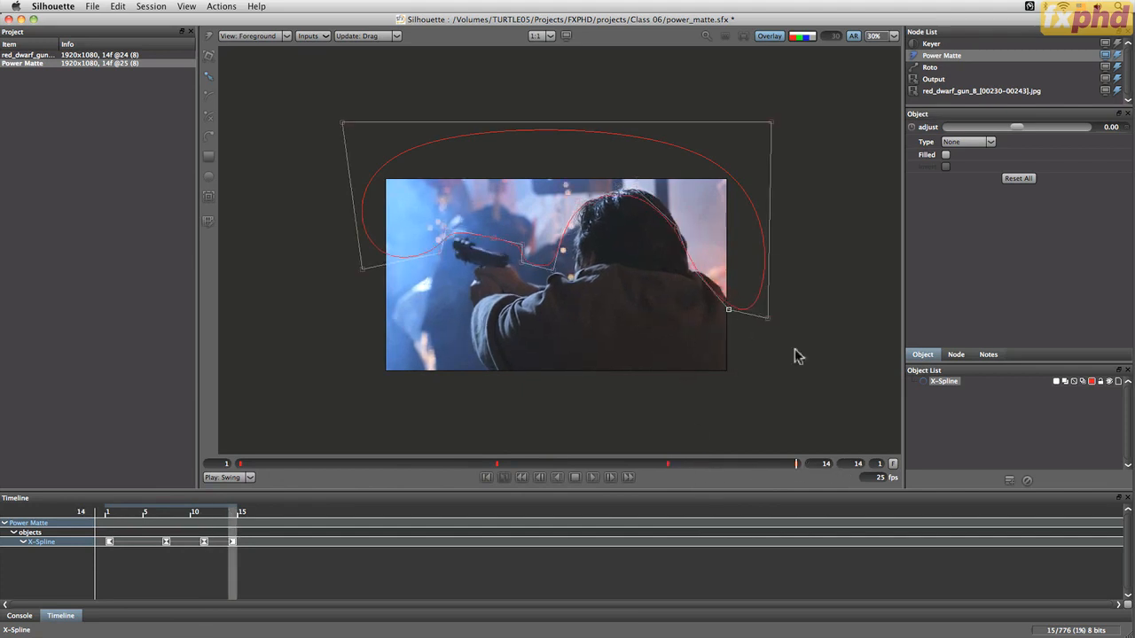
{"action": "left_click_drag", "start_coordinate": [600, 168], "coordinate": [752, 344]}
{"action": "left_click_drag", "start_coordinate": [637, 188], "coordinate": [642, 177]}
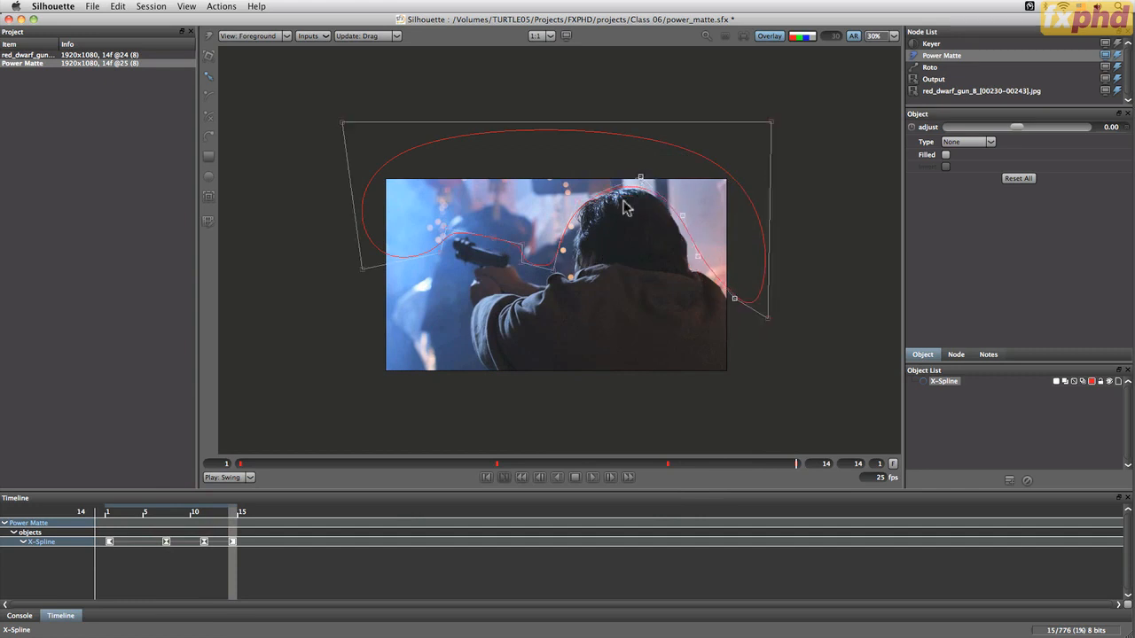
{"action": "left_click_drag", "start_coordinate": [582, 204], "coordinate": [593, 216]}
Return to frame 1 and rename the spline BG upper
{"action": "left_click_drag", "start_coordinate": [801, 462], "coordinate": [176, 437]}
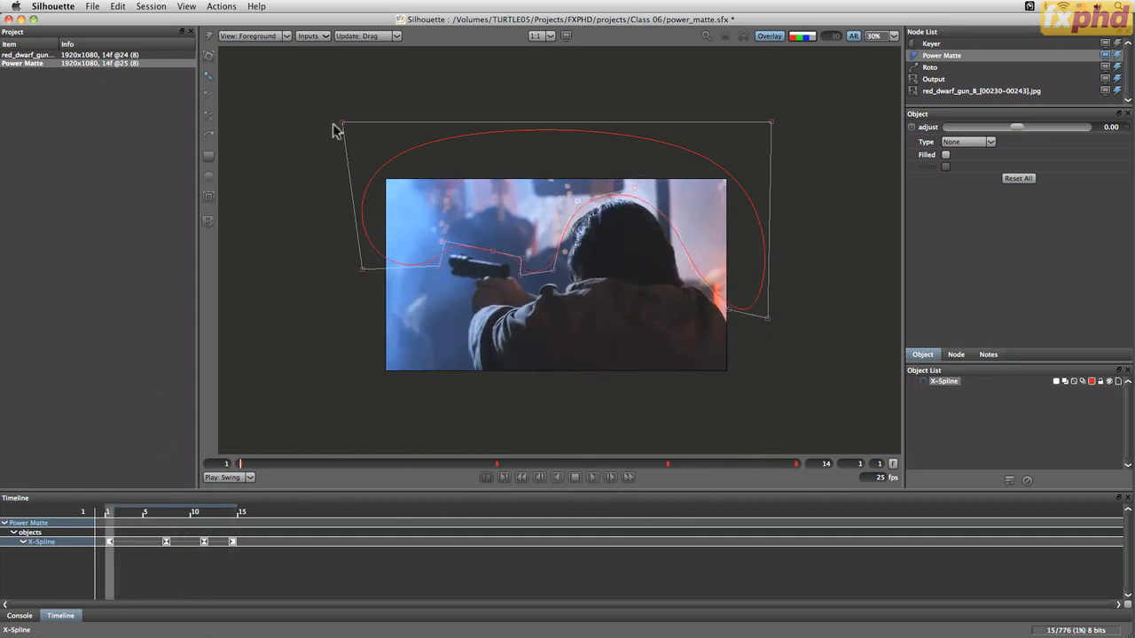
{"action": "left_click", "coordinate": [953, 385]}
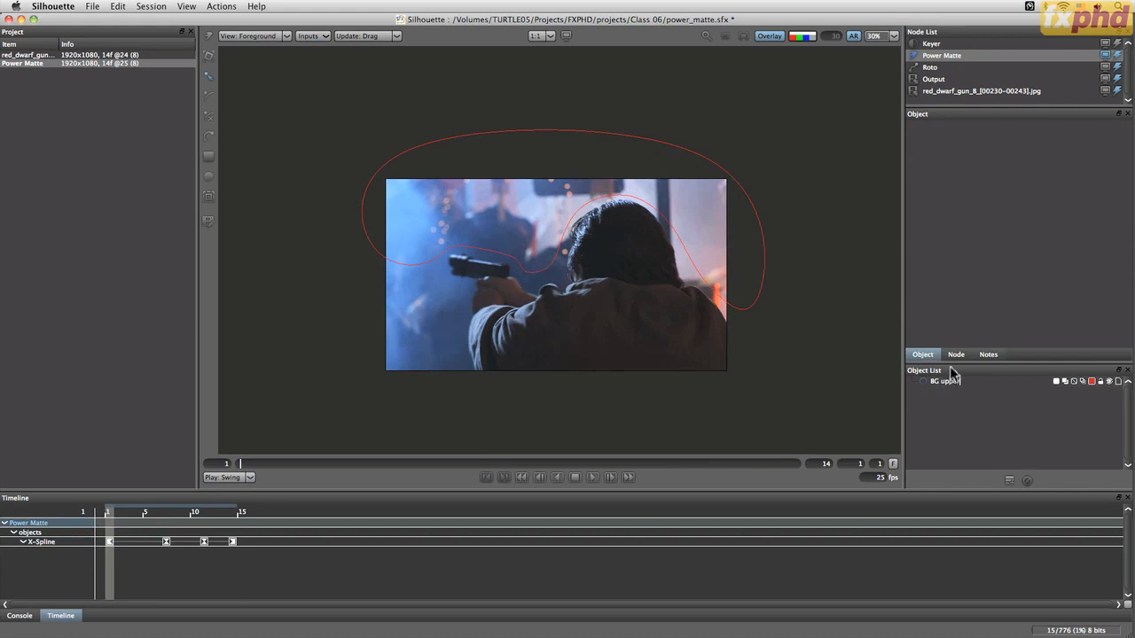
{"action": "key", "text": "Return"}
At frame 4, draw a closed X-Spline around the blurred figure at the frame's left edge, with lower points below the frame
{"action": "left_click_drag", "start_coordinate": [240, 462], "coordinate": [371, 460]}
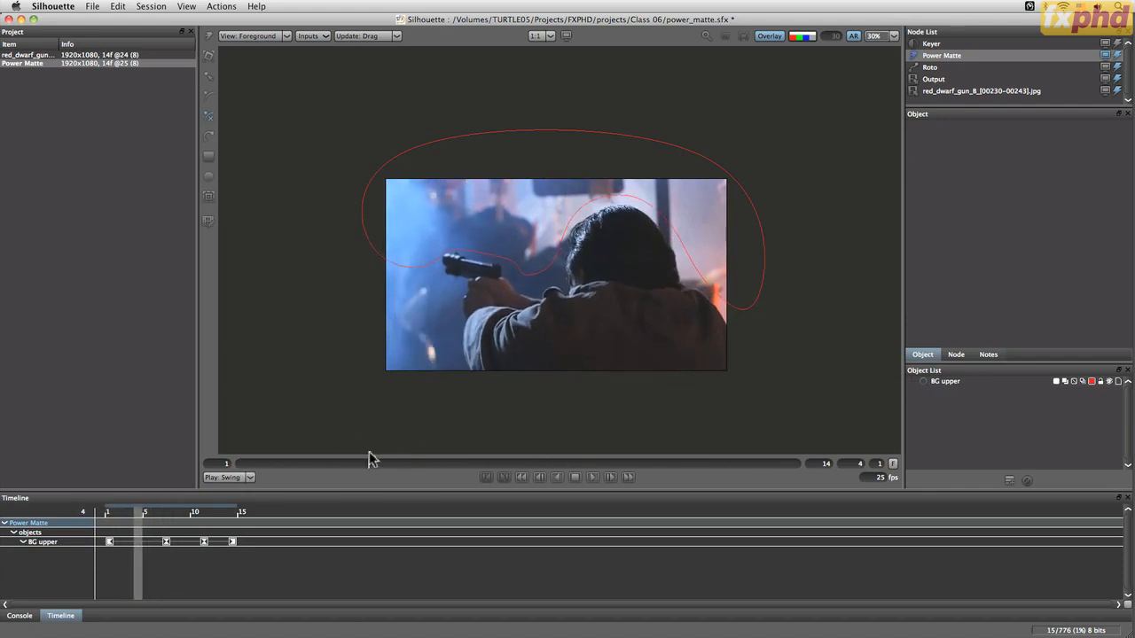
{"action": "left_click", "coordinate": [430, 222]}
{"action": "left_click", "coordinate": [448, 287]}
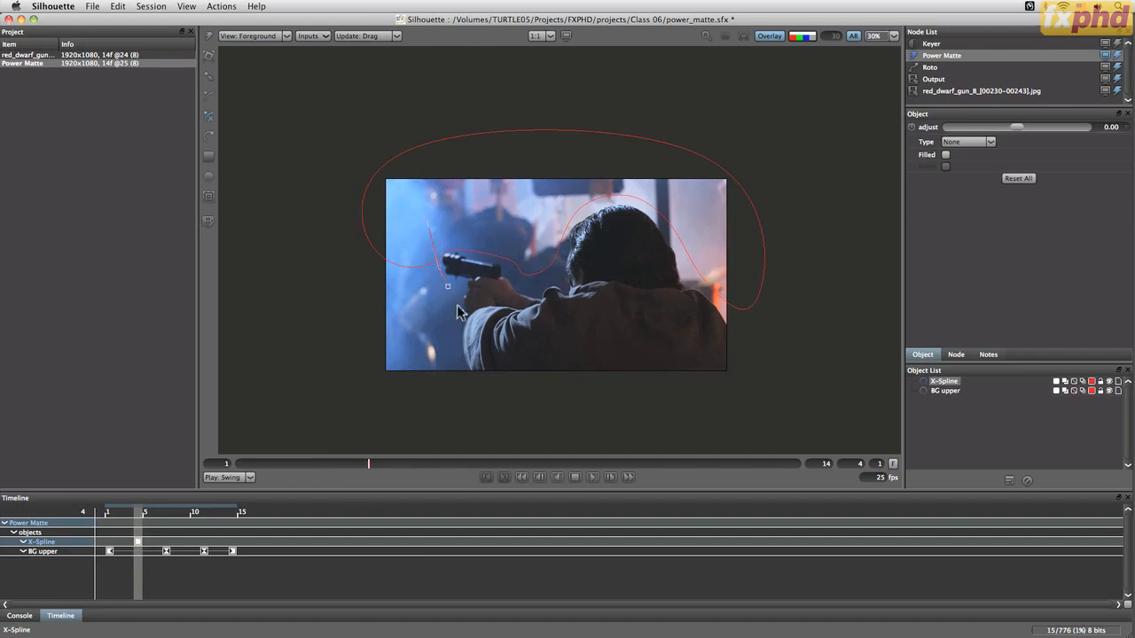
{"action": "left_click", "coordinate": [459, 348]}
{"action": "left_click", "coordinate": [465, 384]}
{"action": "left_click", "coordinate": [370, 409]}
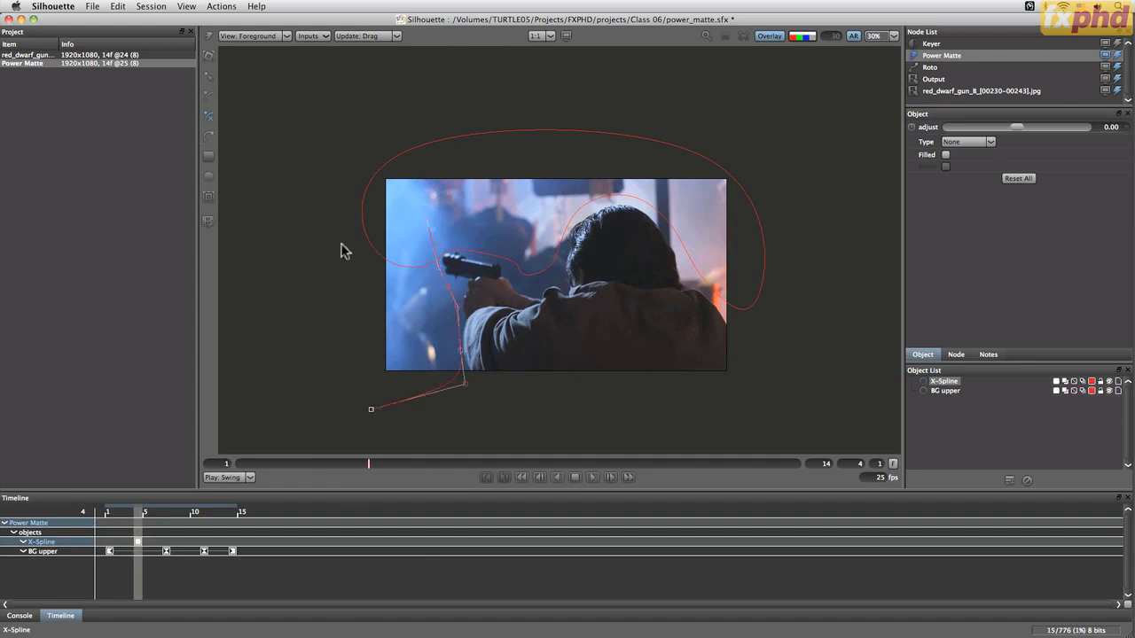
{"action": "left_click", "coordinate": [330, 227]}
{"action": "left_click", "coordinate": [427, 219]}
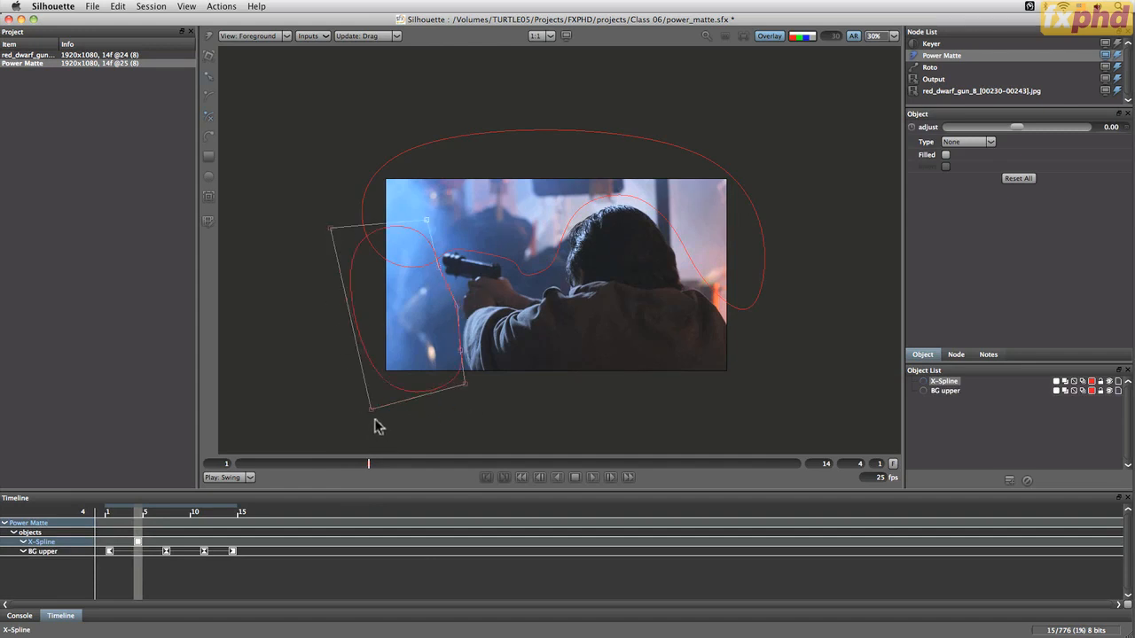
{"action": "left_click_drag", "start_coordinate": [371, 409], "coordinate": [354, 409]}
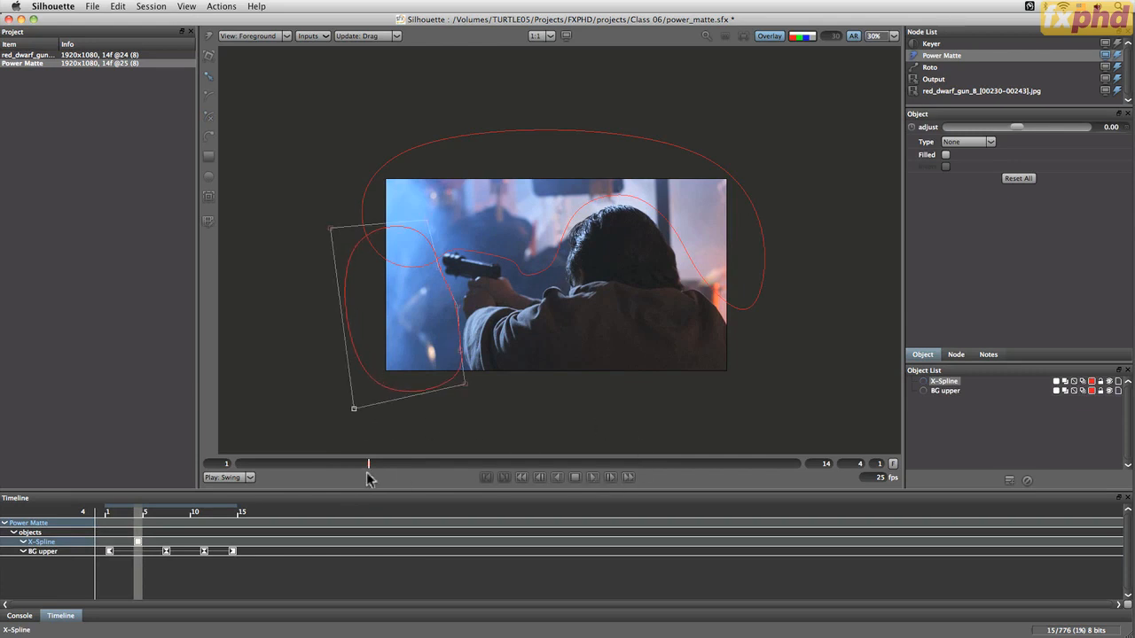
At frame 1, switch the new spline to its transform box and set a keyframe
{"action": "left_click_drag", "start_coordinate": [349, 468], "coordinate": [192, 469]}
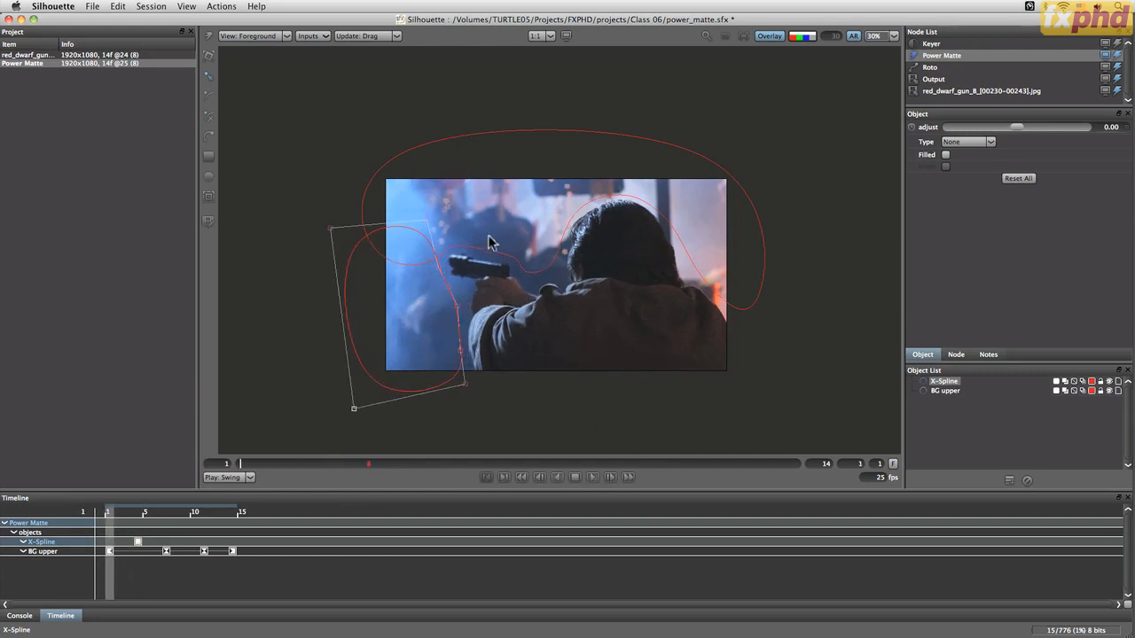
{"action": "key", "text": "s"}
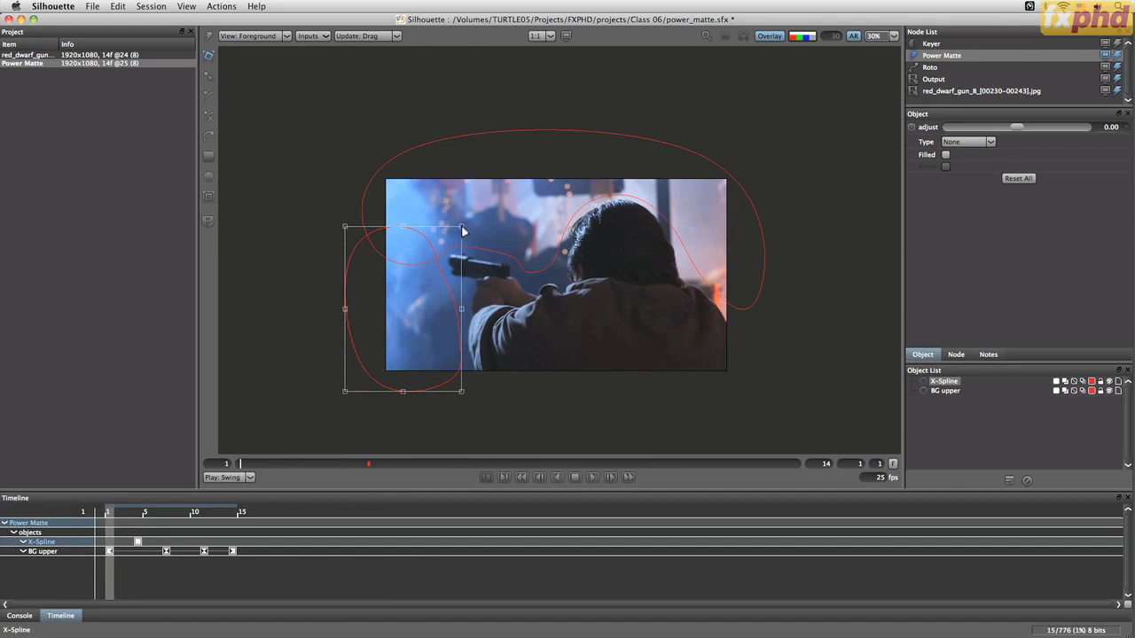
{"action": "left_click", "coordinate": [478, 227]}
{"action": "left_click", "coordinate": [470, 224]}
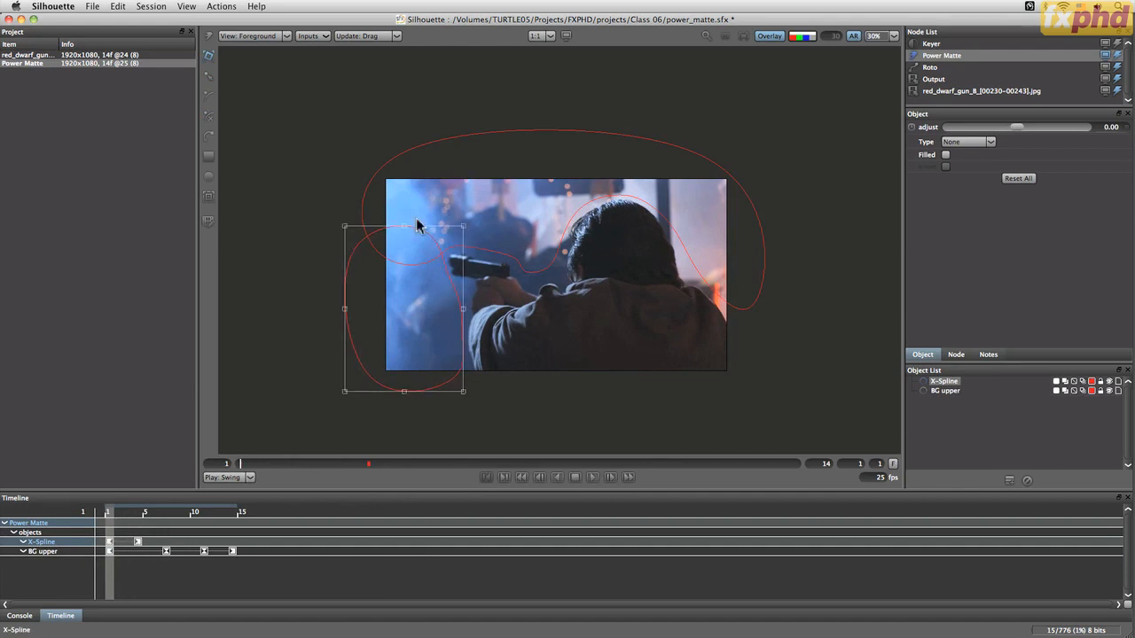
Move and scale the new spline's transform box at frames 10 and 14 to follow the background figure
{"action": "left_click_drag", "start_coordinate": [266, 468], "coordinate": [613, 459]}
{"action": "left_click", "coordinate": [460, 220]}
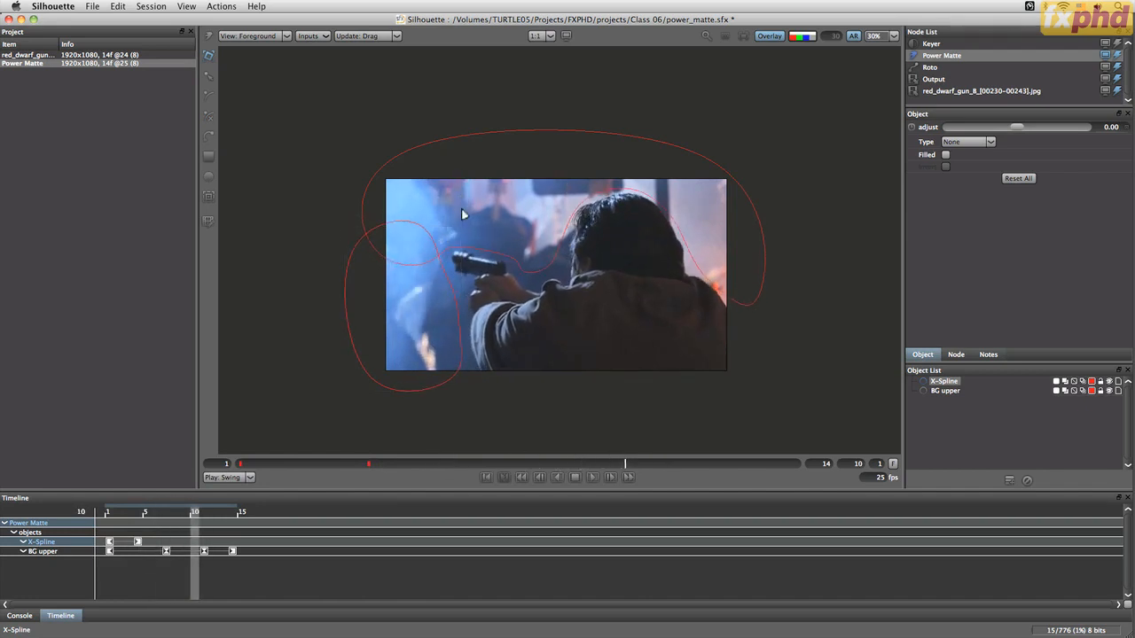
{"action": "left_click_drag", "start_coordinate": [472, 201], "coordinate": [467, 210]}
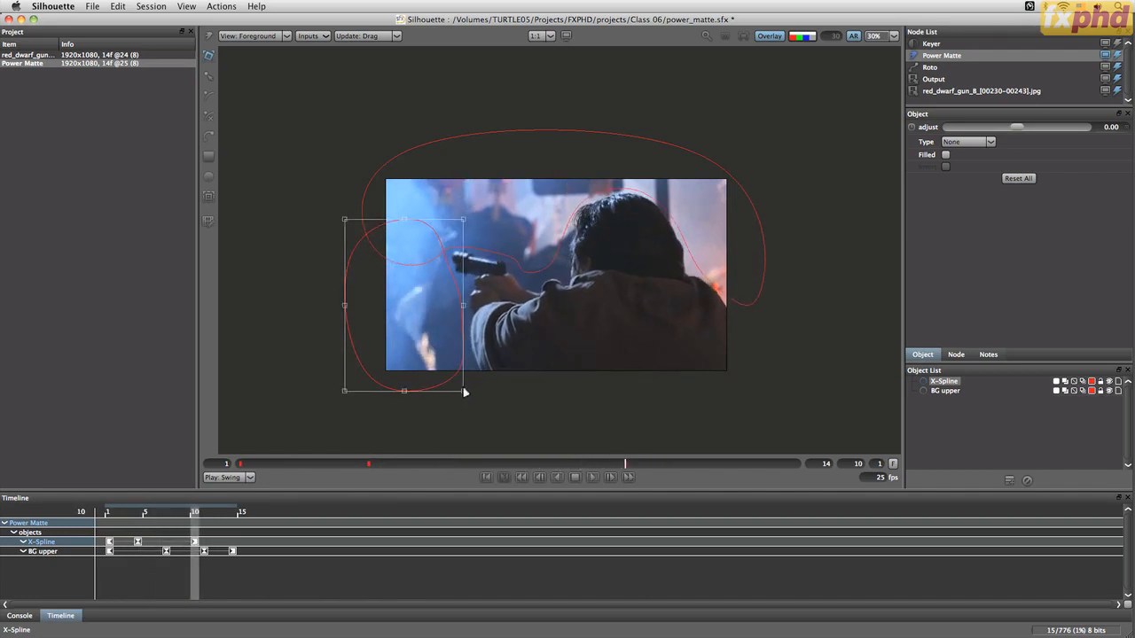
{"action": "left_click_drag", "start_coordinate": [464, 391], "coordinate": [471, 401]}
{"action": "left_click_drag", "start_coordinate": [626, 463], "coordinate": [795, 464]}
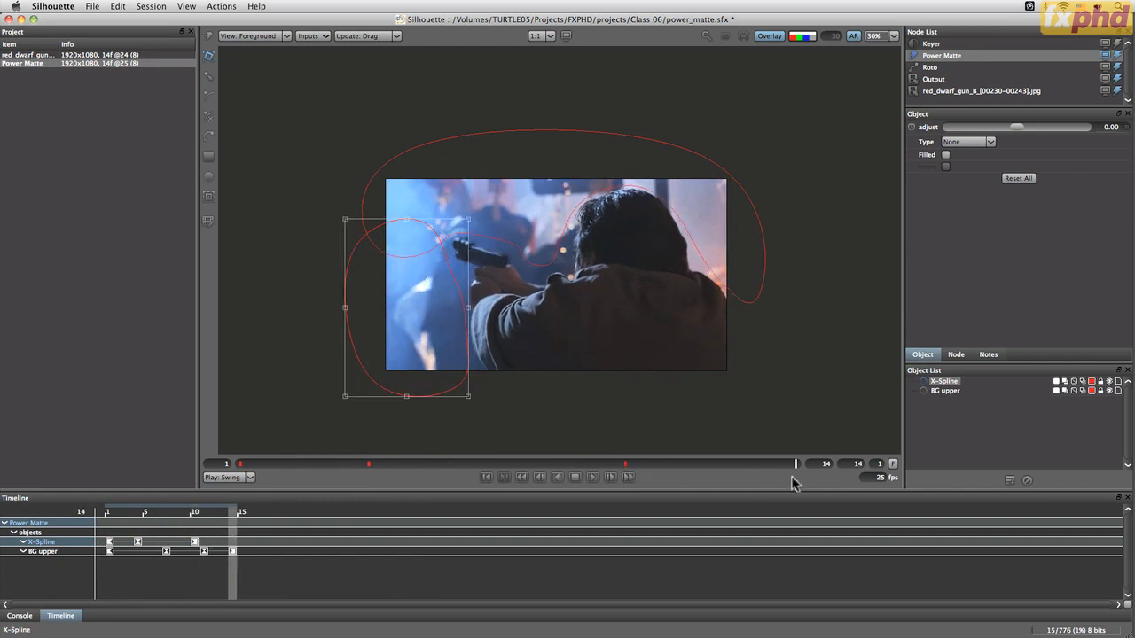
{"action": "left_click_drag", "start_coordinate": [469, 203], "coordinate": [475, 214]}
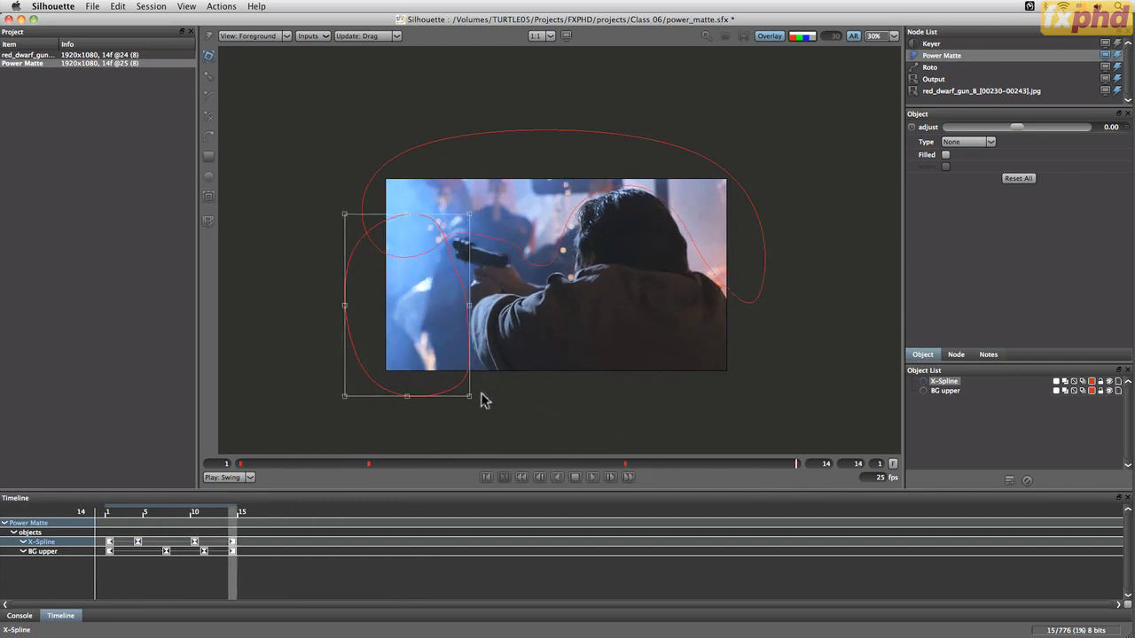
{"action": "left_click_drag", "start_coordinate": [471, 401], "coordinate": [470, 404]}
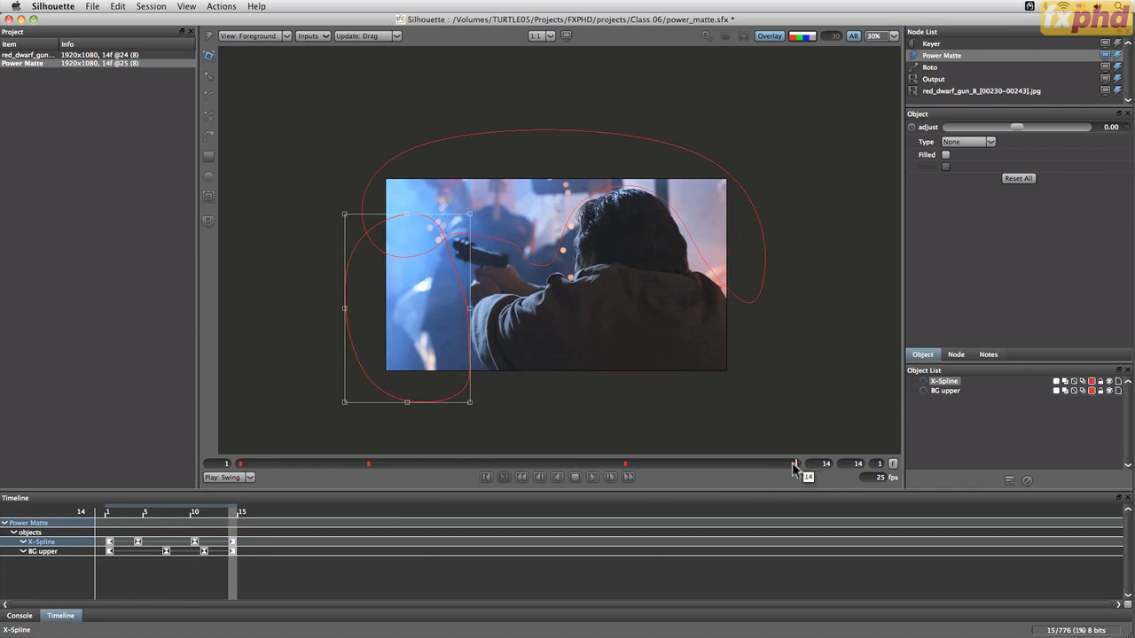
Return to frame 1 and rename the new spline BG l
{"action": "left_click_drag", "start_coordinate": [796, 464], "coordinate": [241, 464]}
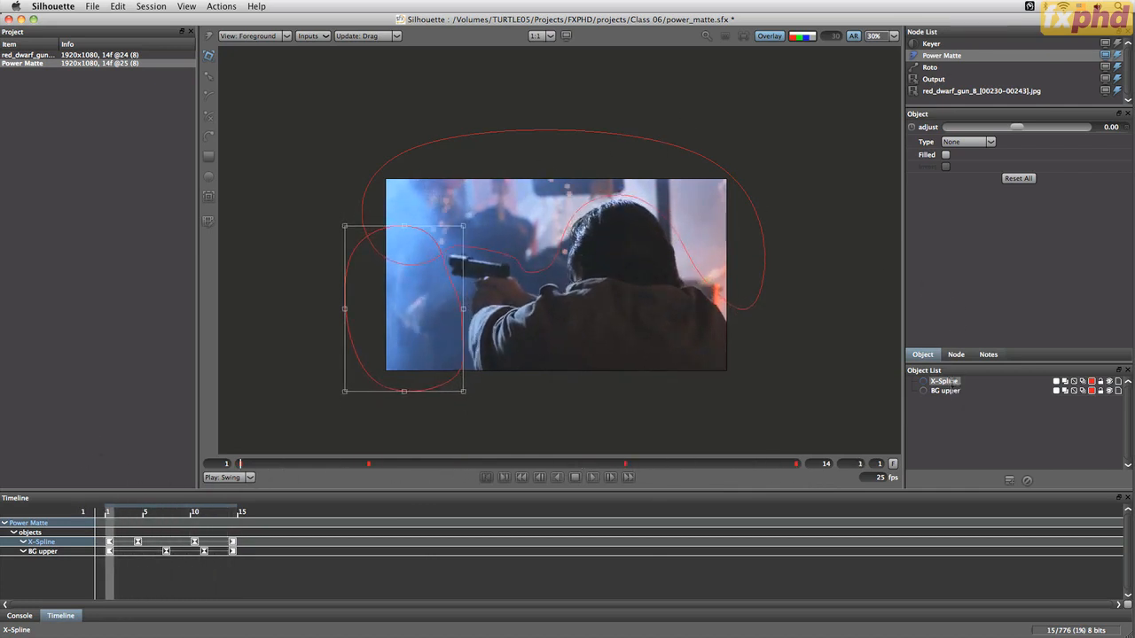
{"action": "type", "text": "BG l"}
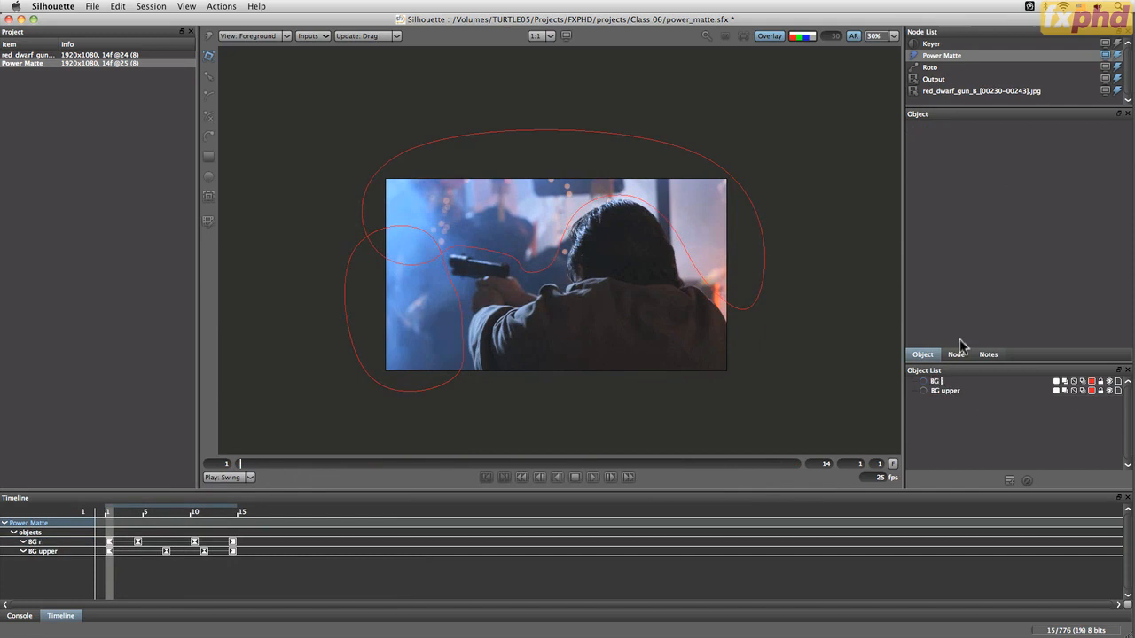
Create a layer named BG and move both background splines, BG upper and BG l, into it
{"action": "left_click_drag", "start_coordinate": [941, 381], "coordinate": [972, 417]}
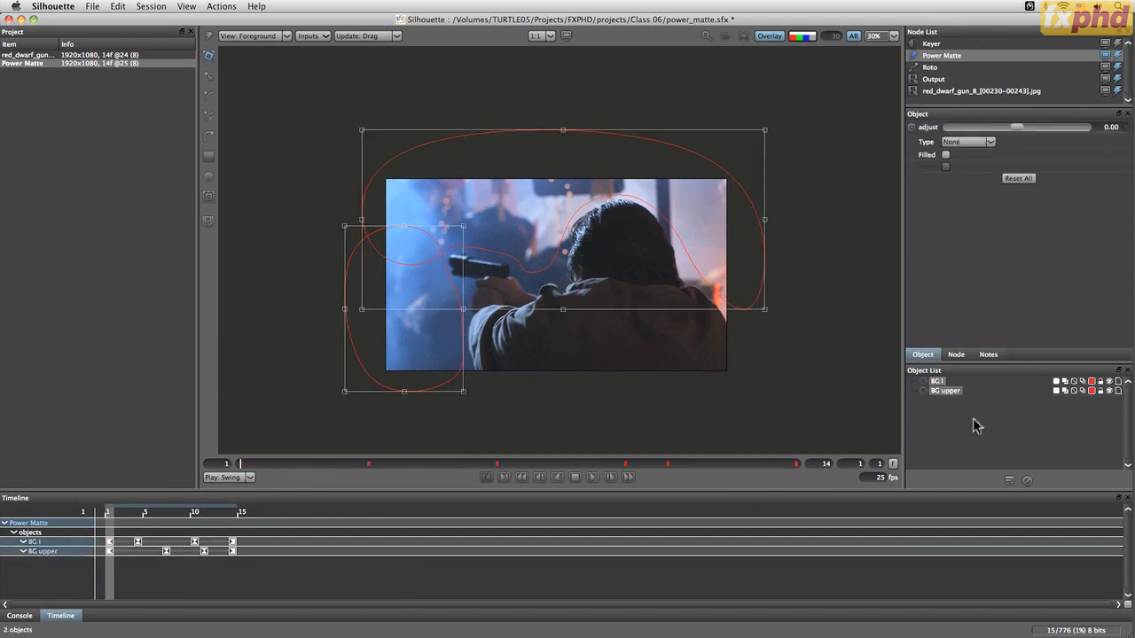
{"action": "left_click", "coordinate": [1010, 481]}
{"action": "double_click", "coordinate": [940, 381]}
{"action": "type", "text": "BG"}
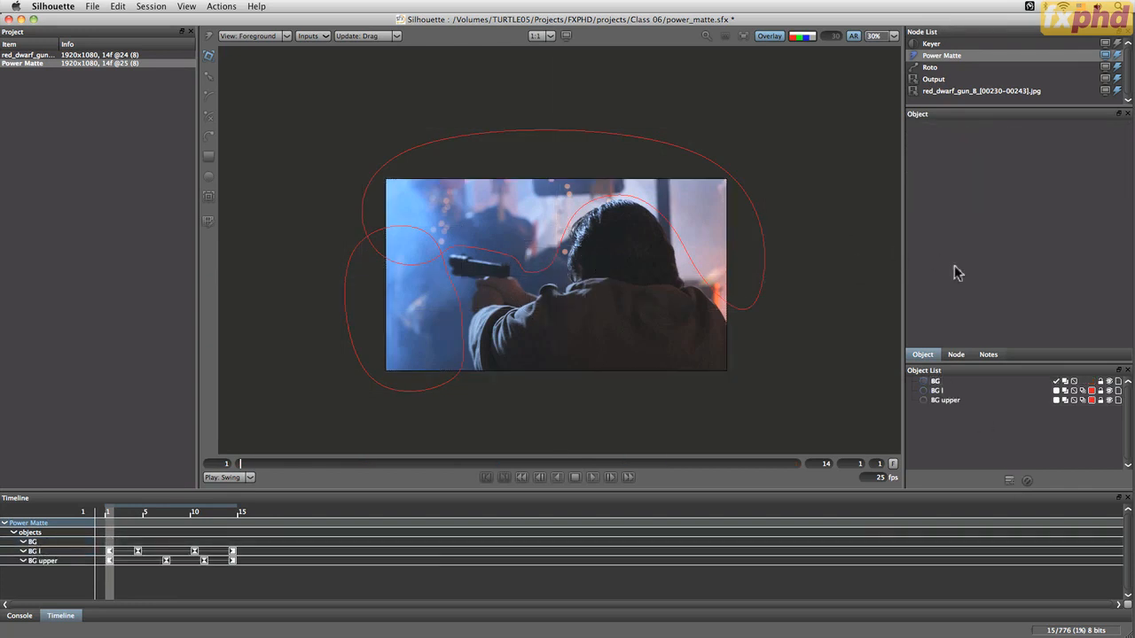
{"action": "left_click", "coordinate": [951, 400], "text": "shift"}
{"action": "left_click", "coordinate": [940, 391], "text": "shift"}
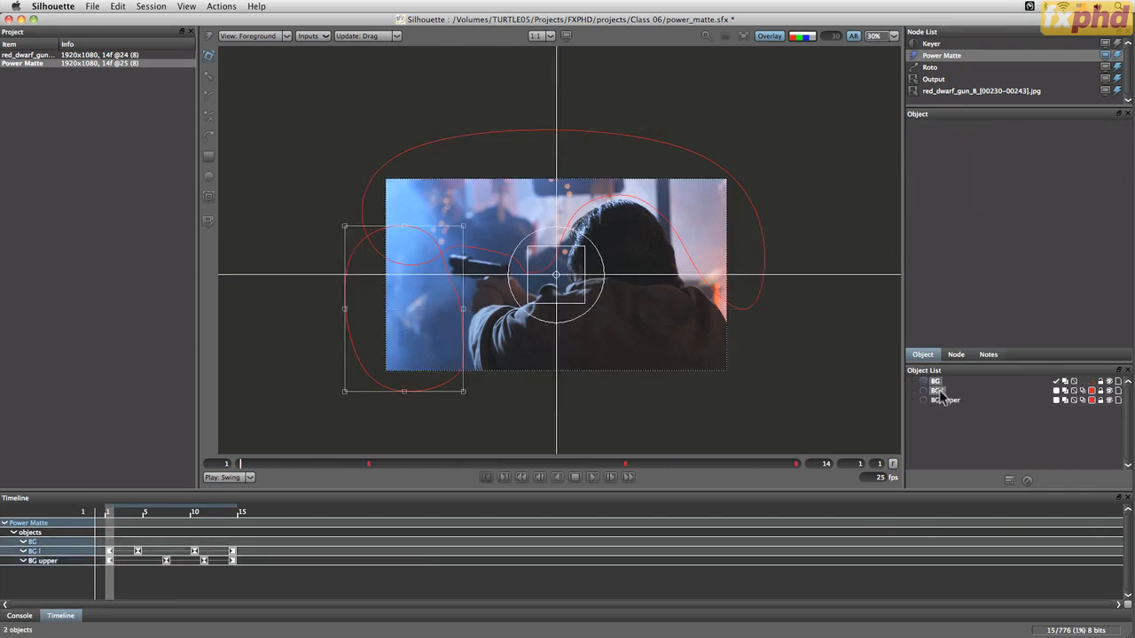
{"action": "left_click", "coordinate": [940, 411]}
{"action": "left_click_drag", "start_coordinate": [937, 392], "coordinate": [937, 382]}
{"action": "left_click_drag", "start_coordinate": [940, 401], "coordinate": [937, 381]}
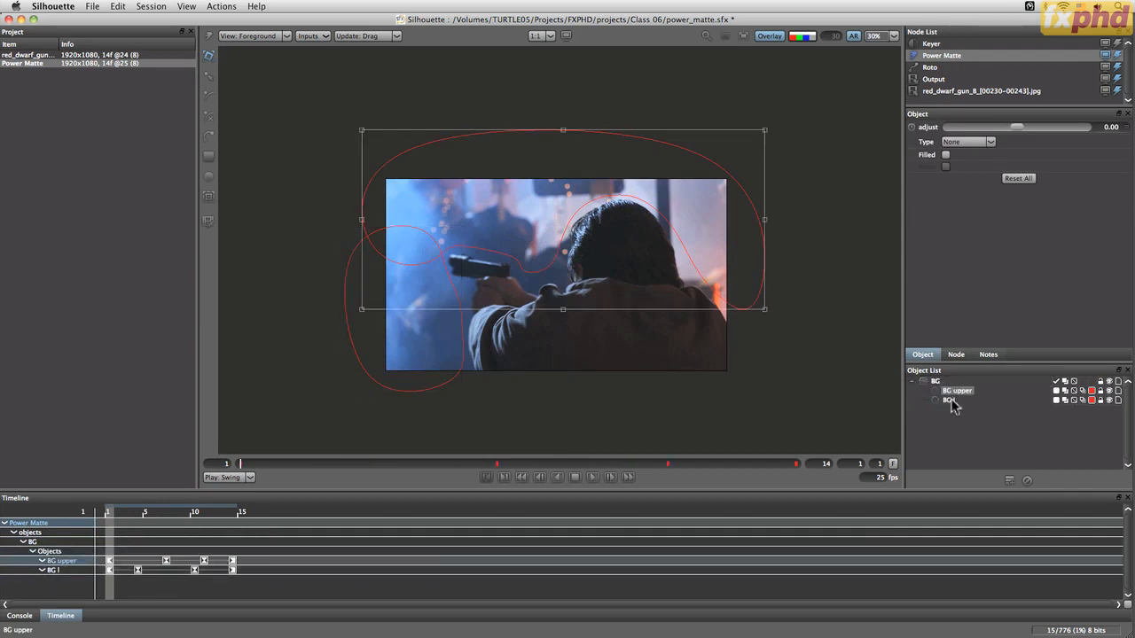
Set both BG splines' type to Background and enable Filled
{"action": "left_click", "coordinate": [950, 401], "text": "shift"}
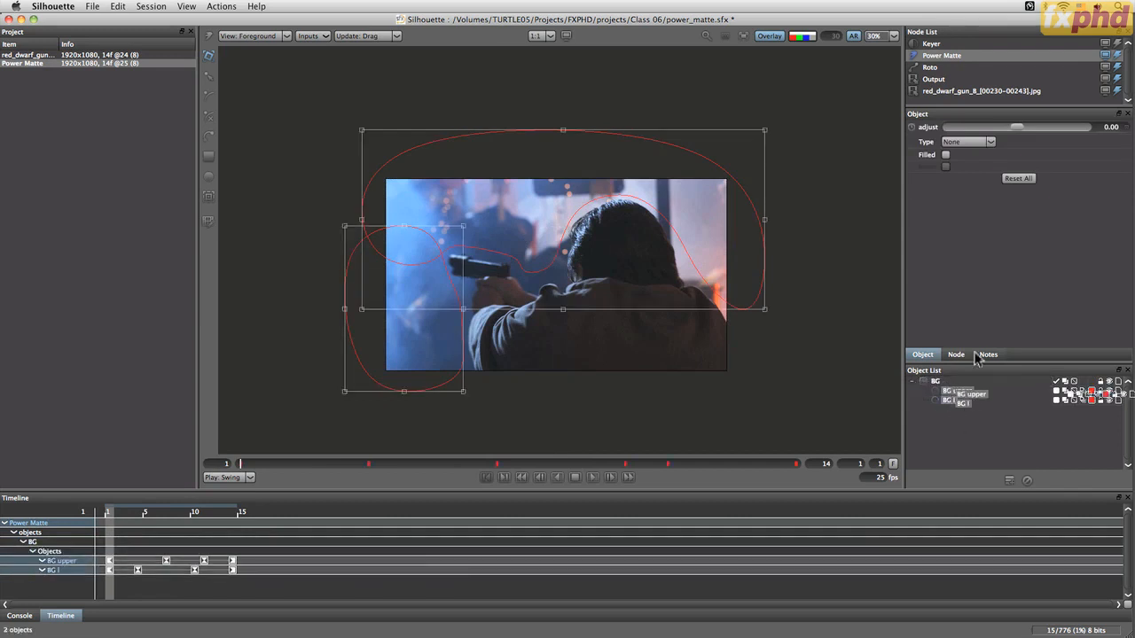
{"action": "left_click", "coordinate": [970, 147]}
{"action": "left_click", "coordinate": [963, 170]}
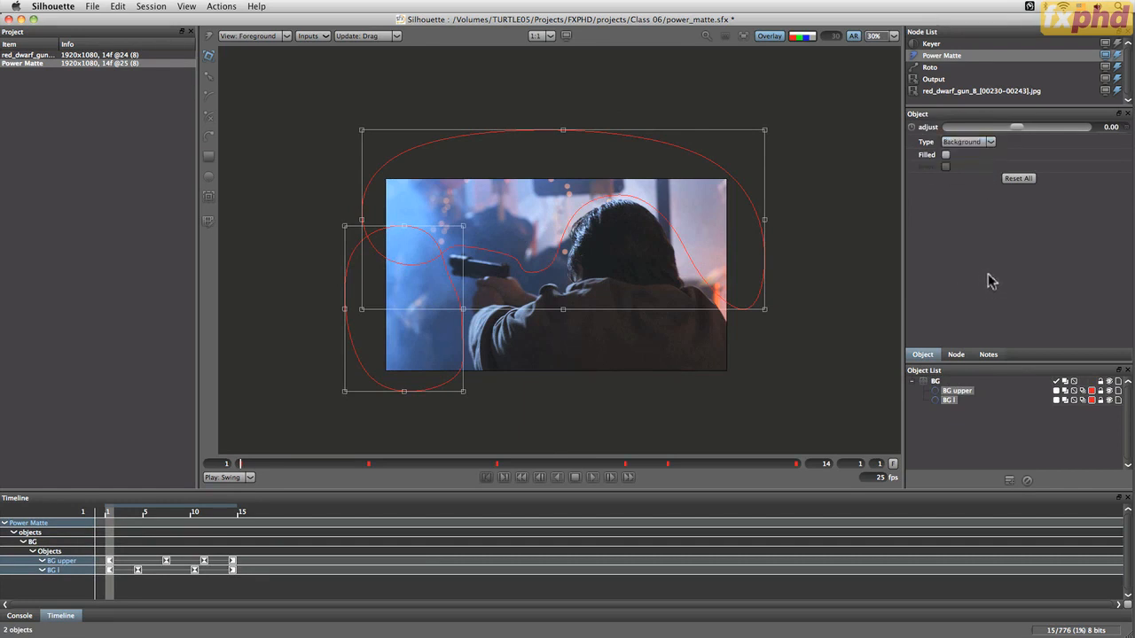
{"action": "left_click", "coordinate": [945, 155]}
Create another layer and name it Gun
{"action": "left_click", "coordinate": [995, 446]}
{"action": "left_click", "coordinate": [1010, 480]}
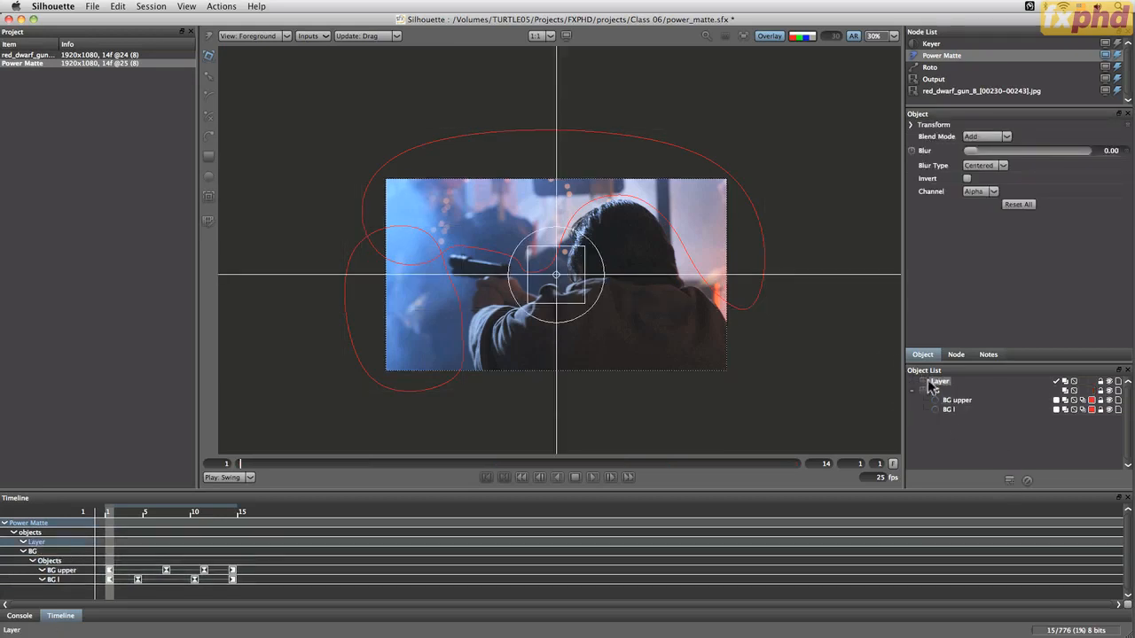
{"action": "double_click", "coordinate": [939, 383]}
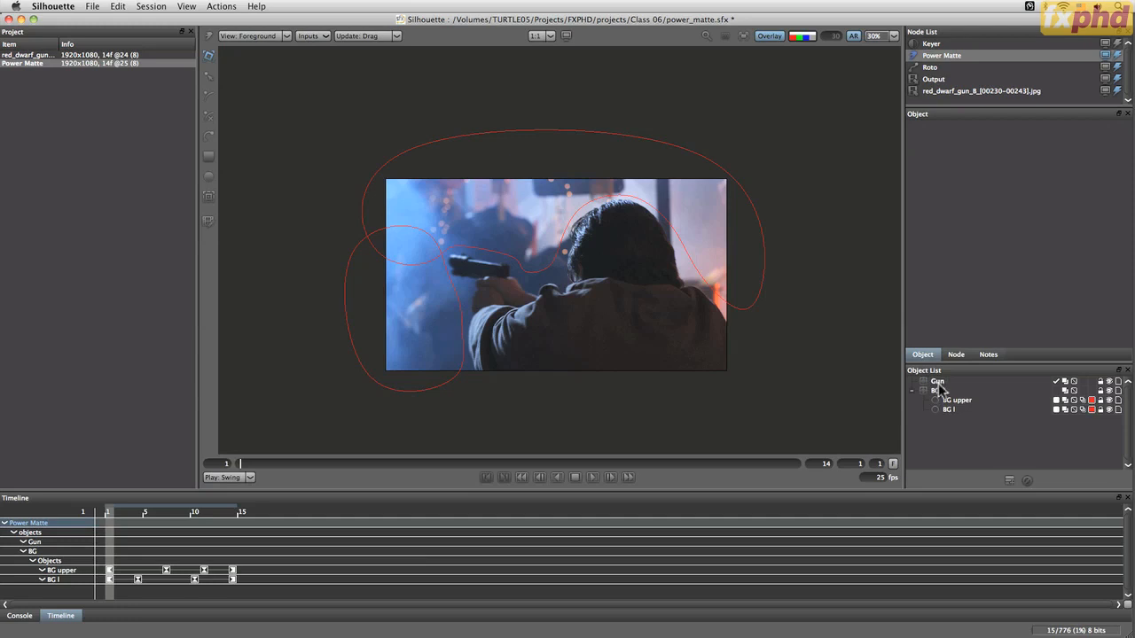
{"action": "left_click", "coordinate": [938, 382]}
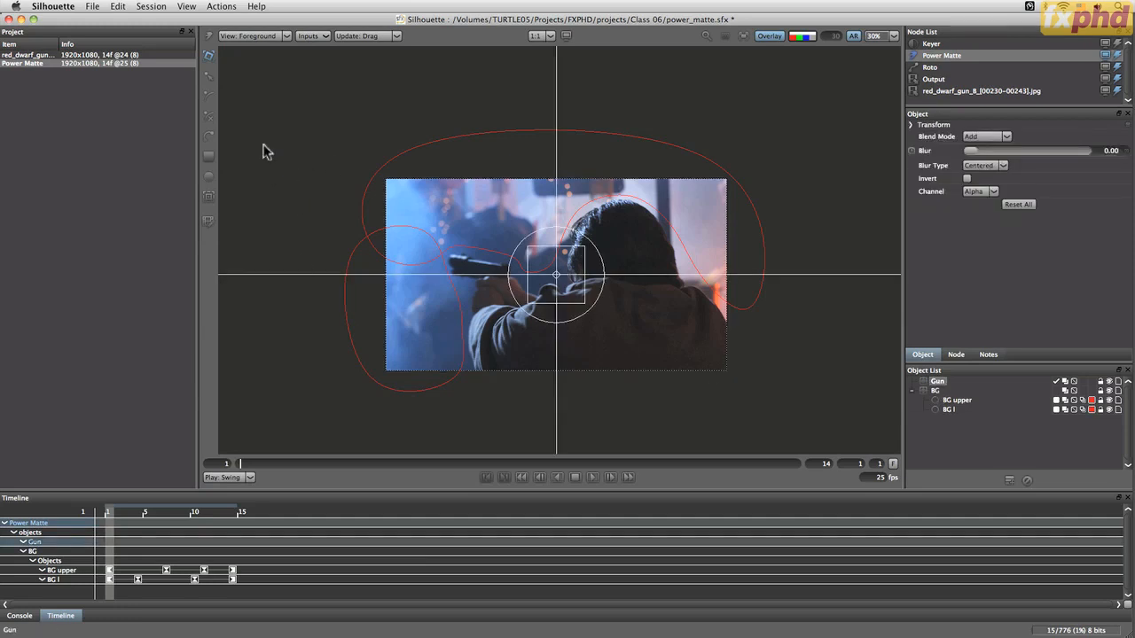
With the Gun layer selected, add a point tracker on the back of the gun at frame 5
{"action": "left_click", "coordinate": [209, 198]}
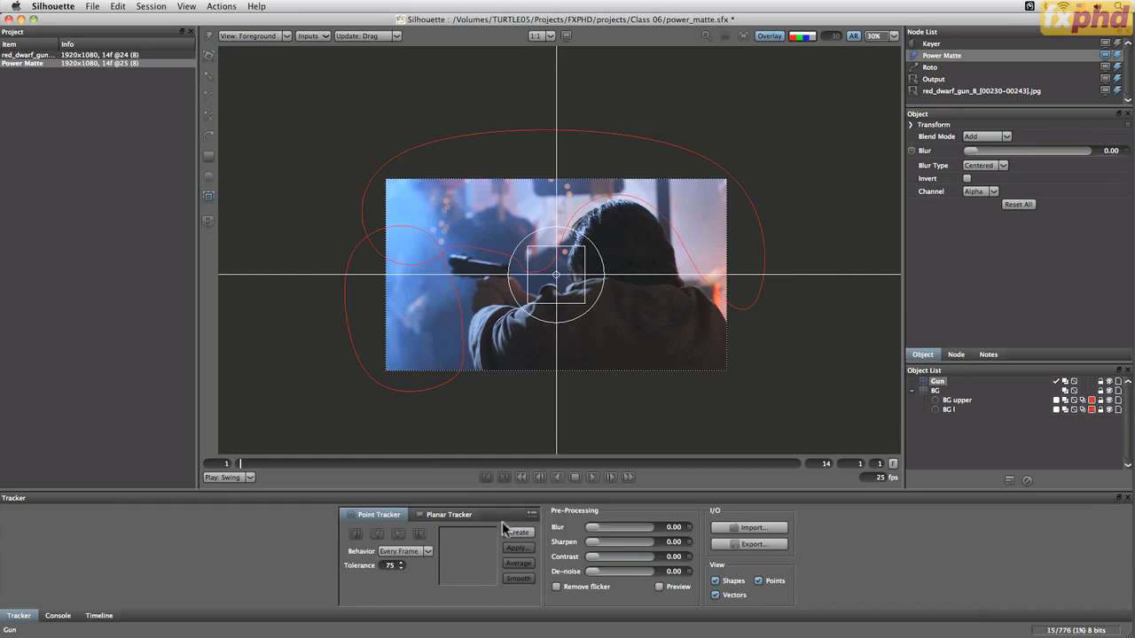
{"action": "mouse_move", "coordinate": [470, 259]}
{"action": "left_mouse_down"}
{"action": "mouse_move", "coordinate": [518, 274]}
{"action": "mouse_move", "coordinate": [472, 260]}
{"action": "left_mouse_up"}
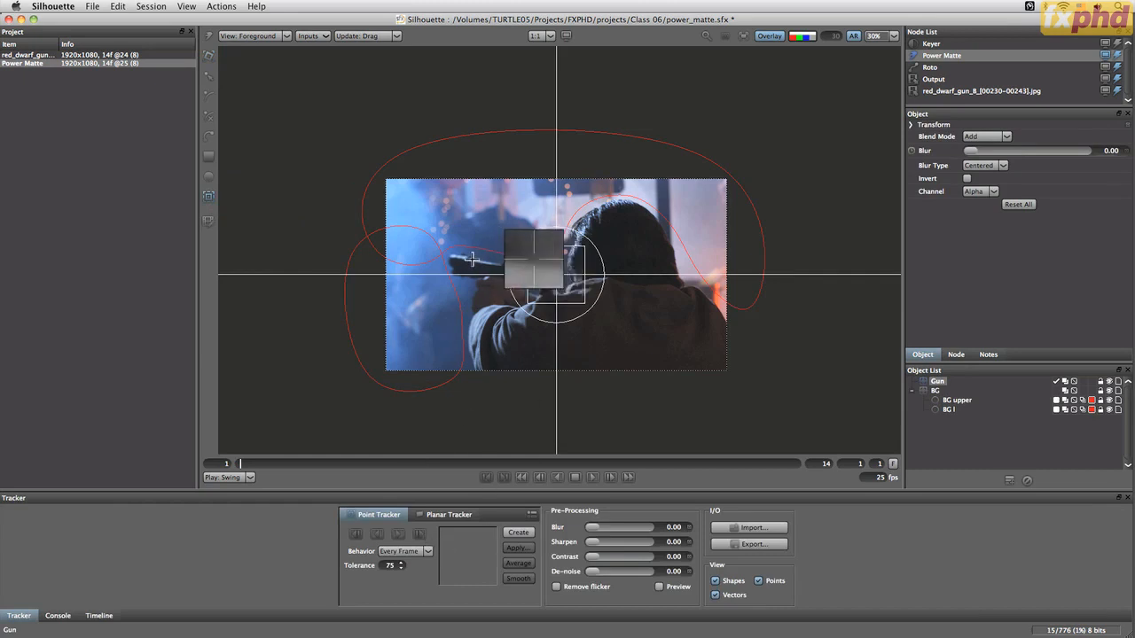
{"action": "scroll", "coordinate": [509, 293], "scroll_direction": "up", "scroll_amount": 1}
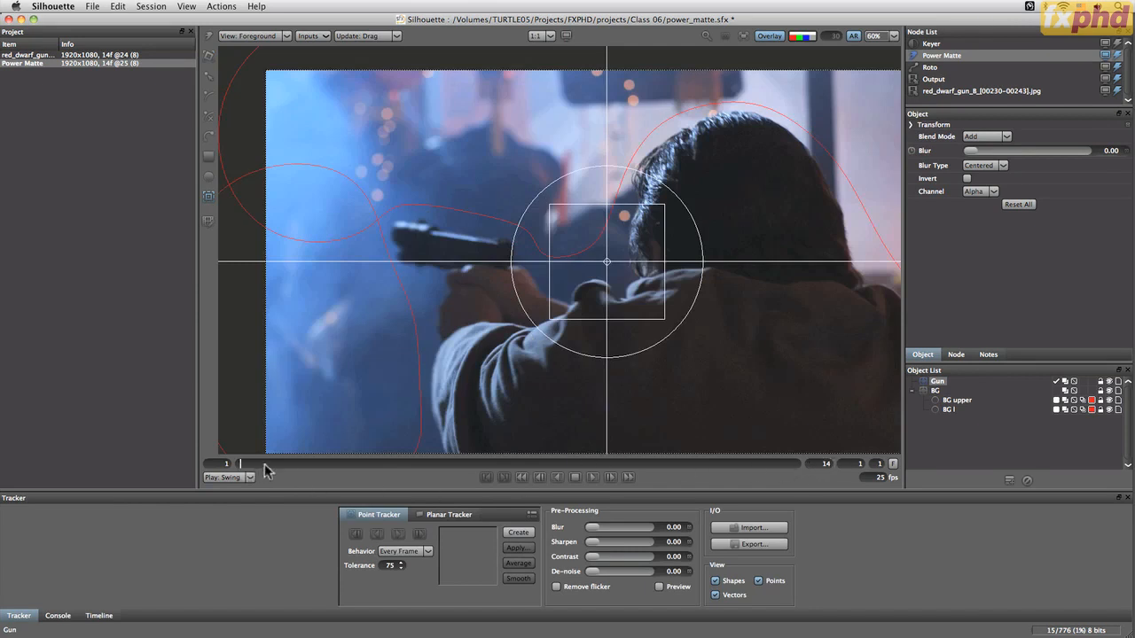
{"action": "left_click_drag", "start_coordinate": [261, 465], "coordinate": [411, 465]}
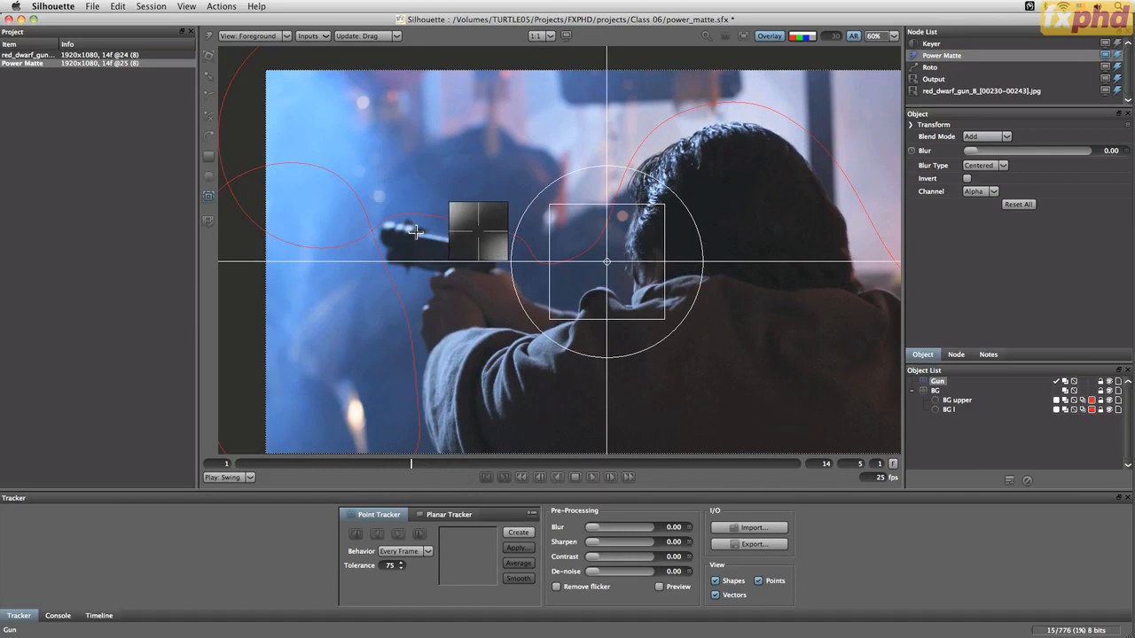
{"action": "left_click", "coordinate": [413, 230]}
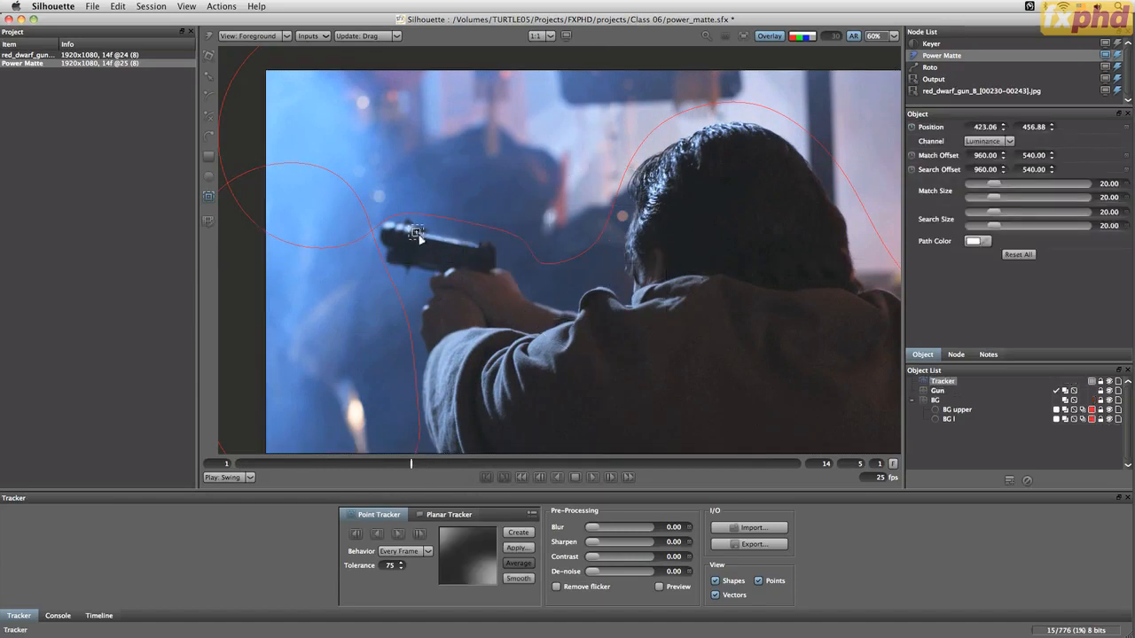
Set the tracker behavior to Start Frame and track the gun point forward and backward through the shot
{"action": "left_click", "coordinate": [406, 552]}
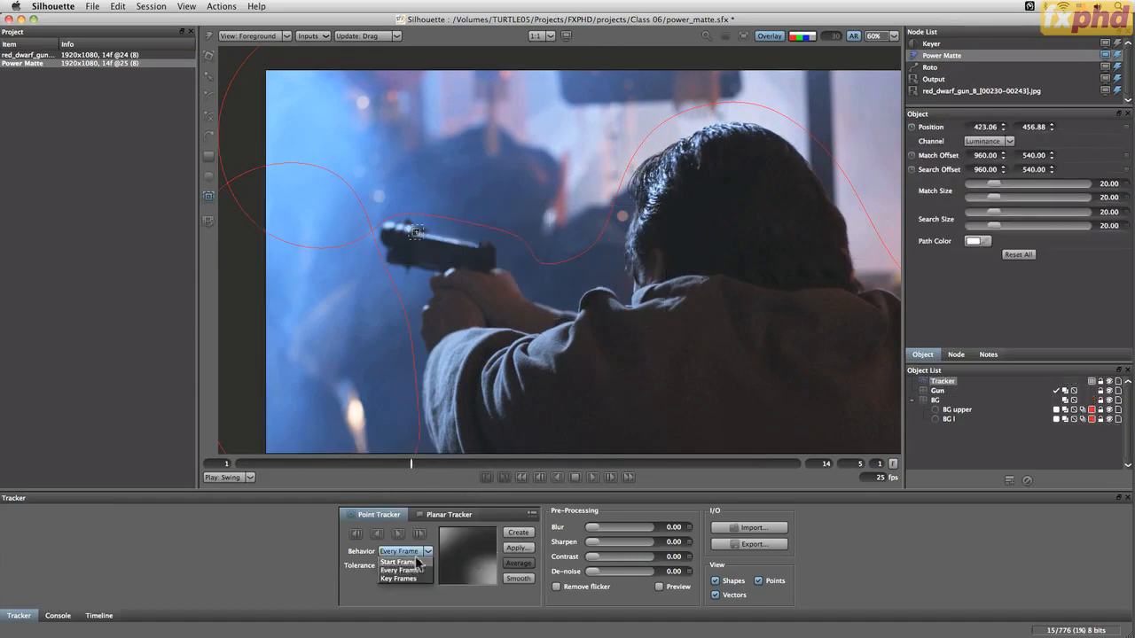
{"action": "left_click", "coordinate": [400, 563]}
{"action": "left_click", "coordinate": [399, 533]}
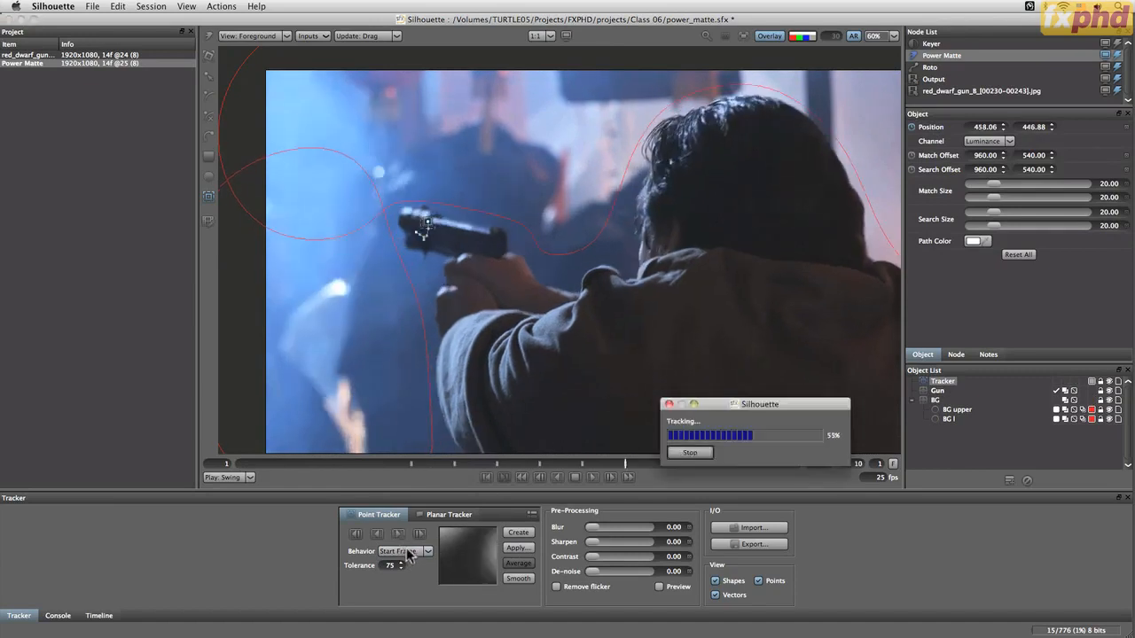
{"action": "left_click", "coordinate": [377, 533]}
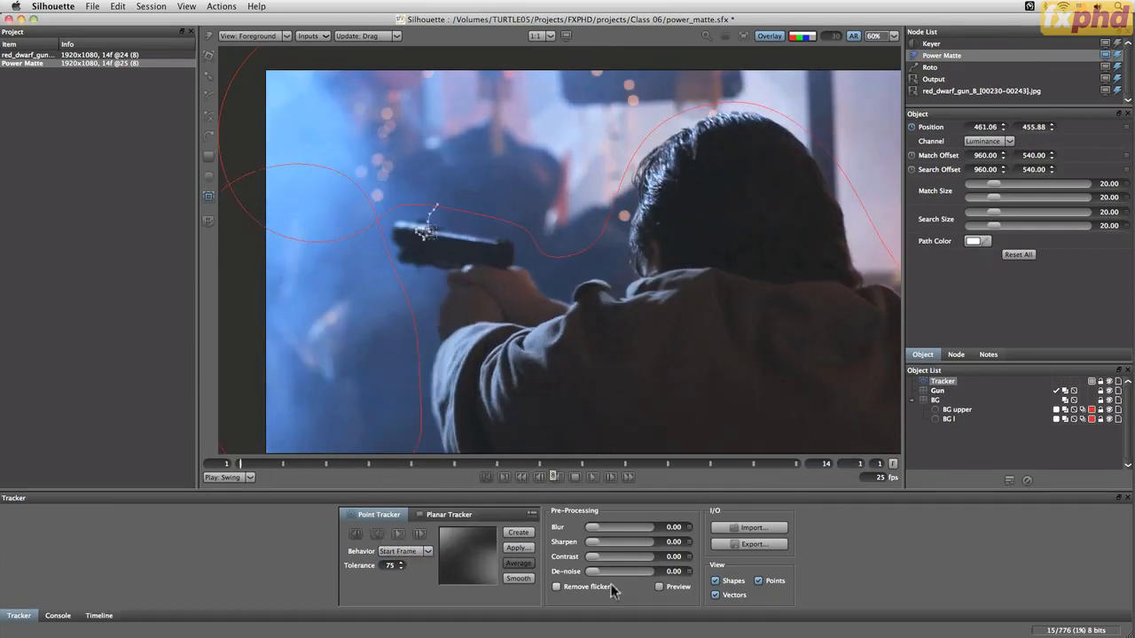
Apply the track to the Gun layer as a match-move on position X and Y
{"action": "left_click", "coordinate": [945, 395]}
{"action": "left_click", "coordinate": [517, 547]}
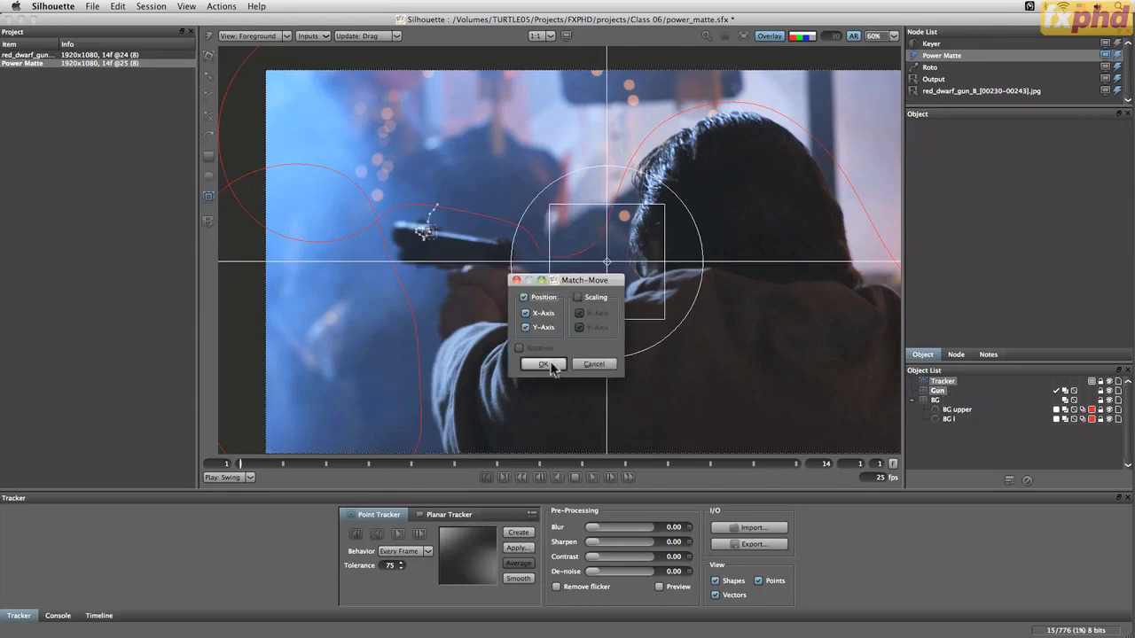
{"action": "left_click", "coordinate": [544, 364]}
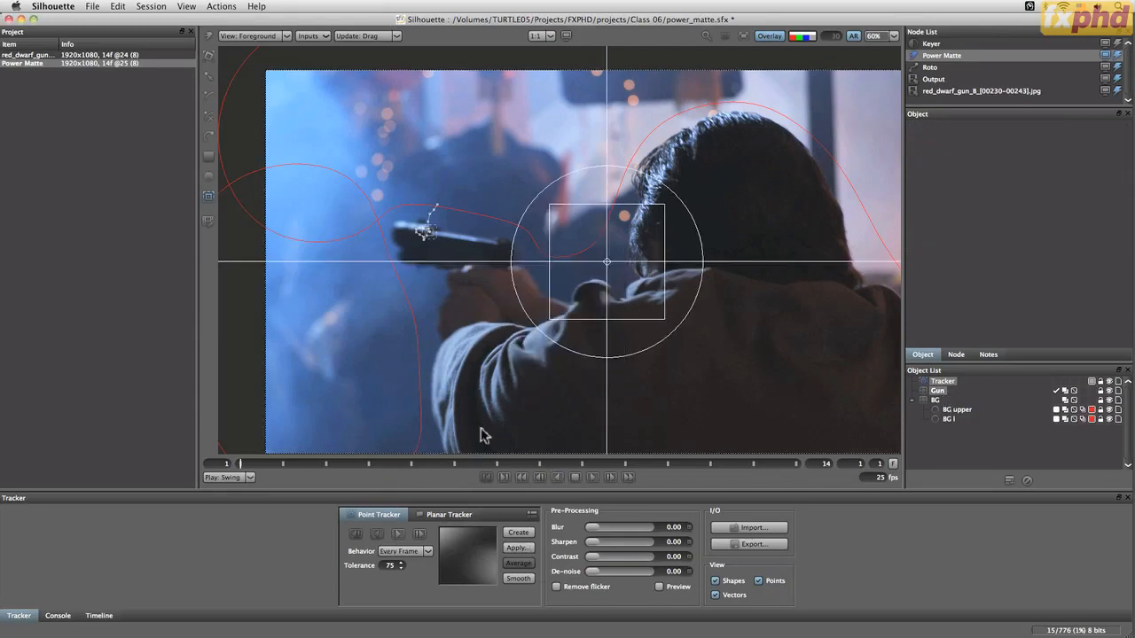
Move the Tracker to the bottom of the object list and select the Gun layer
{"action": "left_click", "coordinate": [934, 441]}
{"action": "left_click_drag", "start_coordinate": [945, 381], "coordinate": [946, 436]}
{"action": "left_click", "coordinate": [935, 382]}
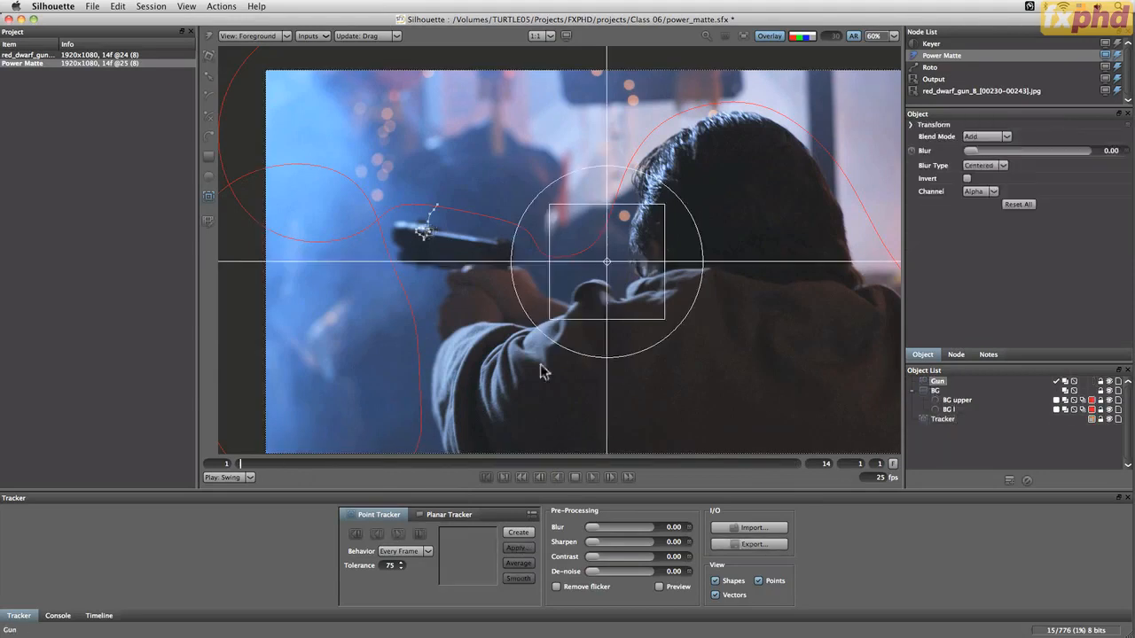
Draw an X-Spline around the gun at frame 1 inside the Gun layer
{"action": "left_click", "coordinate": [209, 116]}
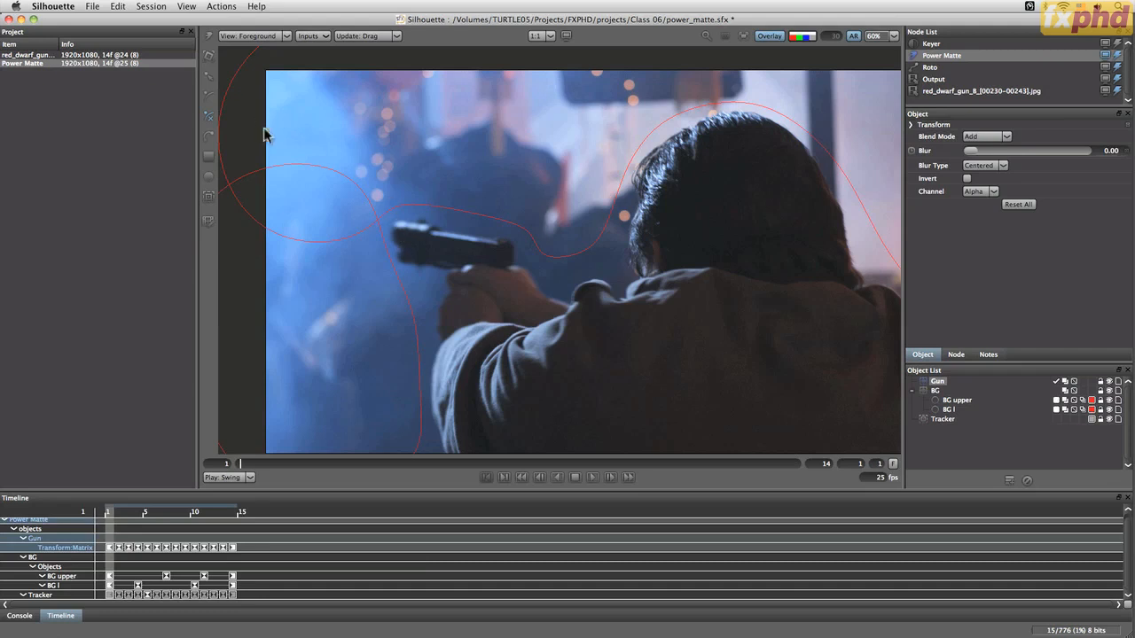
{"action": "left_click", "coordinate": [402, 245]}
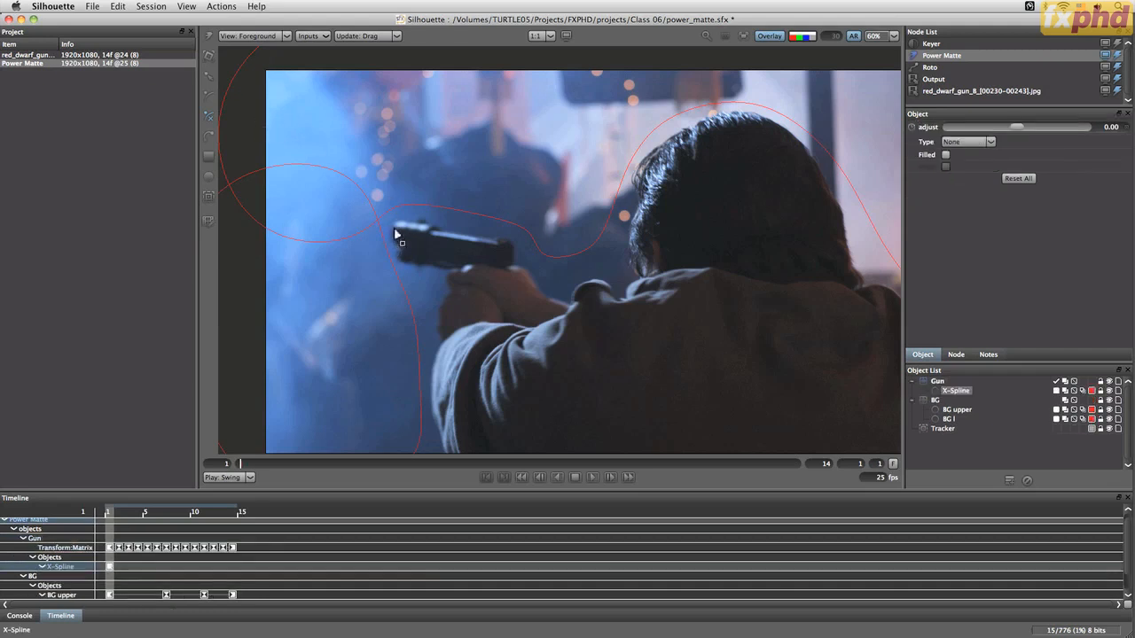
{"action": "left_click", "coordinate": [397, 223]}
{"action": "left_click", "coordinate": [438, 233]}
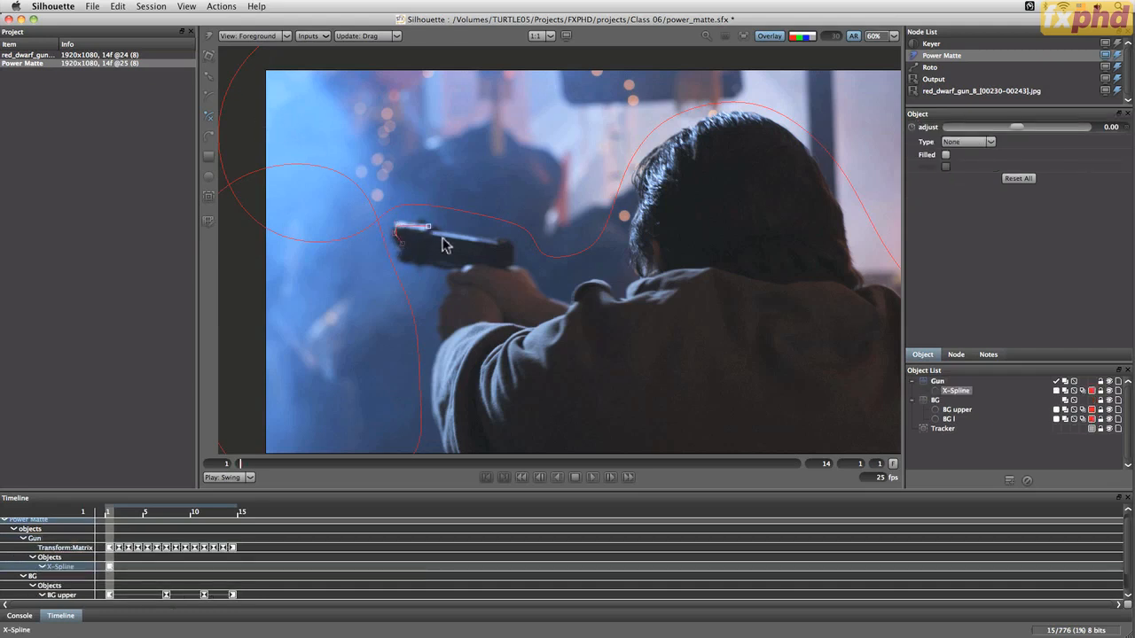
{"action": "left_click", "coordinate": [508, 258]}
{"action": "left_click", "coordinate": [423, 263]}
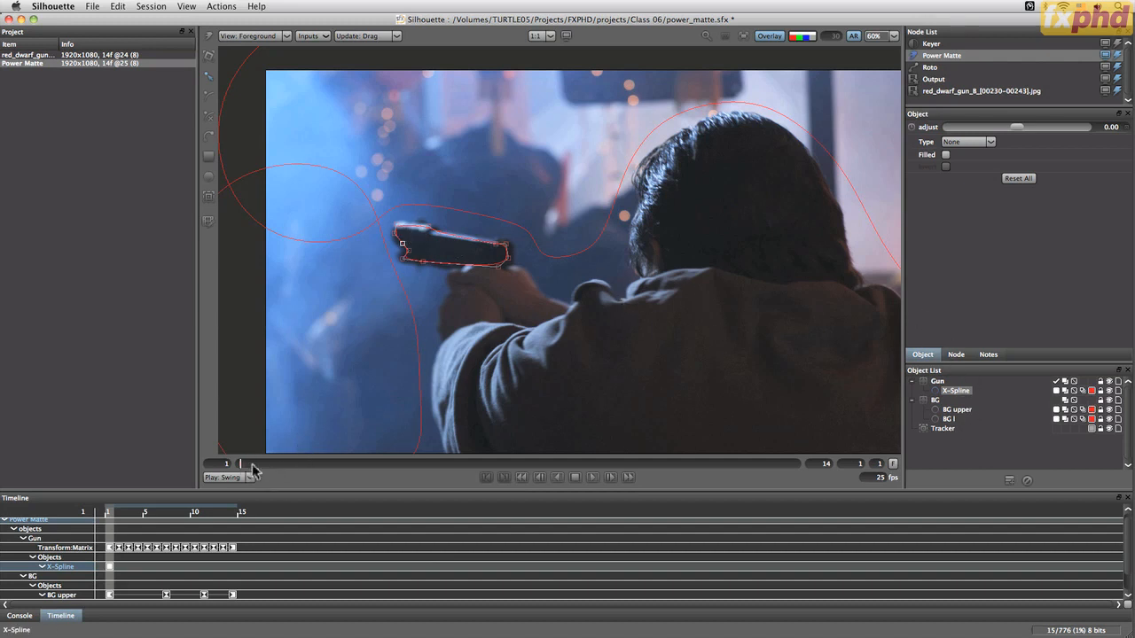
At frame 7, reshape the gun spline's corner points to fit the gun
{"action": "left_click_drag", "start_coordinate": [252, 470], "coordinate": [530, 463]}
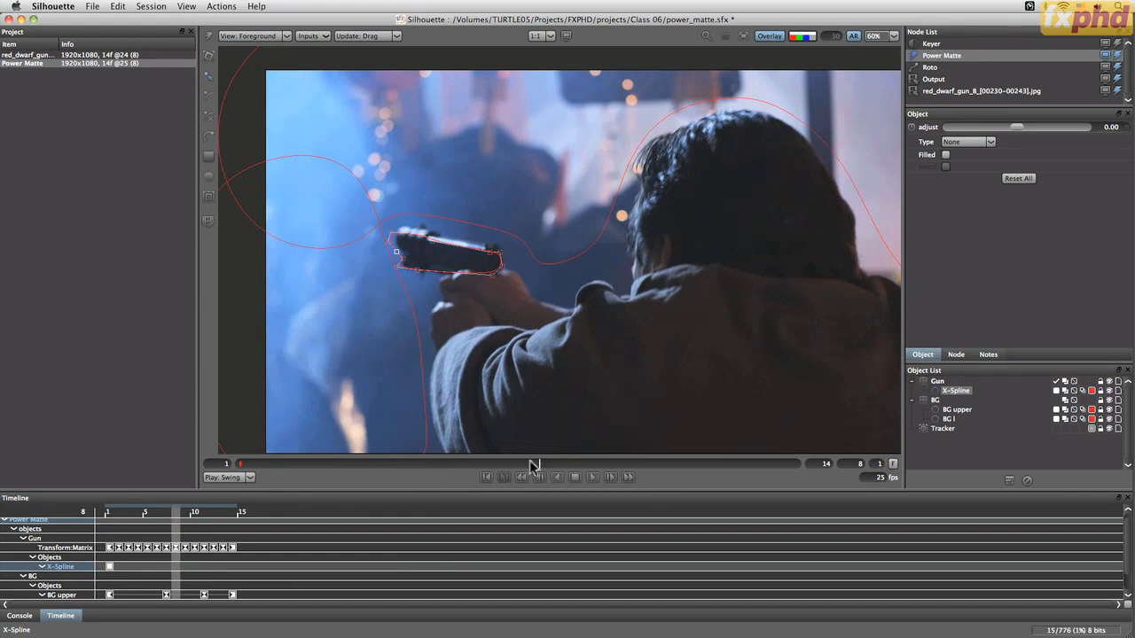
{"action": "left_click_drag", "start_coordinate": [533, 464], "coordinate": [500, 464]}
{"action": "left_click", "coordinate": [405, 248]}
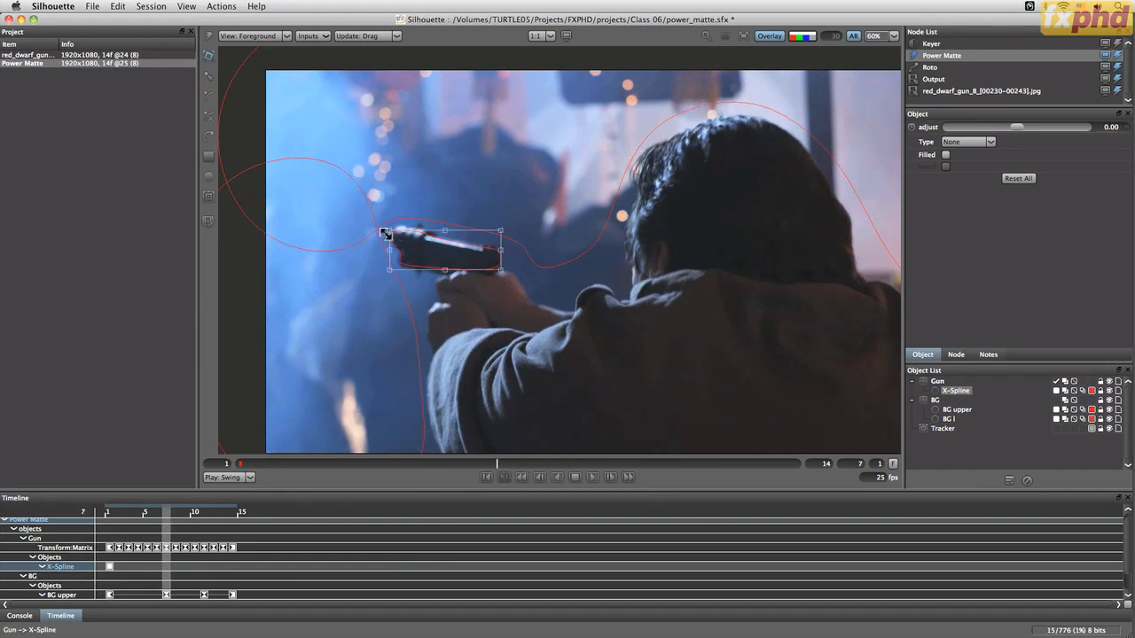
{"action": "left_click", "coordinate": [392, 233]}
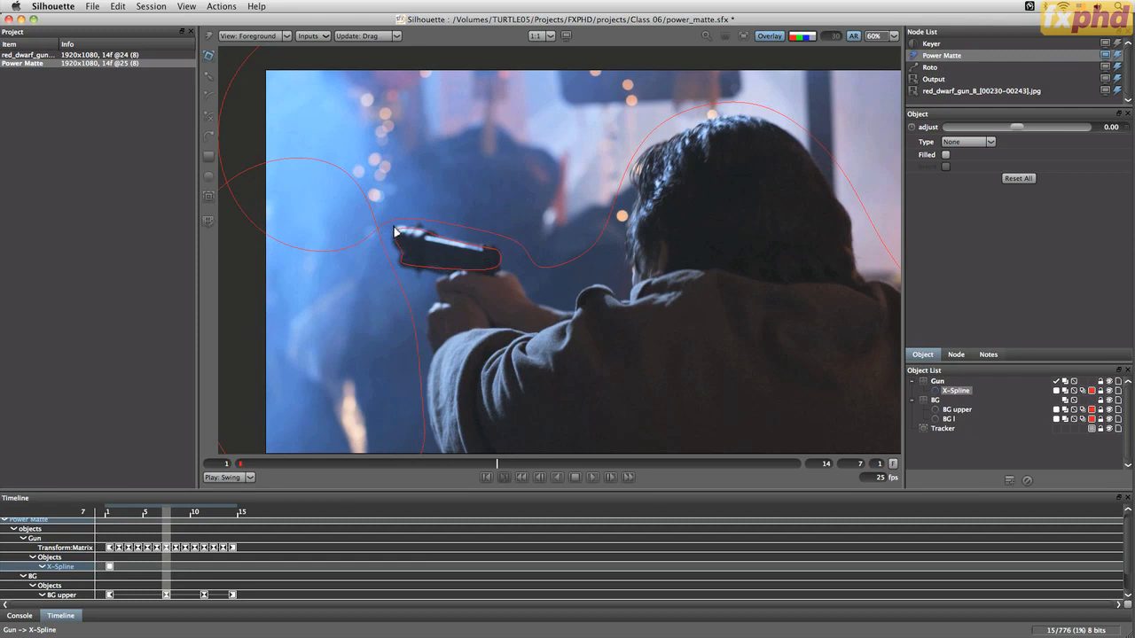
{"action": "left_click_drag", "start_coordinate": [394, 228], "coordinate": [394, 230]}
{"action": "left_click_drag", "start_coordinate": [502, 225], "coordinate": [499, 227]}
{"action": "left_click_drag", "start_coordinate": [394, 271], "coordinate": [395, 270]}
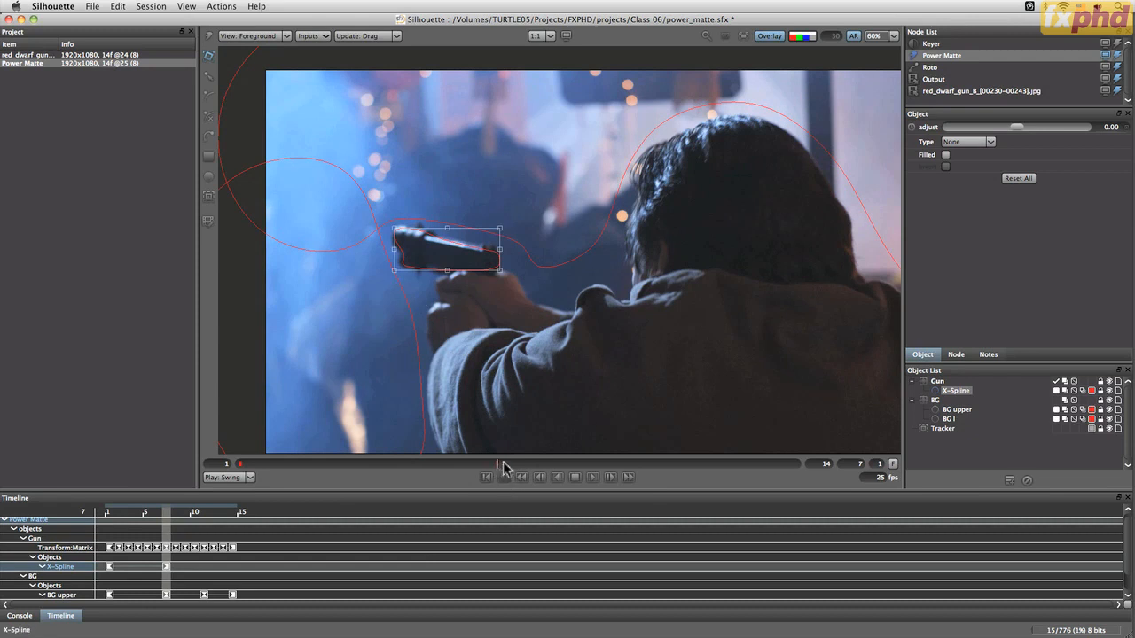
At frame 9, adjust the gun spline's points to follow the gun
{"action": "left_click", "coordinate": [519, 464]}
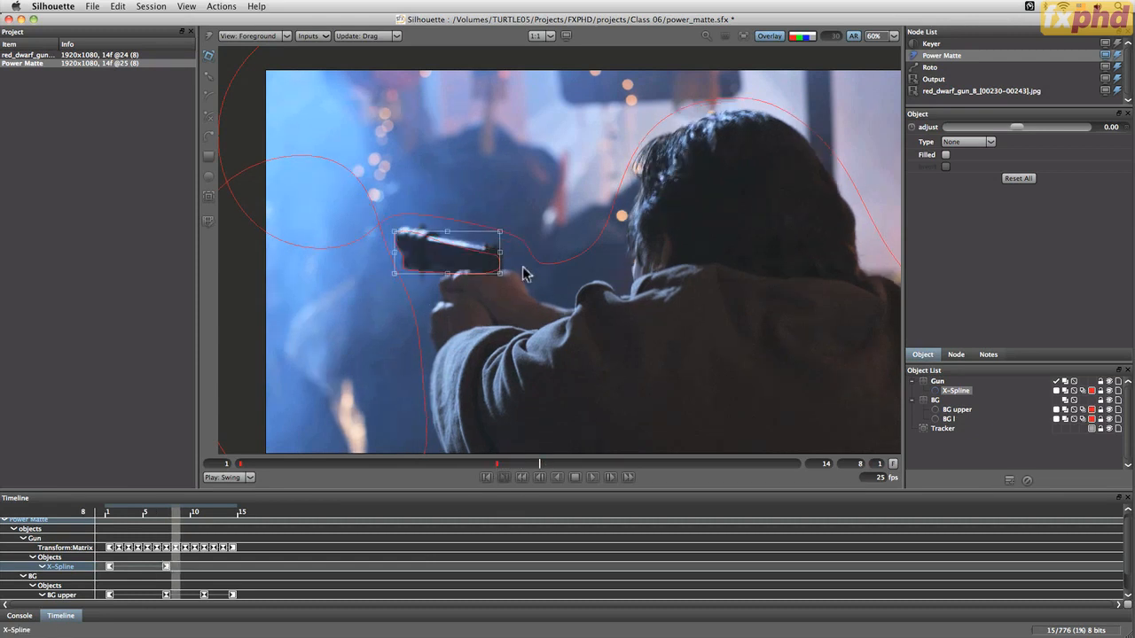
{"action": "key", "text": "Right"}
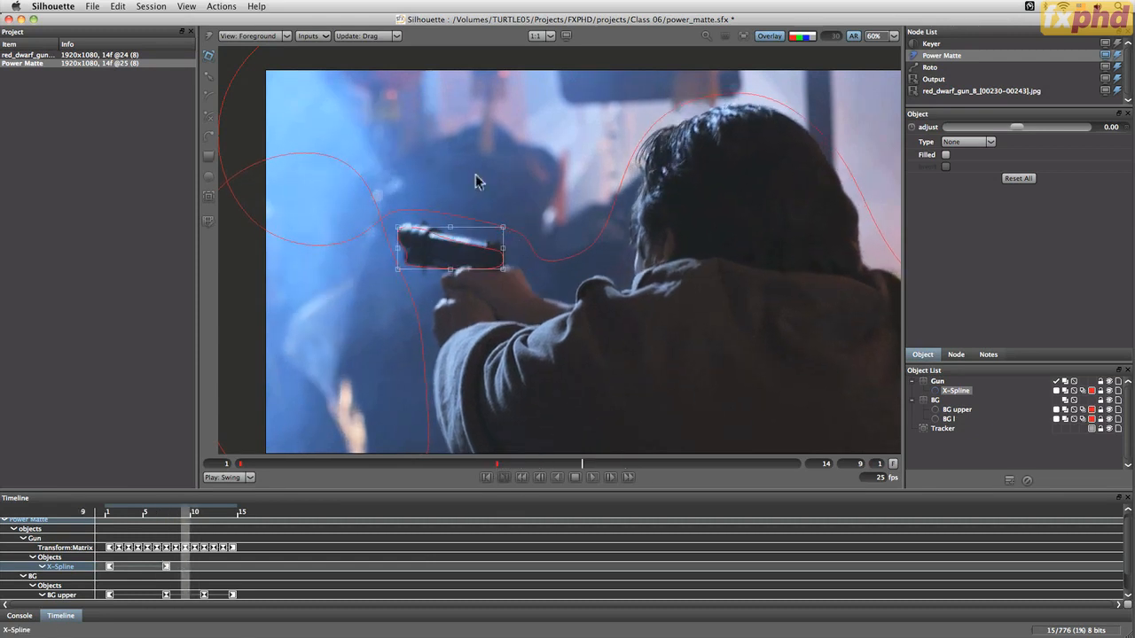
{"action": "left_click_drag", "start_coordinate": [504, 227], "coordinate": [503, 217]}
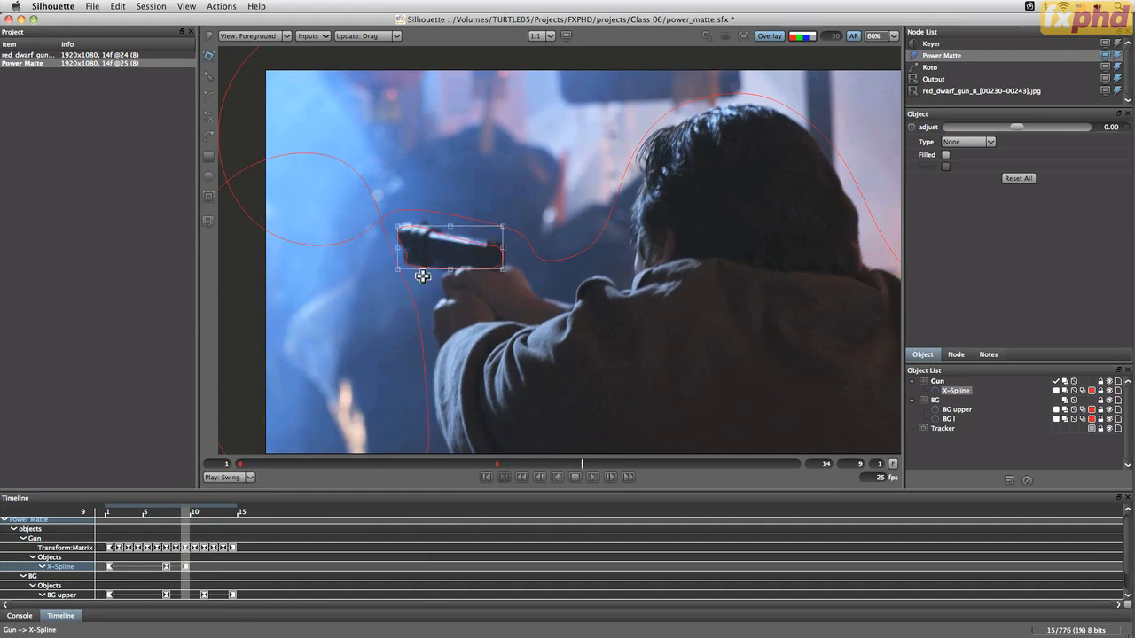
{"action": "left_click_drag", "start_coordinate": [396, 269], "coordinate": [397, 265]}
{"action": "left_click_drag", "start_coordinate": [398, 225], "coordinate": [402, 231]}
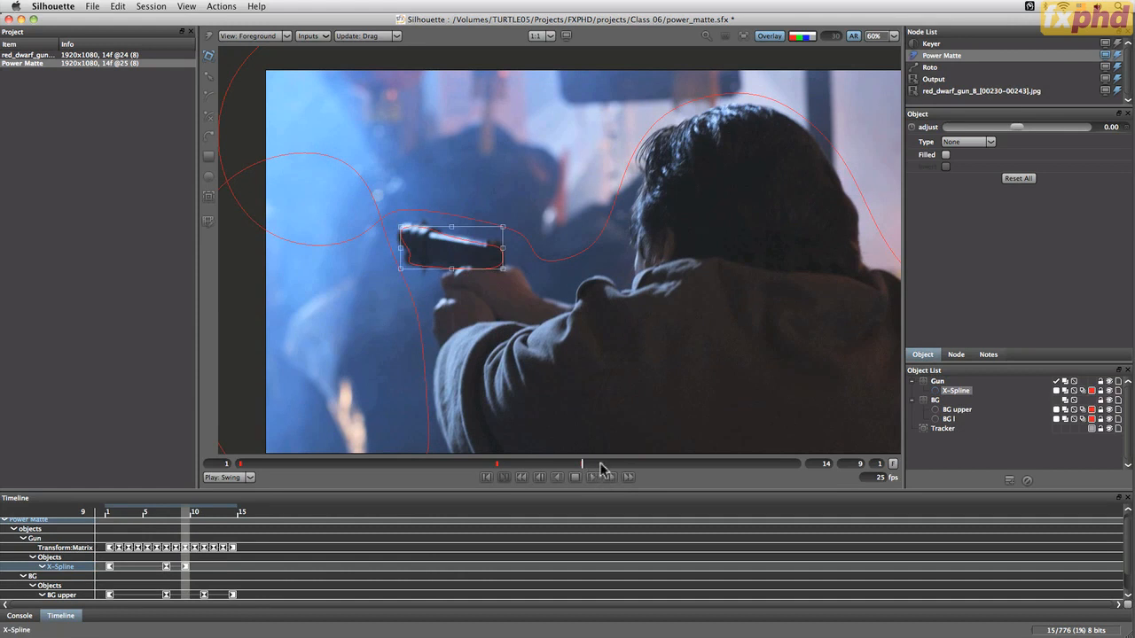
At frame 14, adjust the gun spline's points to follow the gun and play back to check the fit
{"action": "left_click_drag", "start_coordinate": [585, 463], "coordinate": [834, 454]}
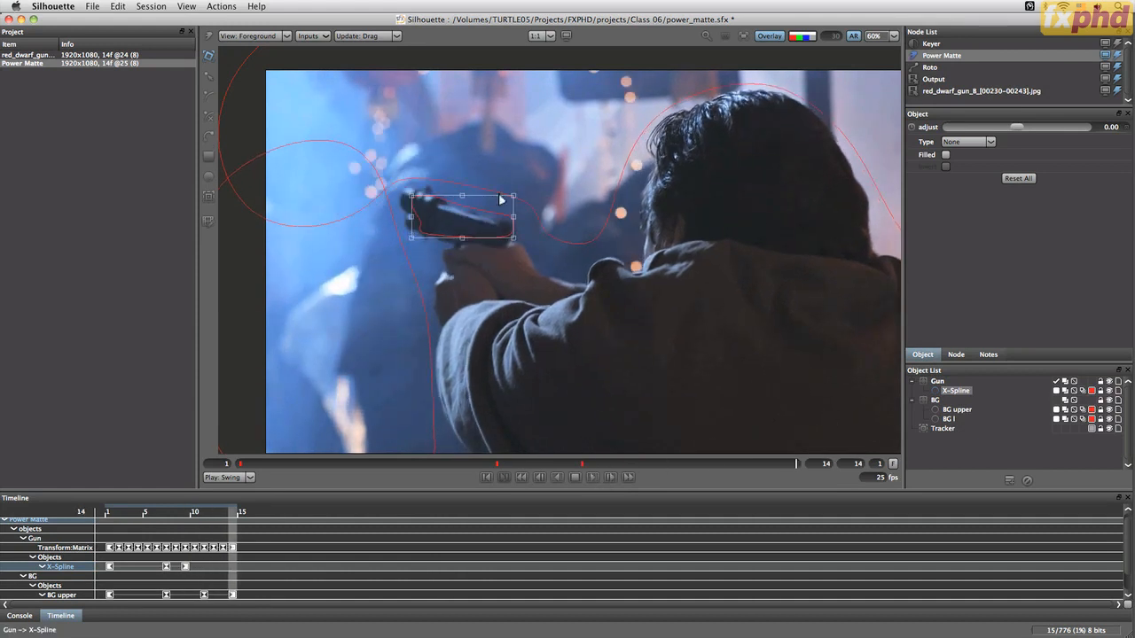
{"action": "left_click_drag", "start_coordinate": [509, 237], "coordinate": [511, 243]}
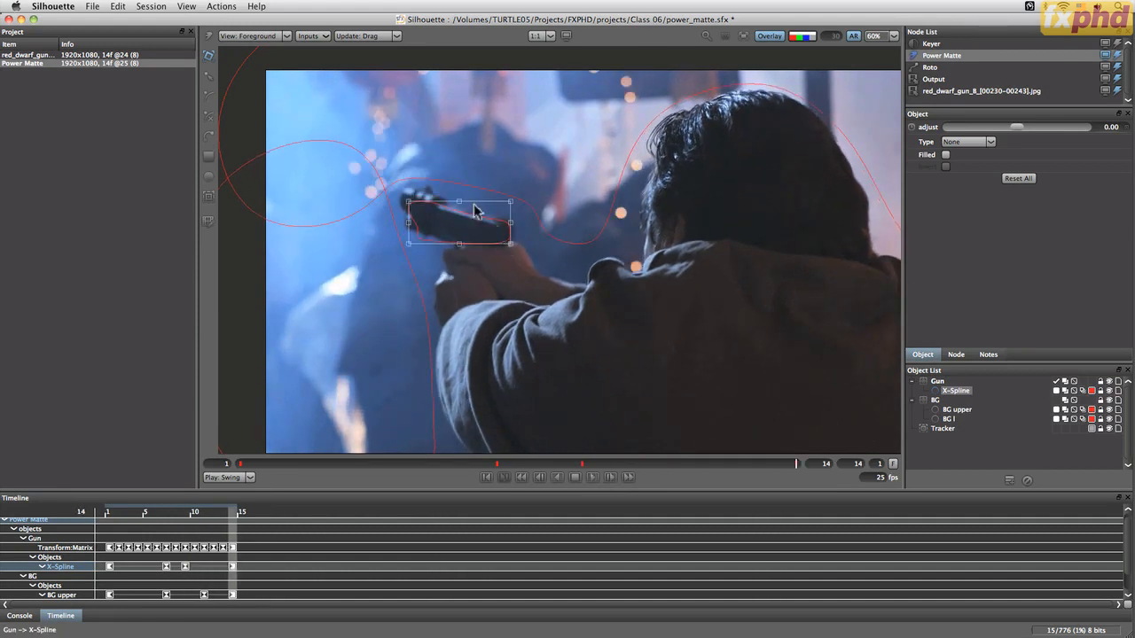
{"action": "left_click_drag", "start_coordinate": [411, 207], "coordinate": [405, 195]}
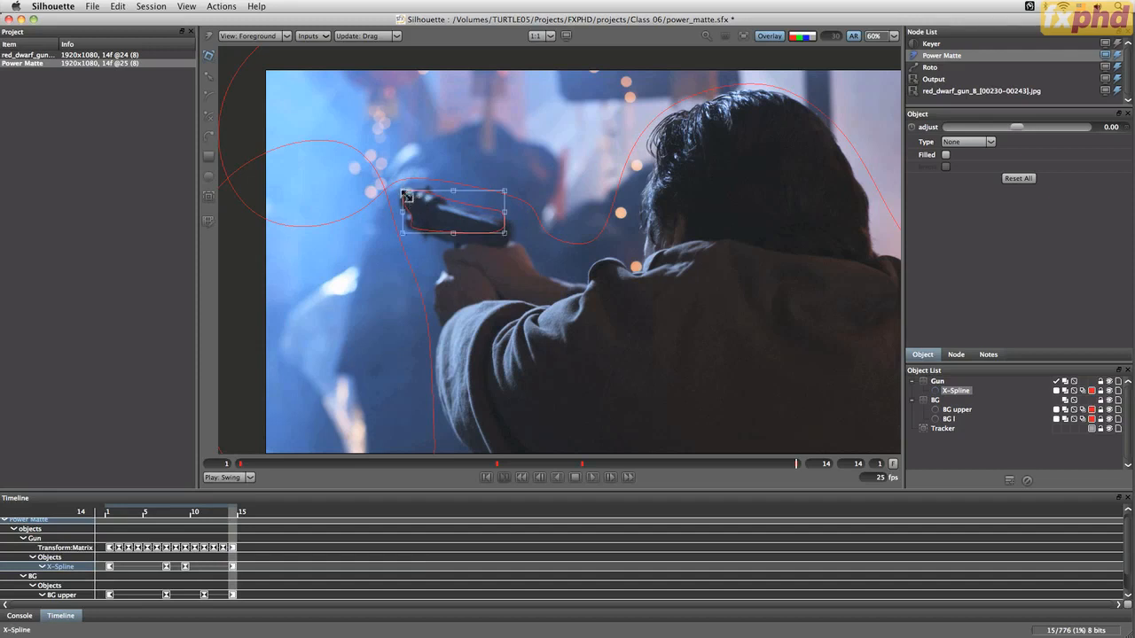
{"action": "left_click_drag", "start_coordinate": [514, 172], "coordinate": [517, 183]}
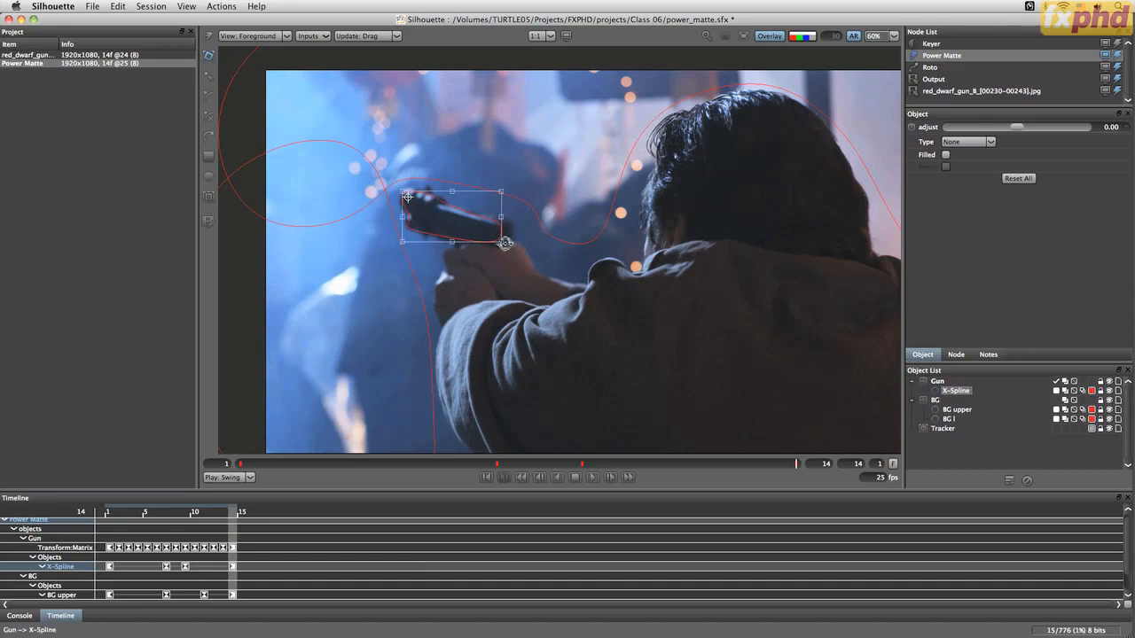
{"action": "left_click_drag", "start_coordinate": [501, 244], "coordinate": [507, 249]}
{"action": "left_click_drag", "start_coordinate": [506, 193], "coordinate": [508, 198]}
{"action": "mouse_move", "coordinate": [797, 463]}
{"action": "left_mouse_down"}
{"action": "mouse_move", "coordinate": [581, 464]}
{"action": "mouse_move", "coordinate": [787, 465]}
{"action": "left_mouse_up"}
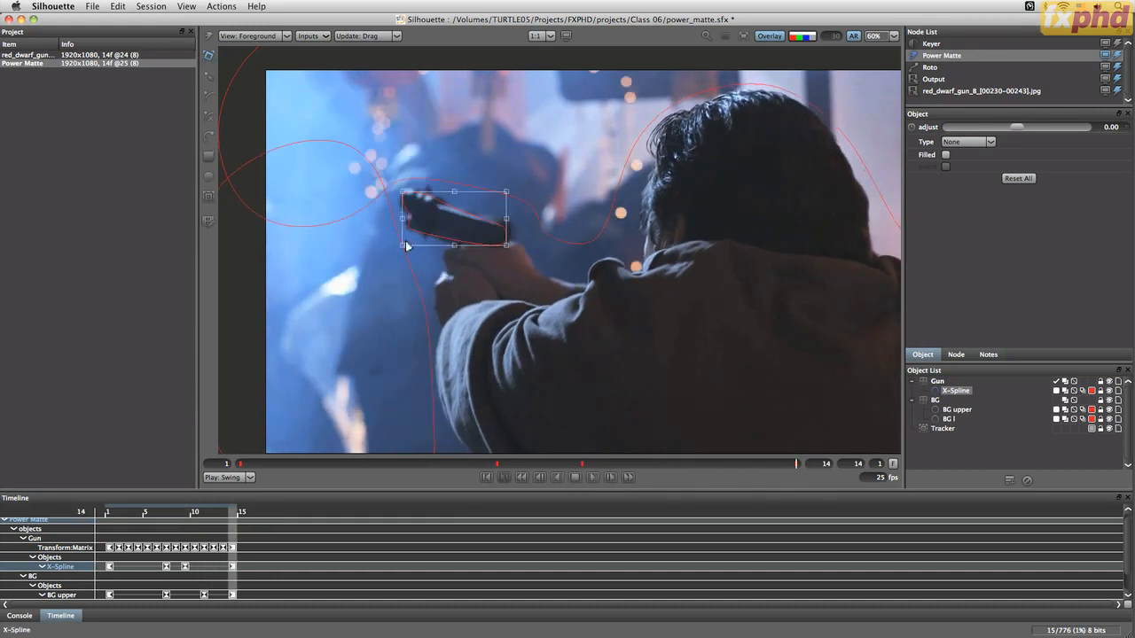
{"action": "left_click_drag", "start_coordinate": [402, 246], "coordinate": [400, 243]}
{"action": "left_click", "coordinate": [594, 479]}
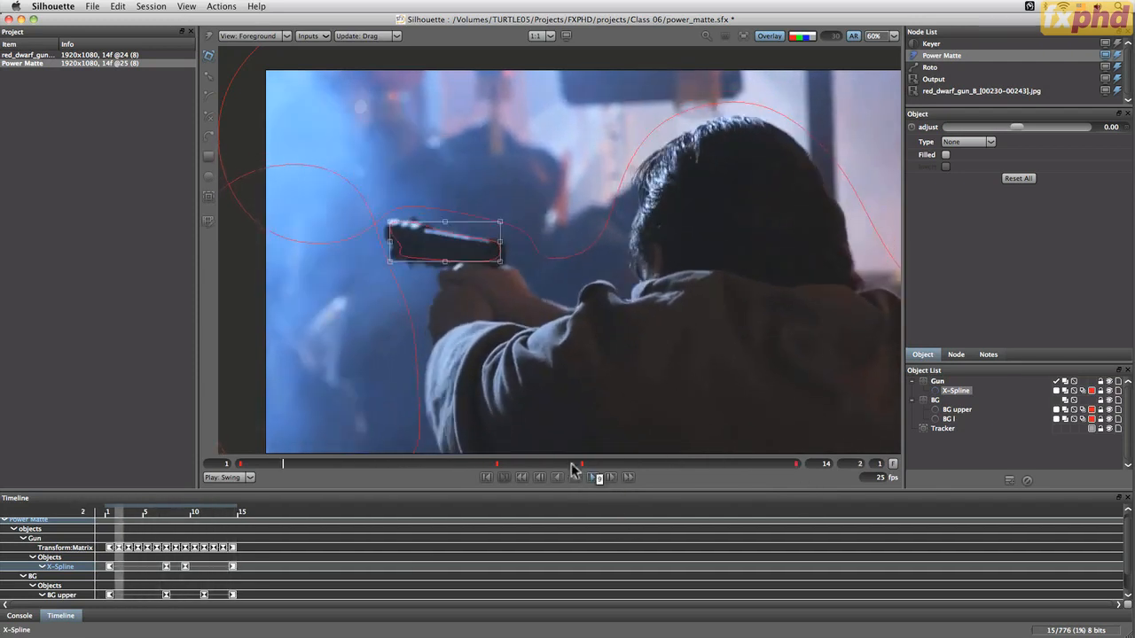
{"action": "left_click", "coordinate": [592, 477]}
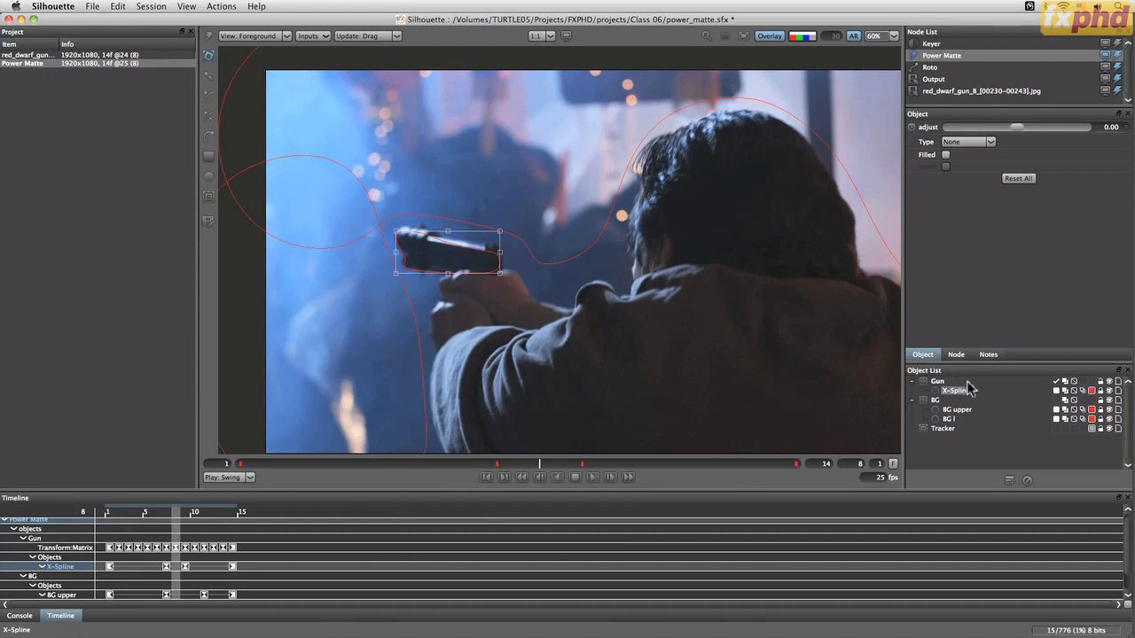
Set the gun spline's type to Foreground and enable Filled
{"action": "left_click", "coordinate": [975, 143]}
{"action": "left_click", "coordinate": [972, 157]}
{"action": "left_click", "coordinate": [945, 155]}
Switch the viewer to Composite and turn off the overlay
{"action": "left_click", "coordinate": [285, 36]}
{"action": "left_click", "coordinate": [262, 46]}
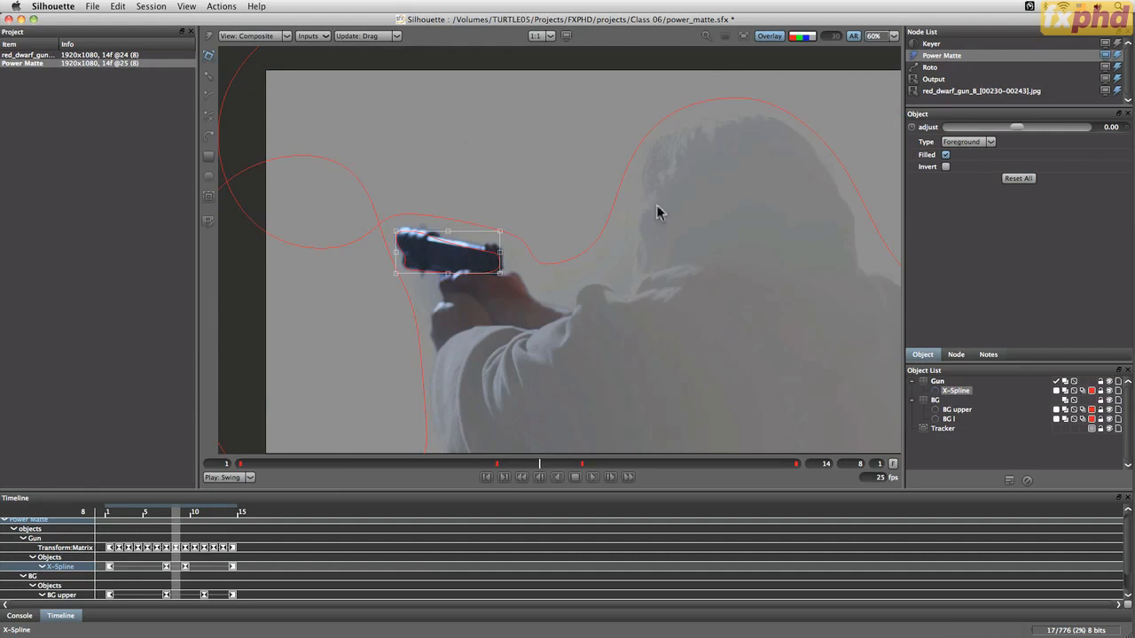
{"action": "left_click", "coordinate": [770, 38]}
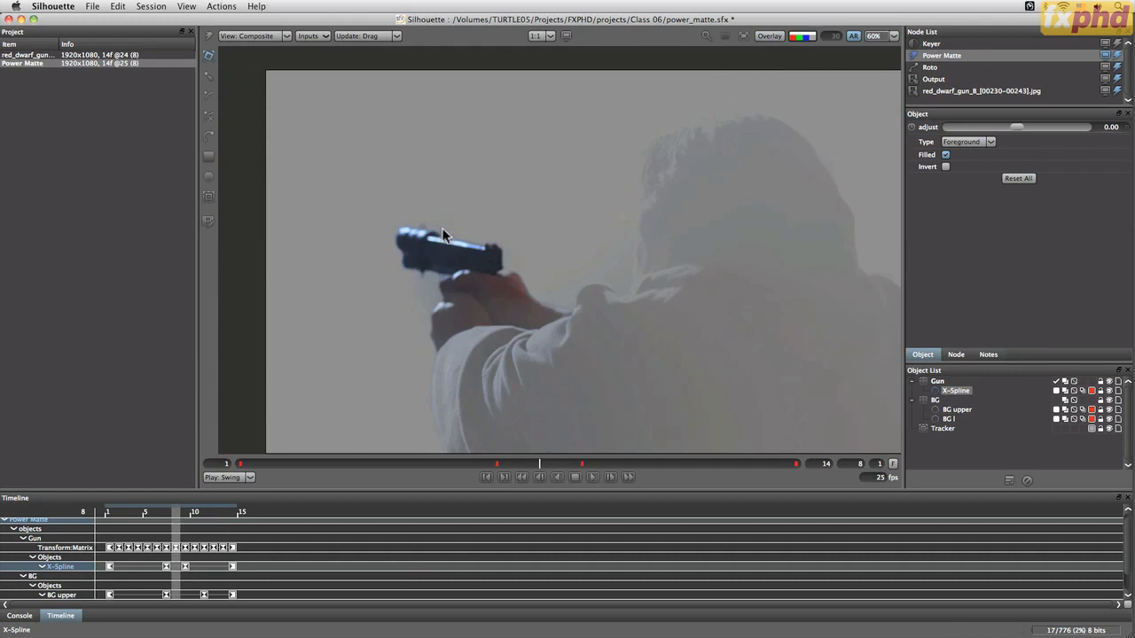
View the alpha matte and play the shot to check the gun matte
{"action": "key", "text": "a"}
{"action": "key", "text": "a"}
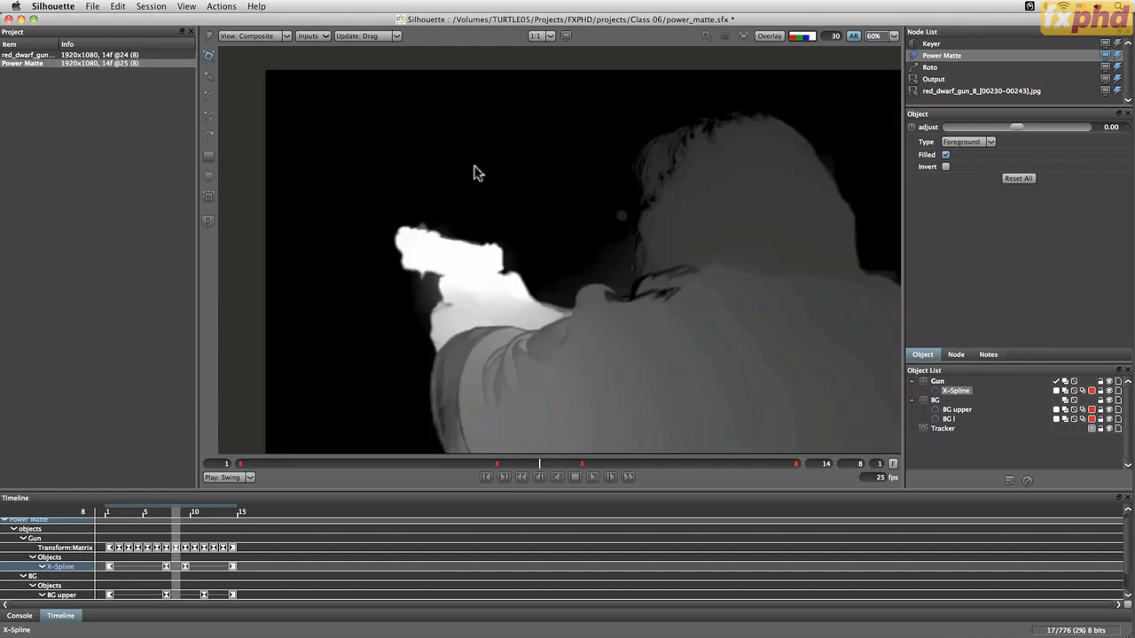
{"action": "left_click", "coordinate": [593, 478]}
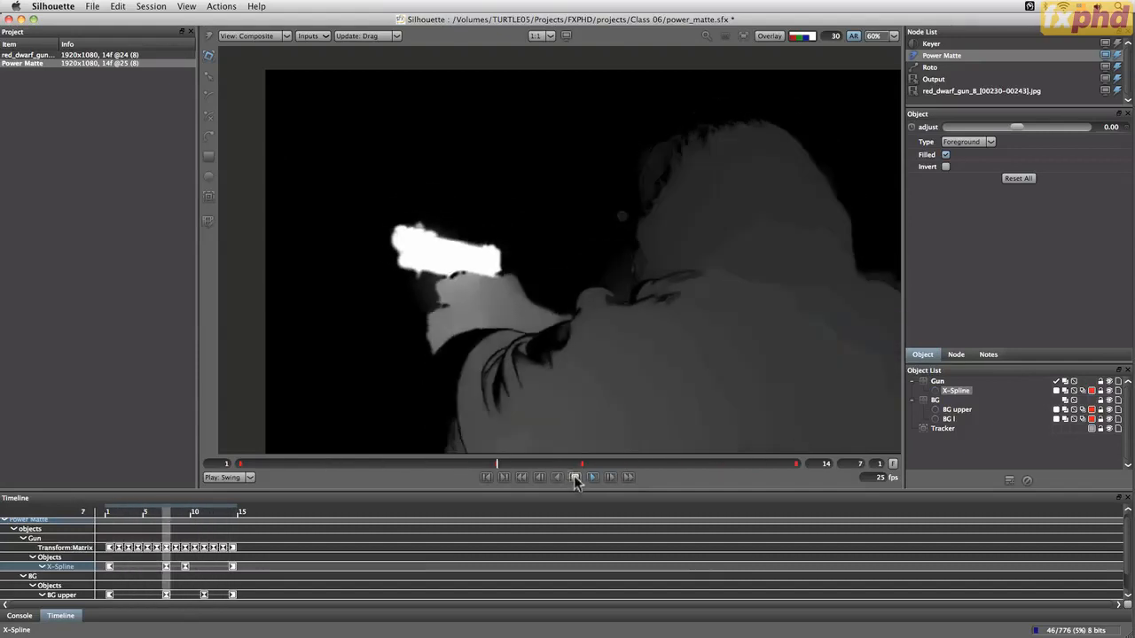
{"action": "left_click", "coordinate": [575, 477]}
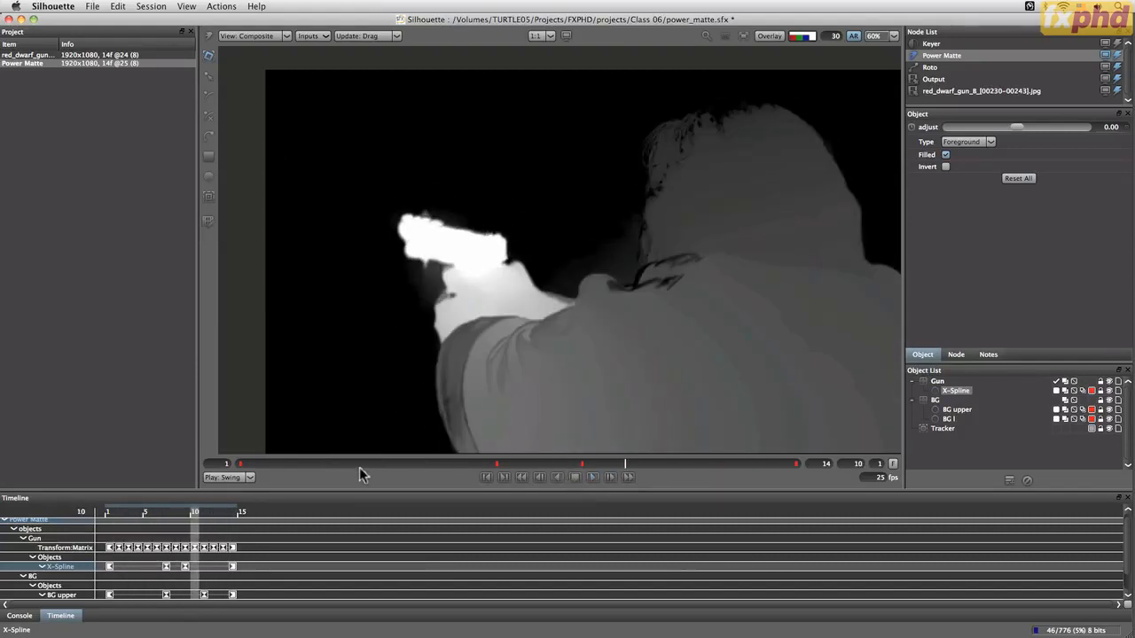
Step through frames and toggle between alpha and color views to inspect the gun matte
{"action": "key", "text": "x"}
{"action": "key", "text": "x"}
{"action": "key", "text": "x"}
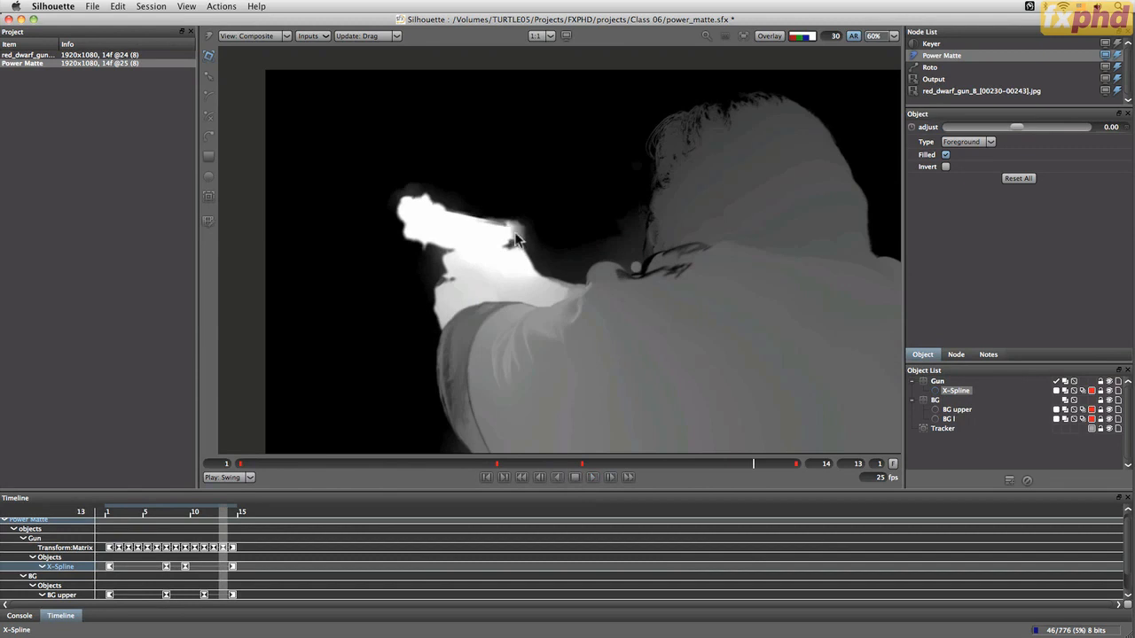
{"action": "key", "text": "x"}
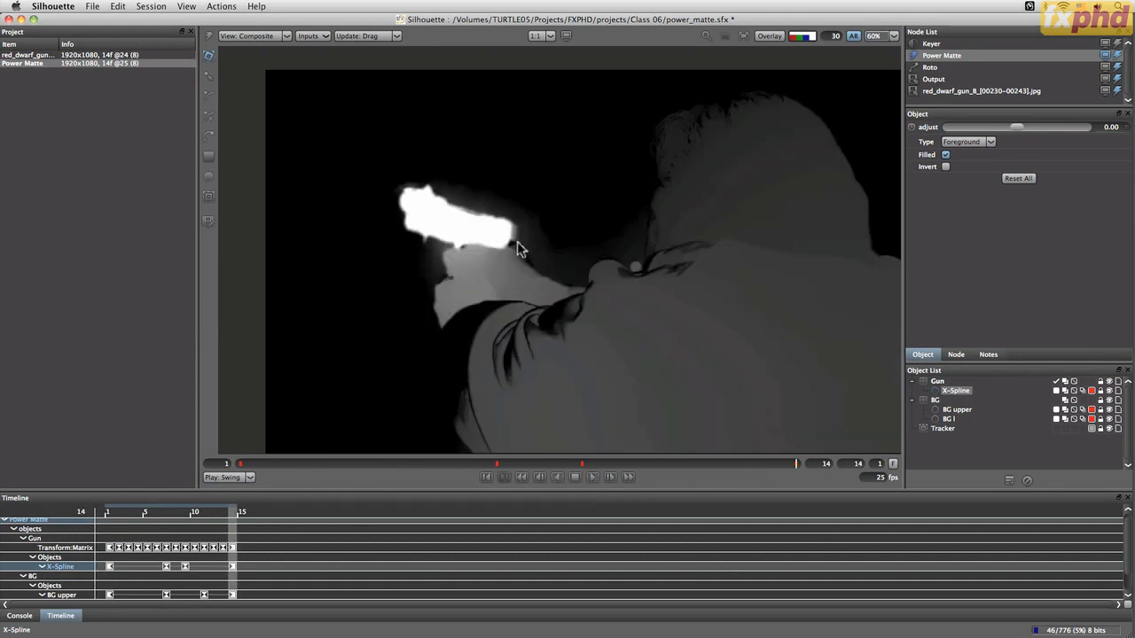
{"action": "key", "text": "z"}
{"action": "key", "text": "z"}
{"action": "key", "text": "z"}
{"action": "key", "text": "z"}
{"action": "key", "text": "z"}
{"action": "key", "text": "z"}
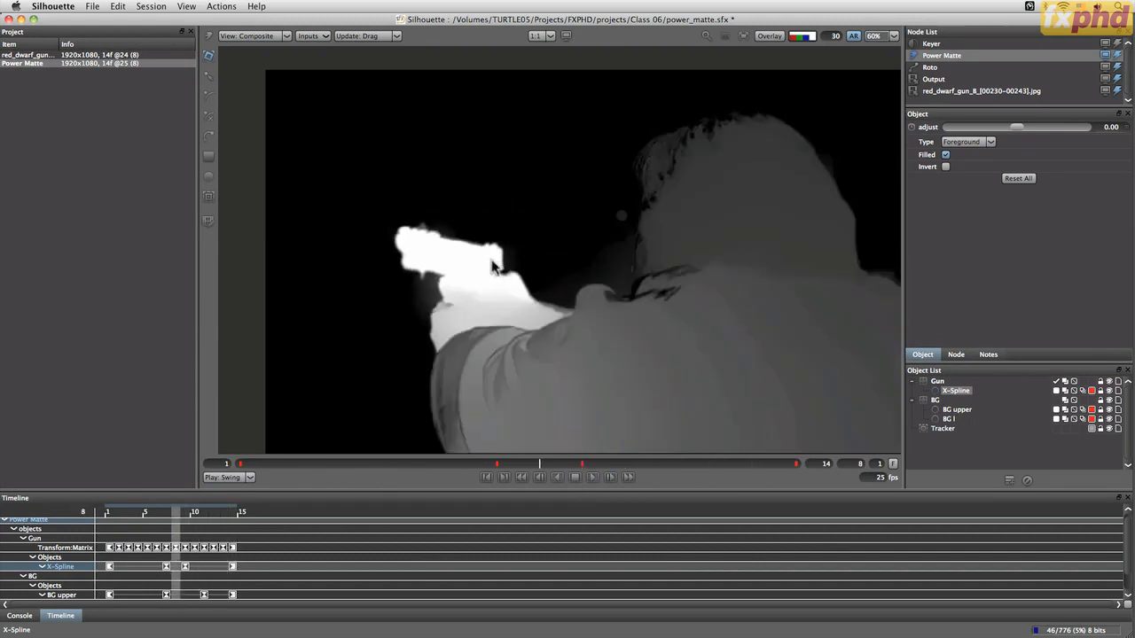
{"action": "key", "text": "z"}
{"action": "key", "text": "a"}
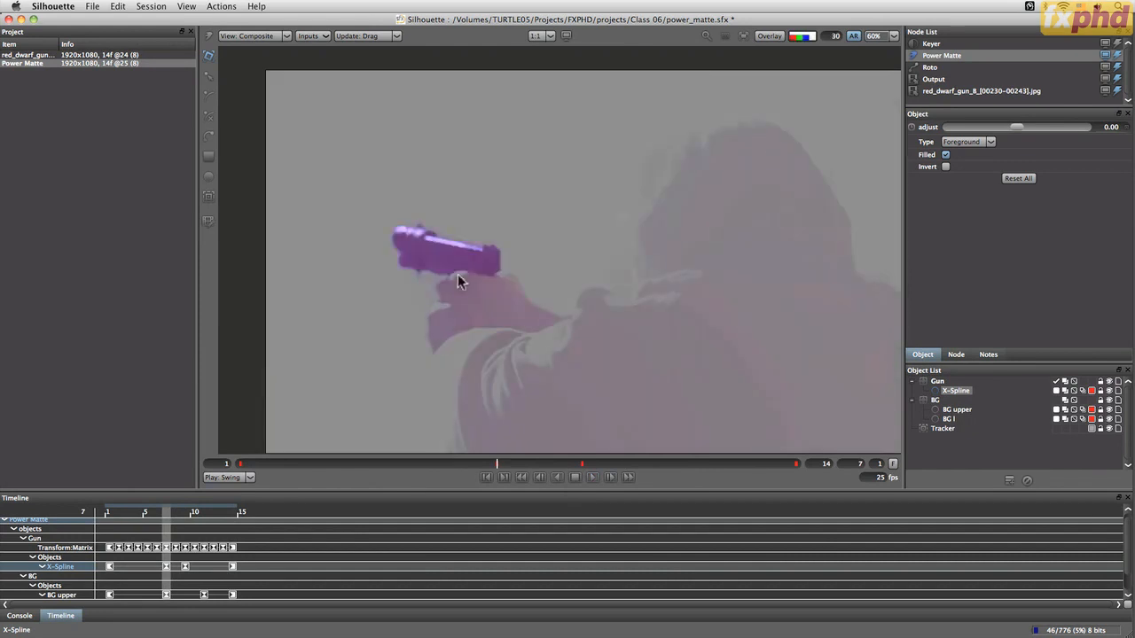
{"action": "key", "text": "a"}
{"action": "key", "text": "a"}
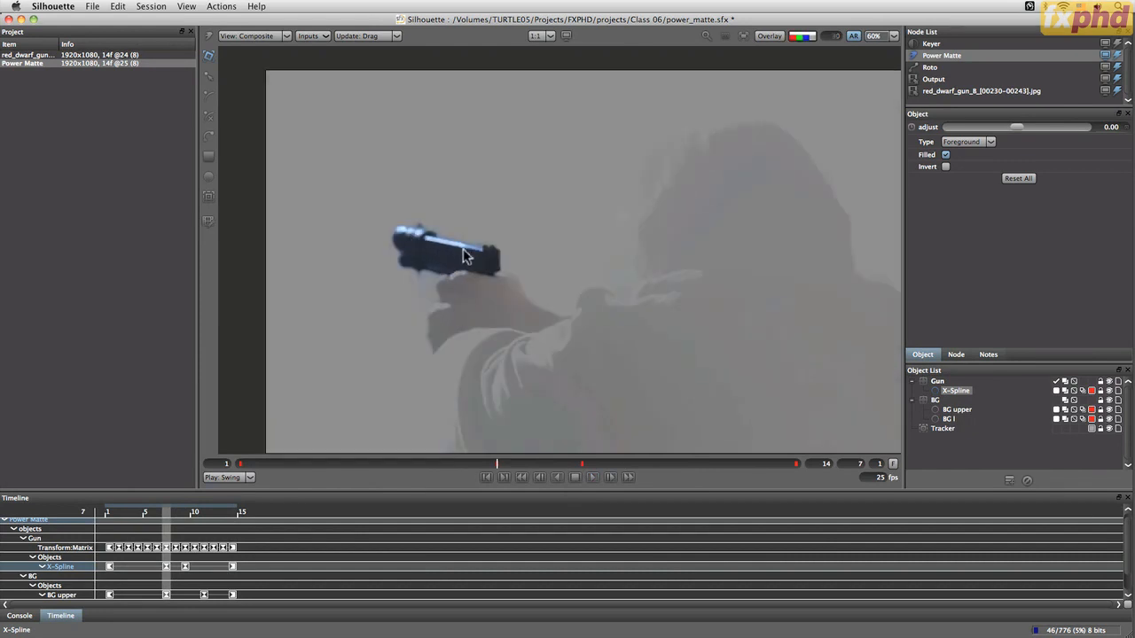
Step back to frame 1 and toggle the alpha view to inspect the gun matte against the color image
{"action": "key", "text": "z"}
{"action": "key", "text": "z"}
{"action": "key", "text": "z"}
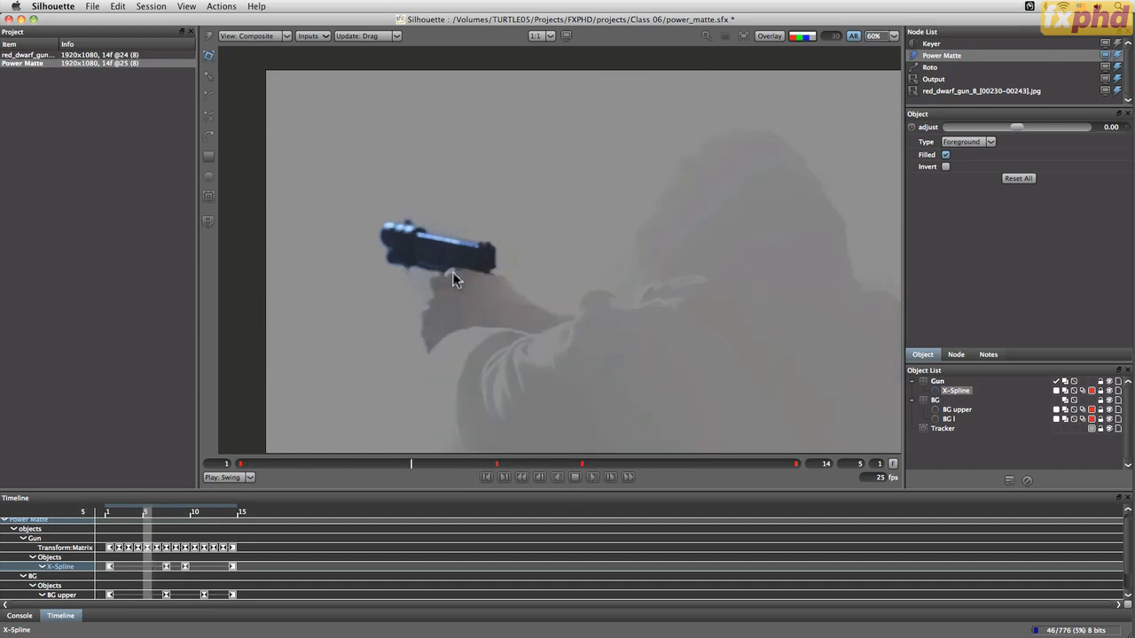
{"action": "key", "text": "z"}
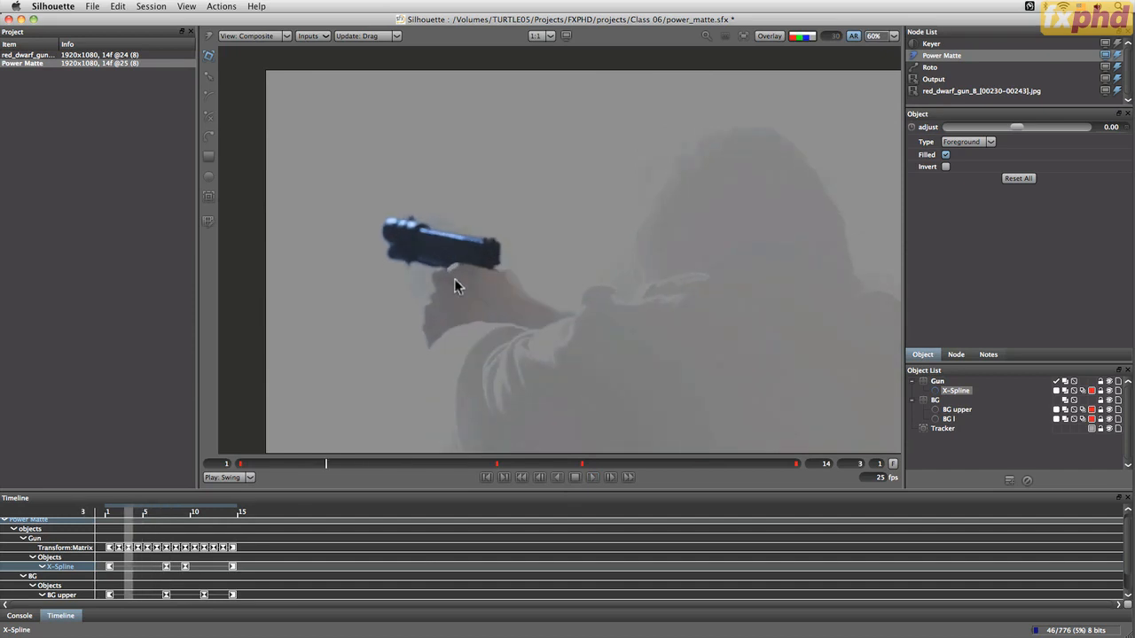
{"action": "key", "text": "z"}
{"action": "key", "text": "z"}
{"action": "key", "text": "a"}
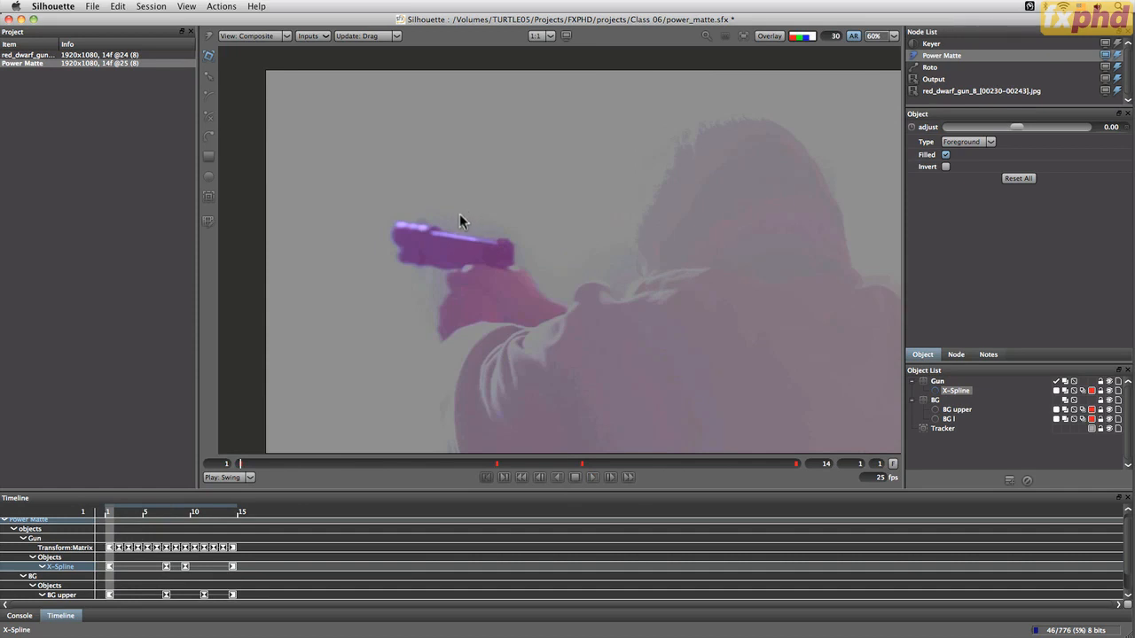
{"action": "key", "text": "a"}
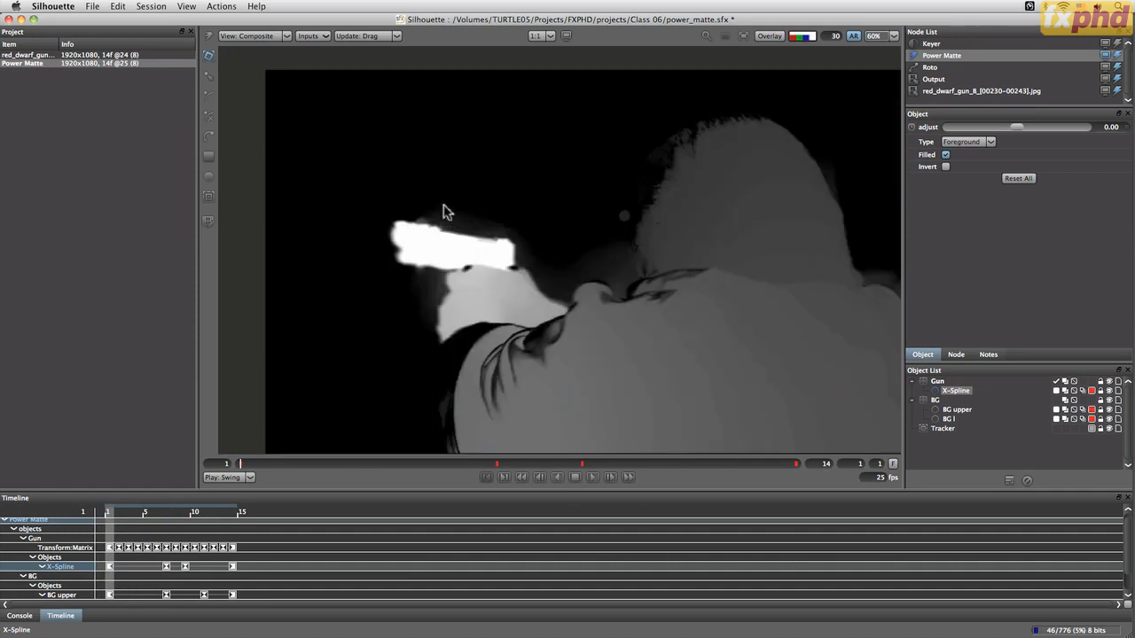
Switch the viewer to Trimap, fit the image, play the shot and turn the overlay back on
{"action": "left_click", "coordinate": [284, 36]}
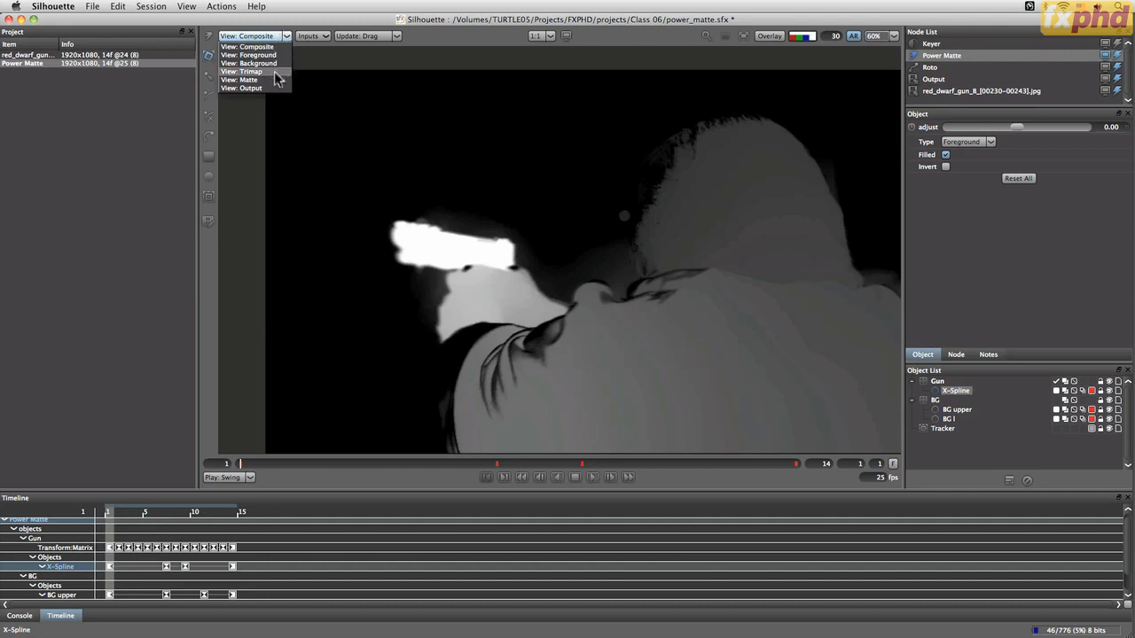
{"action": "left_click", "coordinate": [282, 71]}
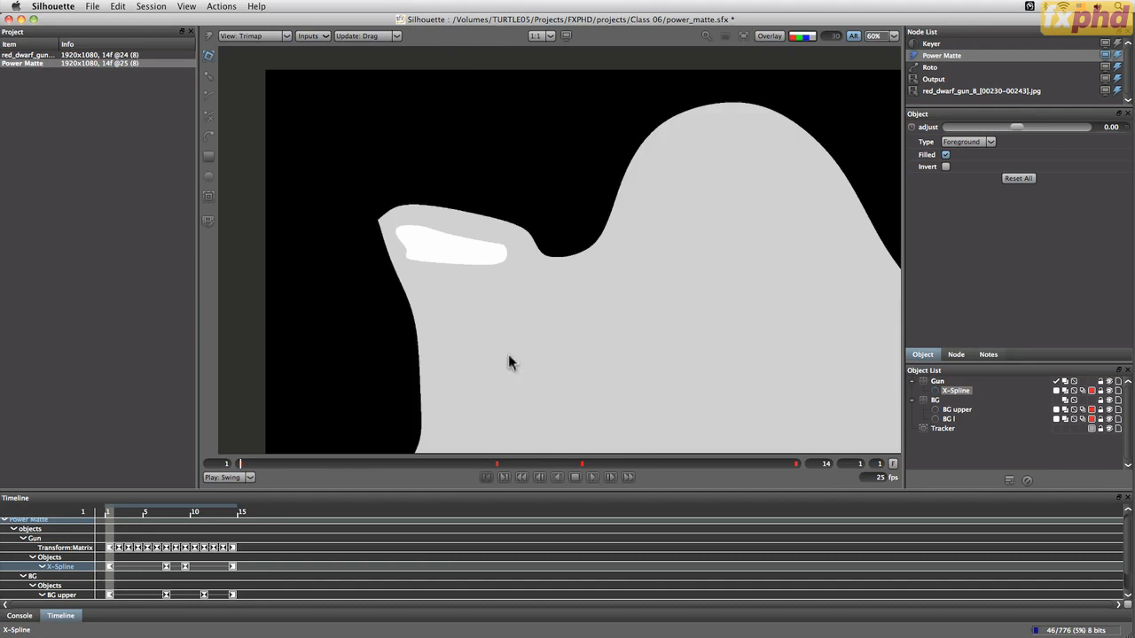
{"action": "key", "text": "f"}
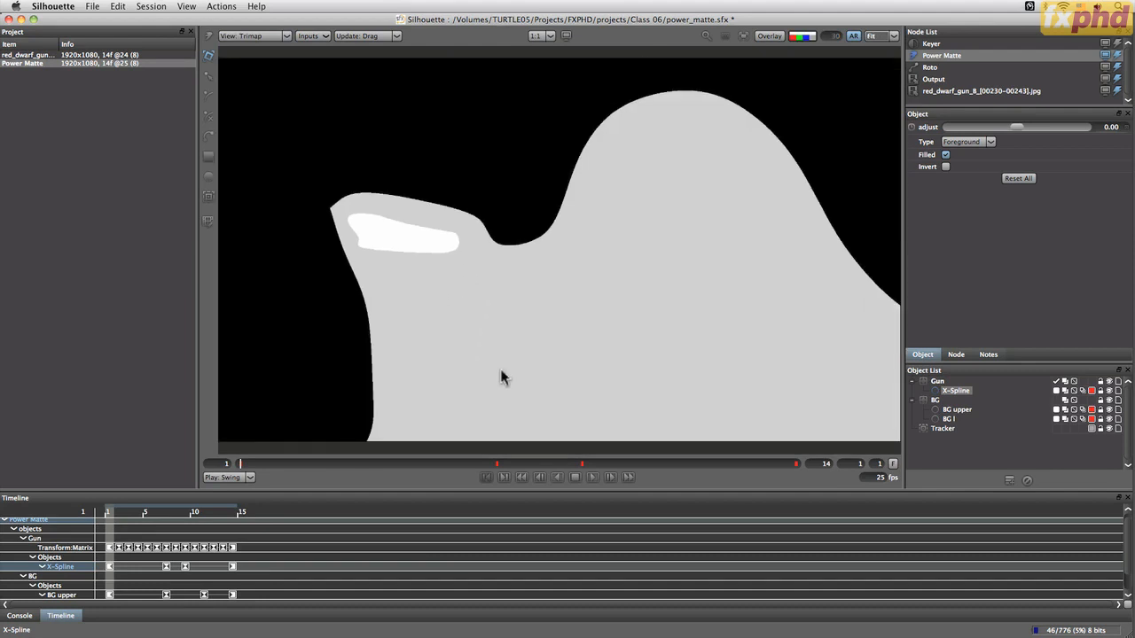
{"action": "left_click", "coordinate": [593, 477]}
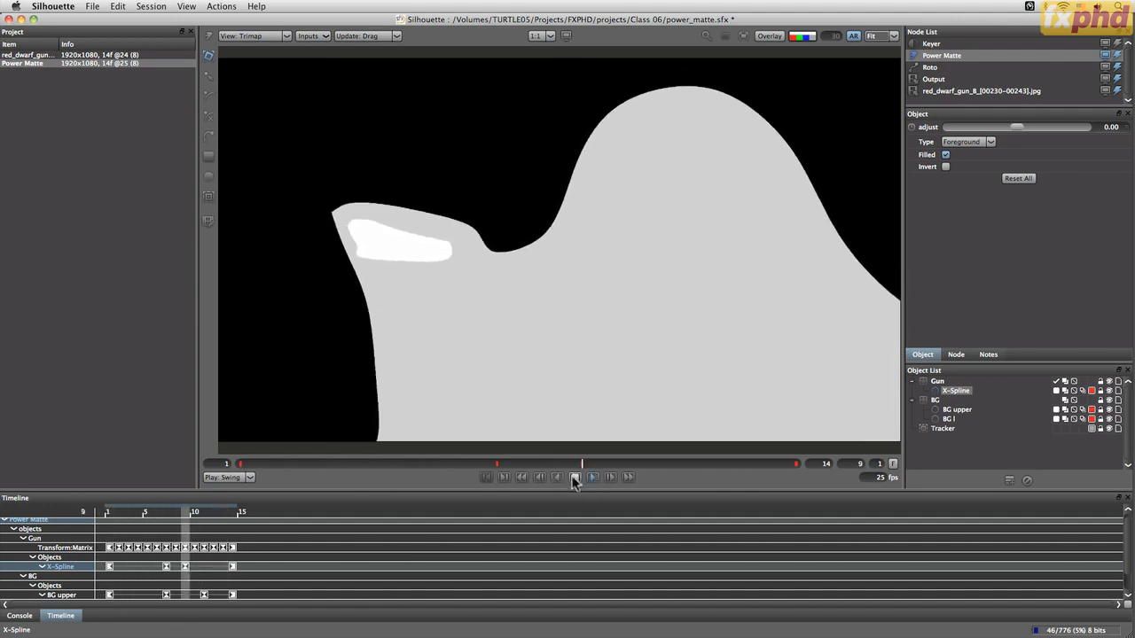
{"action": "left_click", "coordinate": [575, 477]}
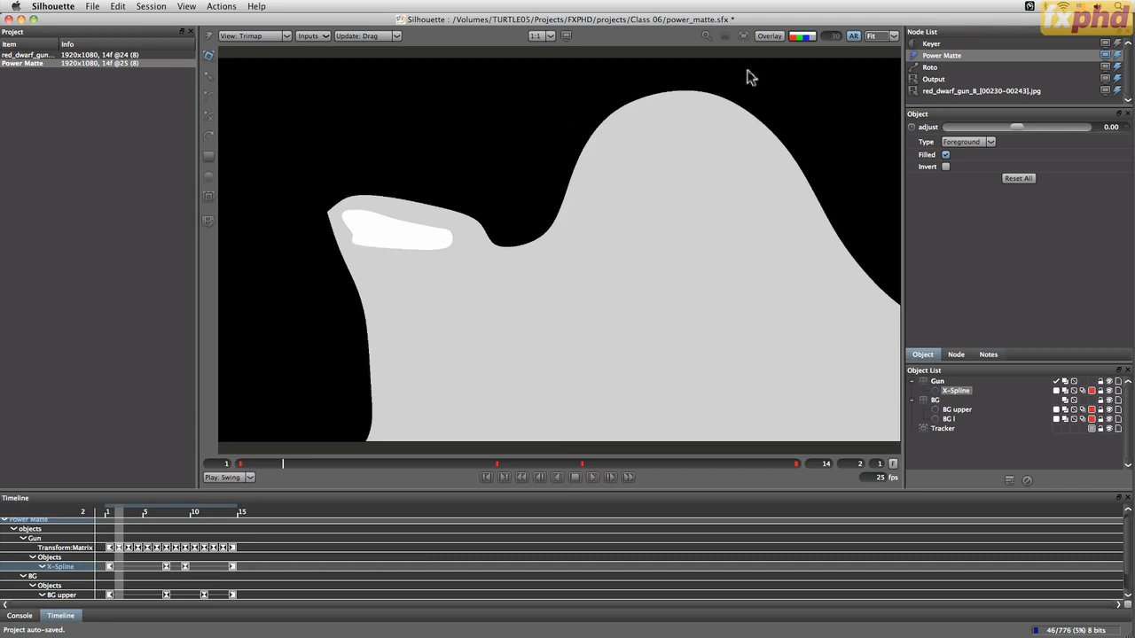
{"action": "left_click", "coordinate": [769, 36]}
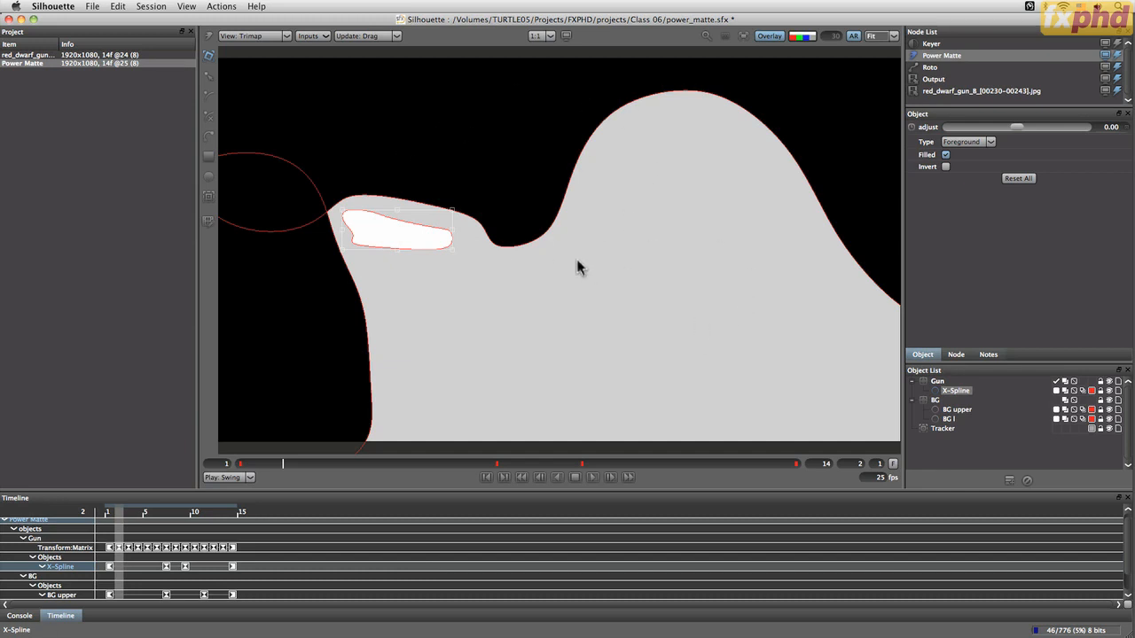
Compare the gun and background splines across Composite, Output, alpha and Foreground views
{"action": "left_click", "coordinate": [284, 36]}
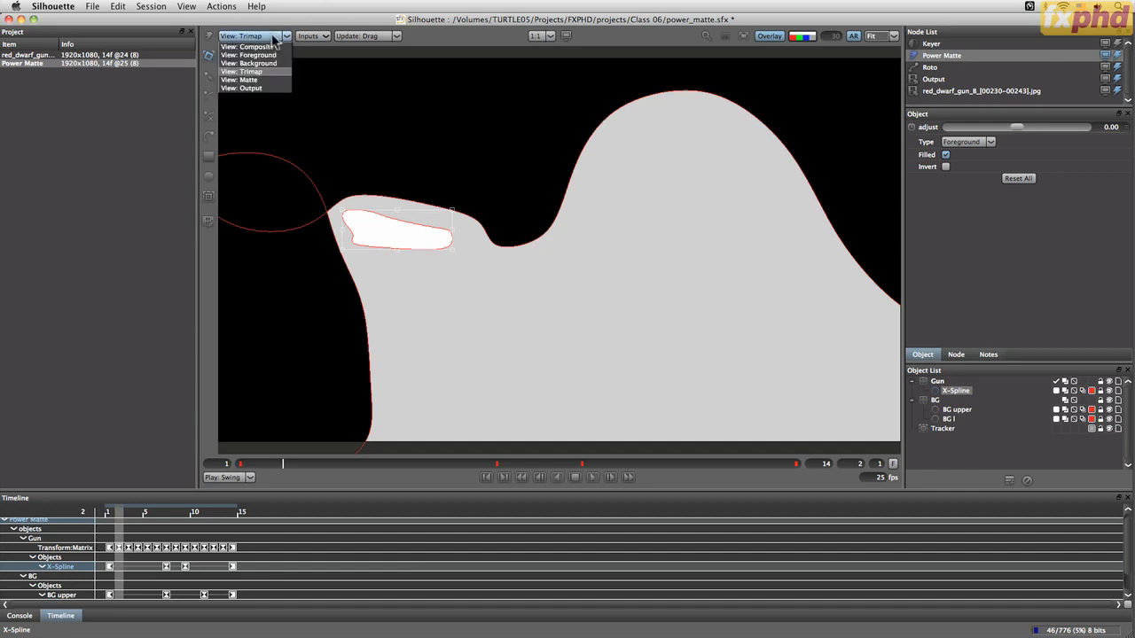
{"action": "left_click", "coordinate": [257, 46]}
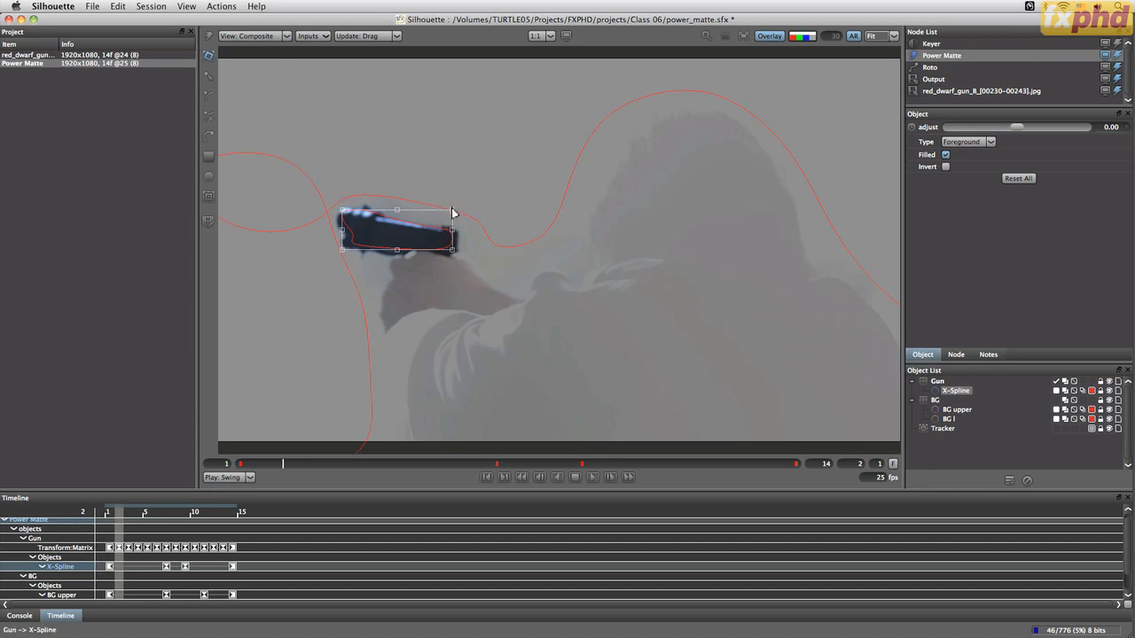
{"action": "left_click_drag", "start_coordinate": [452, 214], "coordinate": [453, 214]}
{"action": "left_click", "coordinate": [275, 35]}
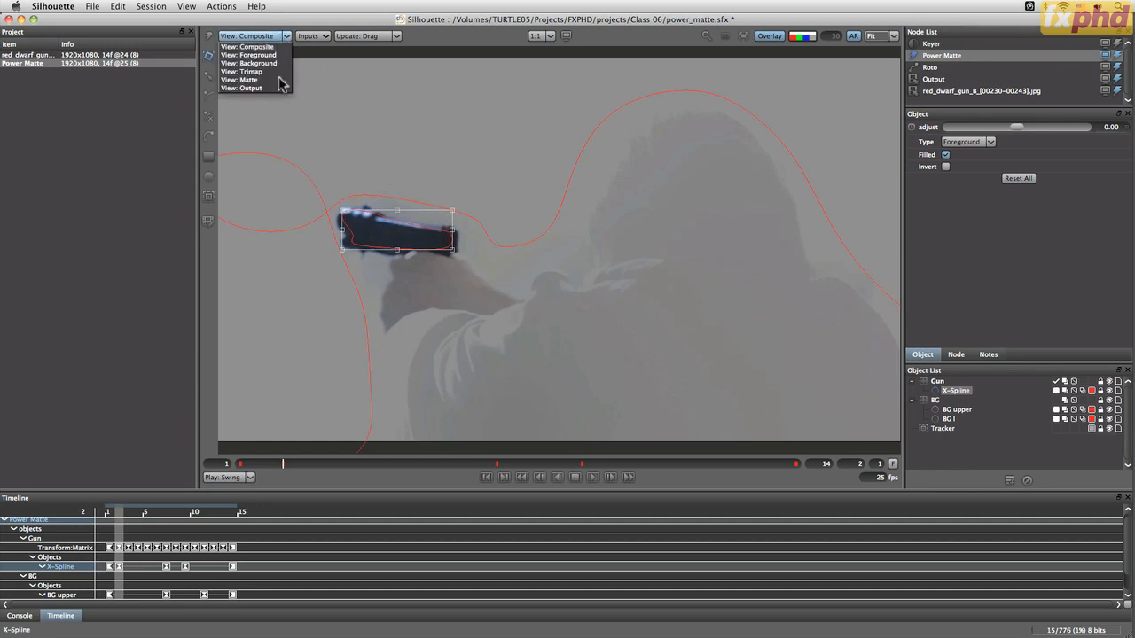
{"action": "left_click", "coordinate": [253, 86]}
{"action": "left_click", "coordinate": [451, 215]}
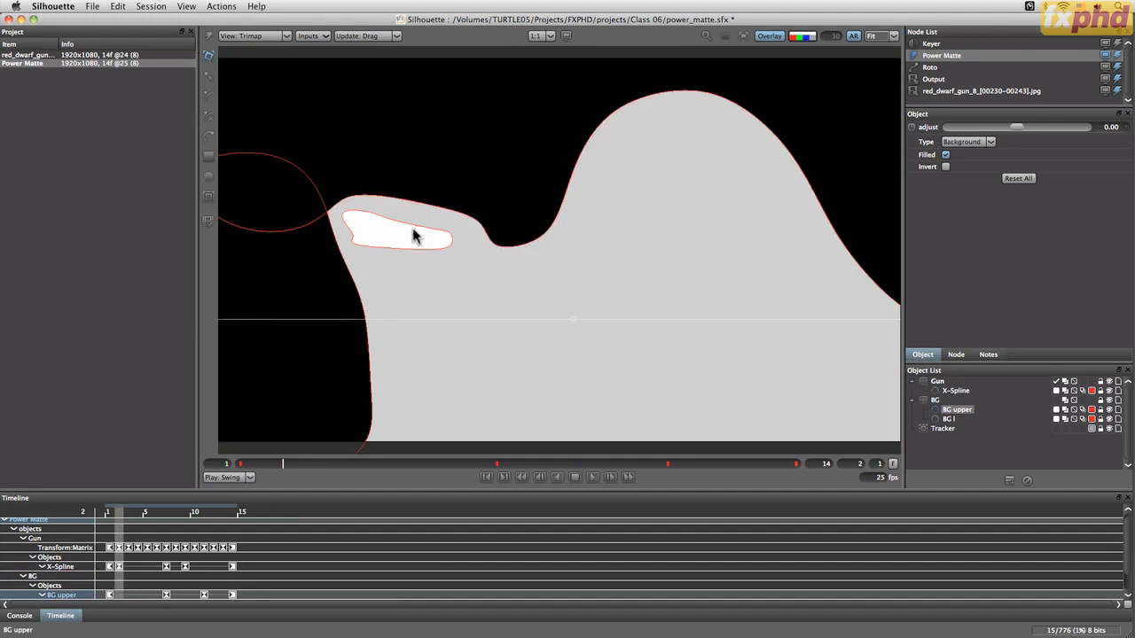
{"action": "left_click", "coordinate": [275, 36]}
{"action": "left_click", "coordinate": [253, 41]}
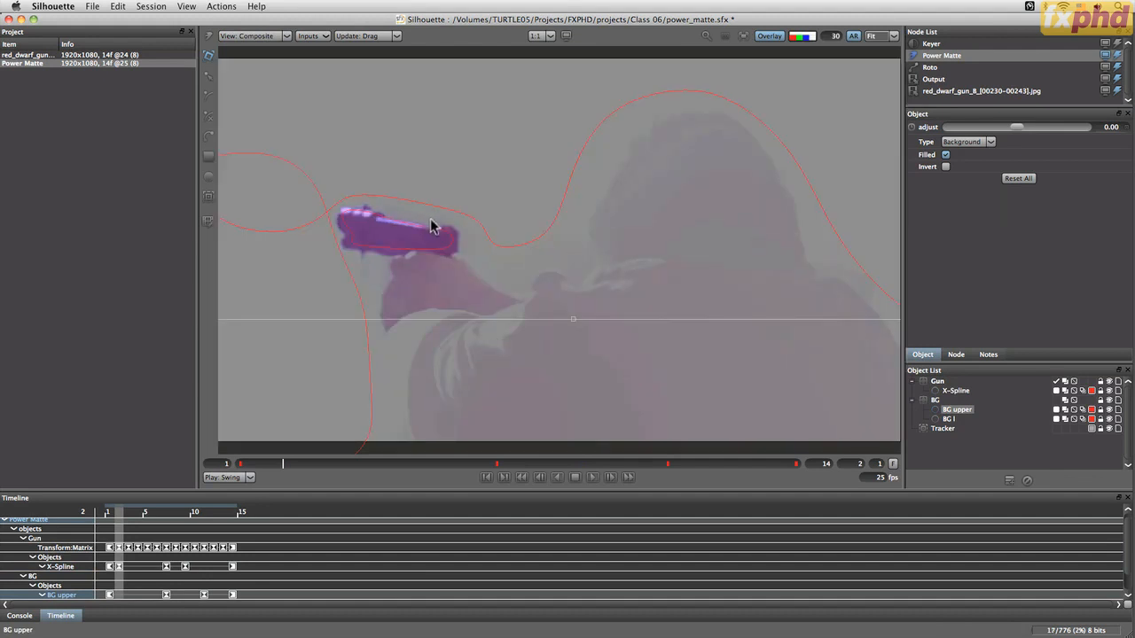
{"action": "key", "text": "a"}
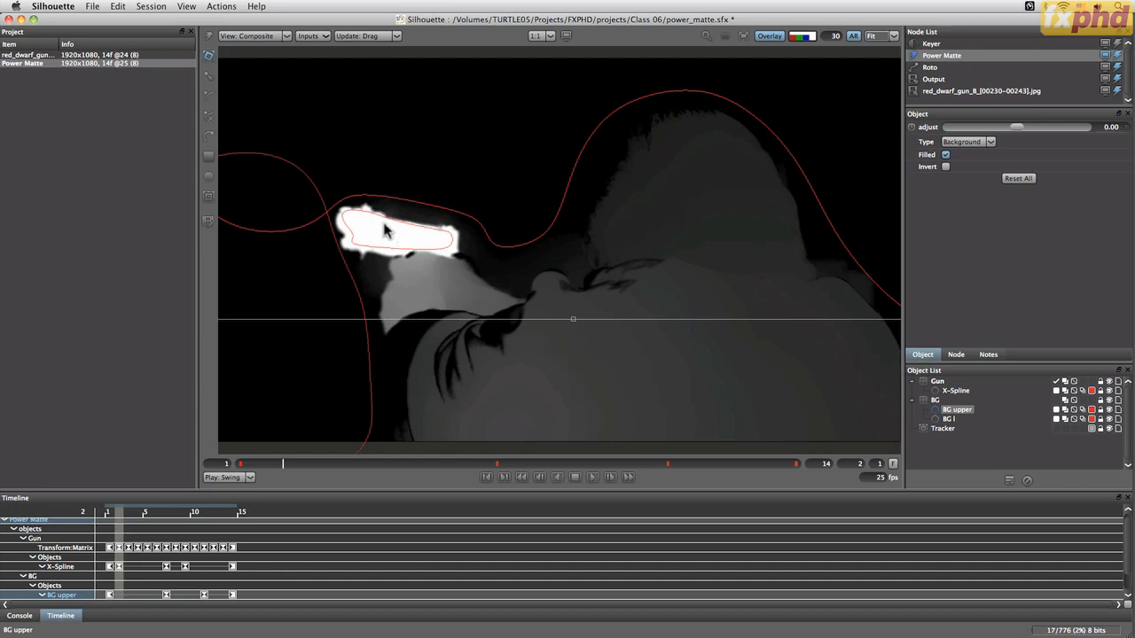
{"action": "key", "text": "a"}
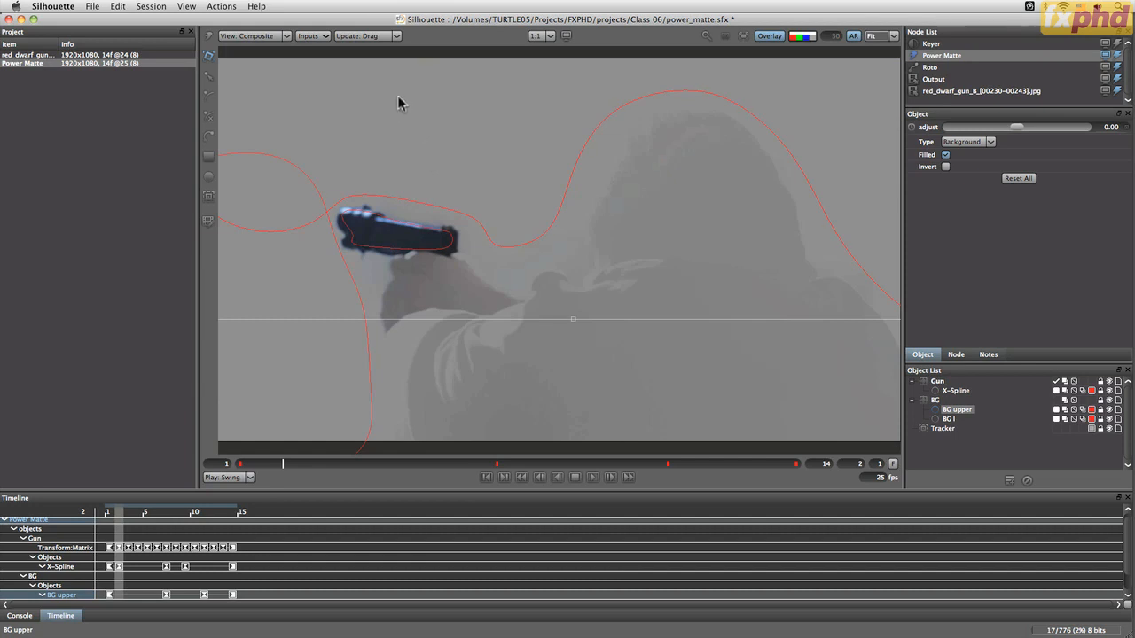
{"action": "left_click", "coordinate": [271, 37]}
{"action": "left_click", "coordinate": [270, 47]}
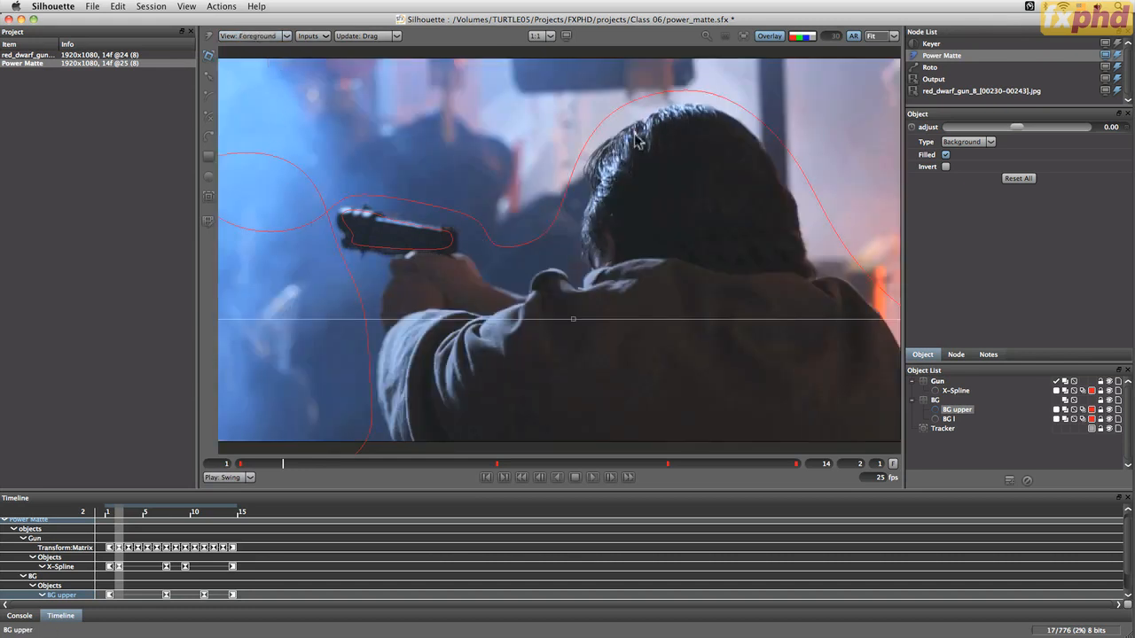
Collapse the BG and Gun groups, add a new layer and rename it hair
{"action": "left_click", "coordinate": [956, 460]}
{"action": "left_click", "coordinate": [912, 399]}
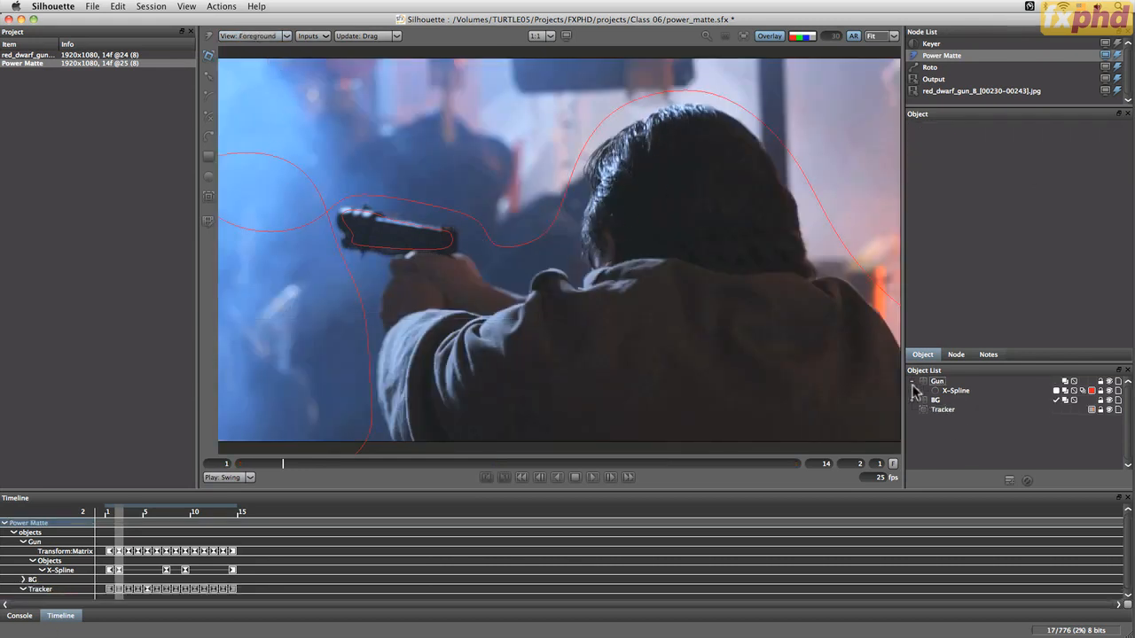
{"action": "left_click", "coordinate": [912, 381]}
{"action": "left_click", "coordinate": [1011, 482]}
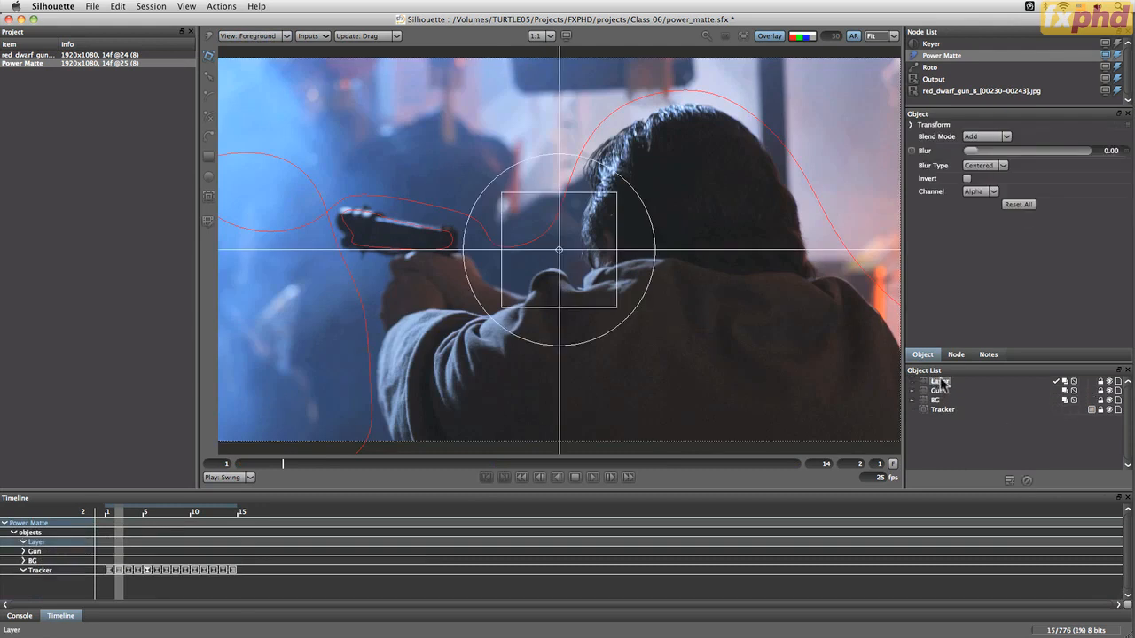
{"action": "left_click", "coordinate": [943, 383]}
{"action": "scroll", "coordinate": [891, 289], "scroll_direction": "up", "scroll_amount": 2}
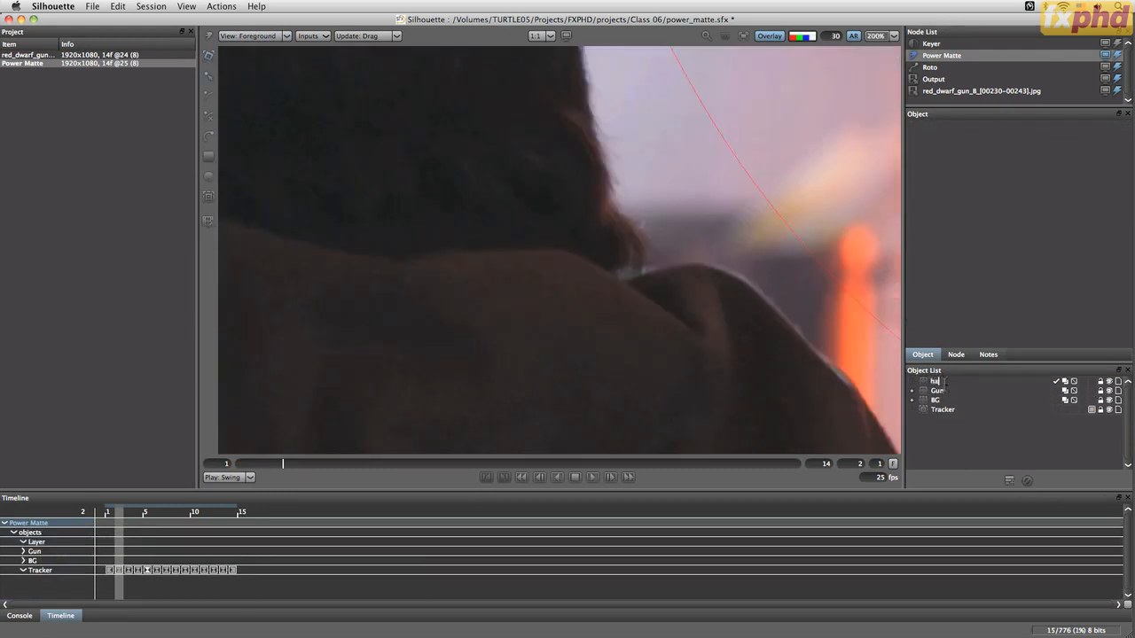
{"action": "key", "text": "Return"}
{"action": "key", "text": "f"}
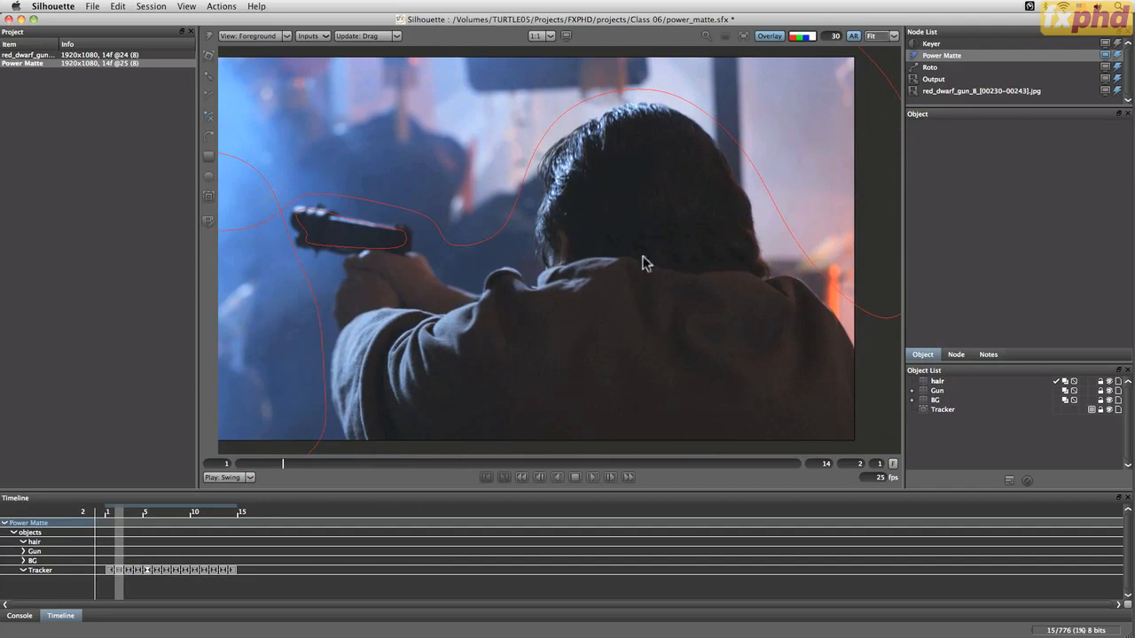
Draw a closed X-Spline outlining the man's head and hair inside the hair layer
{"action": "left_click", "coordinate": [752, 292]}
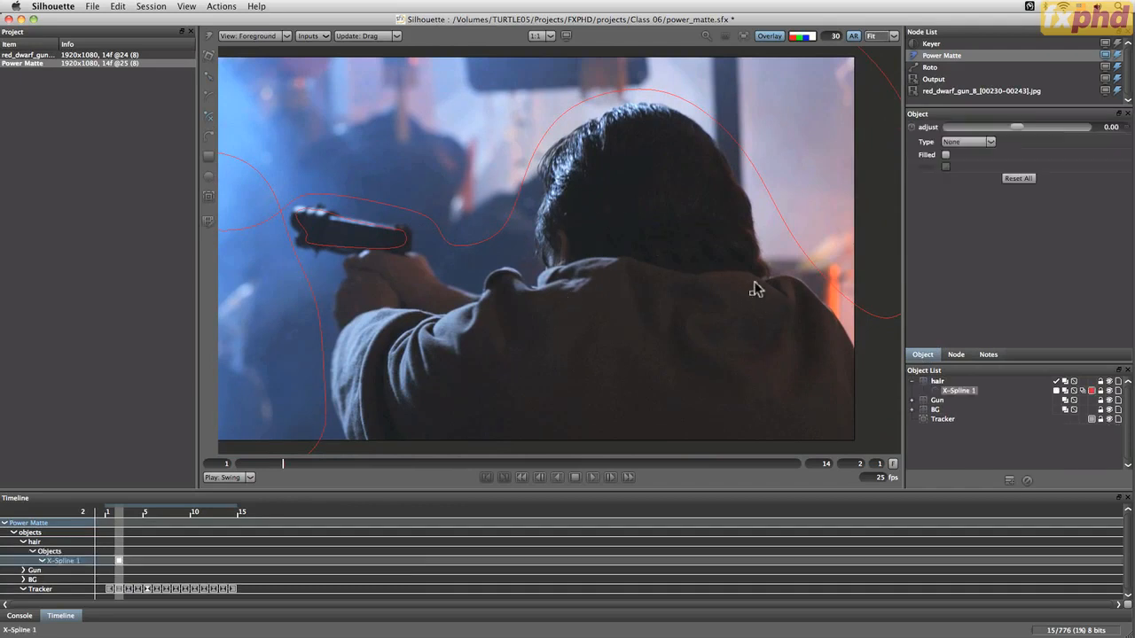
{"action": "left_click", "coordinate": [750, 223]}
{"action": "left_click", "coordinate": [736, 191]}
{"action": "left_click", "coordinate": [712, 152]}
{"action": "left_click", "coordinate": [664, 114]}
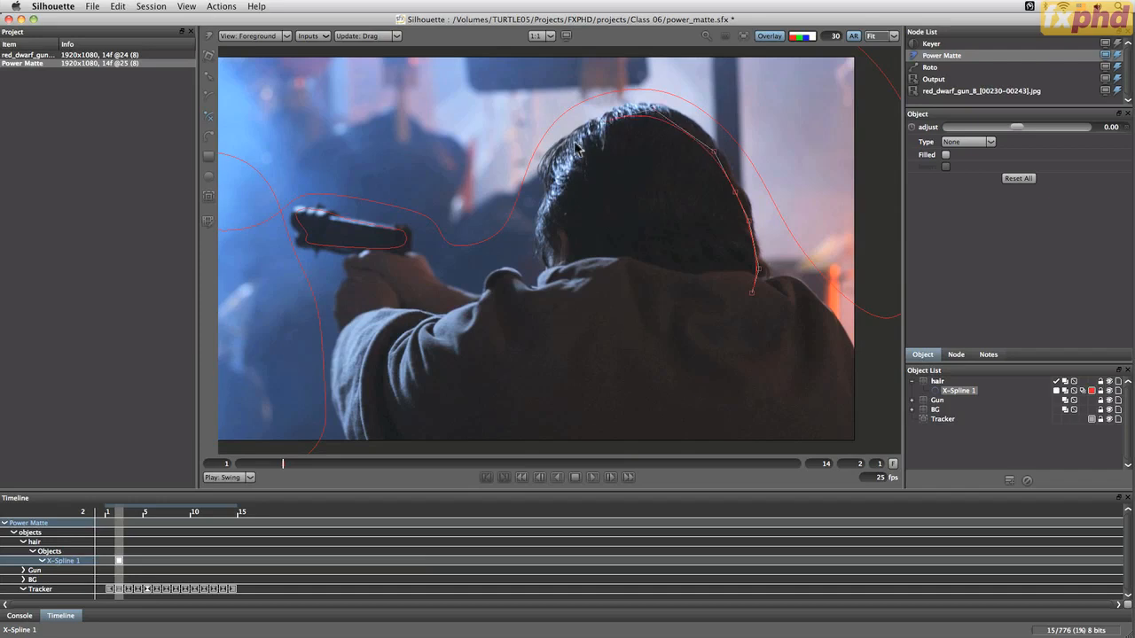
{"action": "left_click", "coordinate": [555, 168]}
{"action": "left_click", "coordinate": [549, 190]}
{"action": "left_click", "coordinate": [610, 320]}
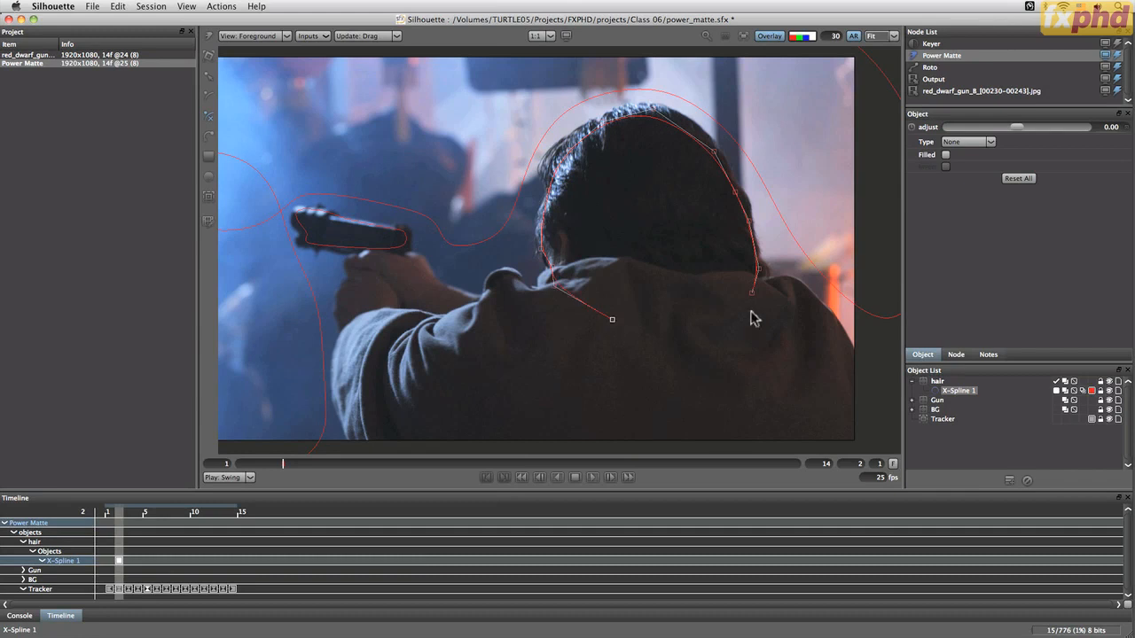
{"action": "left_click", "coordinate": [734, 329]}
{"action": "left_click", "coordinate": [752, 294]}
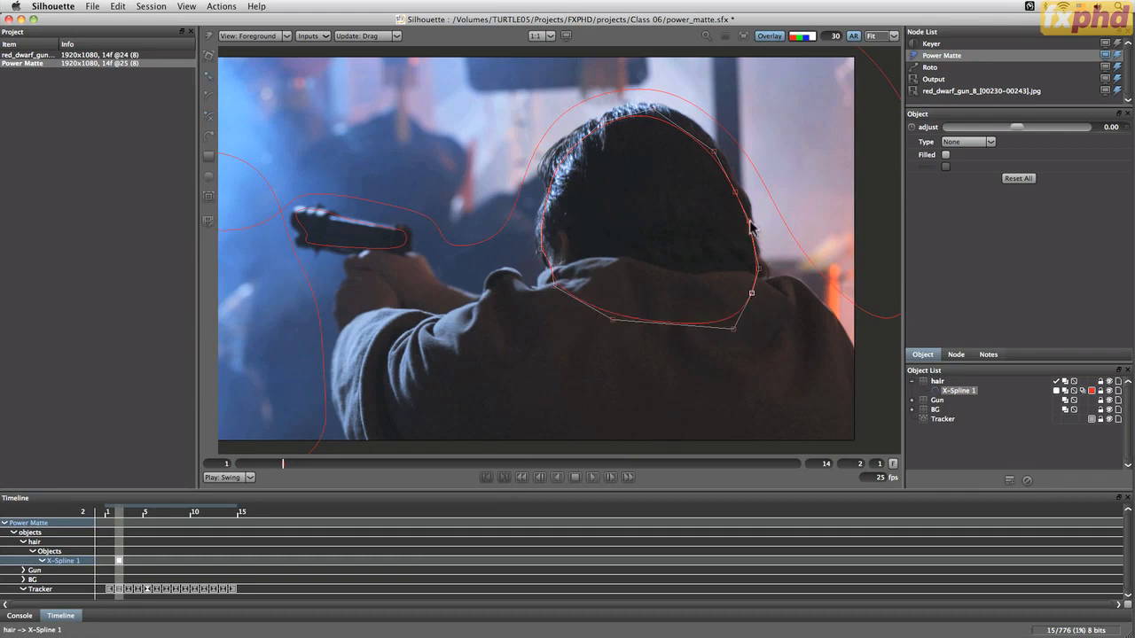
Add a point near the ear on the head spline and set its type to Foreground
{"action": "left_click", "coordinate": [656, 96]}
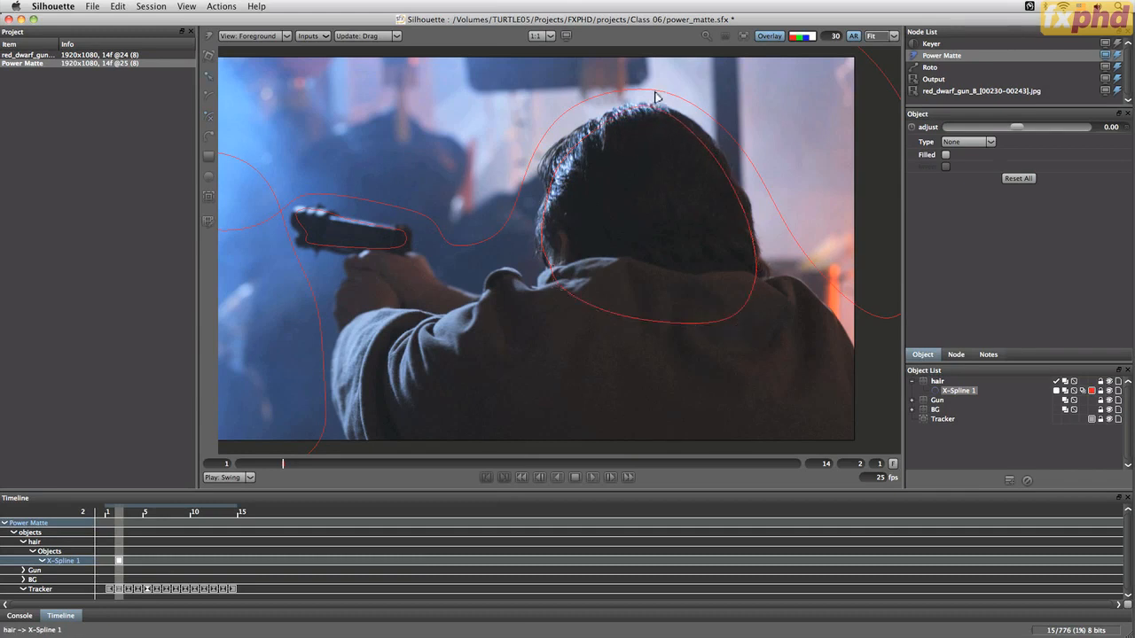
{"action": "left_click", "coordinate": [576, 142]}
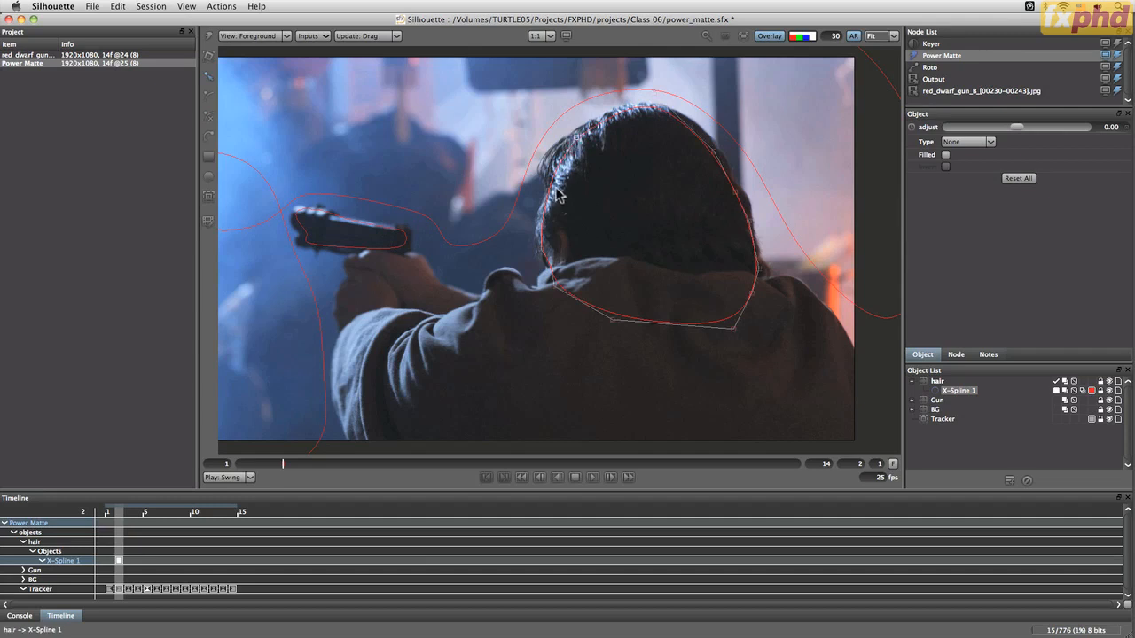
{"action": "left_click", "coordinate": [541, 250]}
{"action": "left_click", "coordinate": [537, 239]}
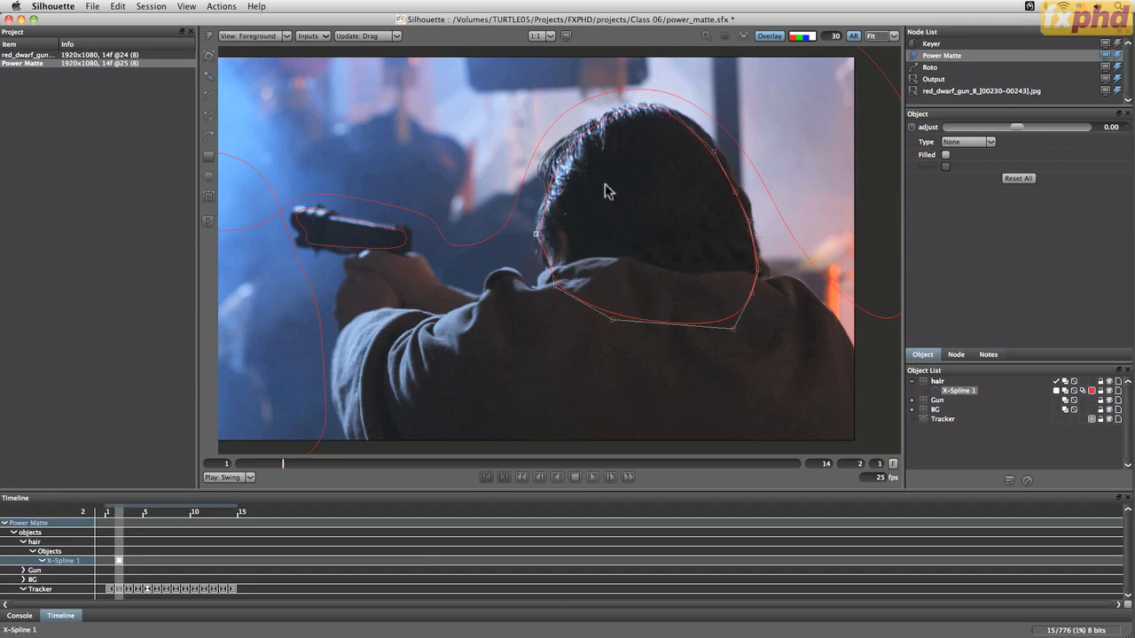
{"action": "left_click", "coordinate": [980, 145]}
{"action": "left_click", "coordinate": [984, 161]}
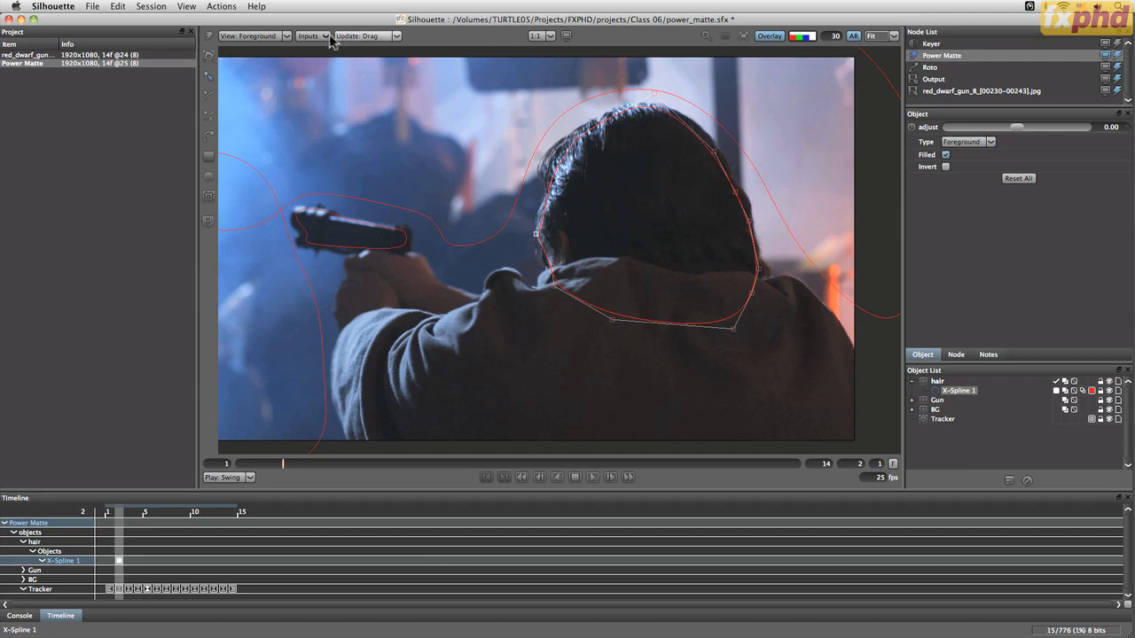
View the Composite alpha zoomed in on the hair edge and select the BG upper spline
{"action": "left_click", "coordinate": [280, 37]}
{"action": "left_click", "coordinate": [276, 47]}
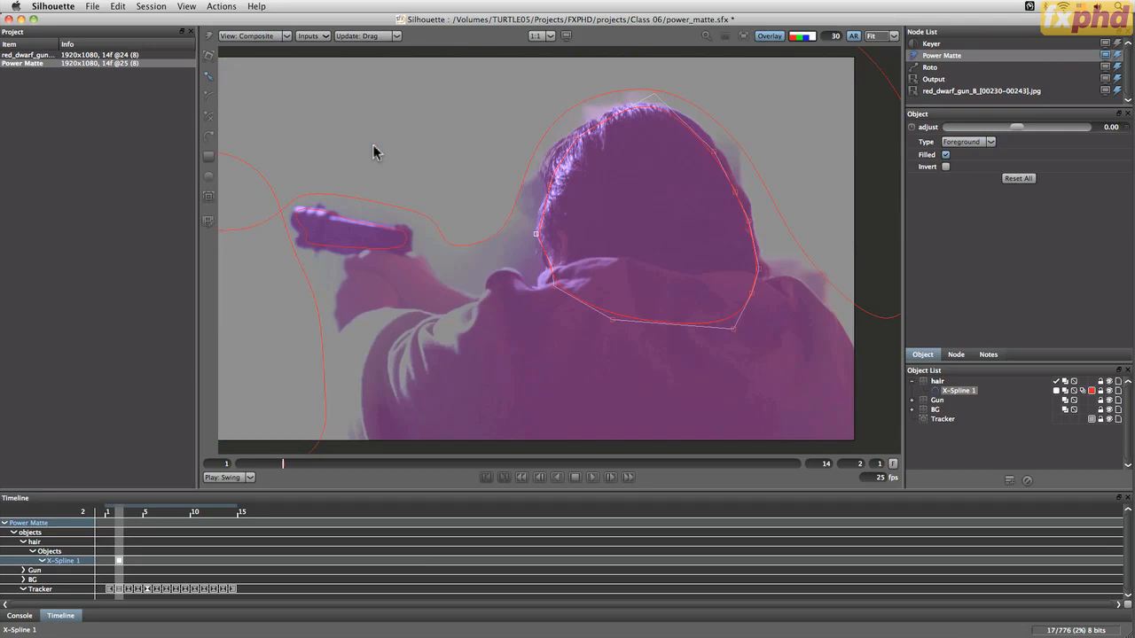
{"action": "key", "text": "a"}
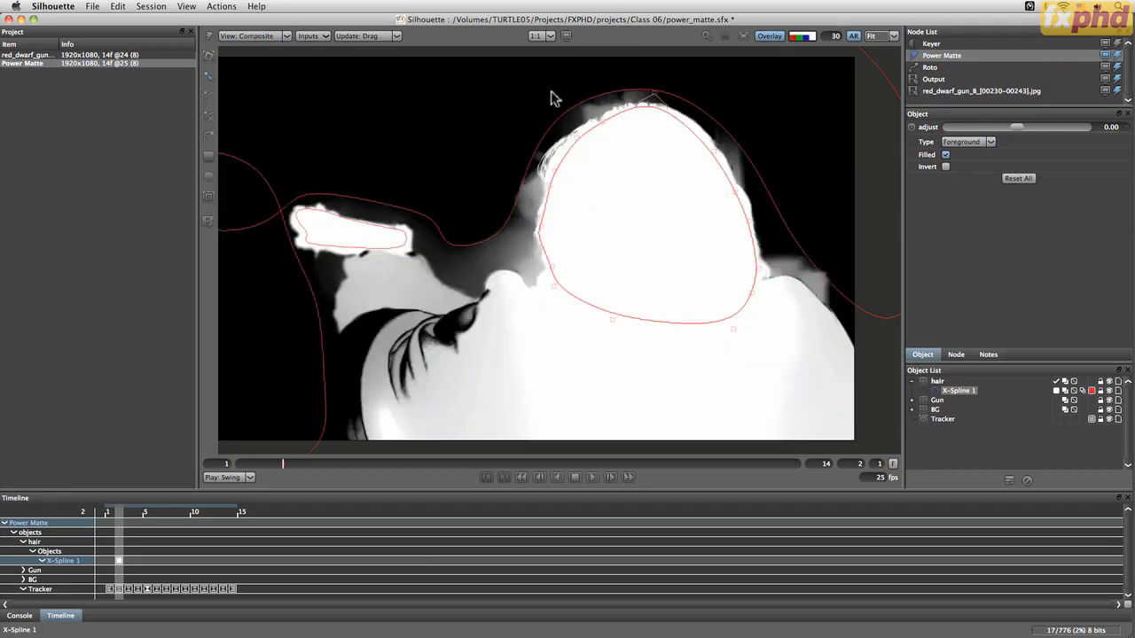
{"action": "key", "text": "i"}
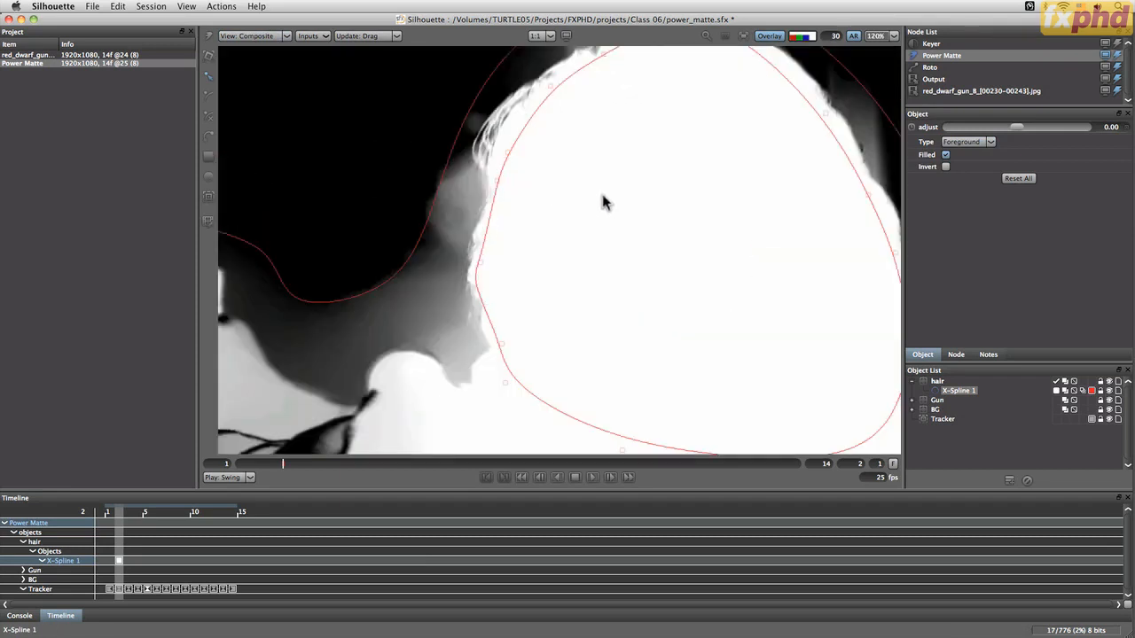
{"action": "left_click_drag", "start_coordinate": [584, 179], "coordinate": [522, 289]}
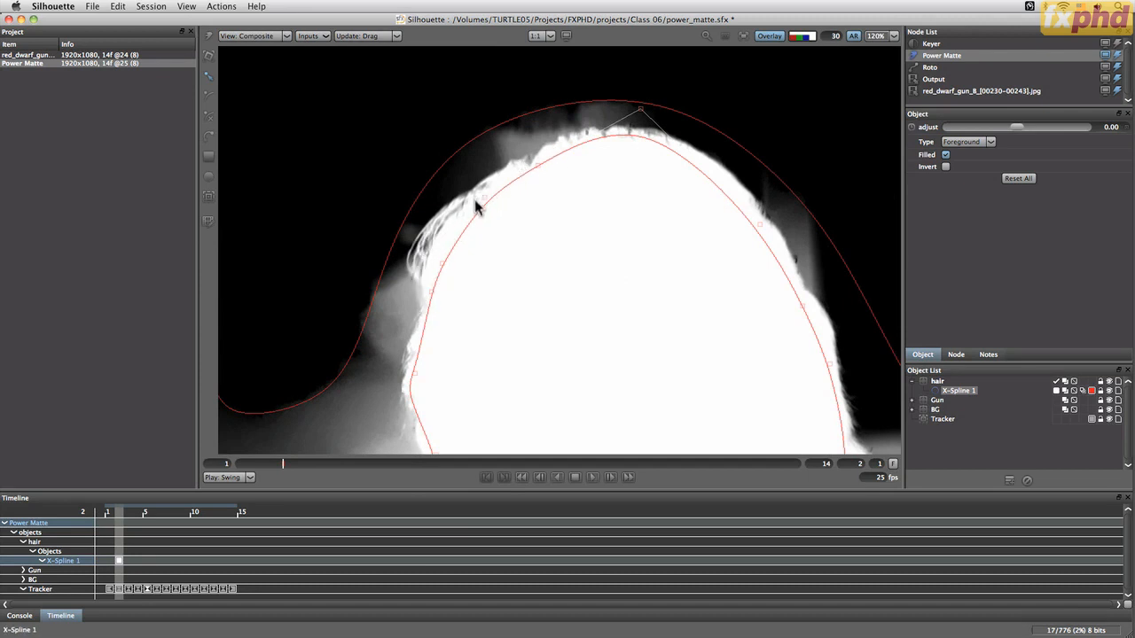
{"action": "left_click_drag", "start_coordinate": [517, 367], "coordinate": [571, 186]}
{"action": "left_click_drag", "start_coordinate": [457, 118], "coordinate": [399, 238]}
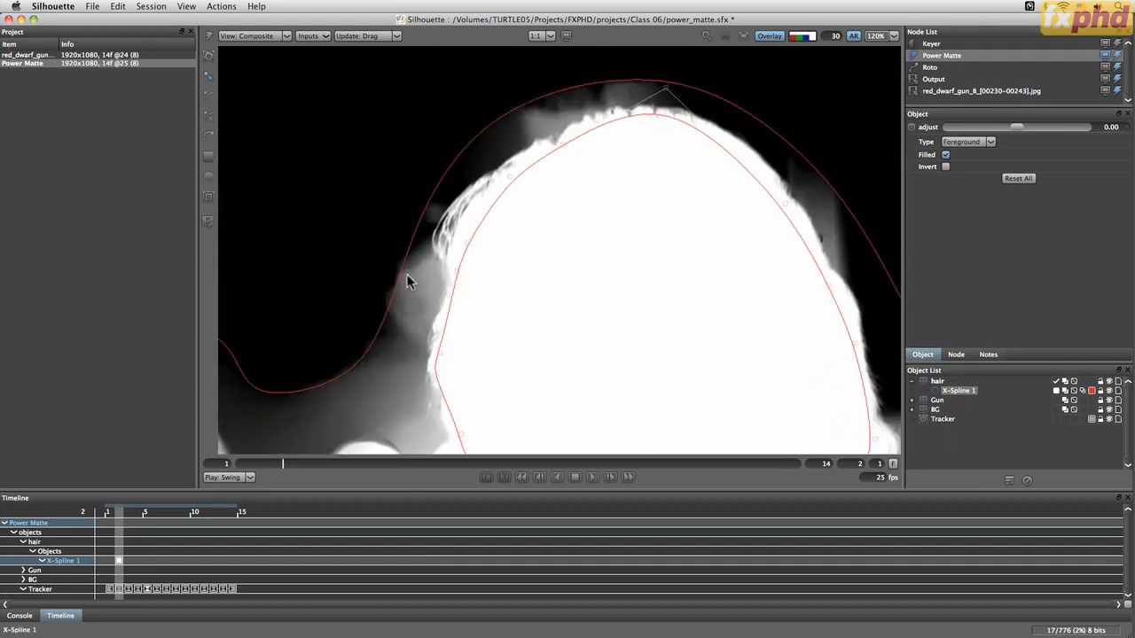
{"action": "left_click", "coordinate": [382, 333]}
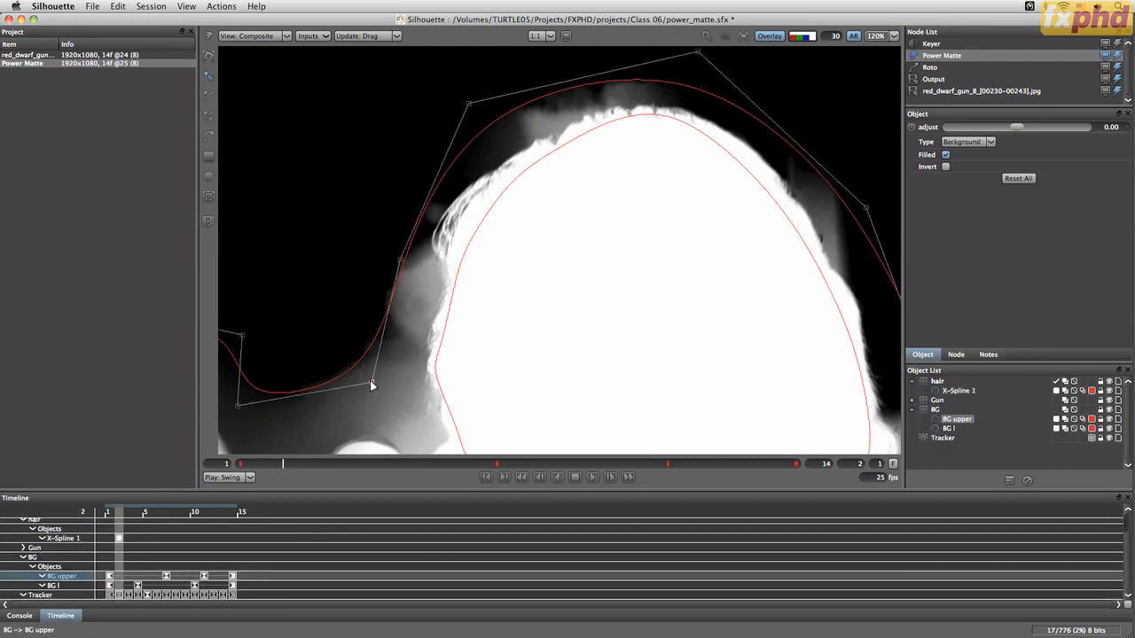
Reshape the BG upper spline's points behind the man's neck so the curve hugs the shoulder line
{"action": "left_click_drag", "start_coordinate": [372, 384], "coordinate": [406, 454]}
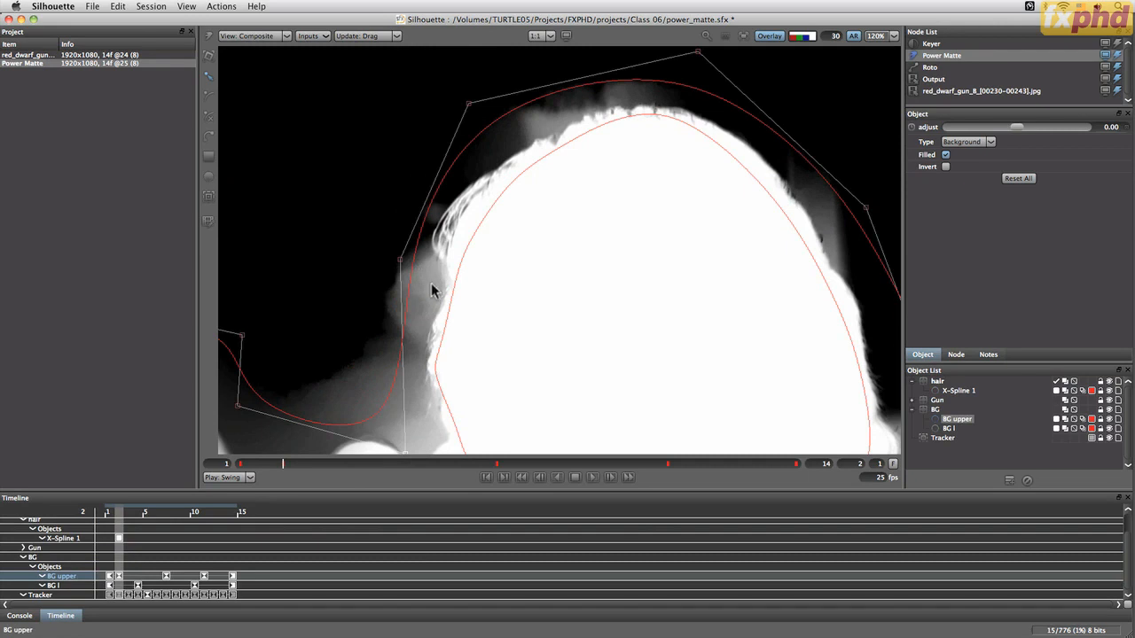
{"action": "key", "text": "super+z"}
{"action": "left_click_drag", "start_coordinate": [476, 353], "coordinate": [669, 256]}
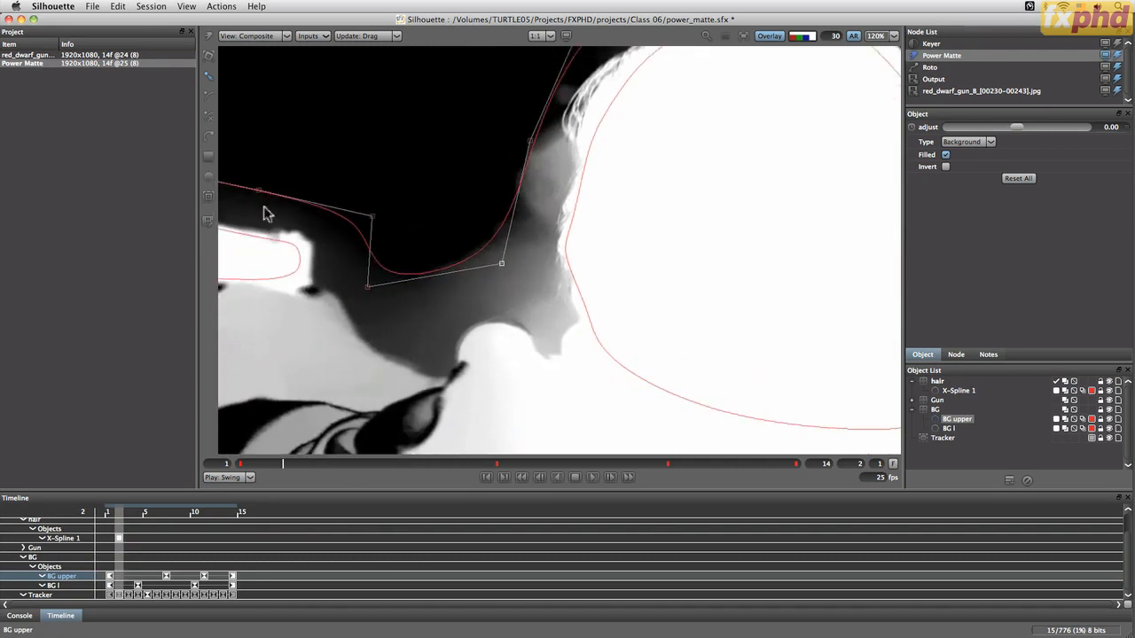
{"action": "left_click", "coordinate": [208, 222]}
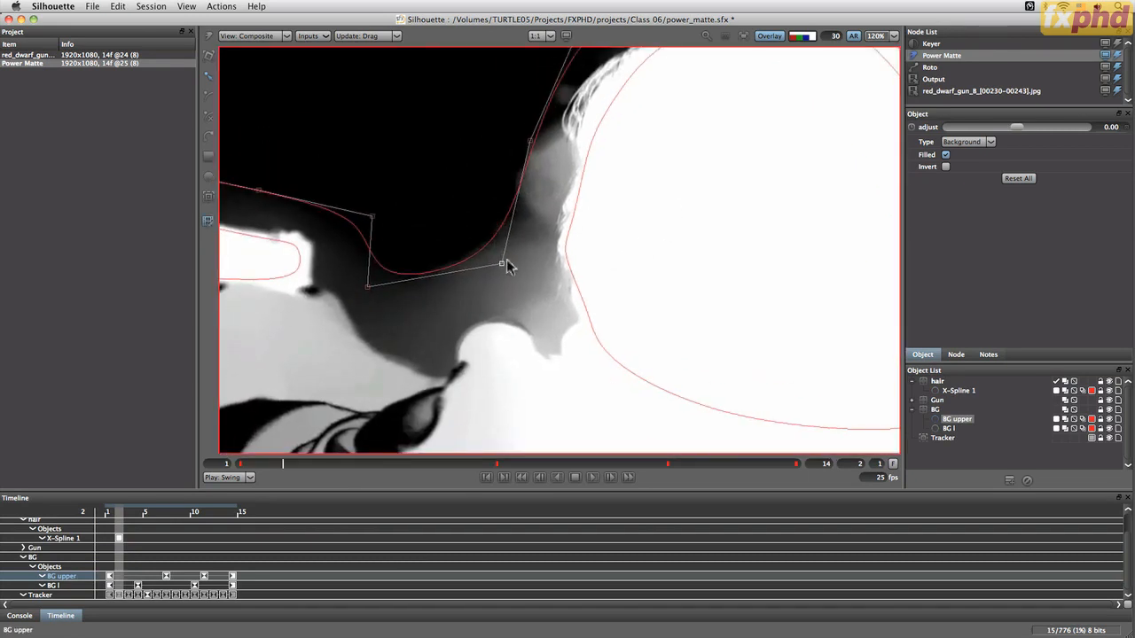
{"action": "left_click_drag", "start_coordinate": [527, 300], "coordinate": [558, 341]}
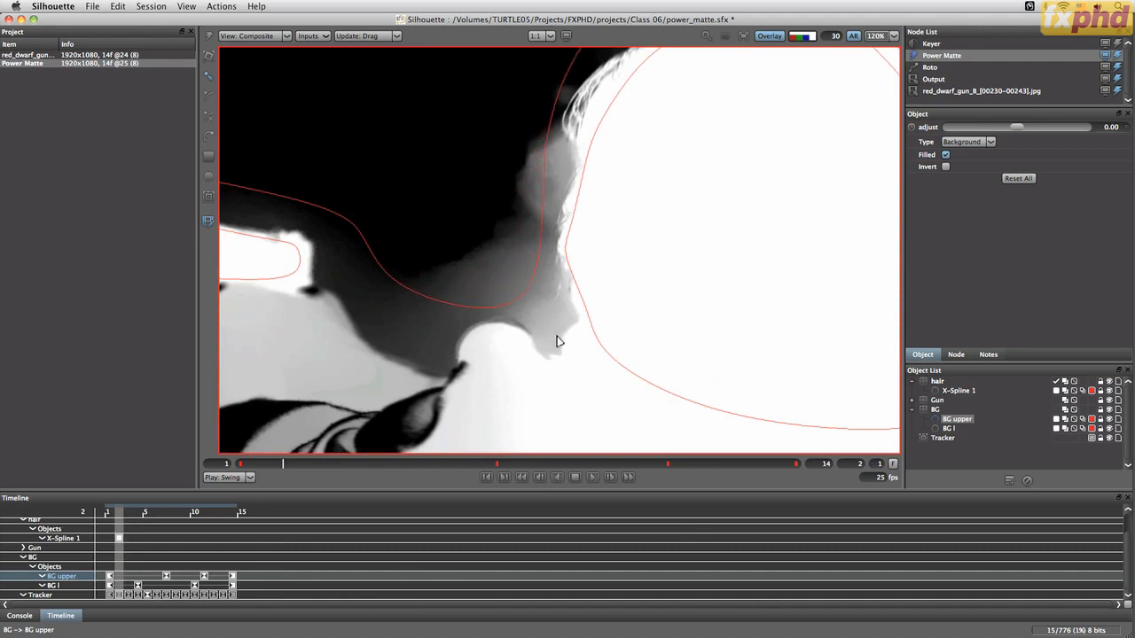
{"action": "left_click_drag", "start_coordinate": [366, 292], "coordinate": [358, 294]}
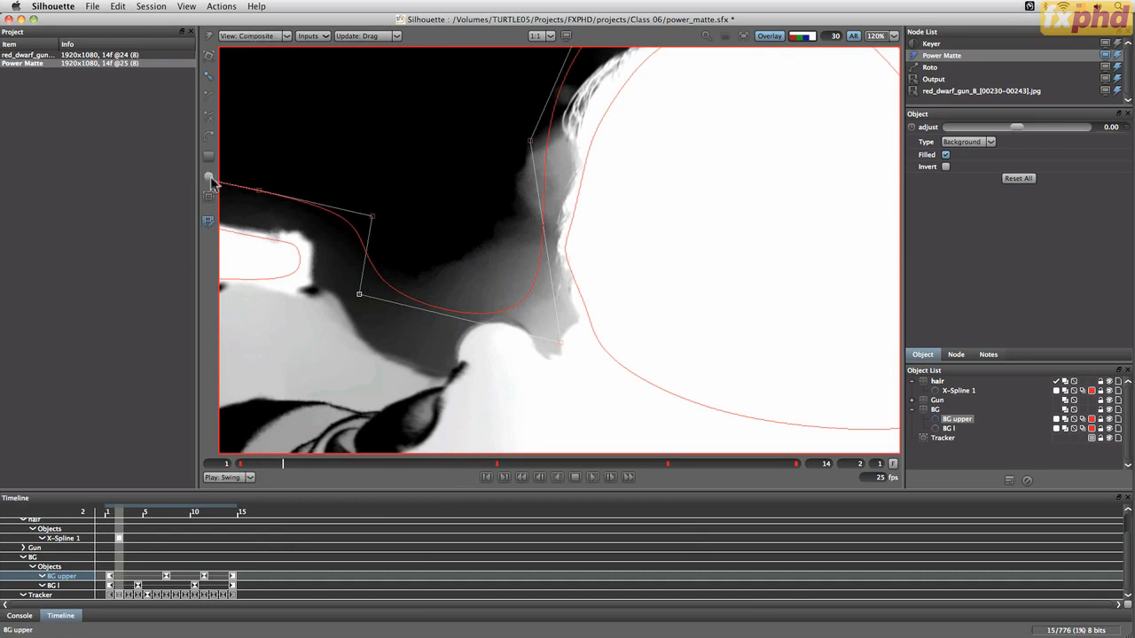
Switch the viewer to Foreground and, at frame 11, move the BG upper neck point up onto the shoulder
{"action": "left_click", "coordinate": [253, 35]}
{"action": "left_click", "coordinate": [258, 55]}
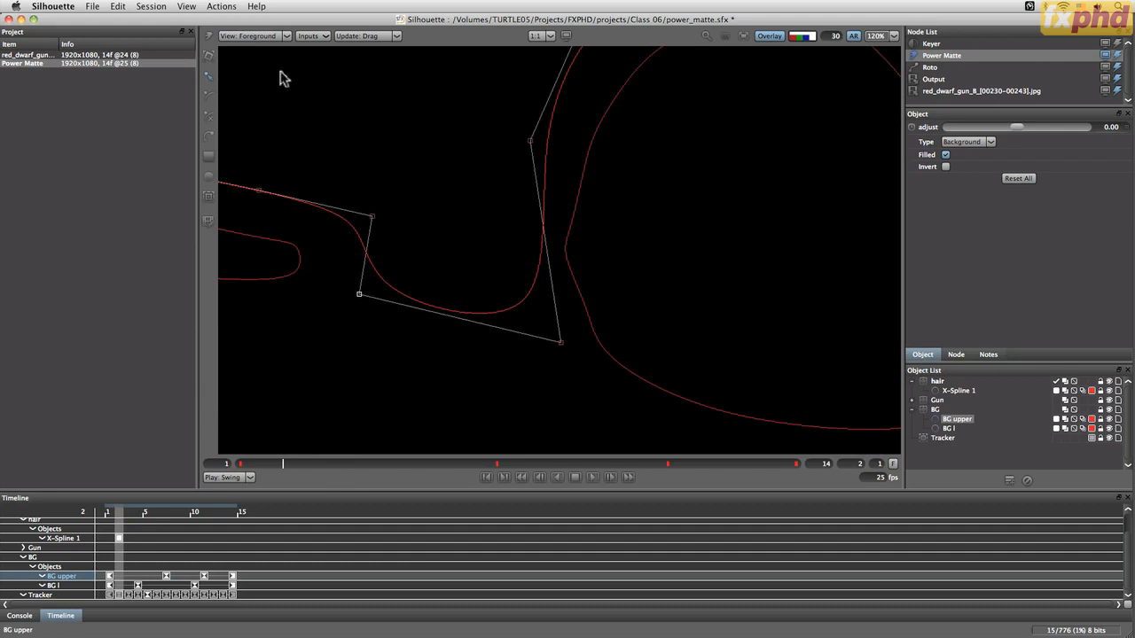
{"action": "left_click", "coordinate": [764, 34]}
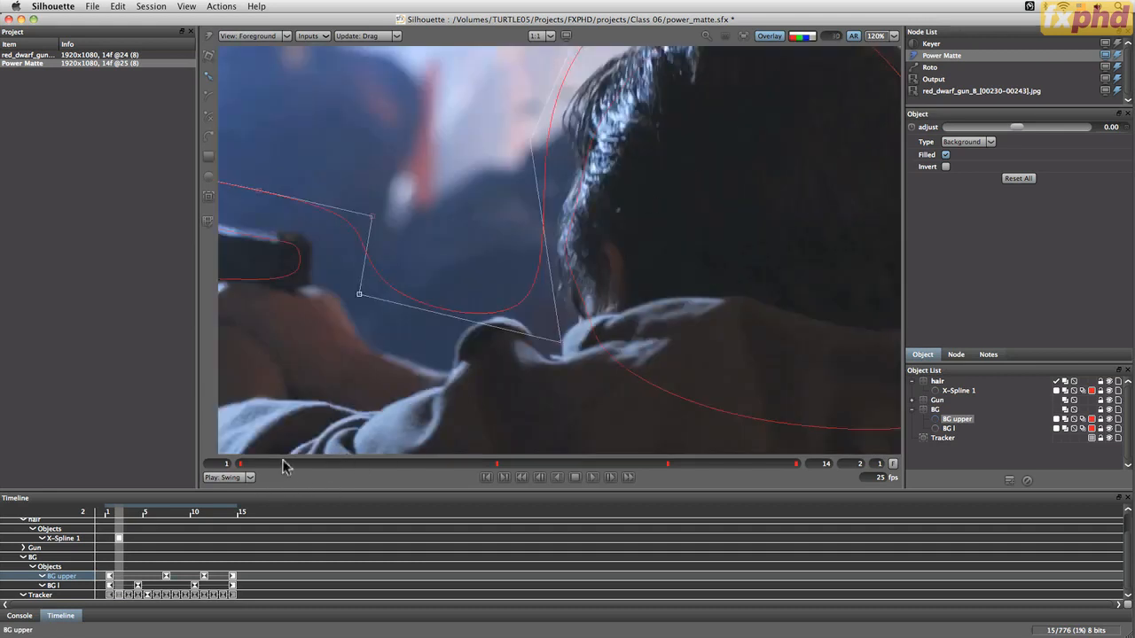
{"action": "left_click_drag", "start_coordinate": [265, 468], "coordinate": [668, 464]}
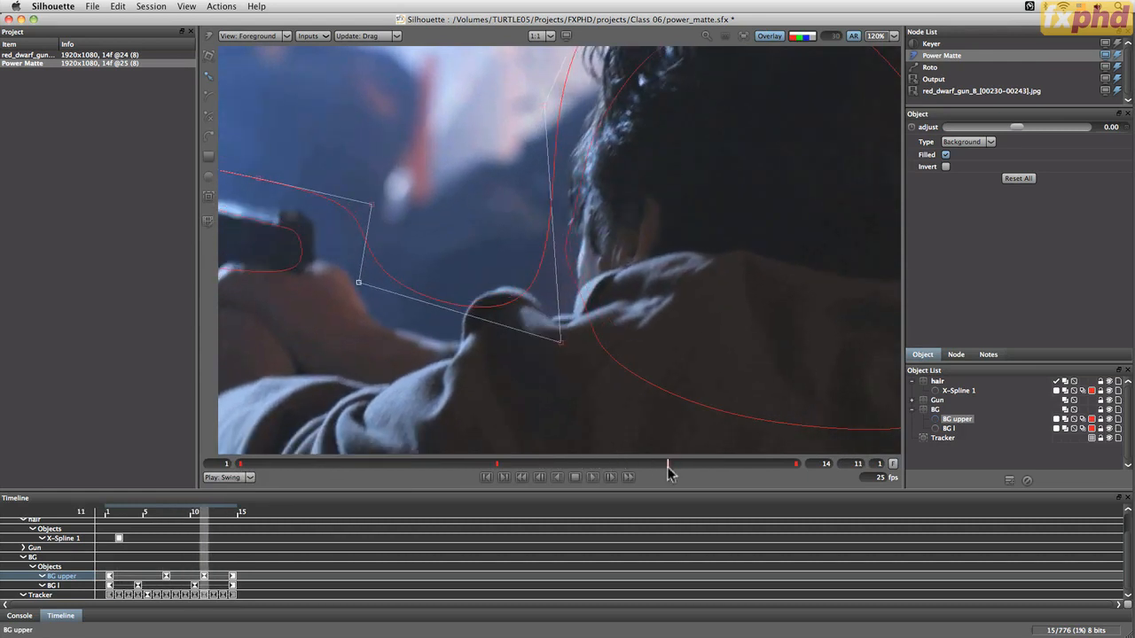
{"action": "left_click", "coordinate": [561, 346]}
{"action": "left_click_drag", "start_coordinate": [562, 346], "coordinate": [551, 317]}
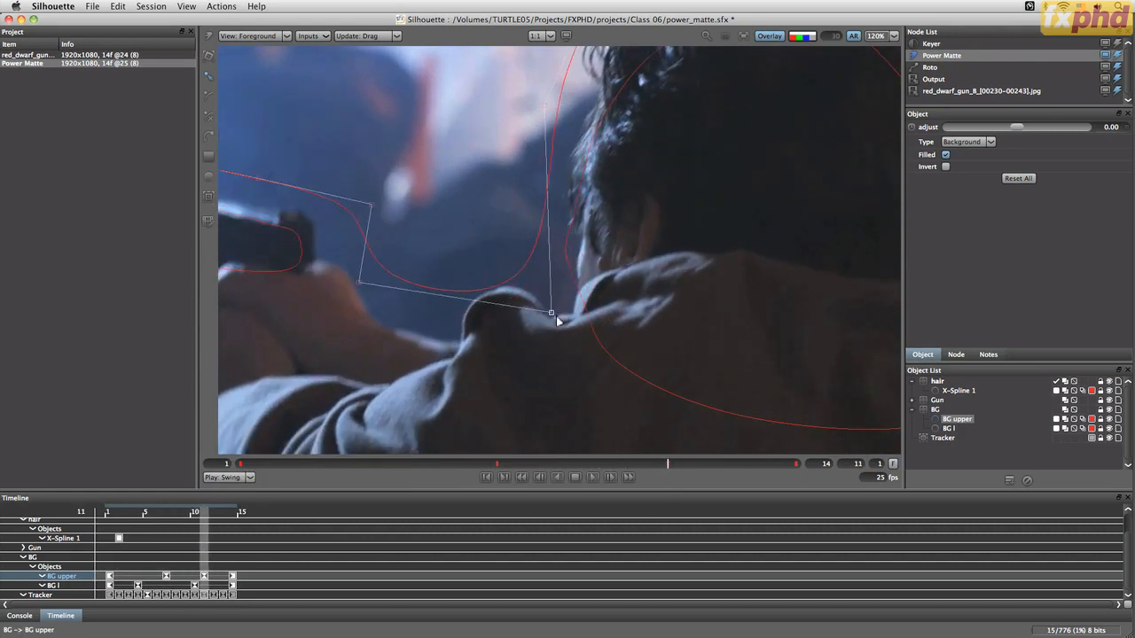
At frame 14, pull the BG upper neck point up onto the shoulder and shift the upper point right
{"action": "left_click_drag", "start_coordinate": [671, 465], "coordinate": [789, 460]}
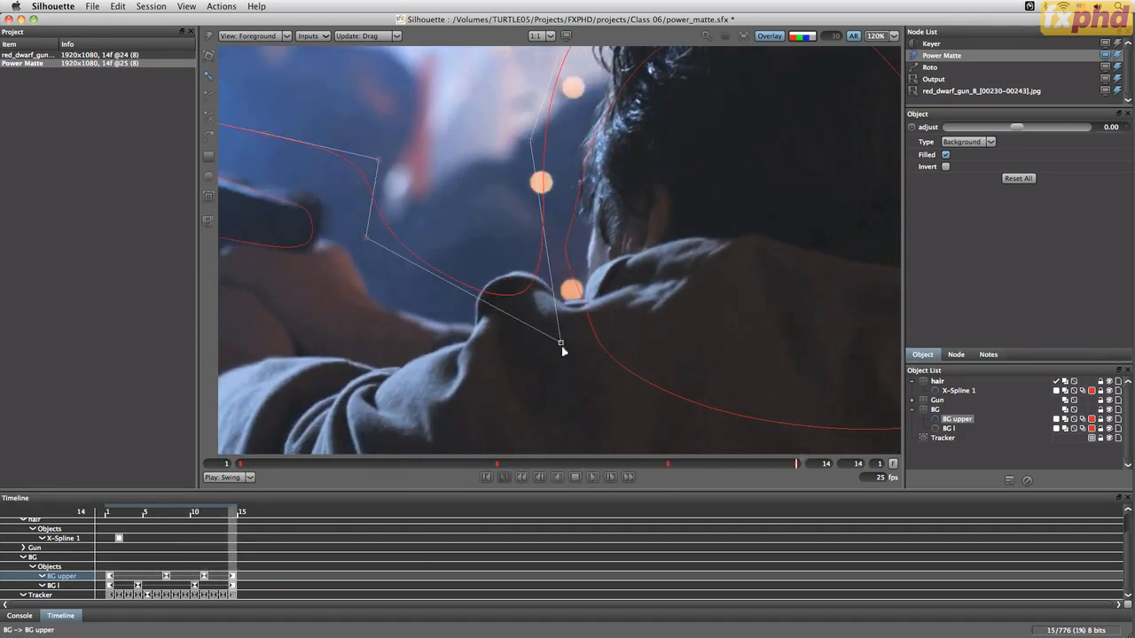
{"action": "left_click_drag", "start_coordinate": [562, 343], "coordinate": [546, 315]}
{"action": "left_click", "coordinate": [544, 308]}
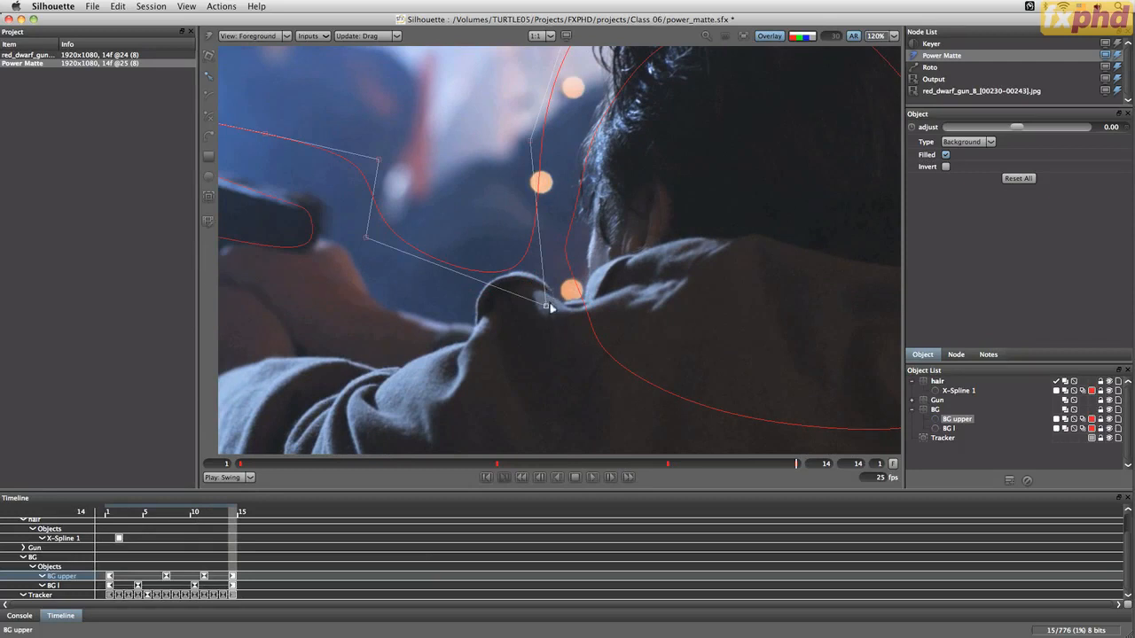
{"action": "left_click_drag", "start_coordinate": [528, 149], "coordinate": [561, 139]}
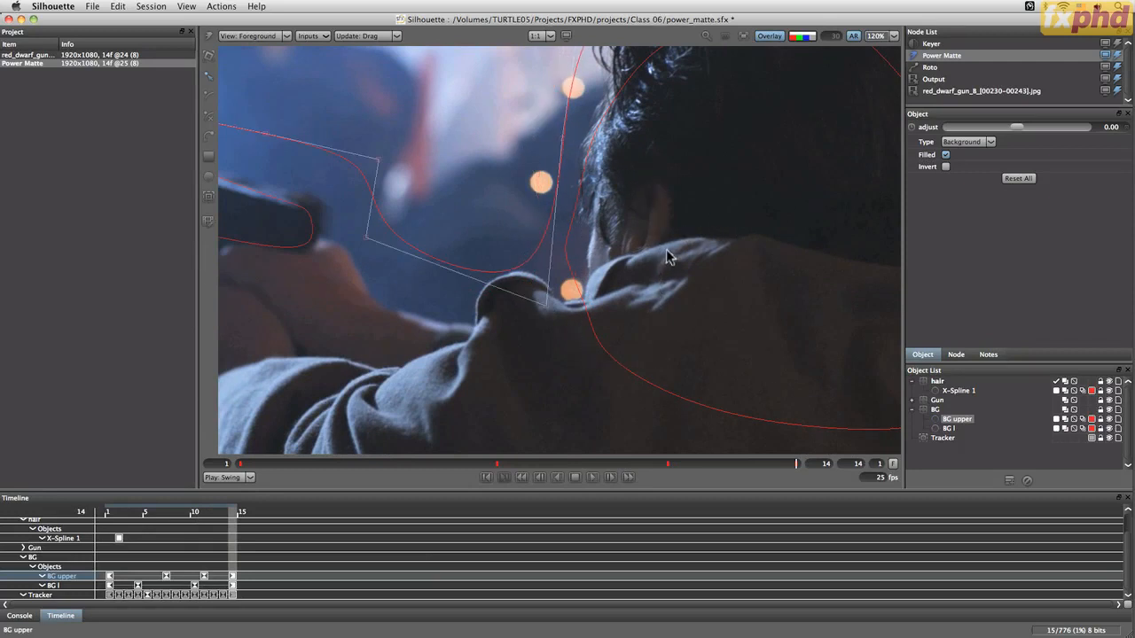
Select the hair layer's X-Spline 1 and, at frame 2, adjust its points around the head and shoulder
{"action": "left_click_drag", "start_coordinate": [707, 212], "coordinate": [659, 329]}
{"action": "left_click_drag", "start_coordinate": [686, 244], "coordinate": [633, 240]}
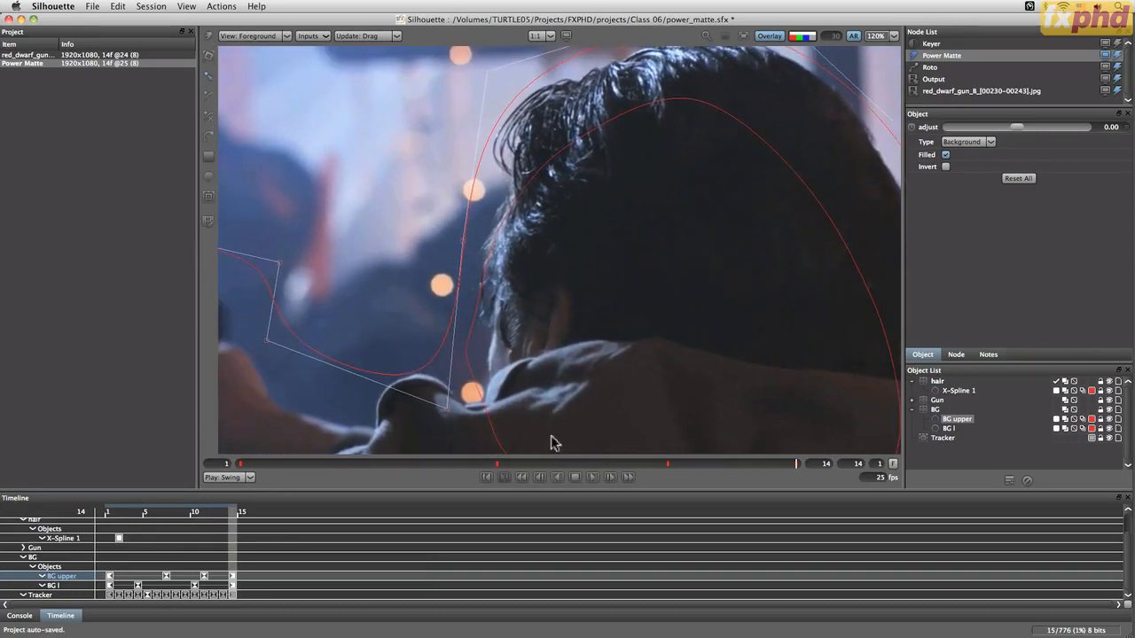
{"action": "left_click", "coordinate": [68, 539]}
{"action": "left_click", "coordinate": [283, 466]}
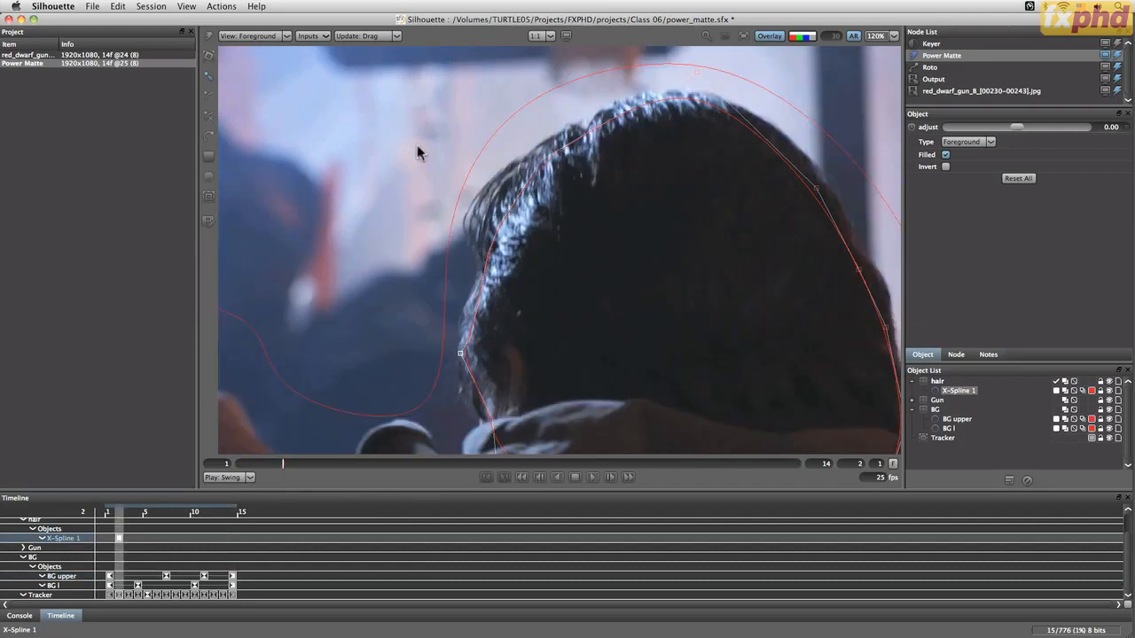
{"action": "left_click", "coordinate": [526, 163]}
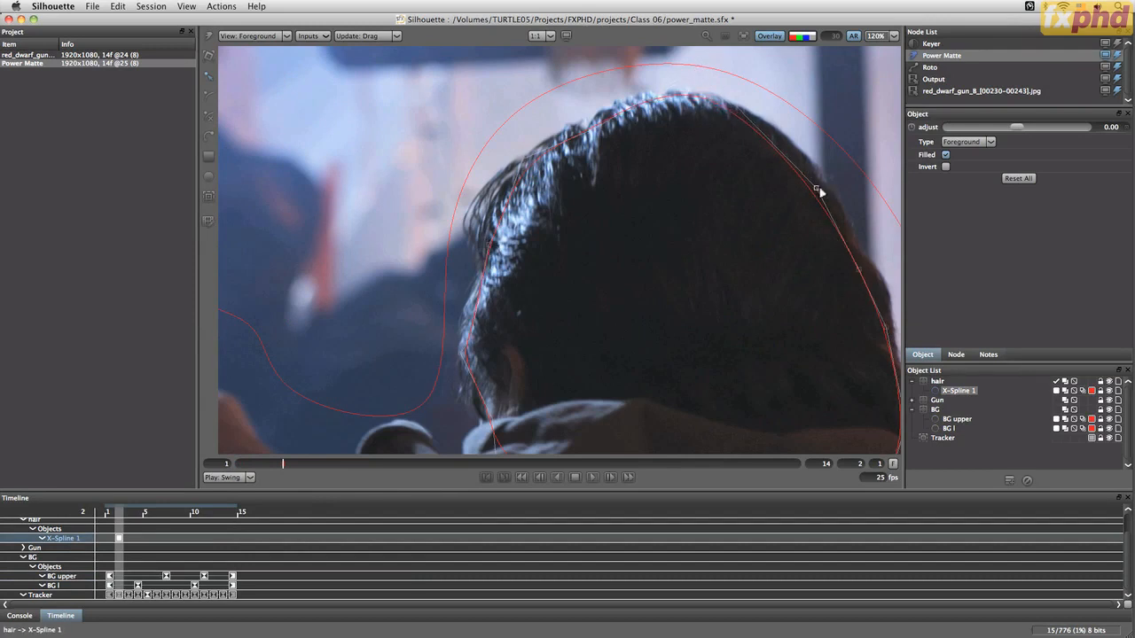
{"action": "left_click_drag", "start_coordinate": [817, 186], "coordinate": [825, 185]}
{"action": "left_click_drag", "start_coordinate": [825, 283], "coordinate": [755, 229]}
{"action": "left_click_drag", "start_coordinate": [659, 355], "coordinate": [665, 280]}
{"action": "left_click_drag", "start_coordinate": [787, 356], "coordinate": [800, 361]}
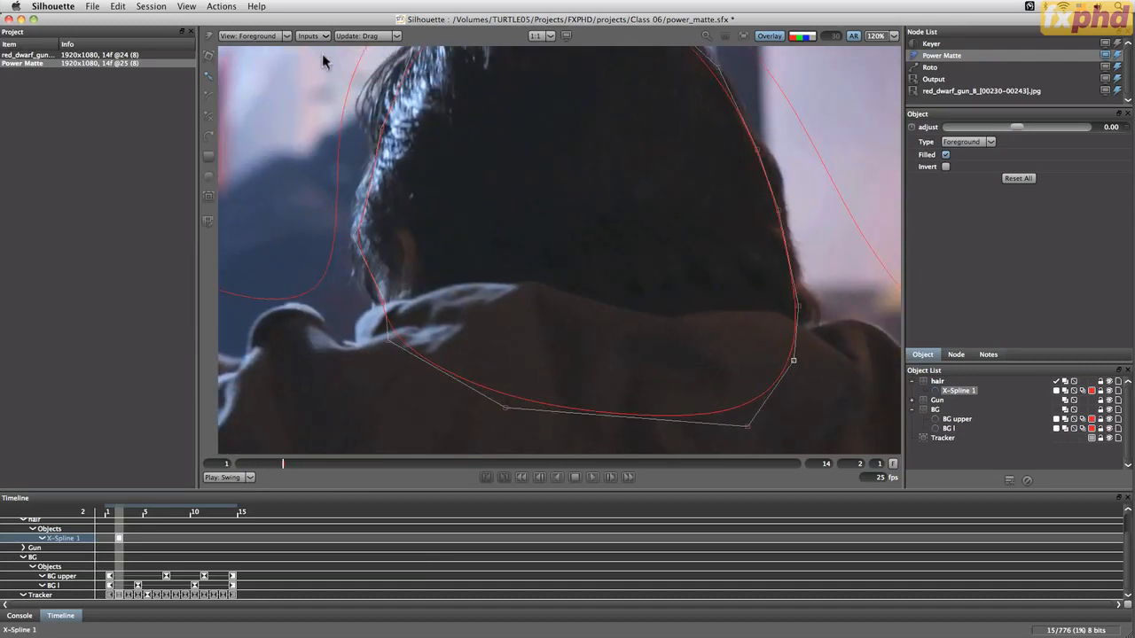
Show the Composite view over the hair and open the Power Matte node parameters
{"action": "key", "text": "c"}
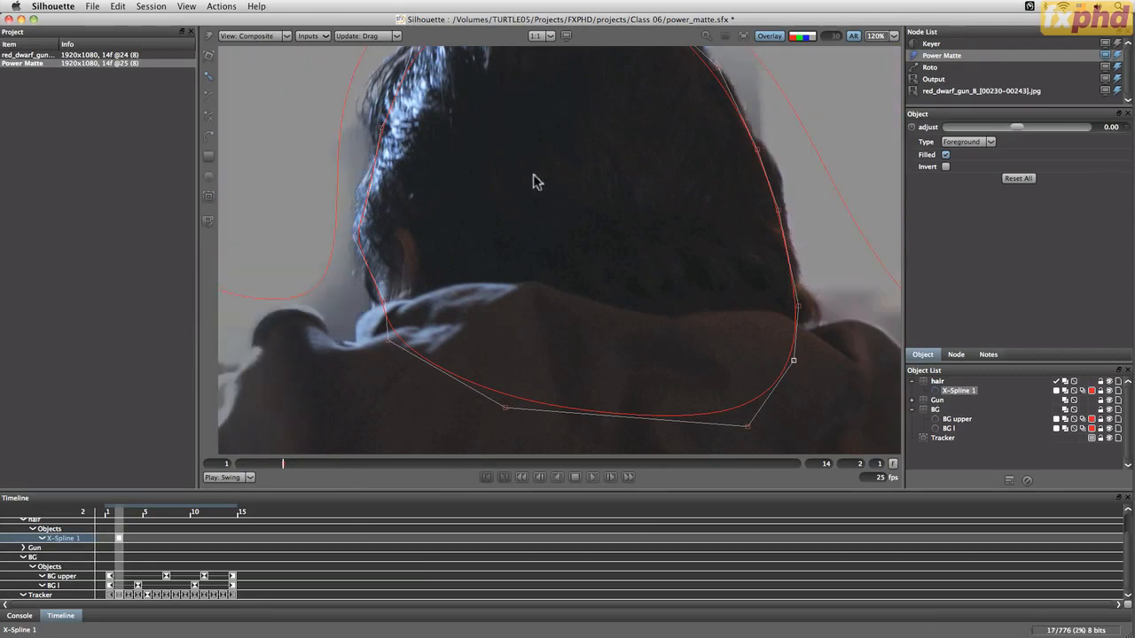
{"action": "left_click_drag", "start_coordinate": [539, 174], "coordinate": [616, 280]}
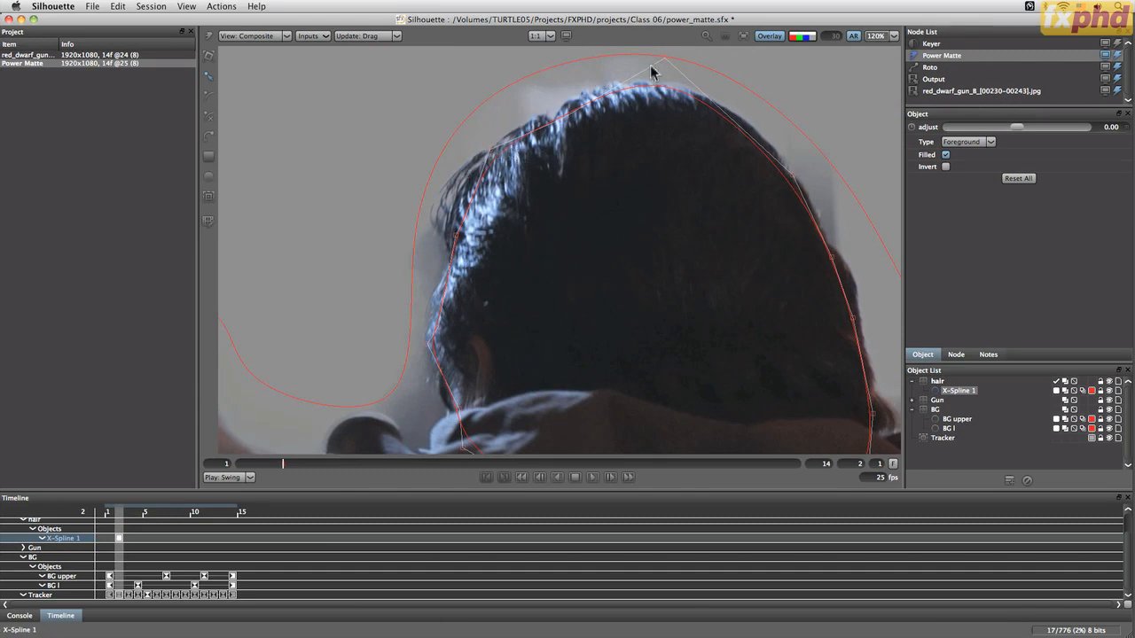
{"action": "left_click", "coordinate": [956, 355]}
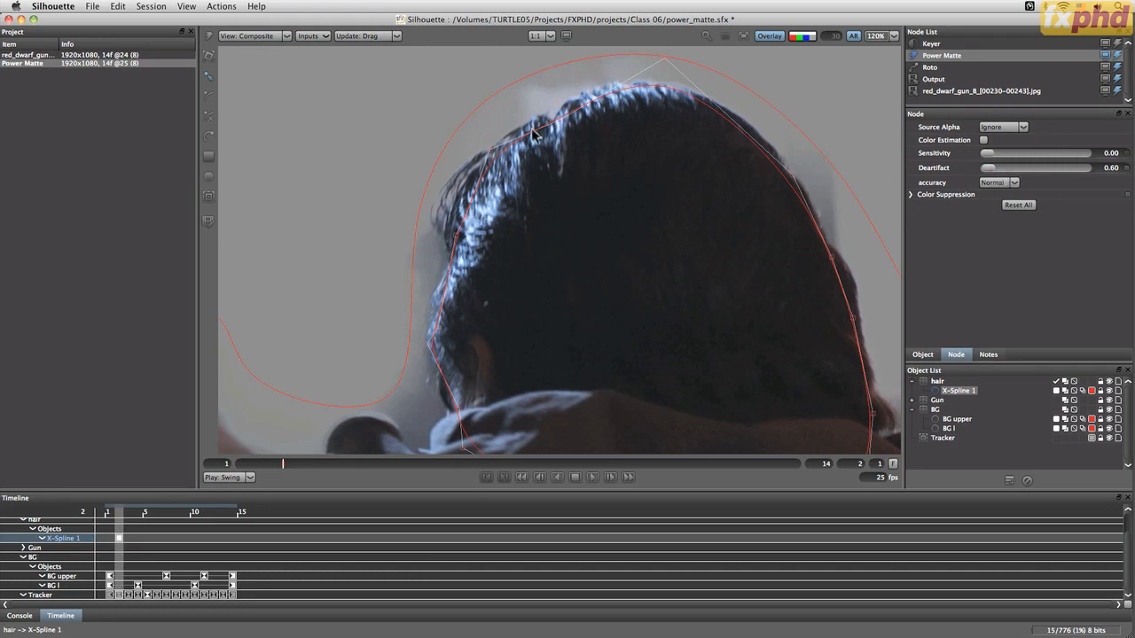
{"action": "left_click", "coordinate": [386, 37]}
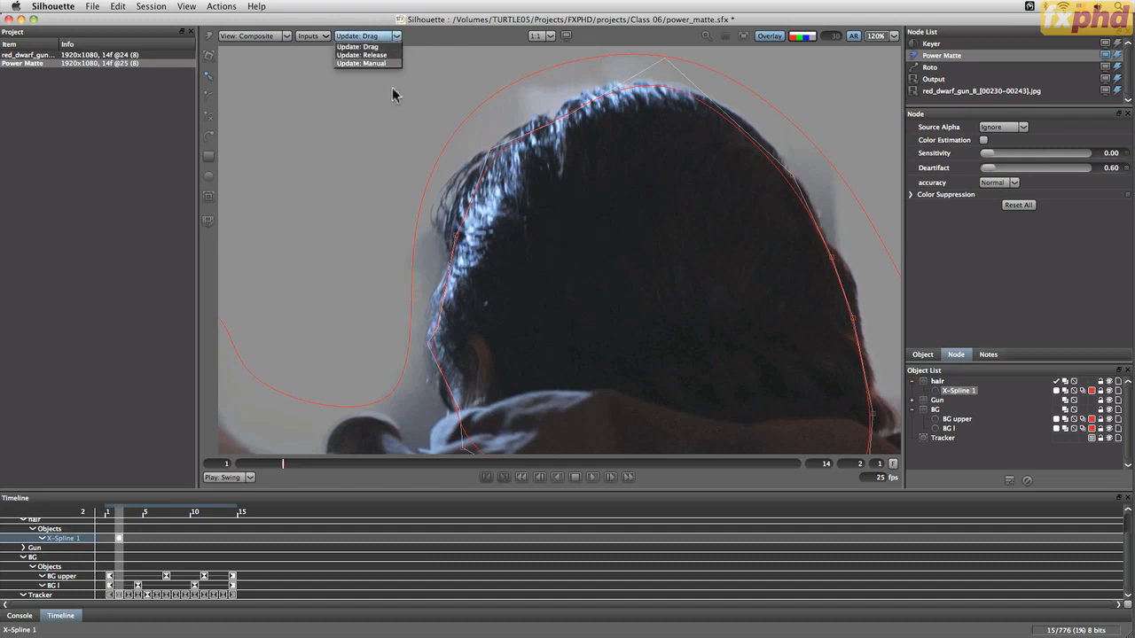
{"action": "left_click", "coordinate": [372, 63]}
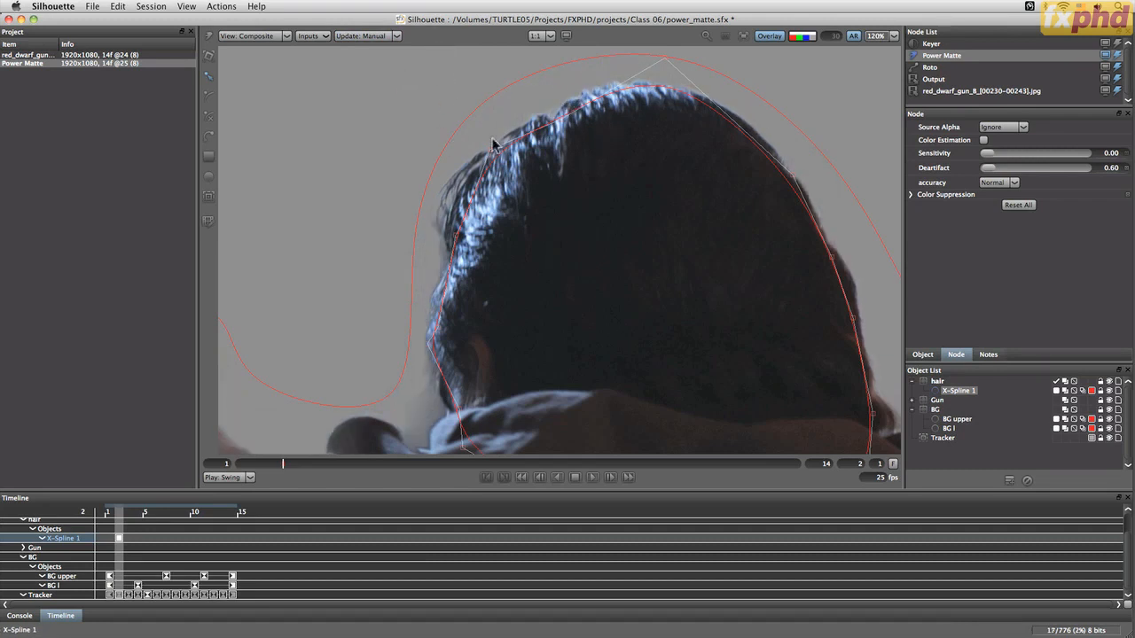
{"action": "left_click", "coordinate": [387, 37]}
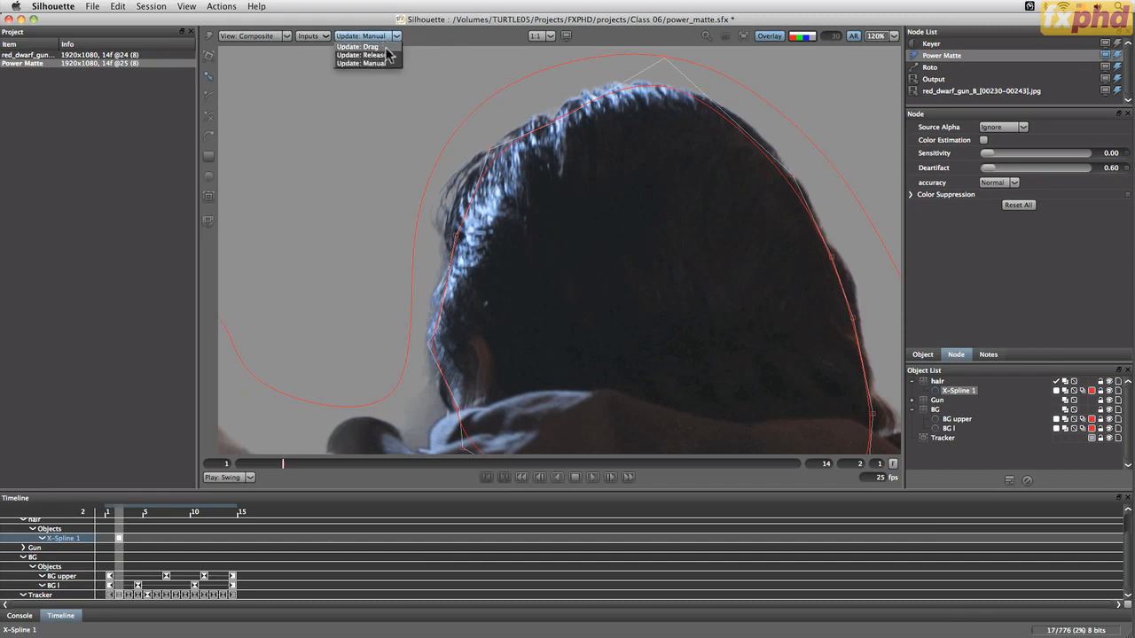
{"action": "left_click", "coordinate": [359, 46]}
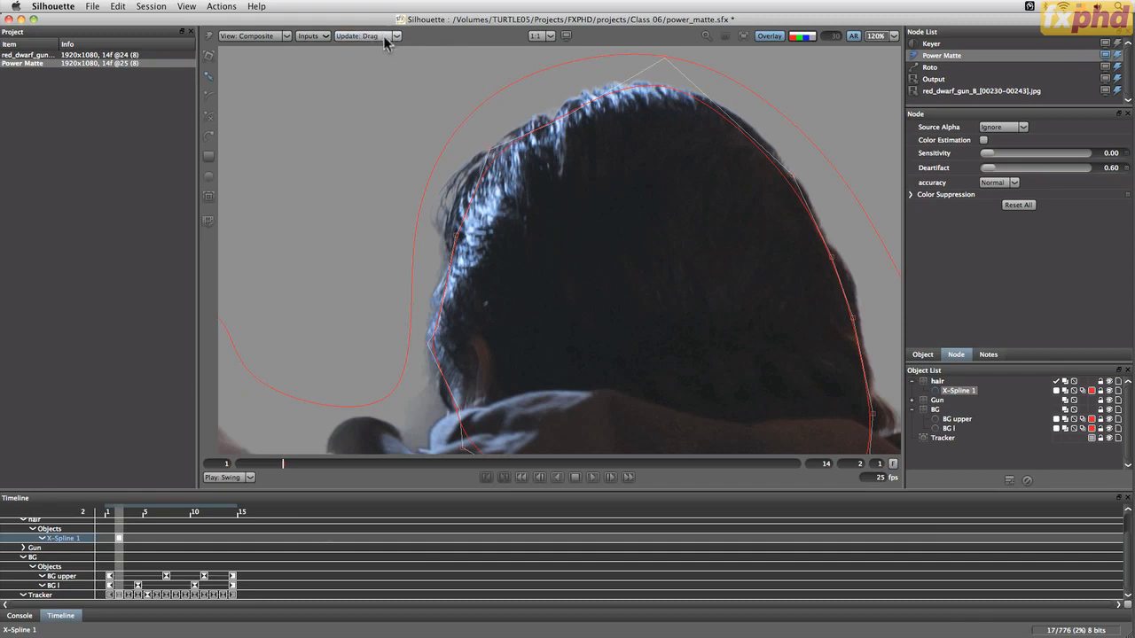
Compare the hair edge in the Foreground, Composite and alpha views, then fit the whole frame in the viewer
{"action": "left_click", "coordinate": [282, 36]}
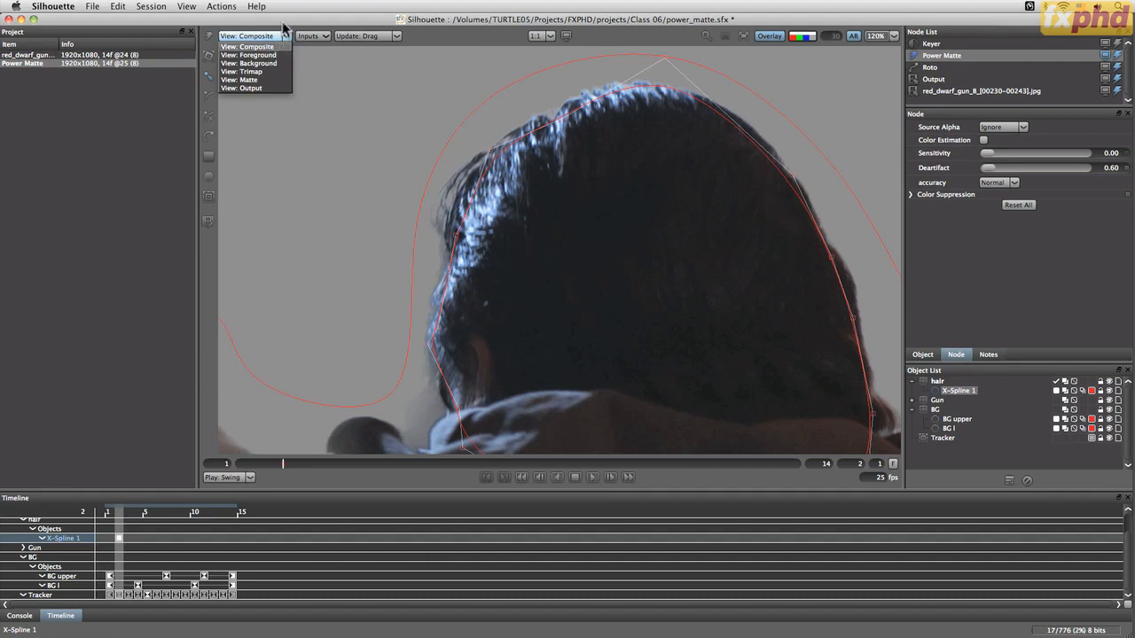
{"action": "left_click", "coordinate": [283, 27]}
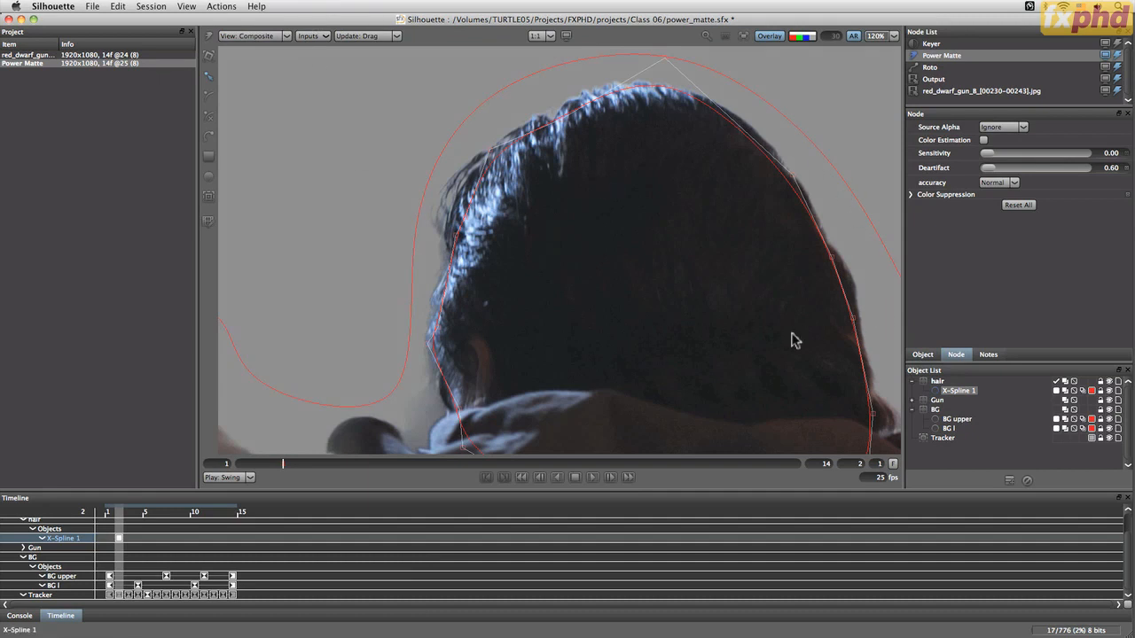
{"action": "key", "text": "1"}
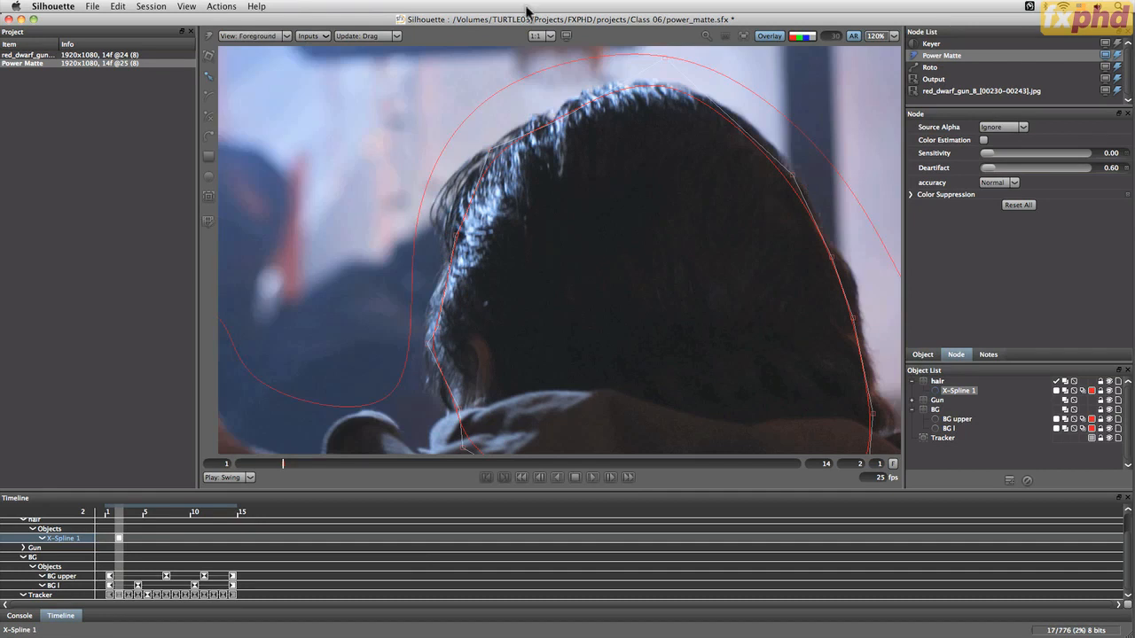
{"action": "key", "text": "3"}
{"action": "key", "text": "a"}
{"action": "key", "text": "a"}
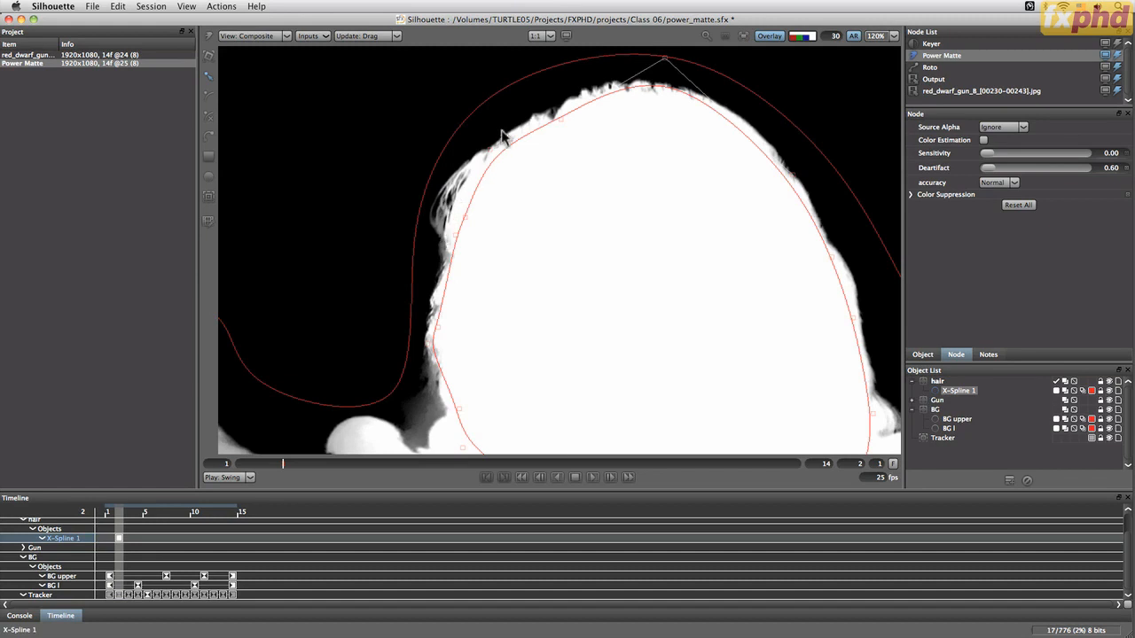
{"action": "key", "text": "a"}
{"action": "key", "text": "shift+a"}
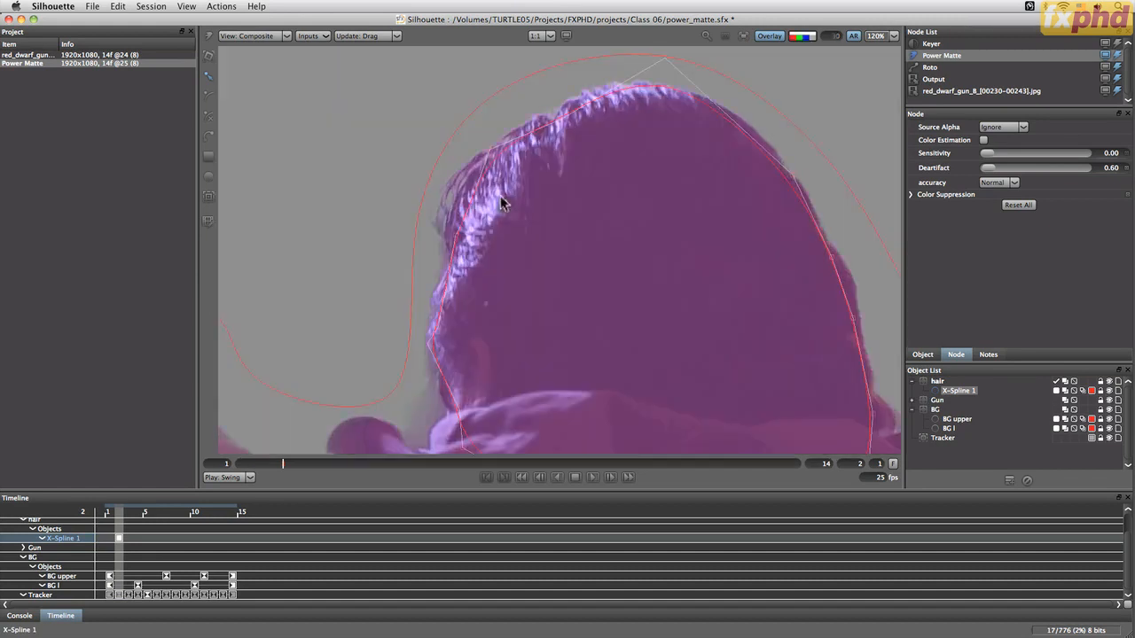
{"action": "key", "text": "a"}
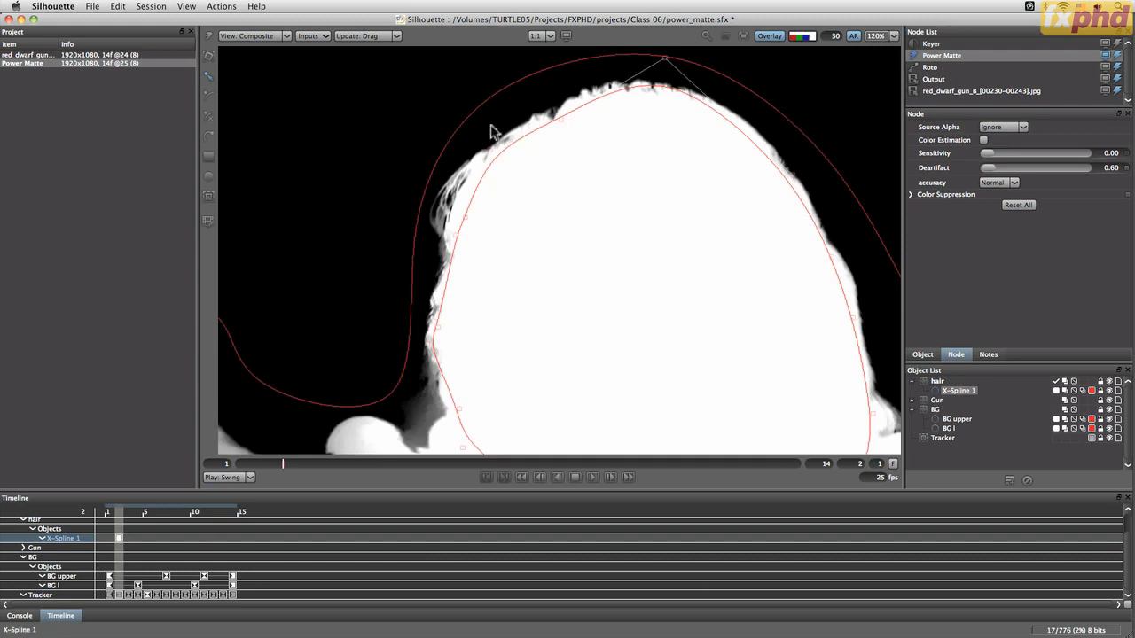
{"action": "key", "text": "a"}
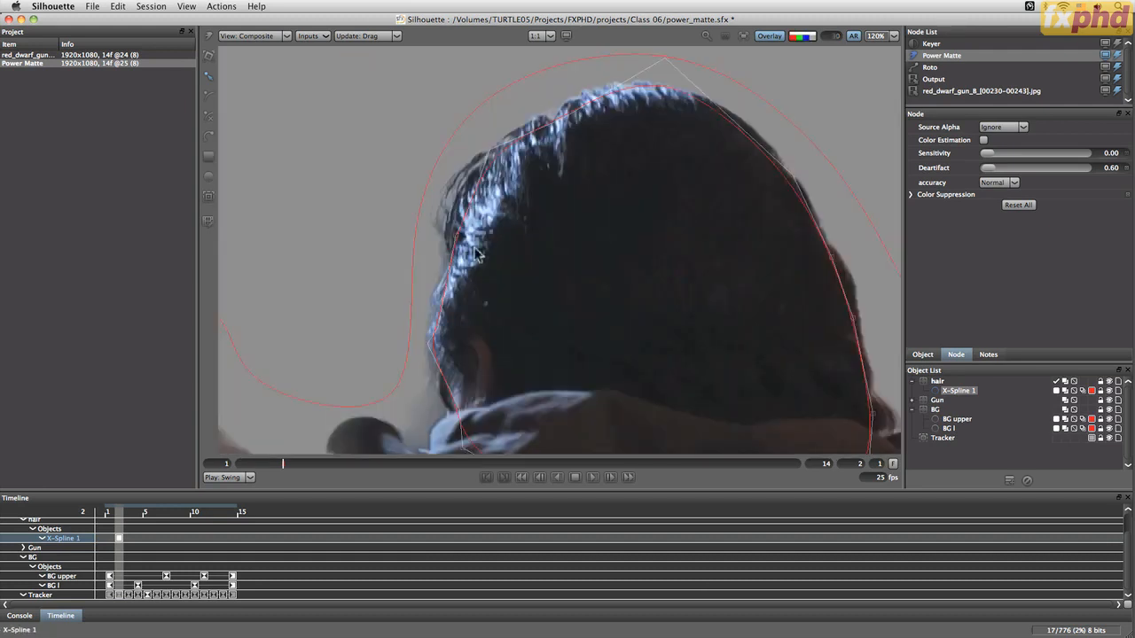
{"action": "key", "text": "f"}
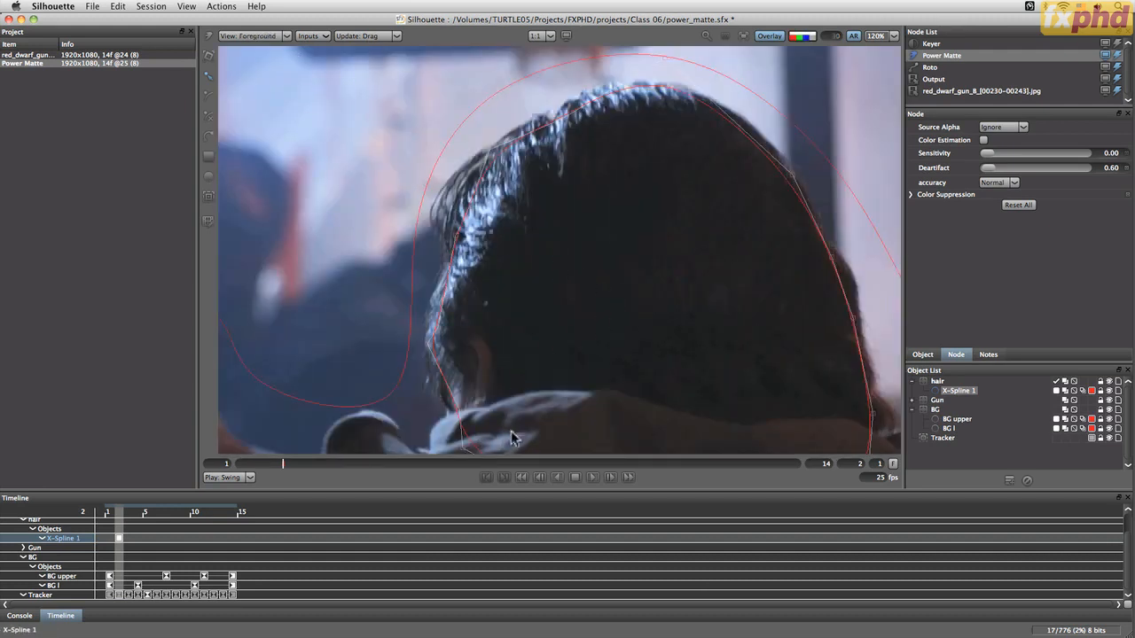
{"action": "key", "text": "f"}
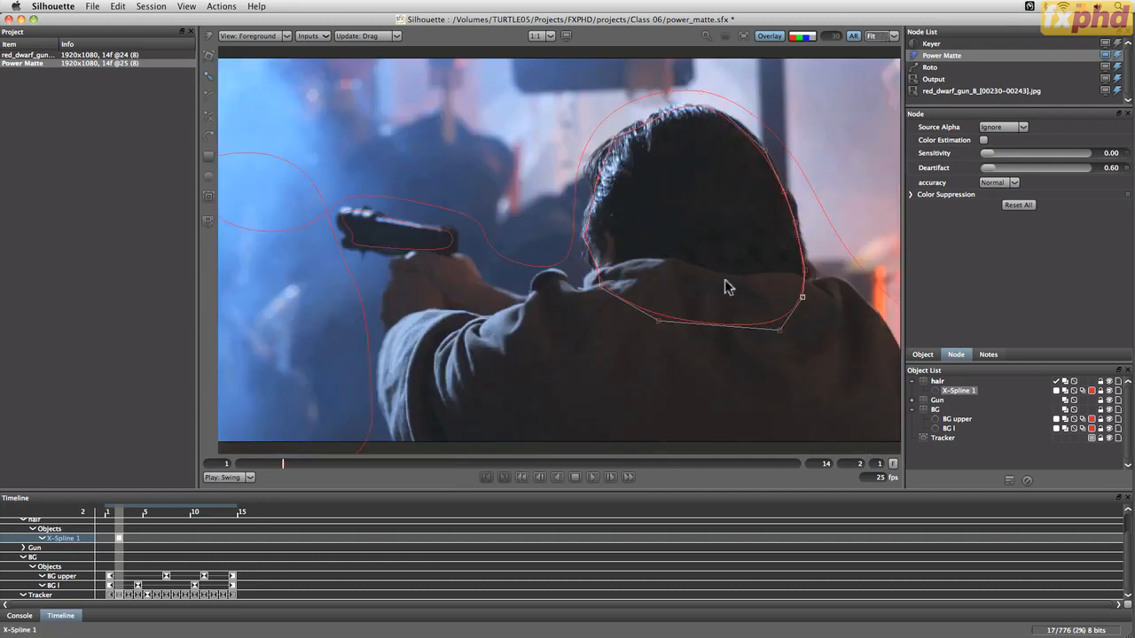
At frame 1, nudge the hair X-Spline slightly upward with the Transform tool
{"action": "left_click_drag", "start_coordinate": [282, 463], "coordinate": [219, 467]}
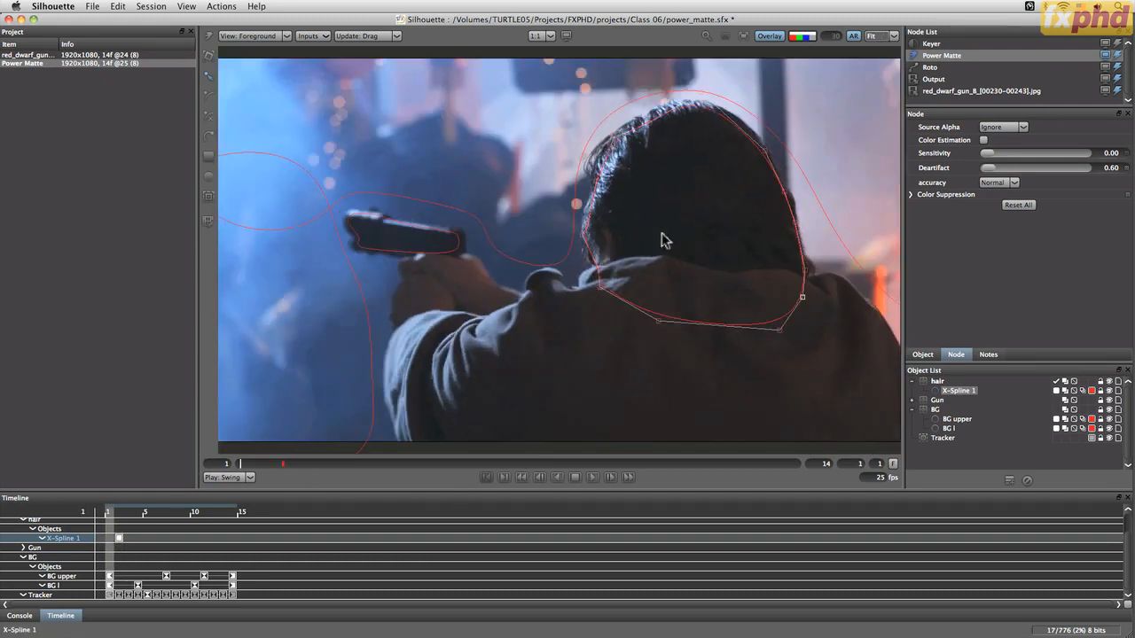
{"action": "key", "text": "t"}
{"action": "left_click_drag", "start_coordinate": [805, 106], "coordinate": [805, 103]}
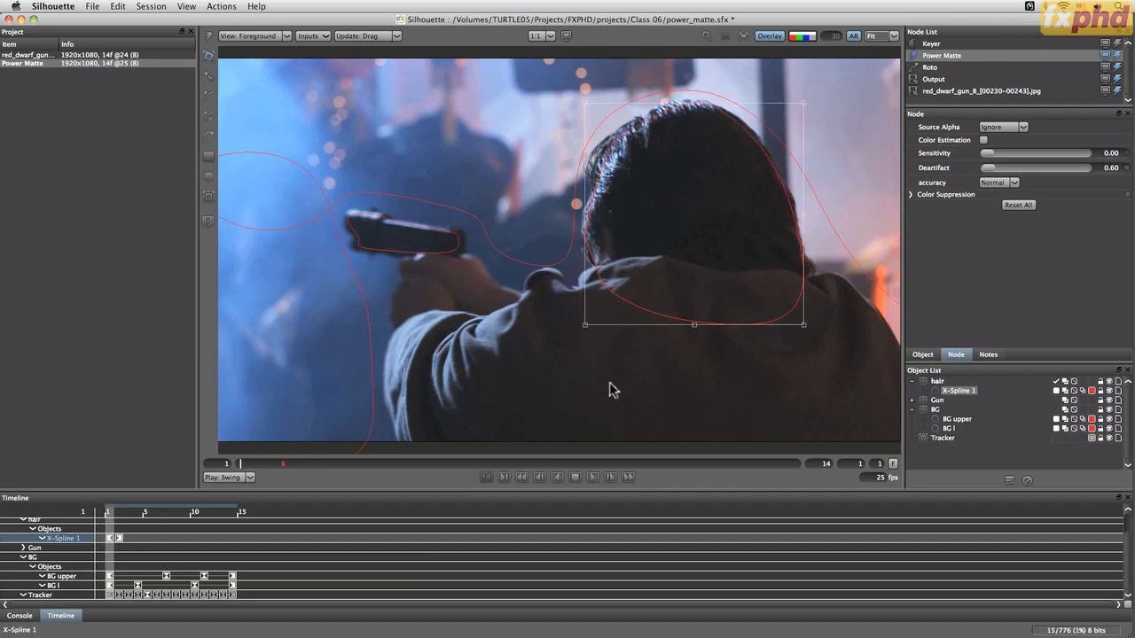
At frame 5, adjust the hair spline's transform box top and left corners to fit the head
{"action": "left_click_drag", "start_coordinate": [240, 463], "coordinate": [412, 463]}
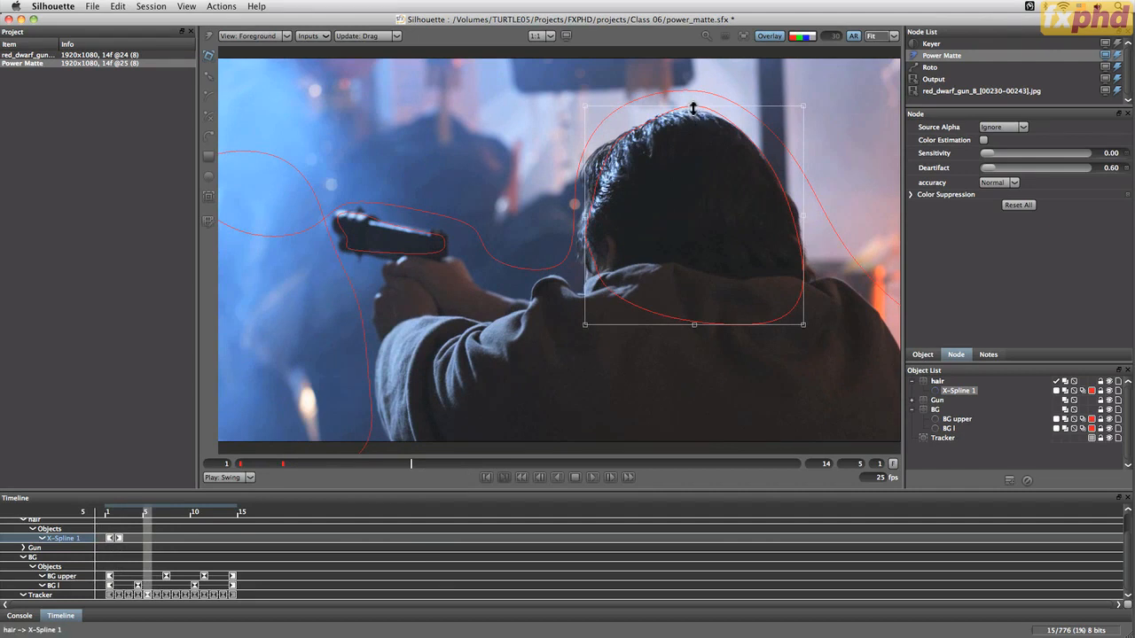
{"action": "left_click_drag", "start_coordinate": [693, 107], "coordinate": [694, 113]}
{"action": "left_click_drag", "start_coordinate": [586, 324], "coordinate": [585, 328]}
{"action": "left_click_drag", "start_coordinate": [585, 111], "coordinate": [583, 113]}
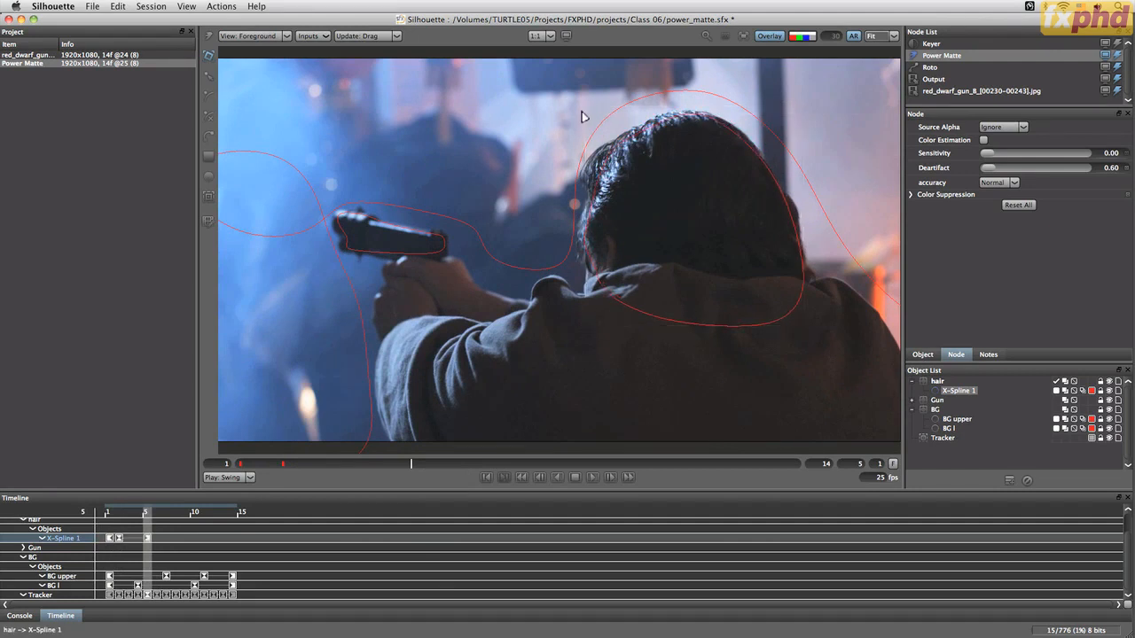
At frame 11, move the hair spline up and to the right over the head
{"action": "left_click_drag", "start_coordinate": [450, 463], "coordinate": [668, 463]}
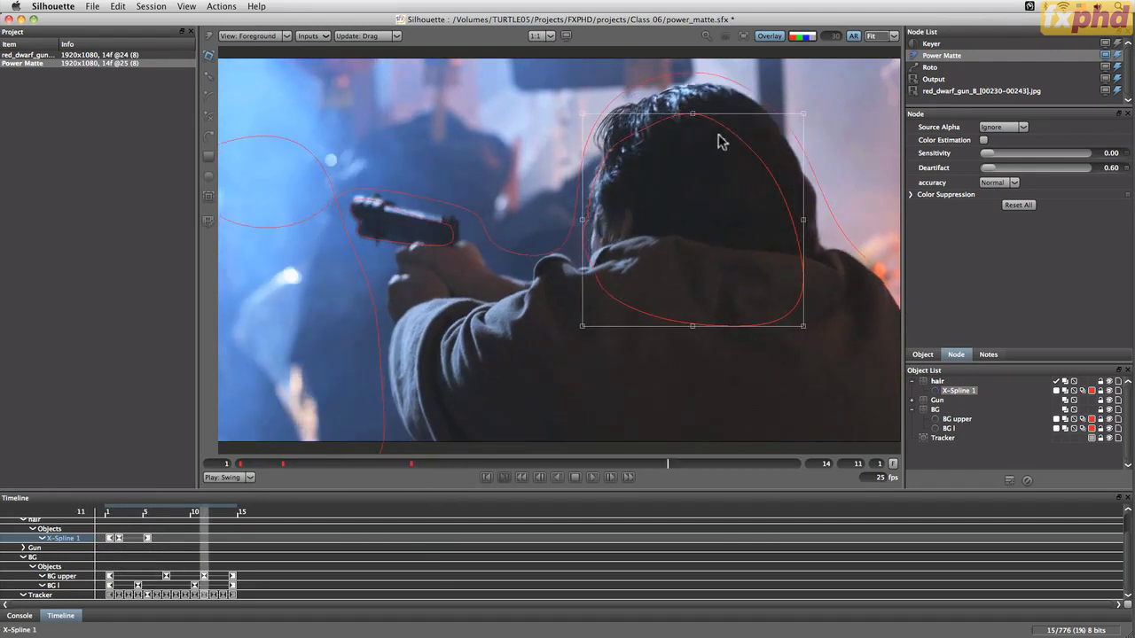
{"action": "left_click_drag", "start_coordinate": [720, 142], "coordinate": [732, 114]}
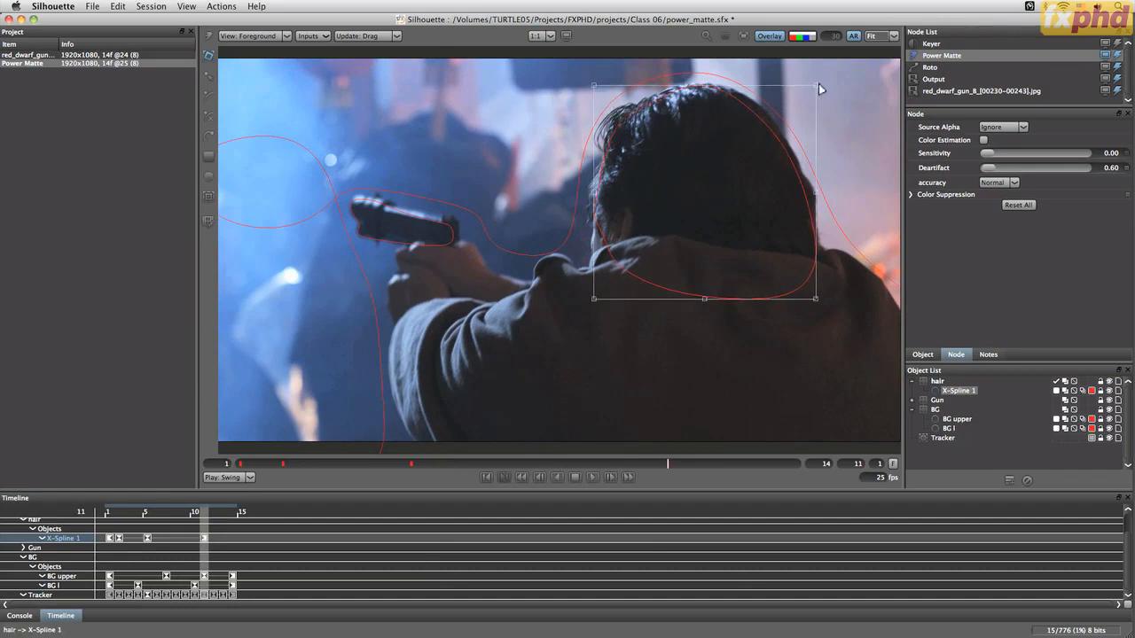
At frame 14, shift the hair spline right to follow the head
{"action": "left_click_drag", "start_coordinate": [669, 463], "coordinate": [816, 467]}
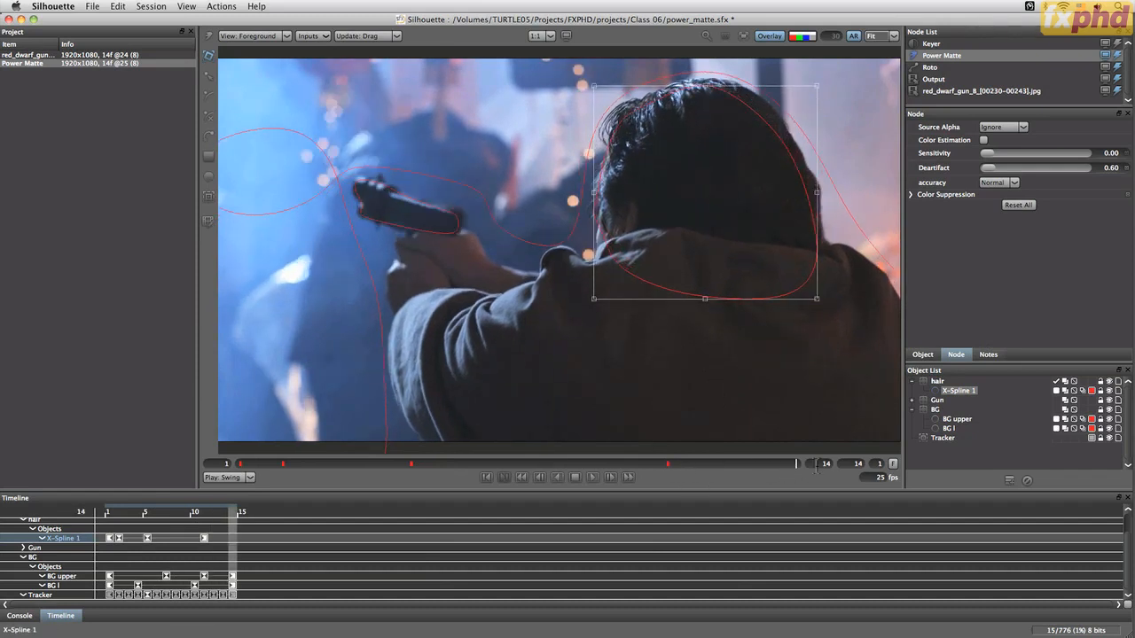
{"action": "left_click_drag", "start_coordinate": [722, 96], "coordinate": [736, 95]}
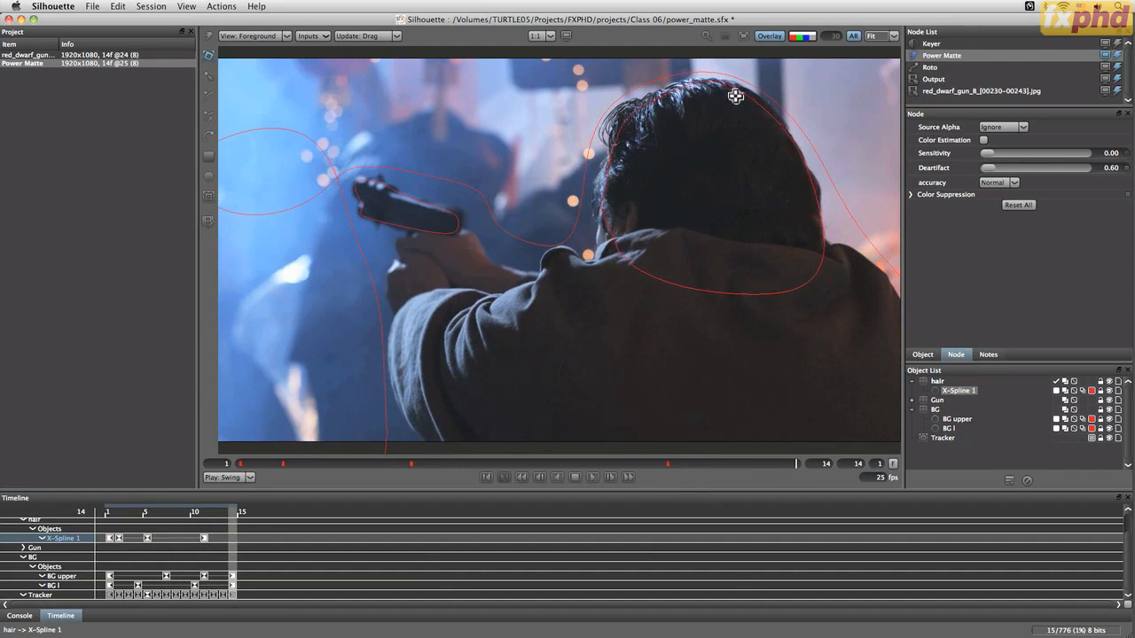
{"action": "left_click_drag", "start_coordinate": [736, 95], "coordinate": [735, 94]}
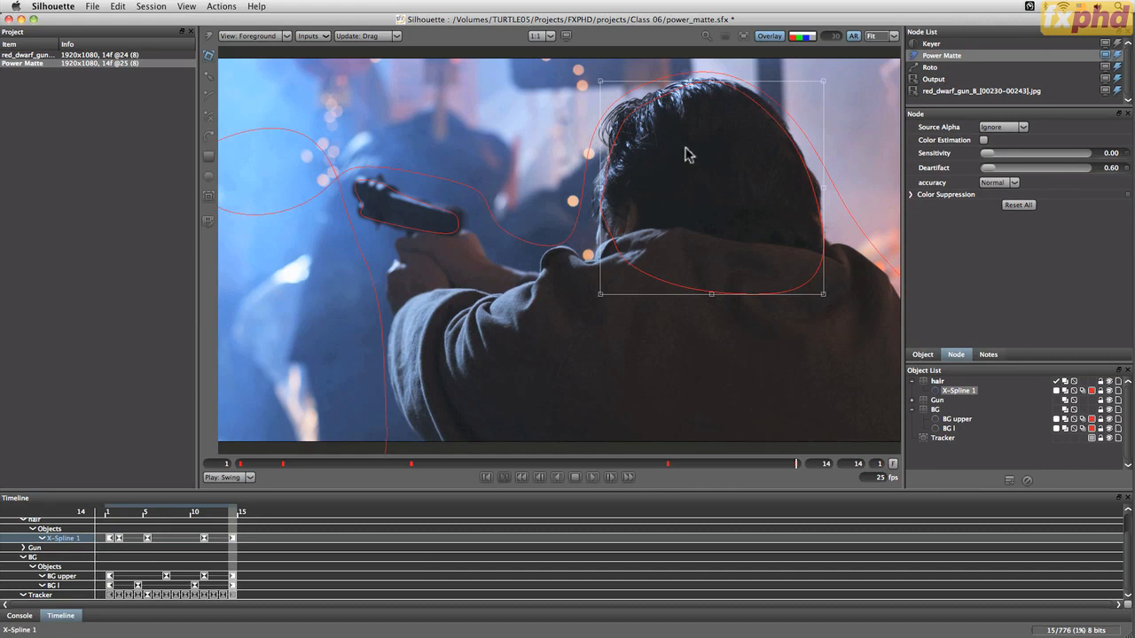
Zoom in to inspect the hair spline's edge against the hair, then fit the frame in the viewer
{"action": "scroll", "coordinate": [688, 149], "scroll_direction": "up", "scroll_amount": 2}
{"action": "left_click_drag", "start_coordinate": [737, 129], "coordinate": [725, 357]}
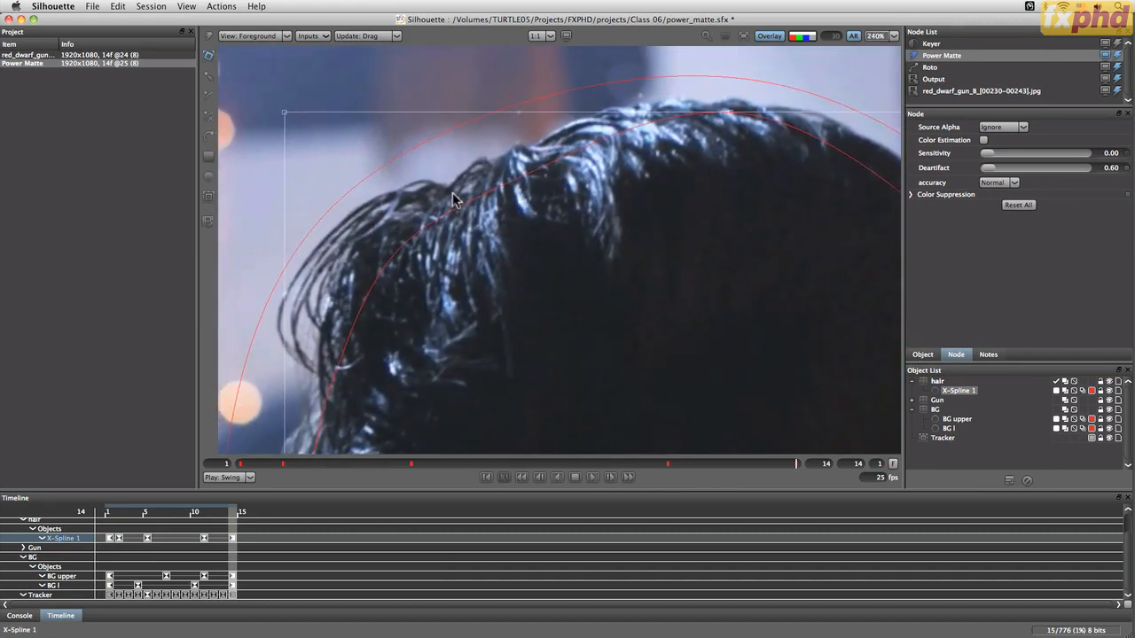
{"action": "left_click_drag", "start_coordinate": [488, 344], "coordinate": [476, 106]}
{"action": "left_click", "coordinate": [501, 249]}
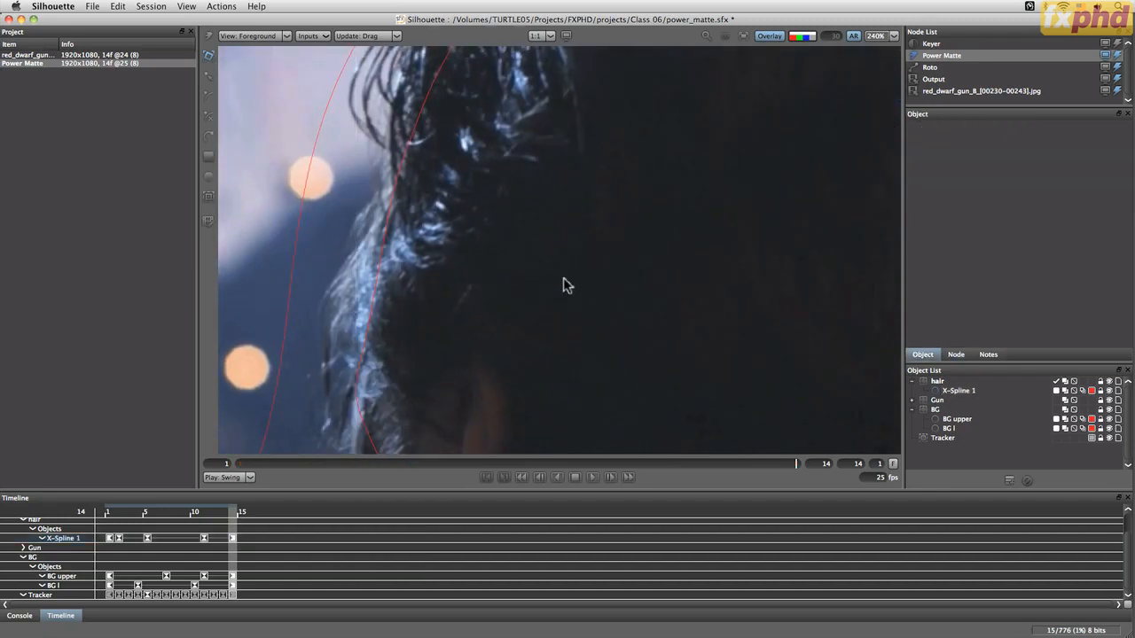
{"action": "left_click", "coordinate": [360, 362]}
{"action": "left_click_drag", "start_coordinate": [593, 335], "coordinate": [524, 340]}
{"action": "left_click_drag", "start_coordinate": [558, 150], "coordinate": [518, 345]}
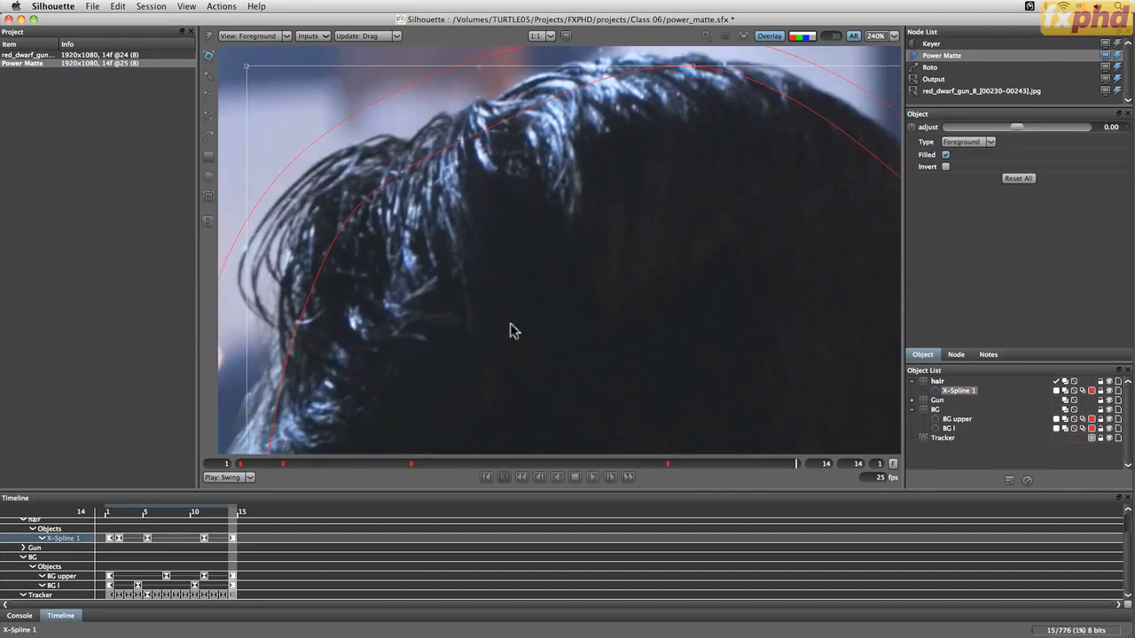
{"action": "key", "text": "f"}
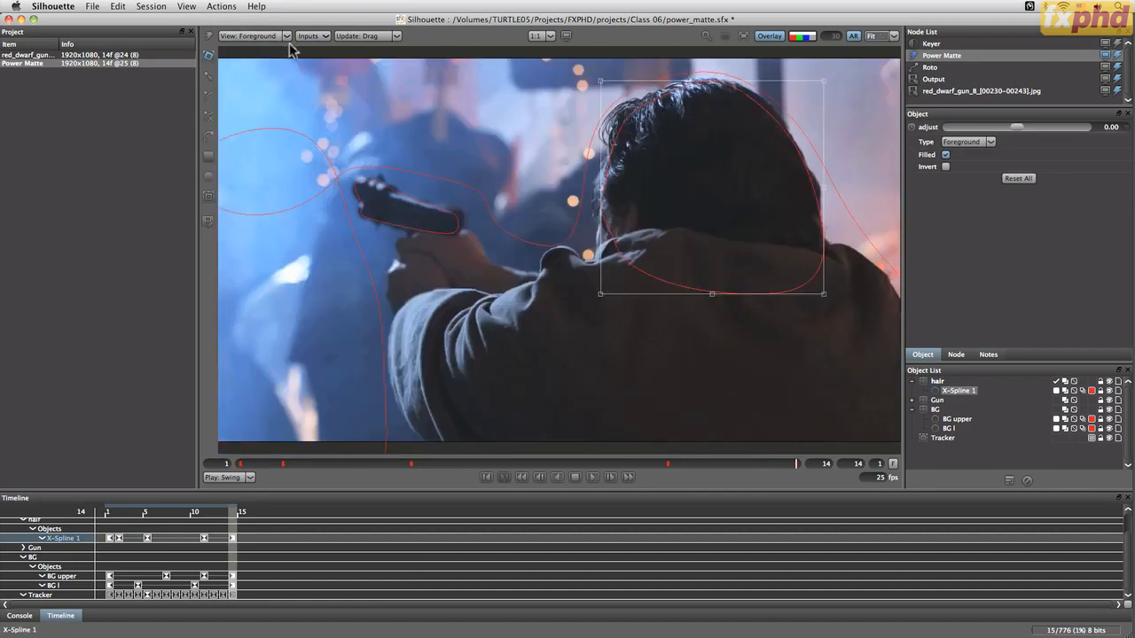
Play back the Composite view and step through frames of the alpha matte around the head
{"action": "key", "text": "3"}
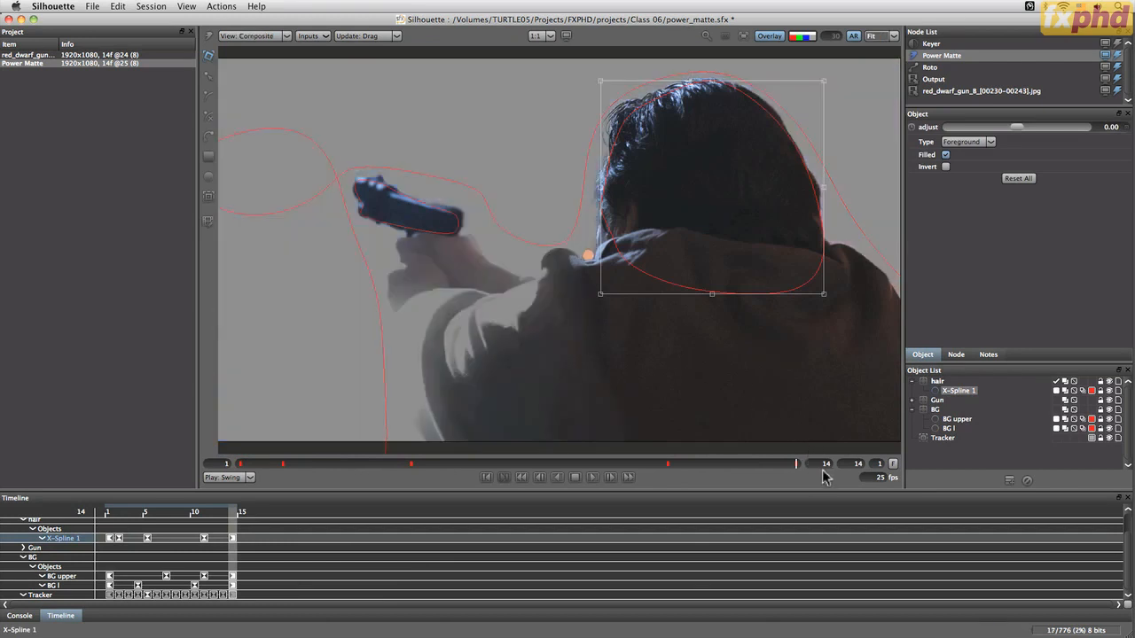
{"action": "left_click", "coordinate": [558, 478]}
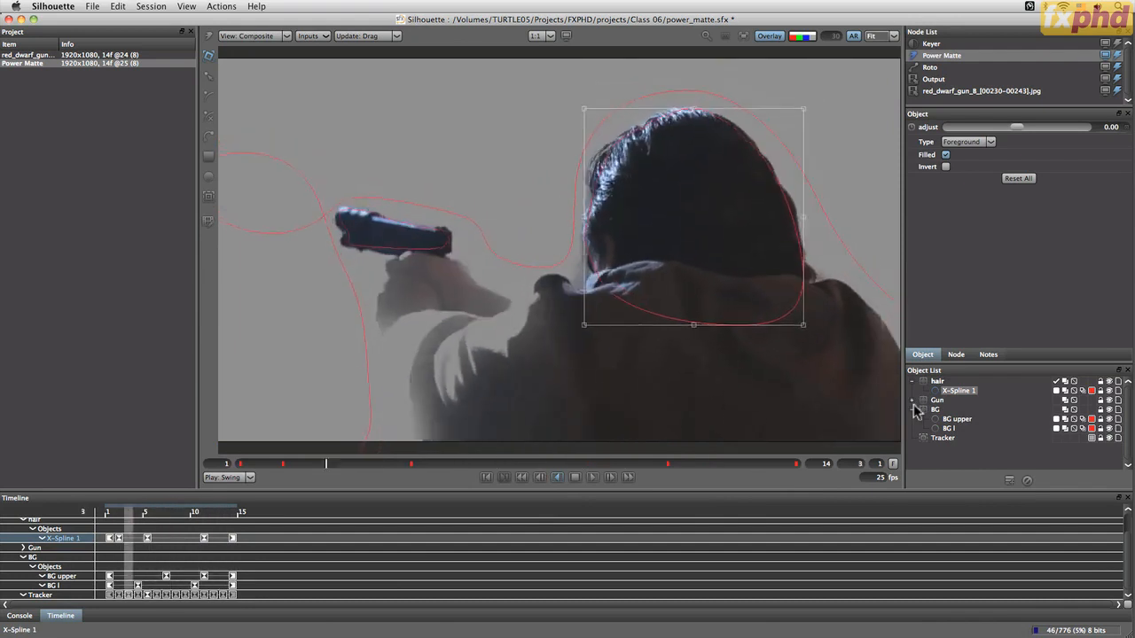
{"action": "key", "text": "shift+a"}
{"action": "key", "text": "a"}
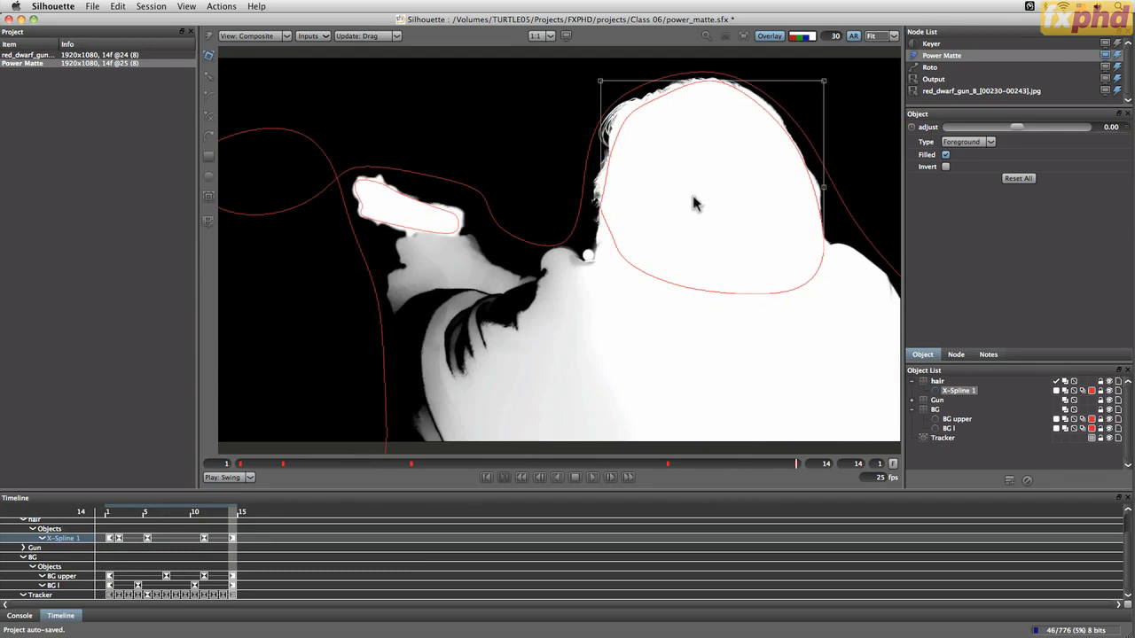
{"action": "scroll", "coordinate": [691, 206], "scroll_direction": "up", "scroll_amount": 2}
{"action": "left_click_drag", "start_coordinate": [667, 218], "coordinate": [583, 375]}
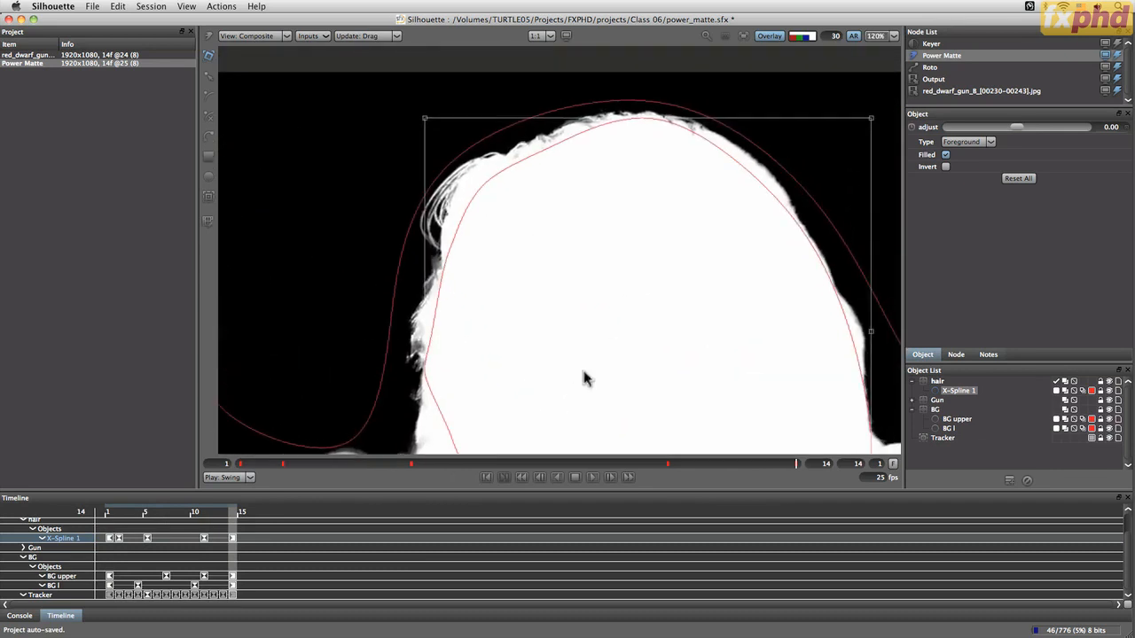
{"action": "key", "text": "l"}
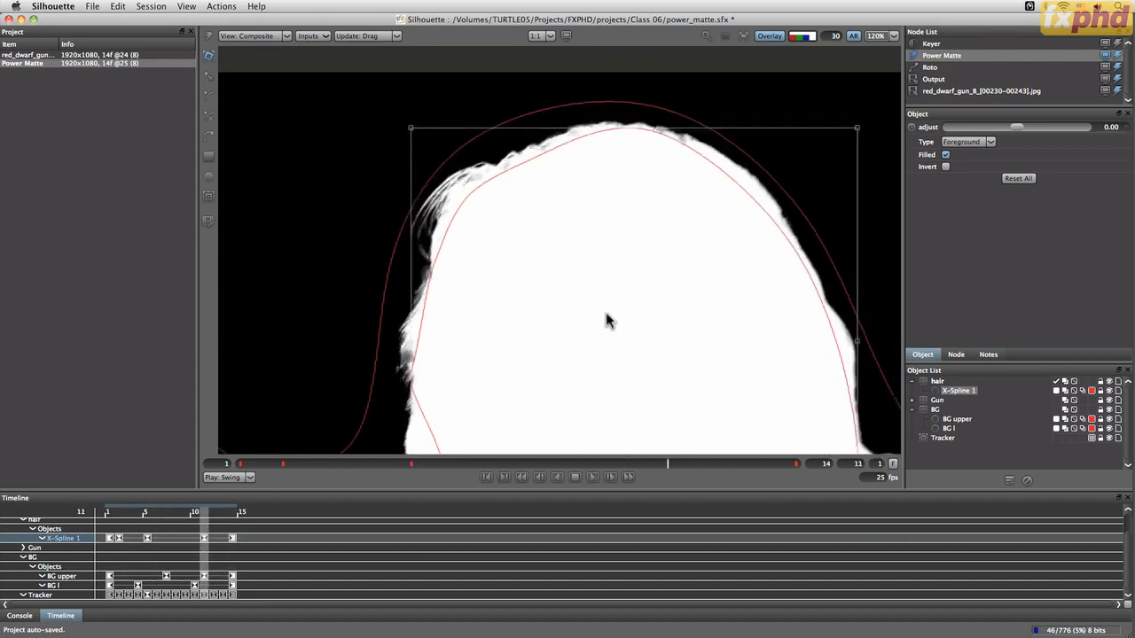
{"action": "key", "text": "Right"}
{"action": "key", "text": "Right"}
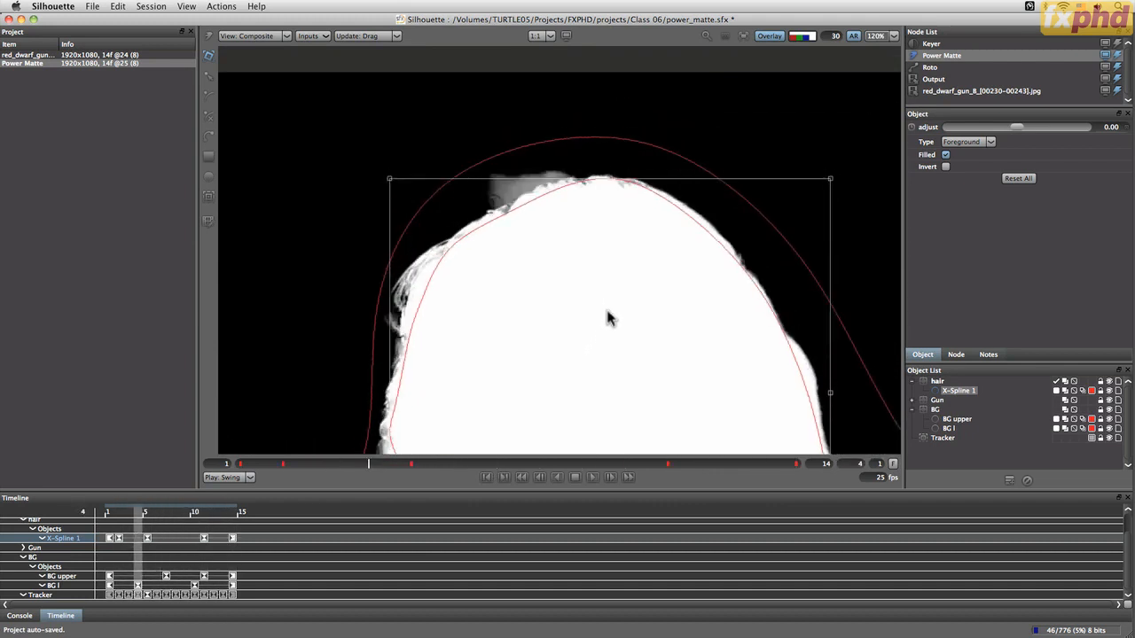
{"action": "key", "text": "Right"}
{"action": "key", "text": "Left"}
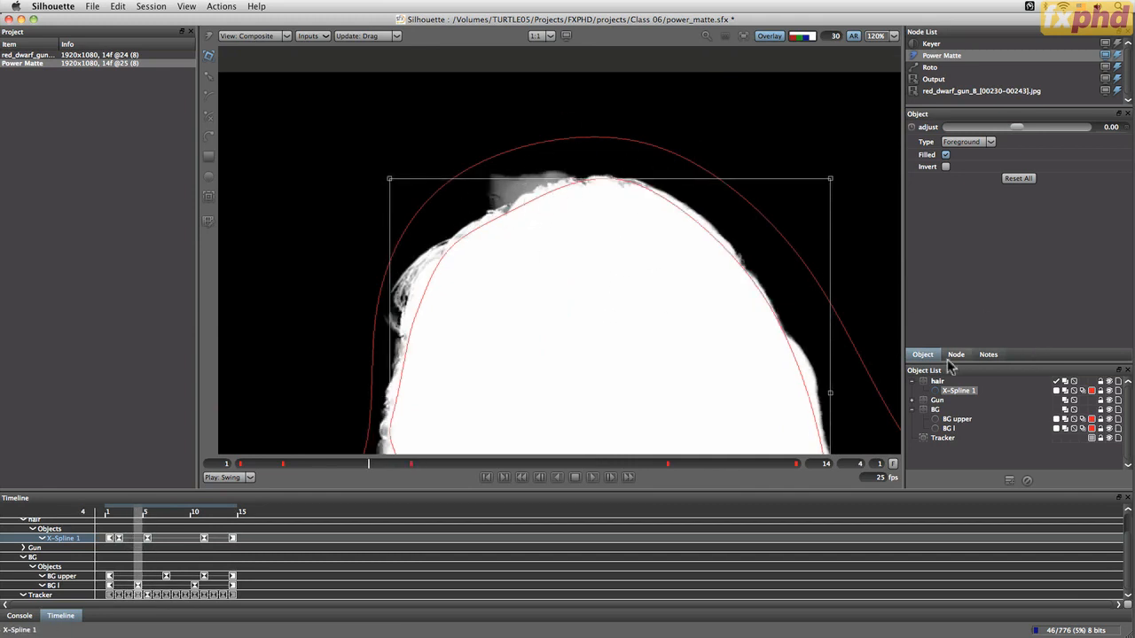
Raise the Power Matte node's Deartifact to 5.11
{"action": "left_click", "coordinate": [956, 354]}
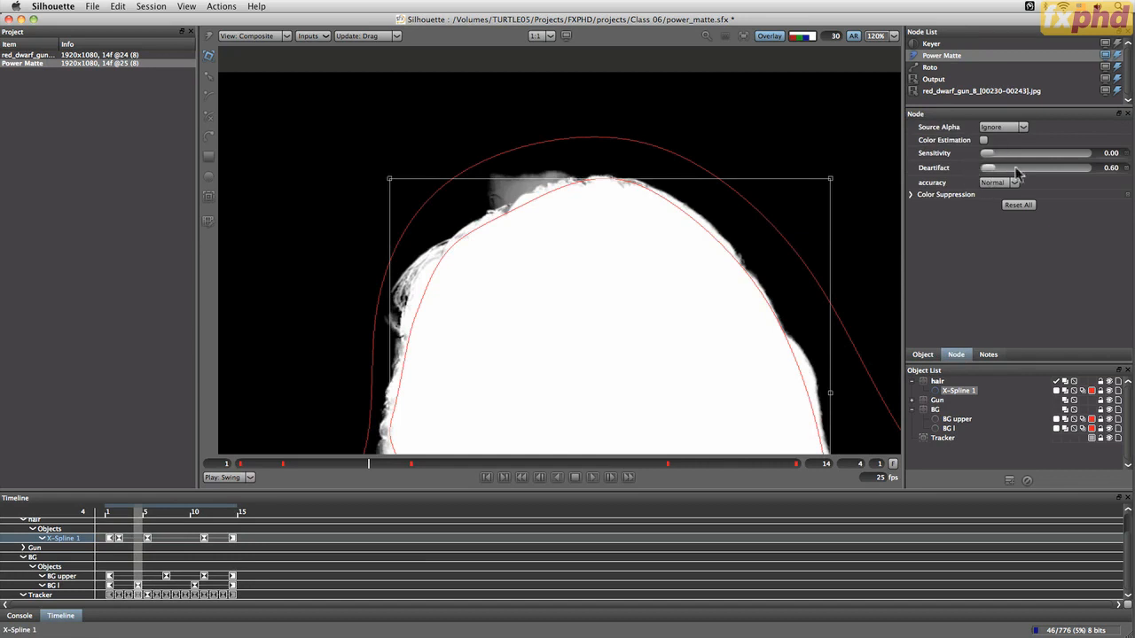
{"action": "left_click_drag", "start_coordinate": [985, 168], "coordinate": [999, 171]}
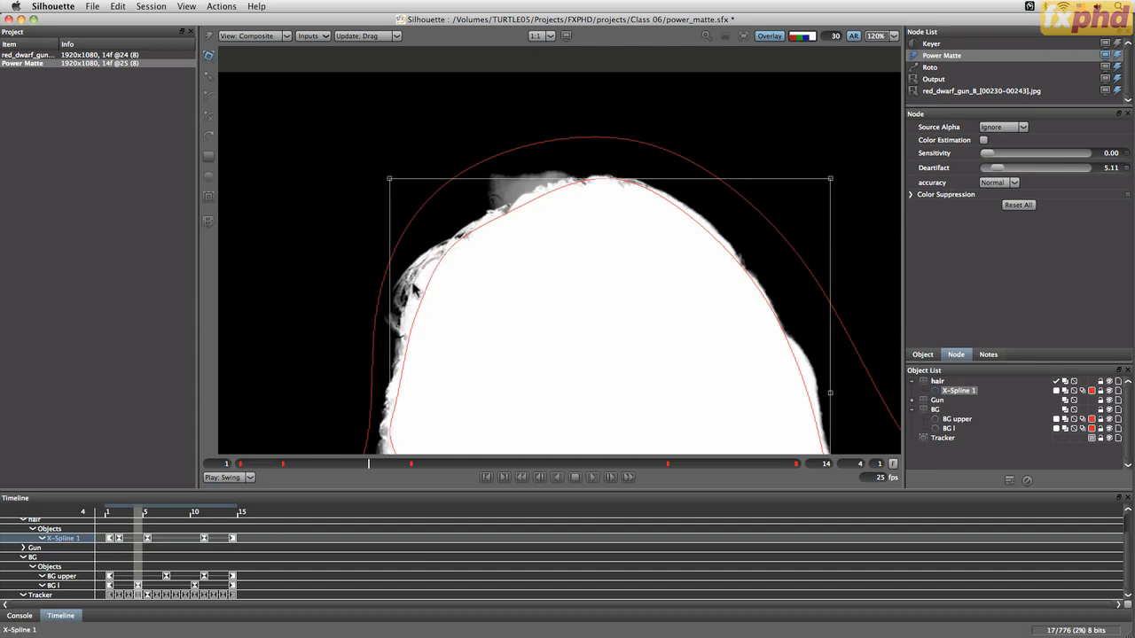
Compare the hair edge in the alpha, Foreground and Composite views
{"action": "key", "text": "a"}
{"action": "key", "text": "a"}
{"action": "key", "text": "a"}
{"action": "key", "text": "a"}
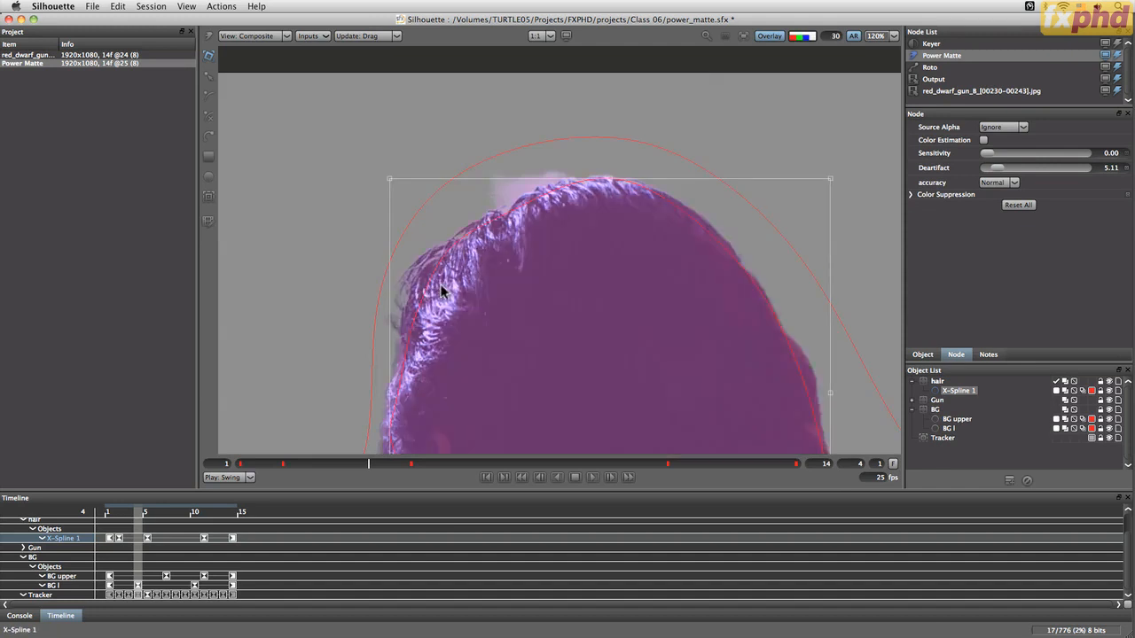
{"action": "key", "text": "1"}
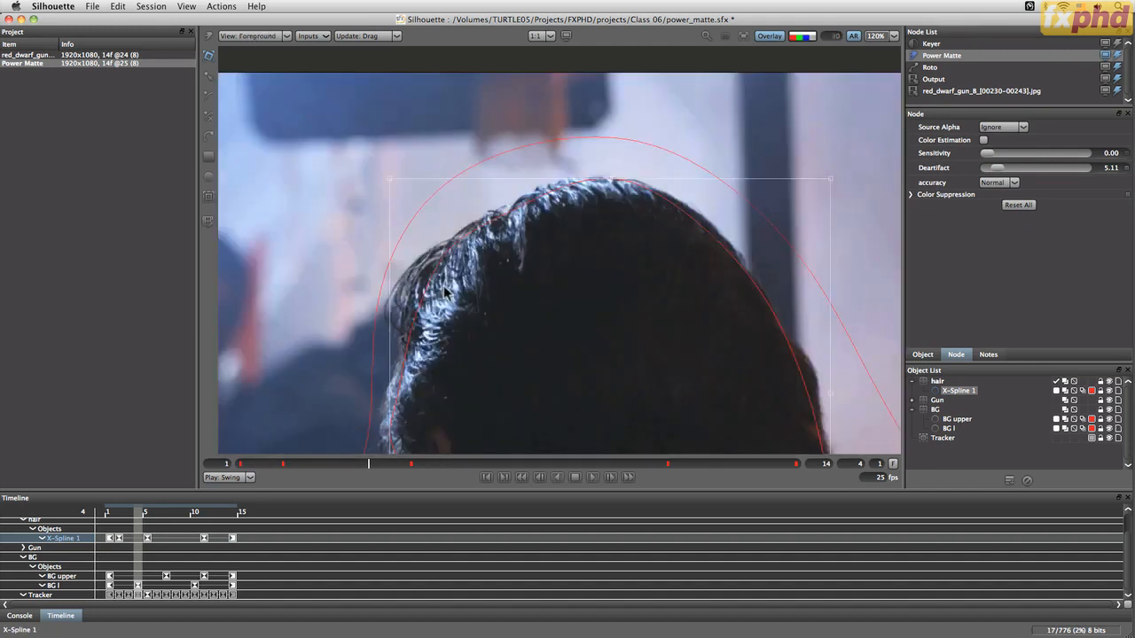
{"action": "key", "text": "3"}
{"action": "key", "text": "1"}
{"action": "key", "text": "3"}
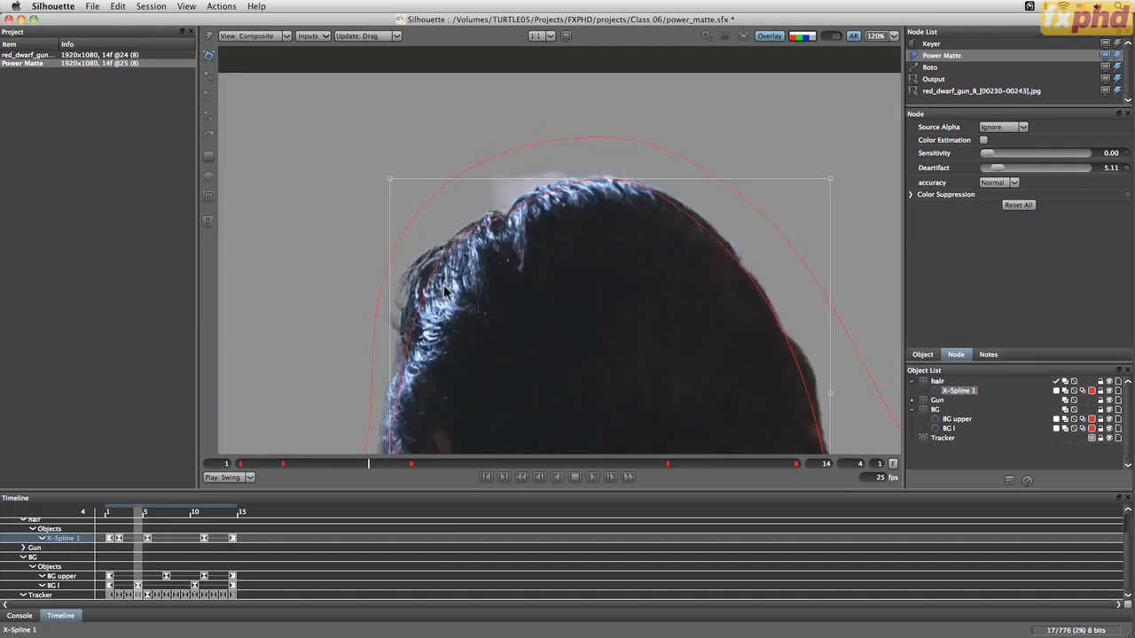
{"action": "key", "text": "1"}
{"action": "key", "text": "3"}
{"action": "key", "text": "a"}
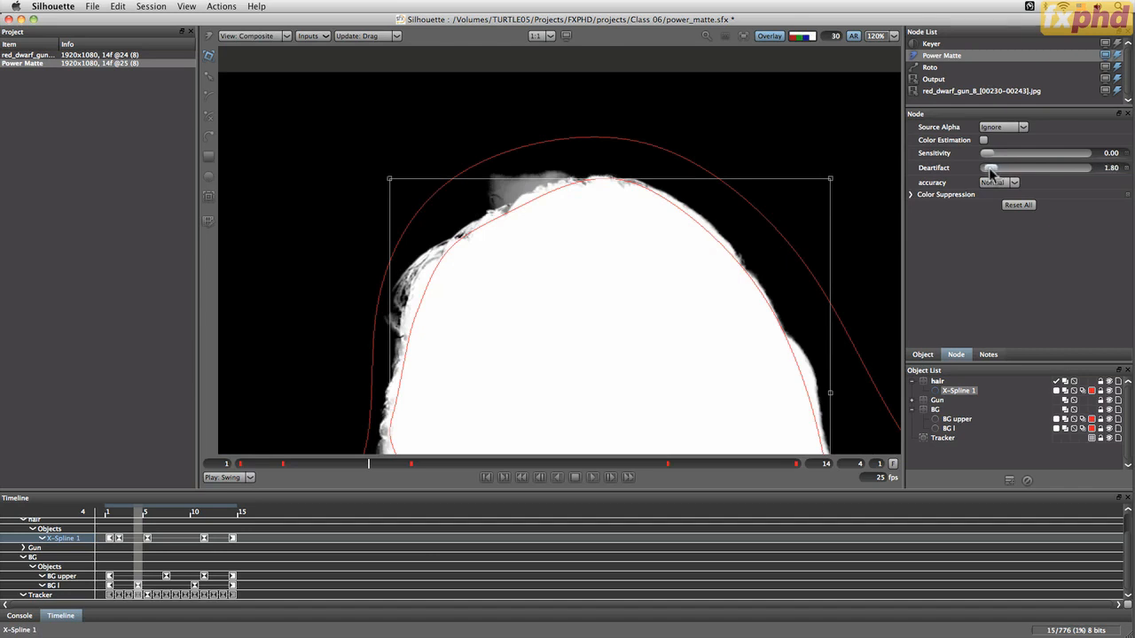
Set the Power Matte's Deartifact to 2.09 and deselect the spline
{"action": "left_click_drag", "start_coordinate": [990, 171], "coordinate": [993, 171]}
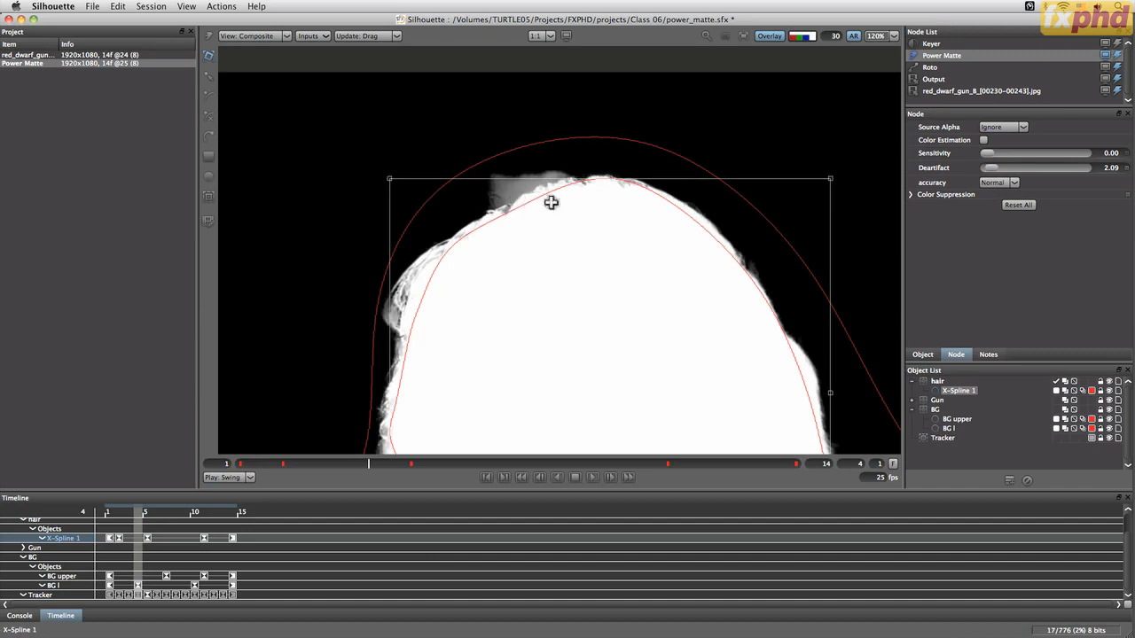
{"action": "left_click", "coordinate": [961, 462]}
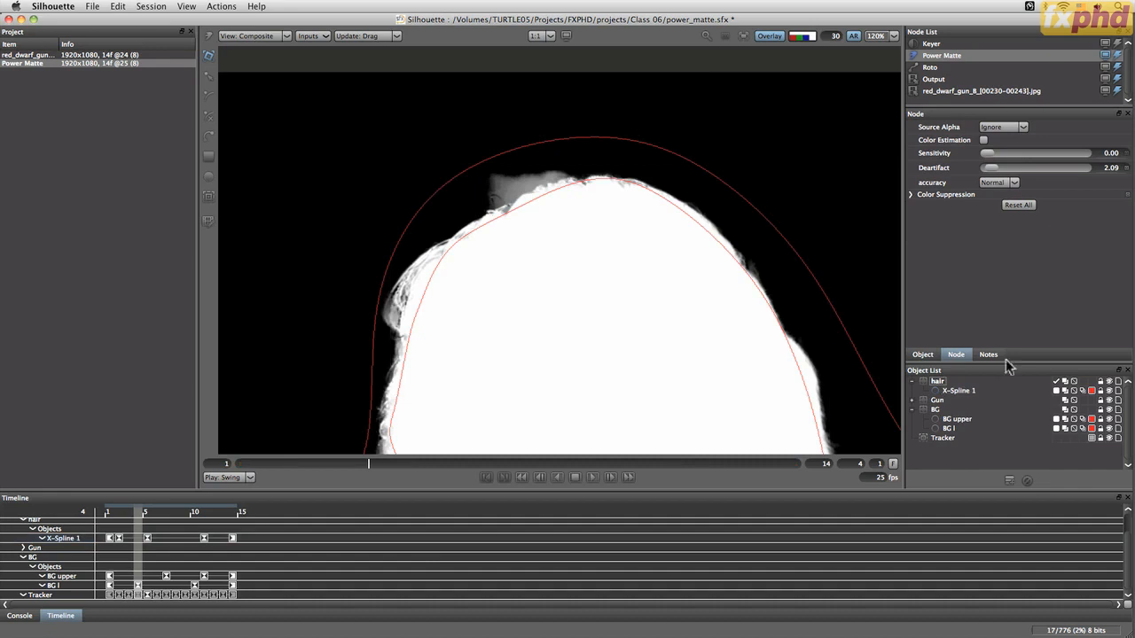
Collapse the hair and BG layers and add a new layer named corrections
{"action": "left_click", "coordinate": [913, 382]}
{"action": "left_click", "coordinate": [912, 400]}
{"action": "left_click", "coordinate": [1008, 480]}
{"action": "left_click", "coordinate": [1008, 480]}
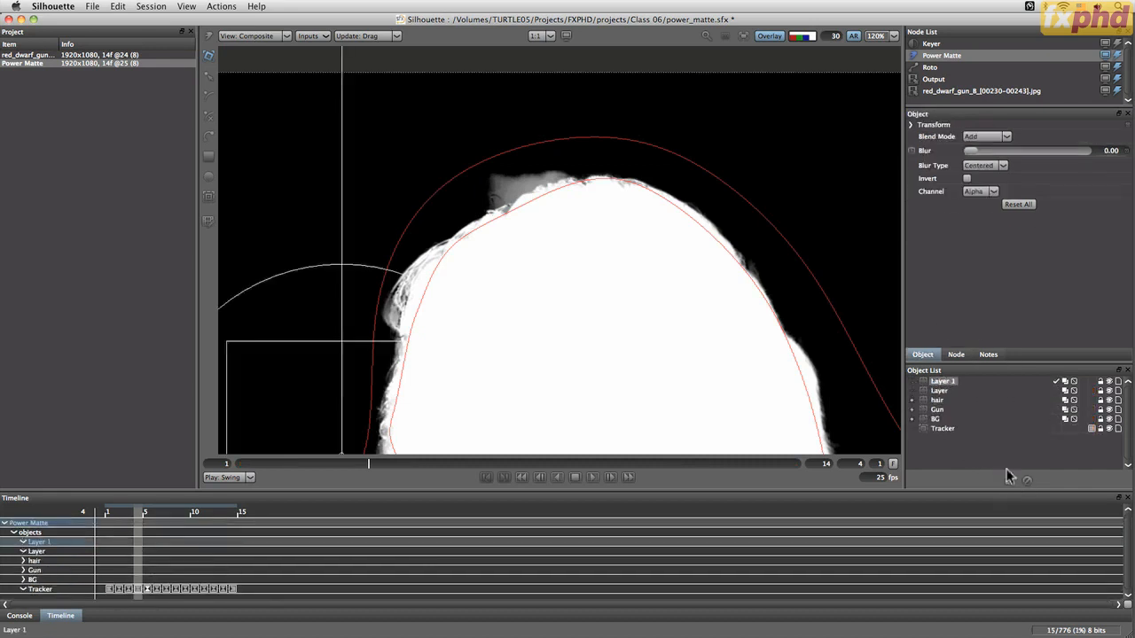
{"action": "left_click", "coordinate": [1027, 480]}
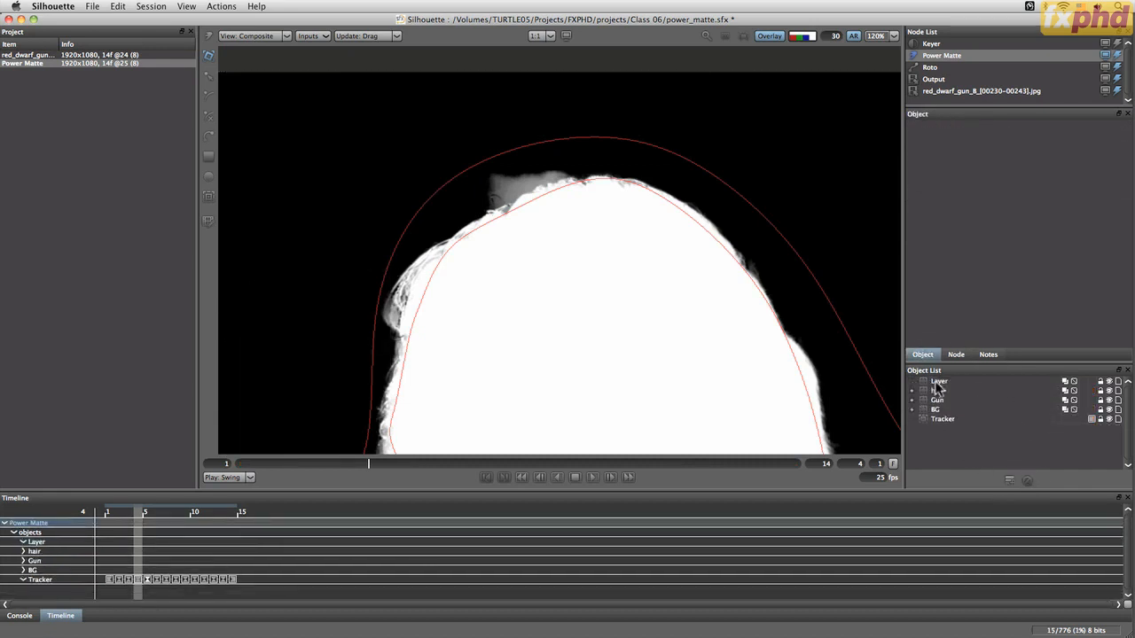
{"action": "left_click", "coordinate": [939, 382]}
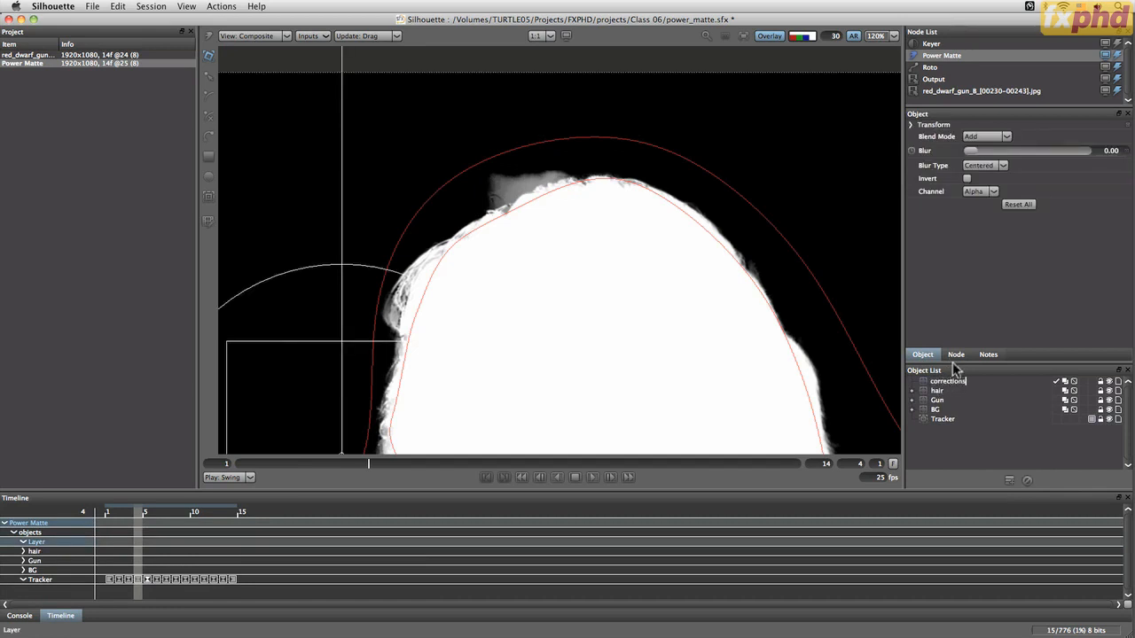
{"action": "key", "text": "Return"}
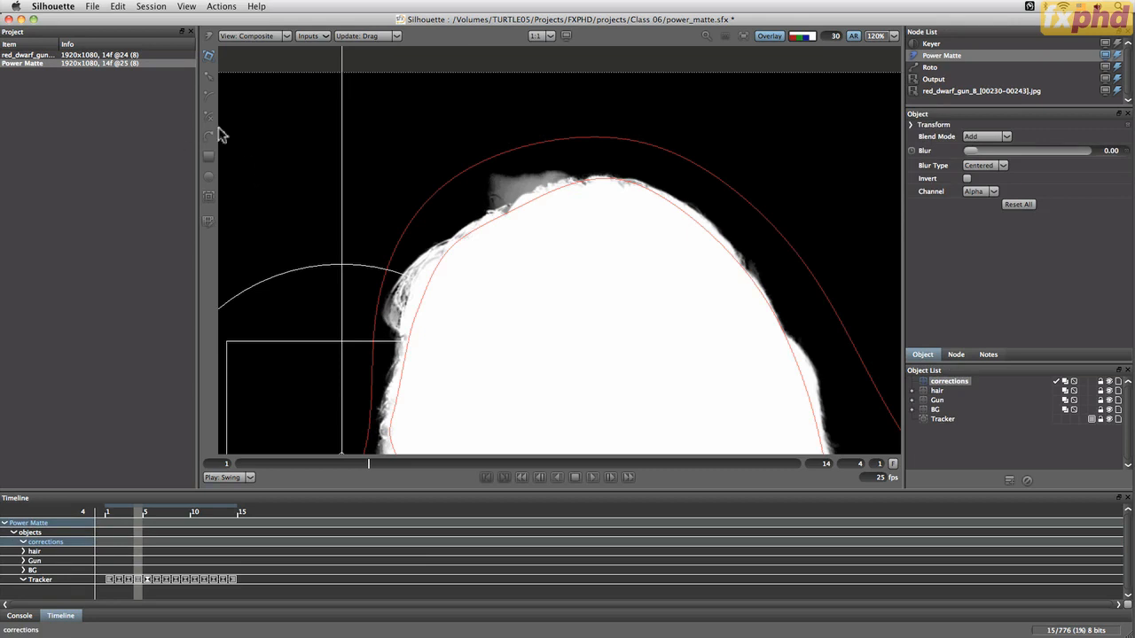
Draw a two-point open X-Spline across the grey area above the hair's top edge in the corrections layer and adjust its points
{"action": "left_click", "coordinate": [209, 118]}
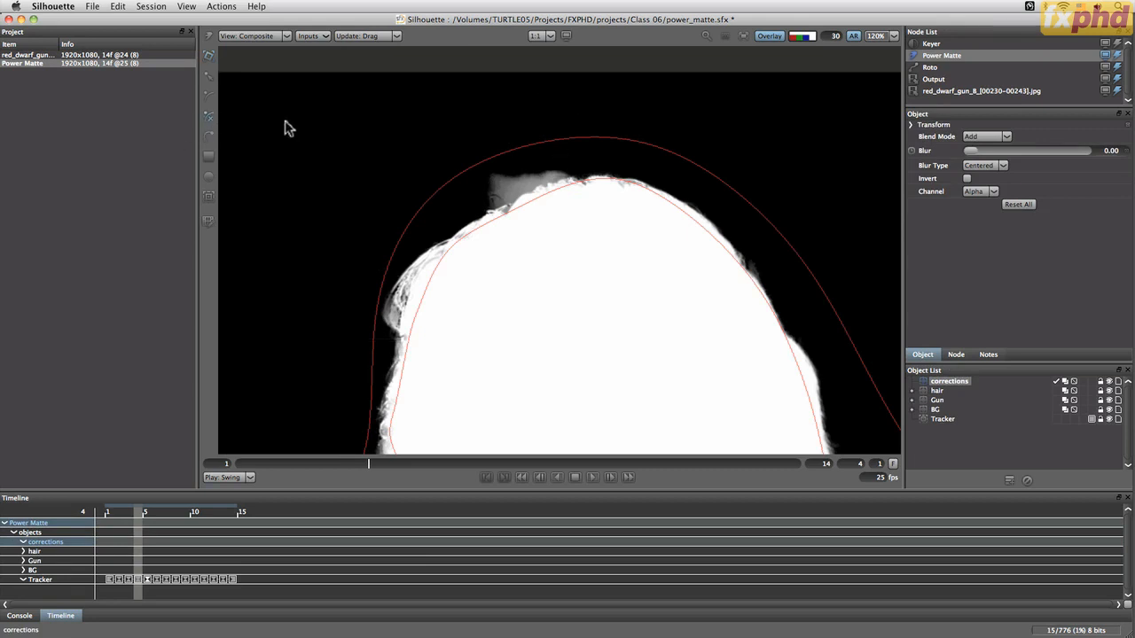
{"action": "left_click", "coordinate": [453, 210]}
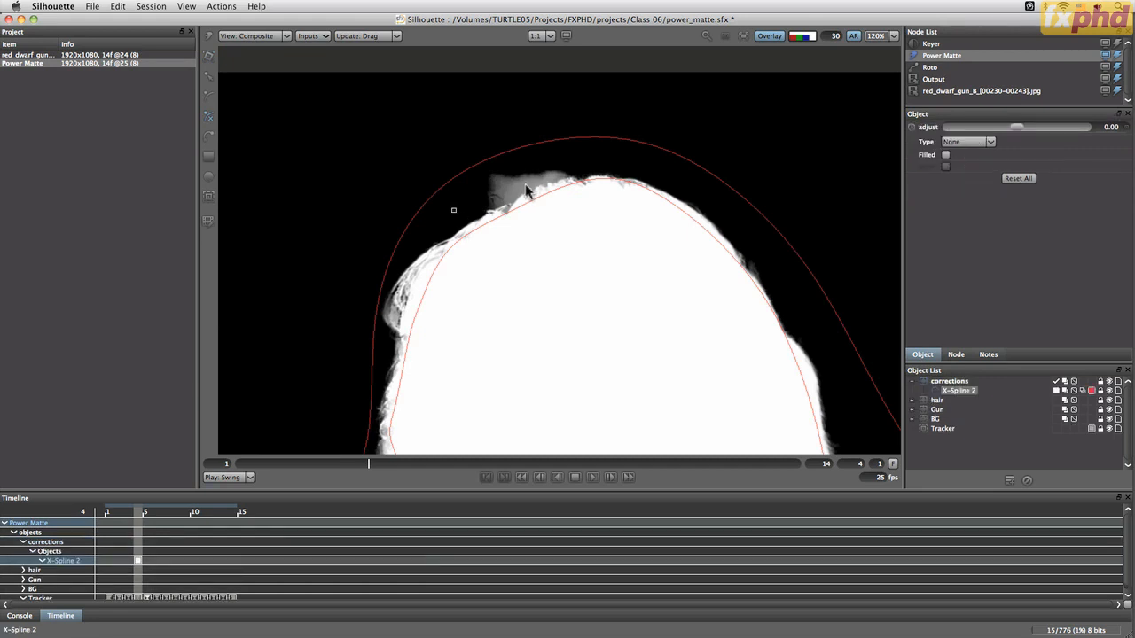
{"action": "left_click", "coordinate": [565, 168]}
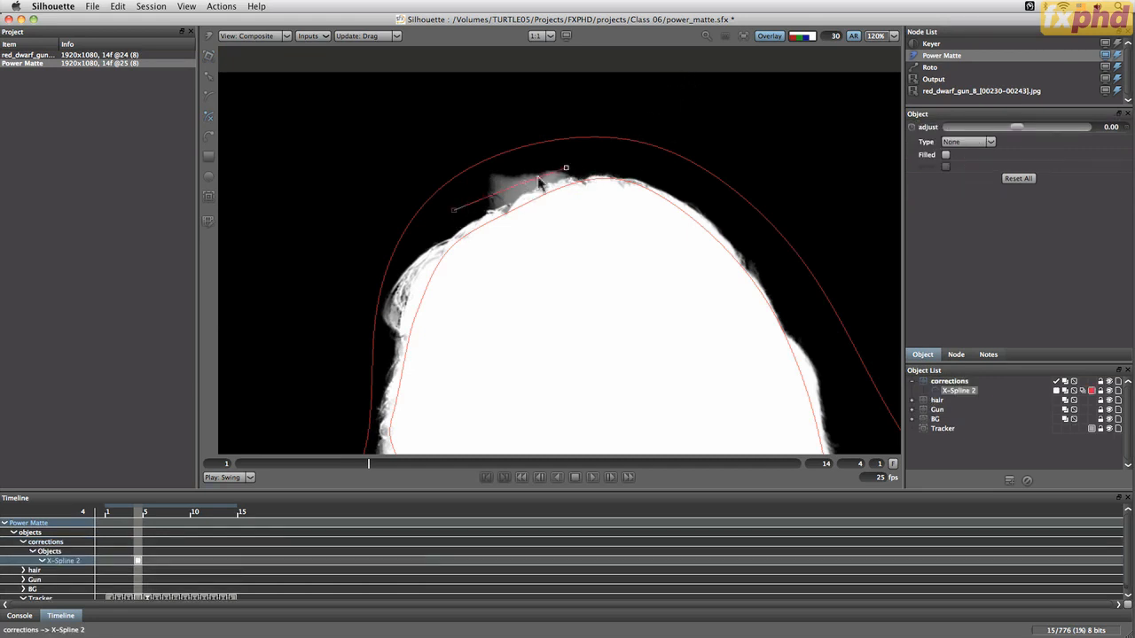
{"action": "key", "text": "Escape"}
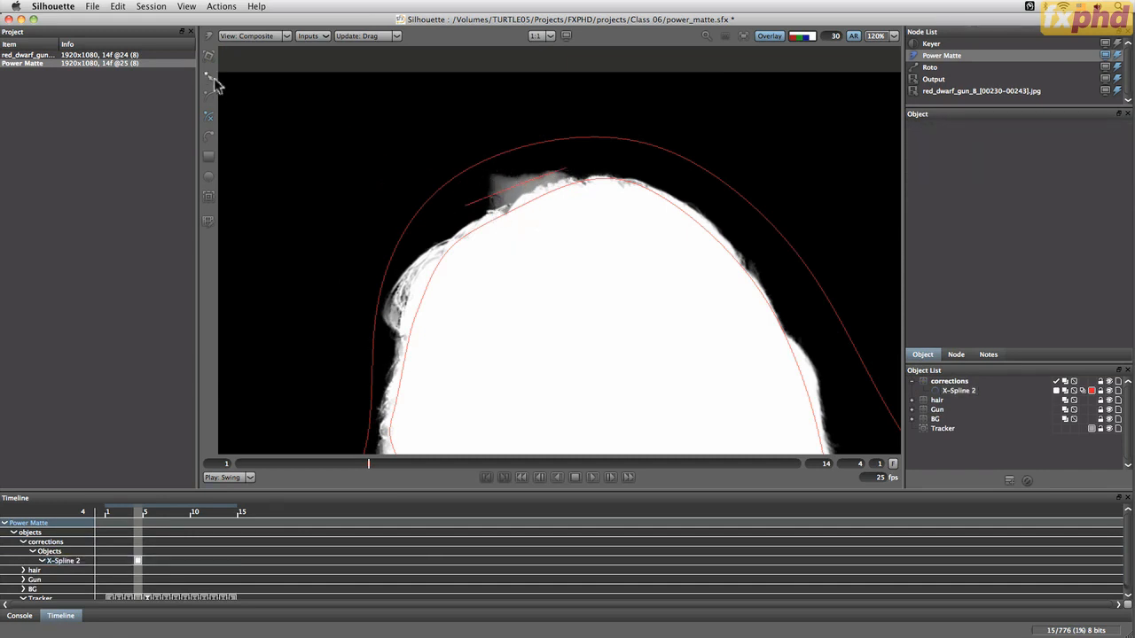
{"action": "left_click", "coordinate": [519, 186]}
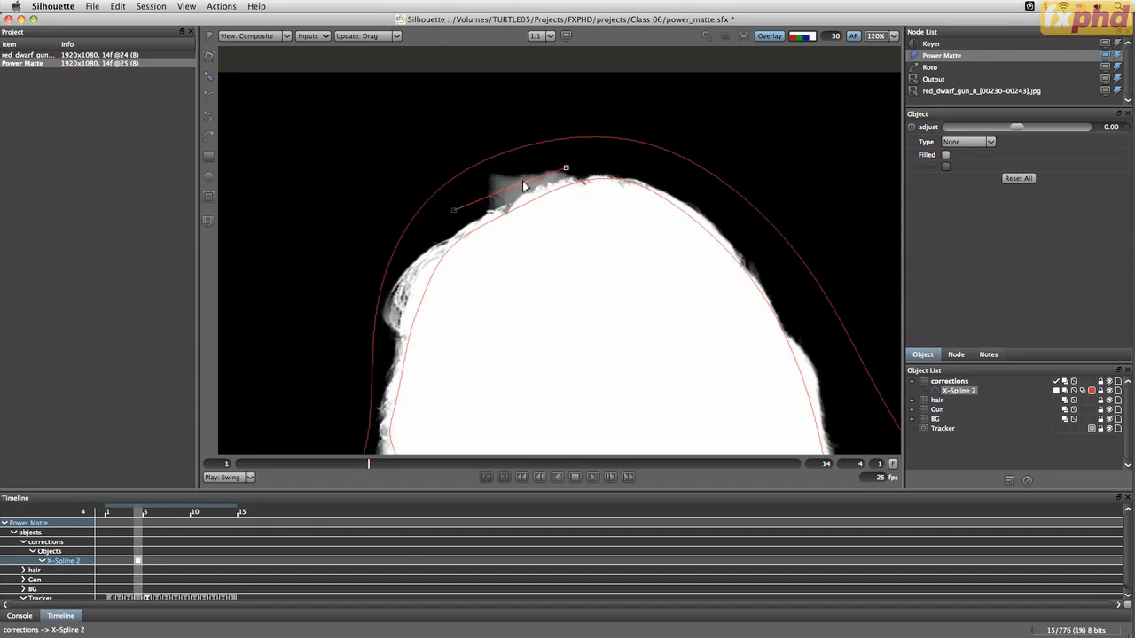
{"action": "left_click_drag", "start_coordinate": [523, 186], "coordinate": [520, 183]}
{"action": "left_click_drag", "start_coordinate": [454, 210], "coordinate": [455, 214]}
Set the correction spline's Type to Background and view the result in the Trimap view
{"action": "left_click", "coordinate": [969, 147]}
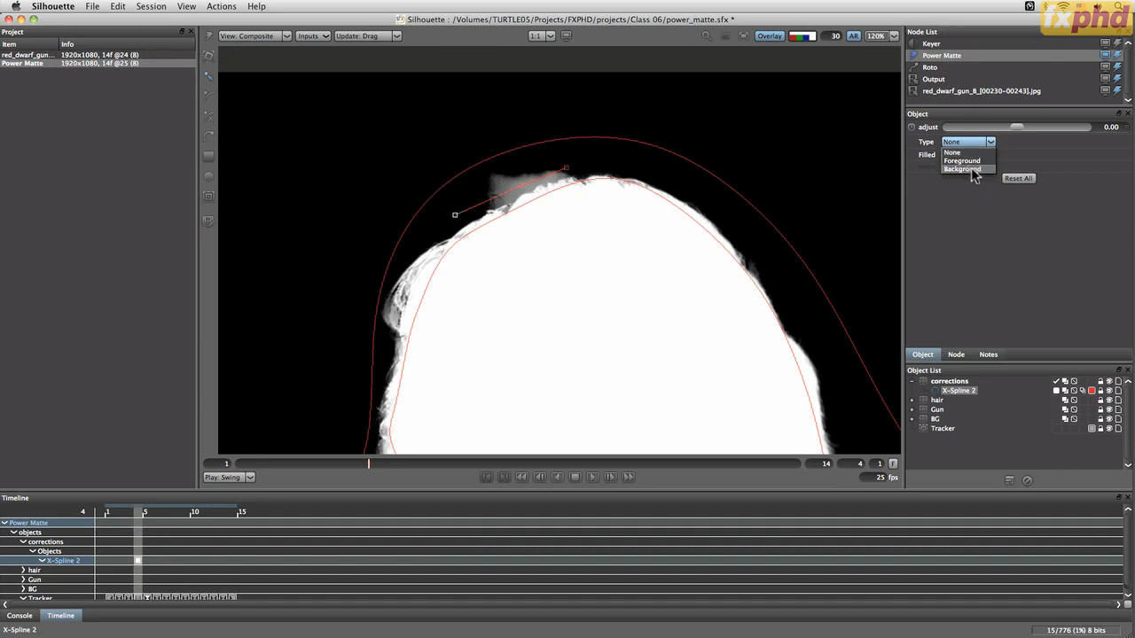
{"action": "left_click", "coordinate": [972, 169]}
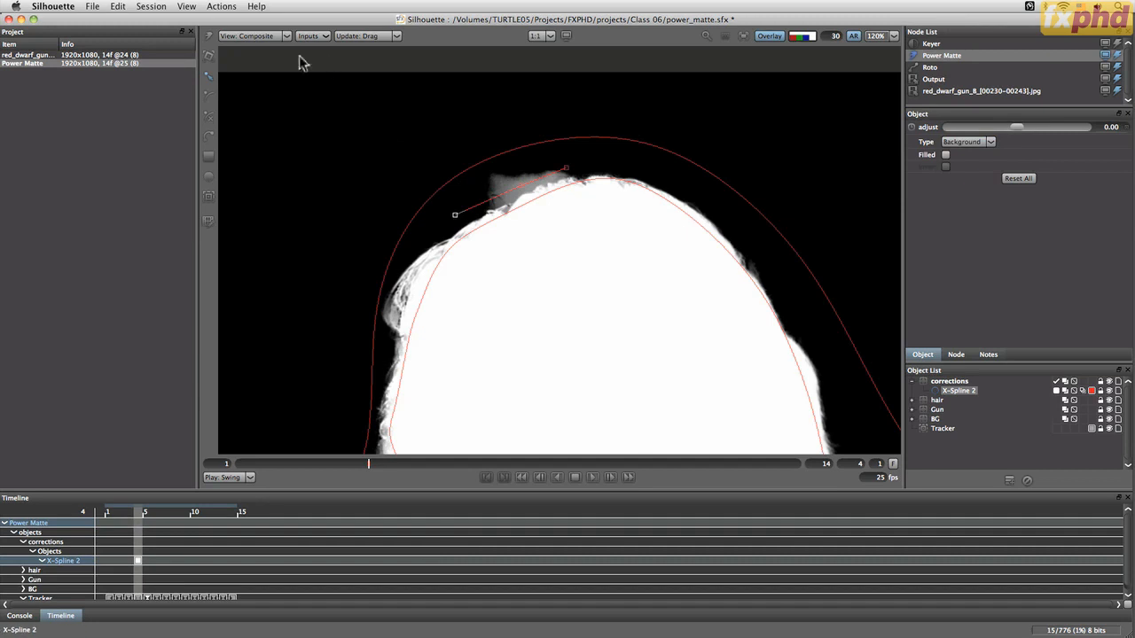
{"action": "left_click", "coordinate": [266, 35]}
{"action": "left_click", "coordinate": [277, 80]}
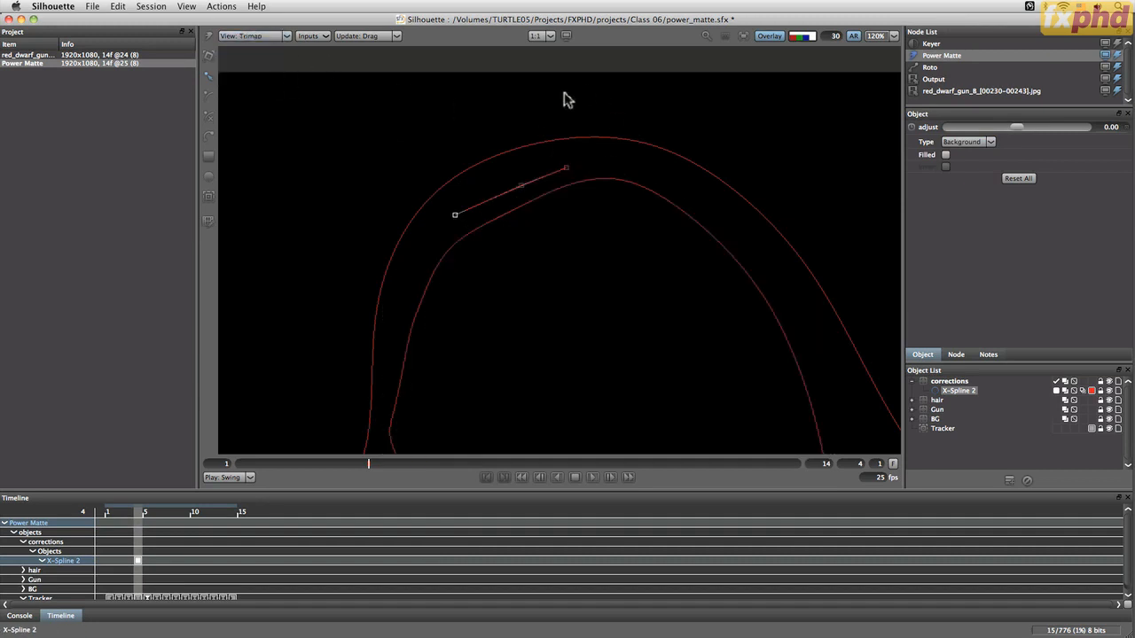
{"action": "left_click", "coordinate": [811, 38]}
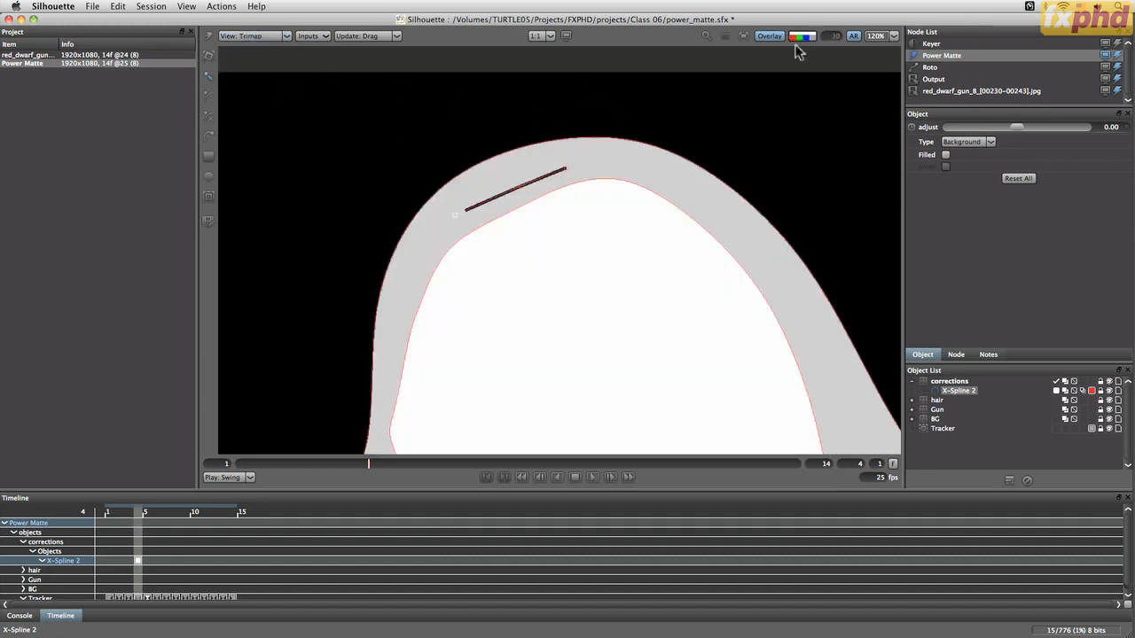
{"action": "left_click", "coordinate": [763, 36]}
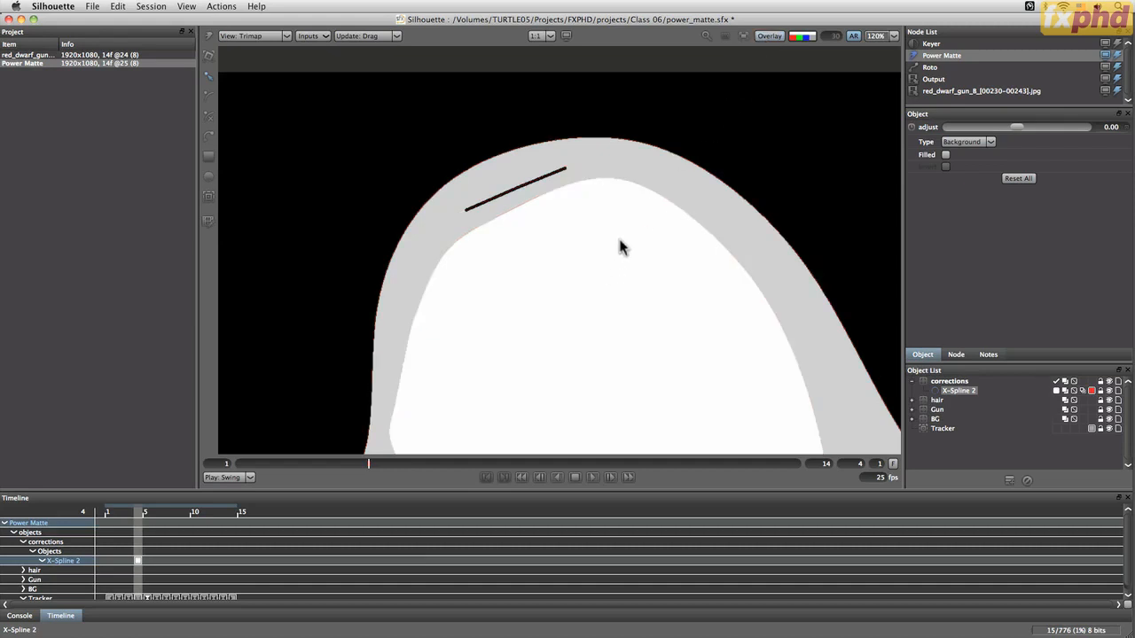
{"action": "scroll", "coordinate": [621, 247], "scroll_direction": "down", "scroll_amount": 5}
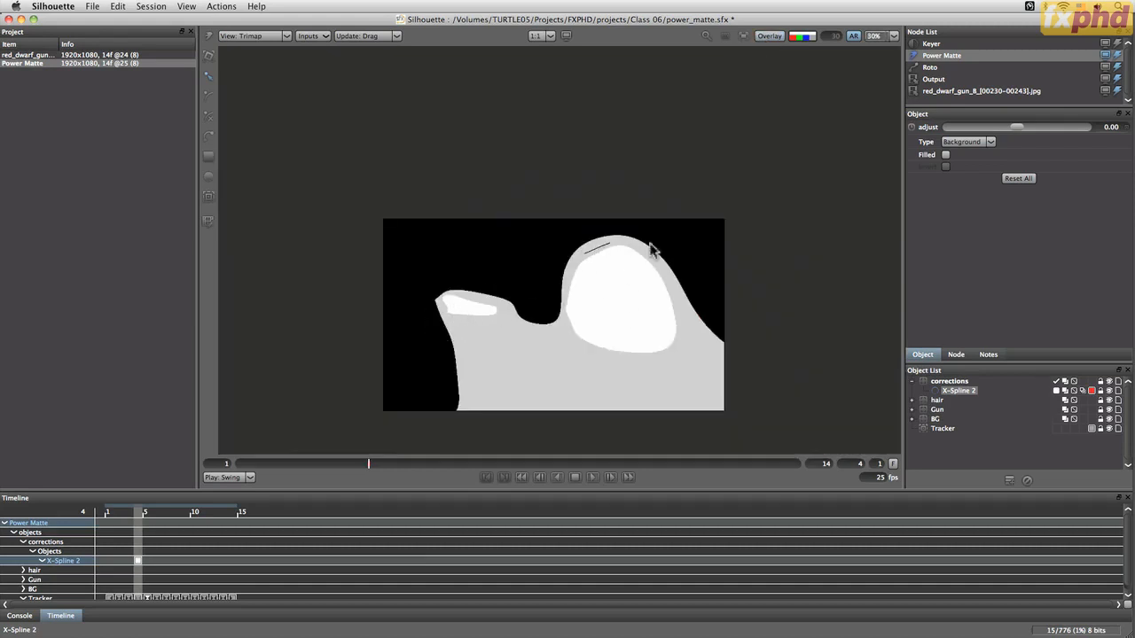
{"action": "scroll", "coordinate": [596, 255], "scroll_direction": "up", "scroll_amount": 5}
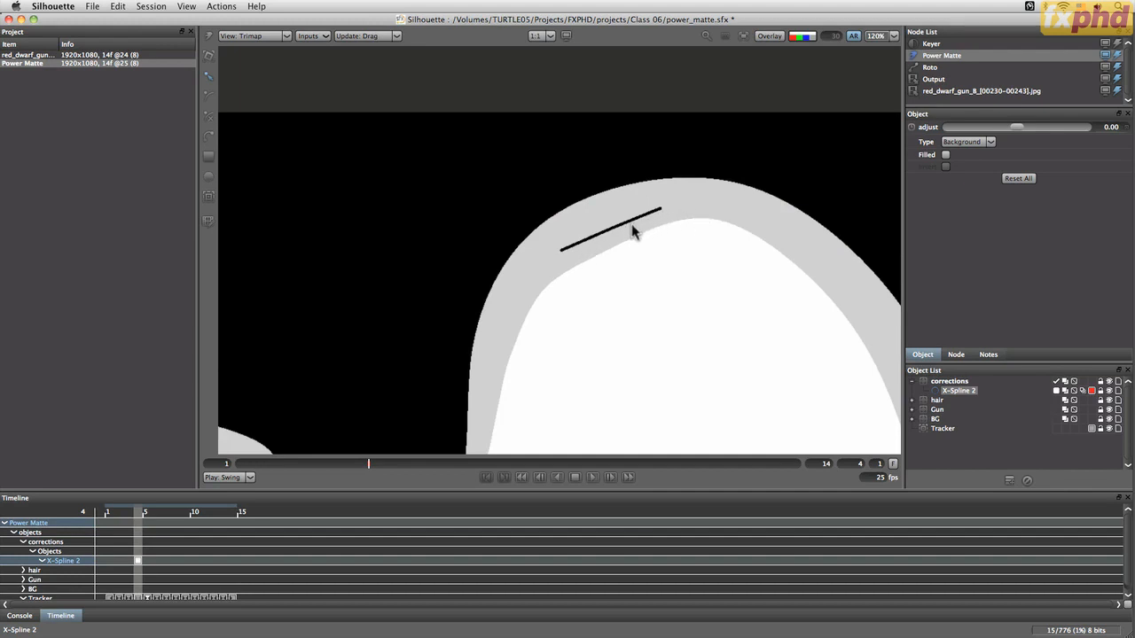
Check the hair edge in the Composite, alpha and Foreground views with the overlay shown
{"action": "key", "text": "4"}
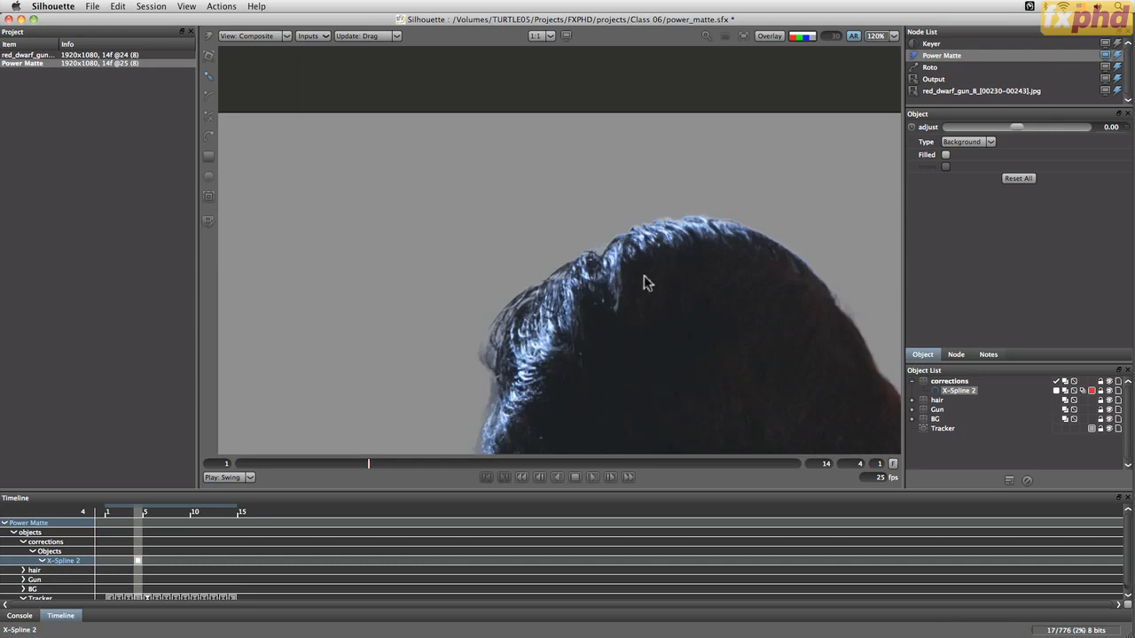
{"action": "key", "text": "a"}
{"action": "key", "text": "a"}
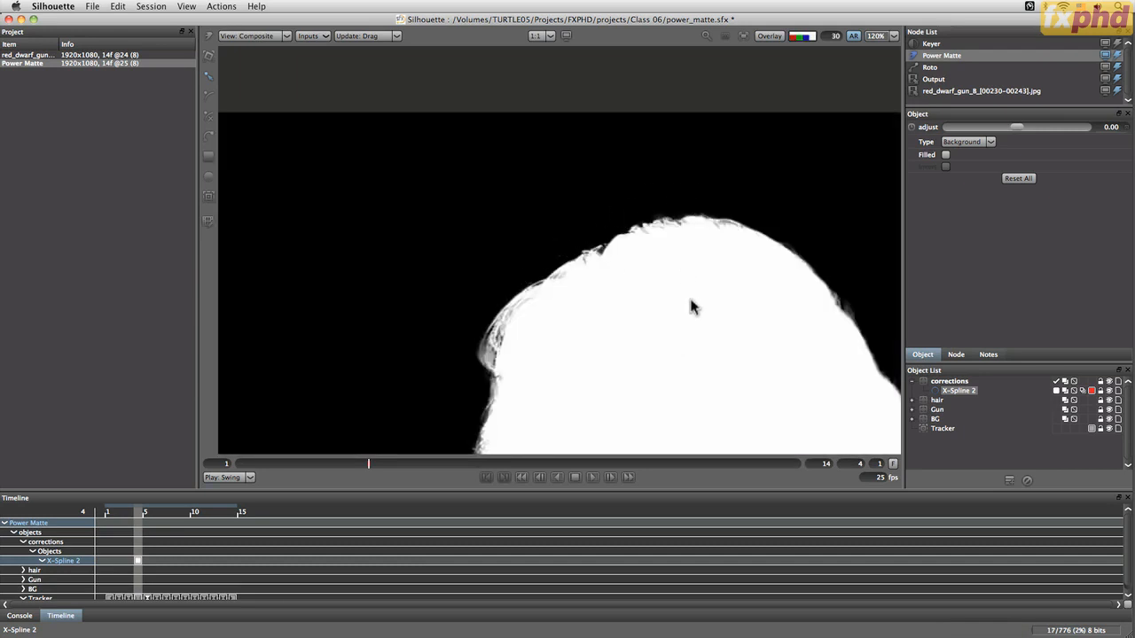
{"action": "key", "text": "a"}
{"action": "key", "text": "a"}
{"action": "key", "text": "f"}
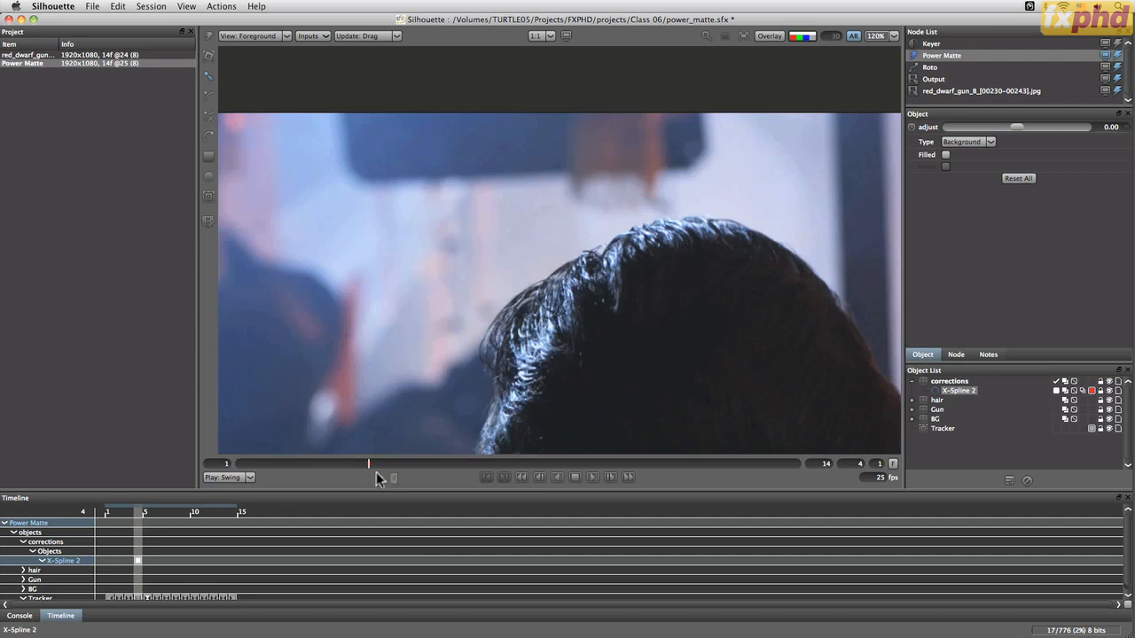
{"action": "left_click", "coordinate": [768, 36]}
Go to frame 1 and reposition the correction spline along the hair's top edge
{"action": "left_click_drag", "start_coordinate": [375, 464], "coordinate": [204, 477]}
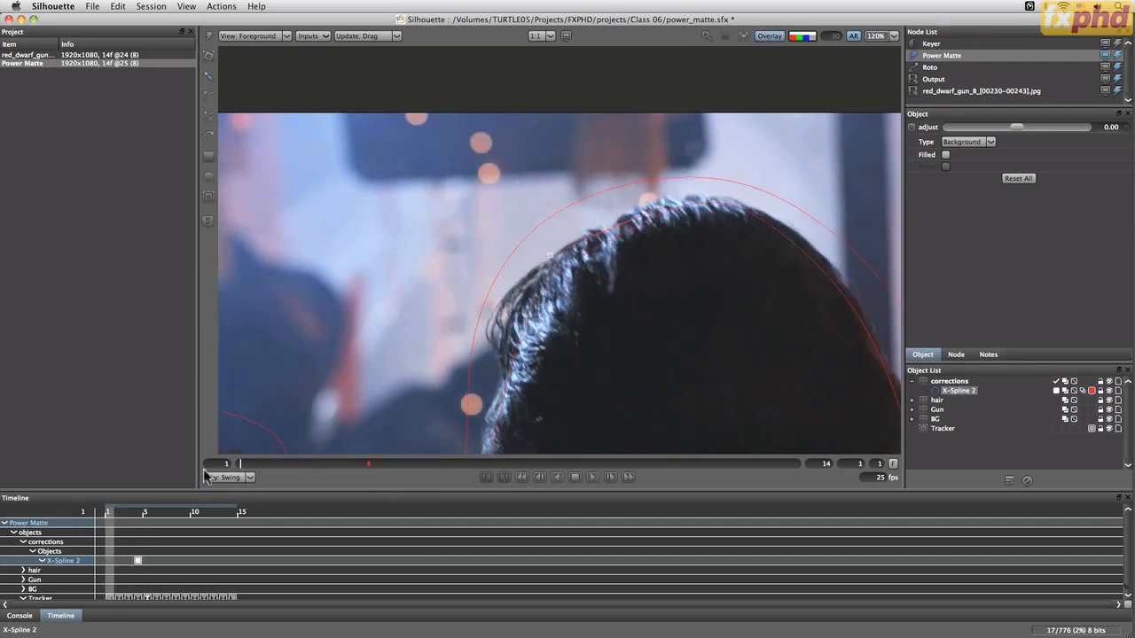
{"action": "left_click", "coordinate": [638, 223]}
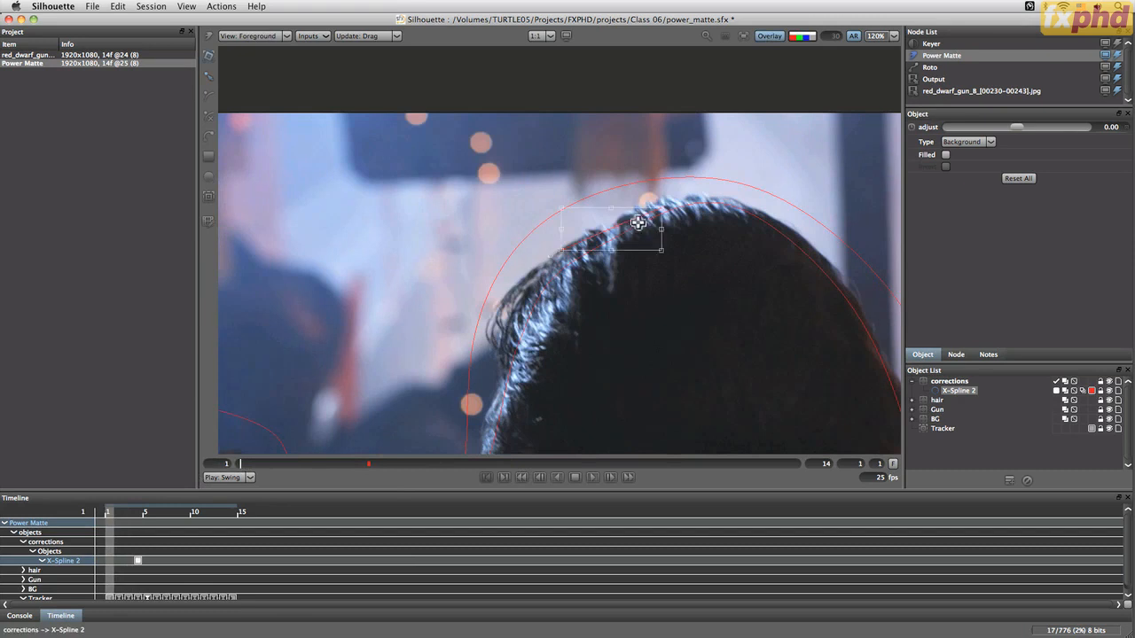
{"action": "left_click", "coordinate": [621, 227]}
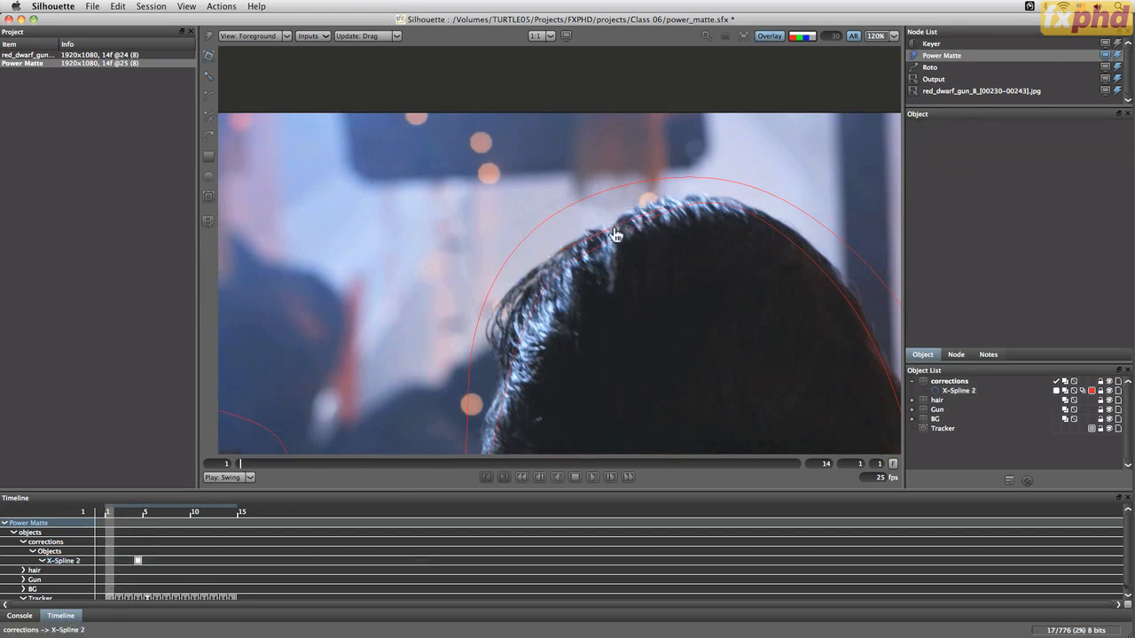
{"action": "left_click_drag", "start_coordinate": [614, 232], "coordinate": [609, 222]}
{"action": "key", "text": "x"}
{"action": "key", "text": "x"}
{"action": "key", "text": "x"}
{"action": "key", "text": "x"}
{"action": "key", "text": "x"}
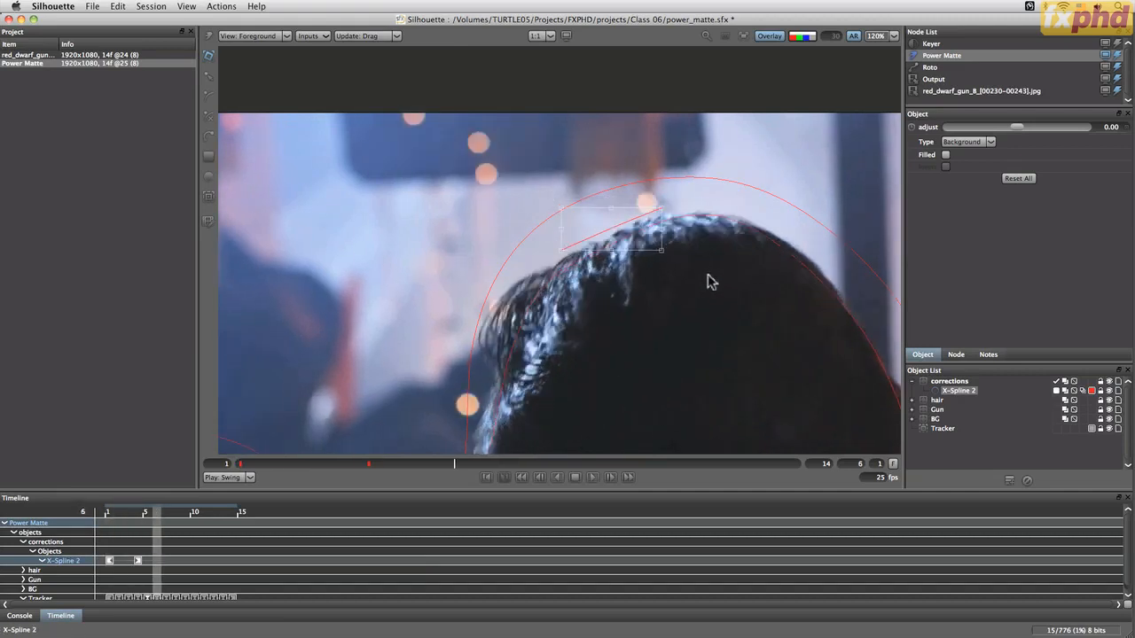
{"action": "key", "text": "x"}
{"action": "key", "text": "x"}
{"action": "key", "text": "x"}
{"action": "key", "text": "z"}
{"action": "key", "text": "z"}
{"action": "key", "text": "z"}
Step forward through the frames, moving the correction spline to follow the hair edge up to frame 14
{"action": "key", "text": "x"}
{"action": "key", "text": "x"}
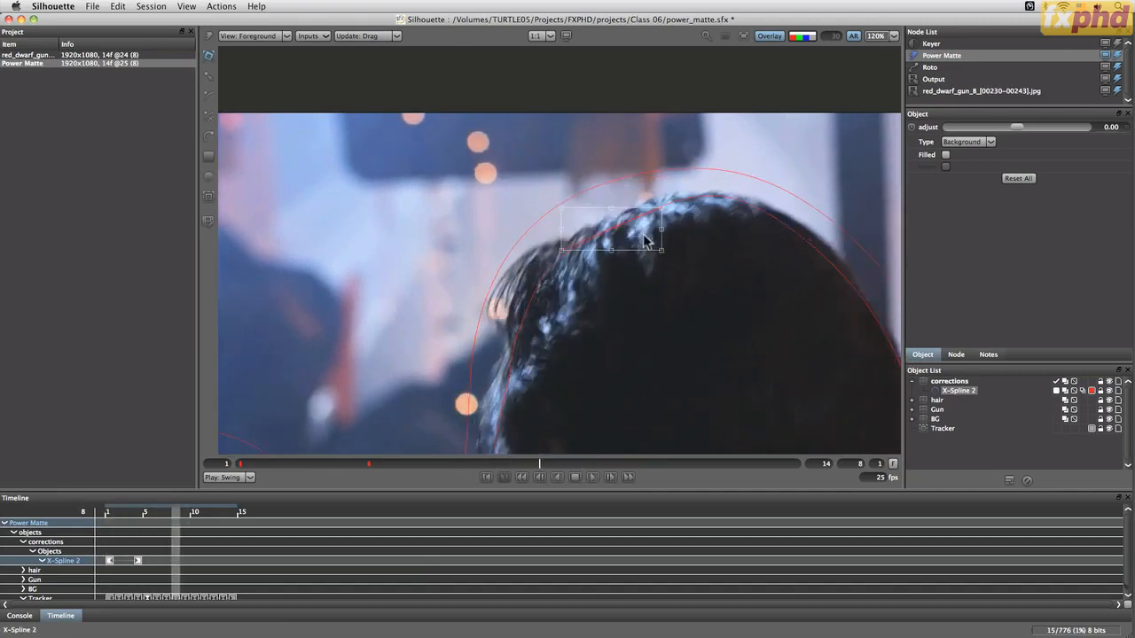
{"action": "key", "text": "x"}
{"action": "key", "text": "x"}
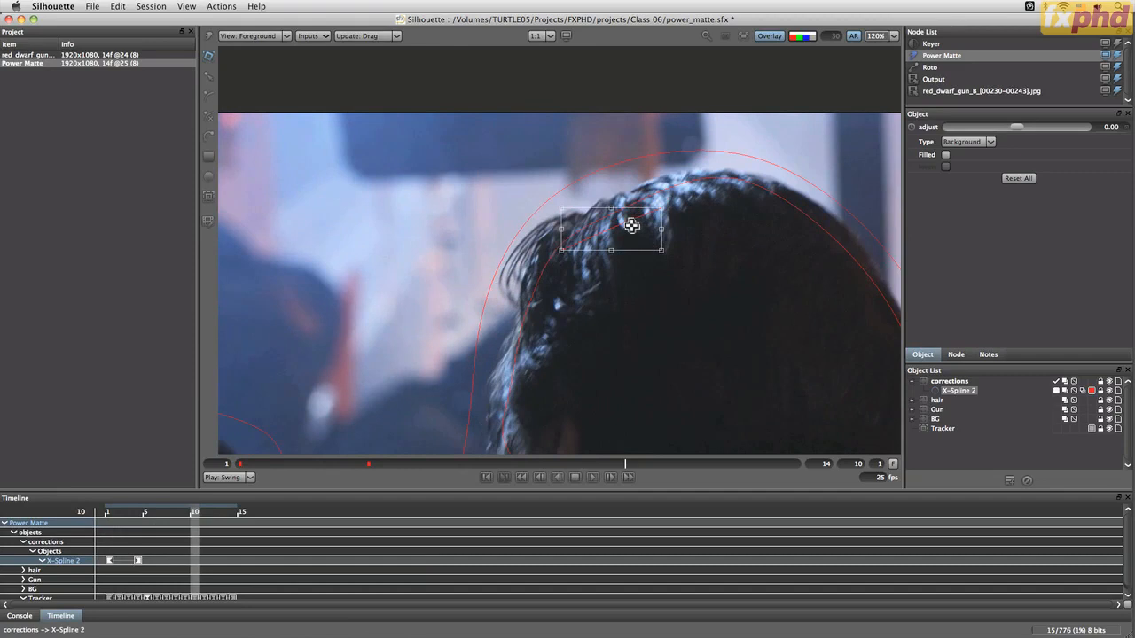
{"action": "key", "text": "x"}
{"action": "left_click_drag", "start_coordinate": [634, 222], "coordinate": [665, 166]}
{"action": "key", "text": "x"}
{"action": "key", "text": "x"}
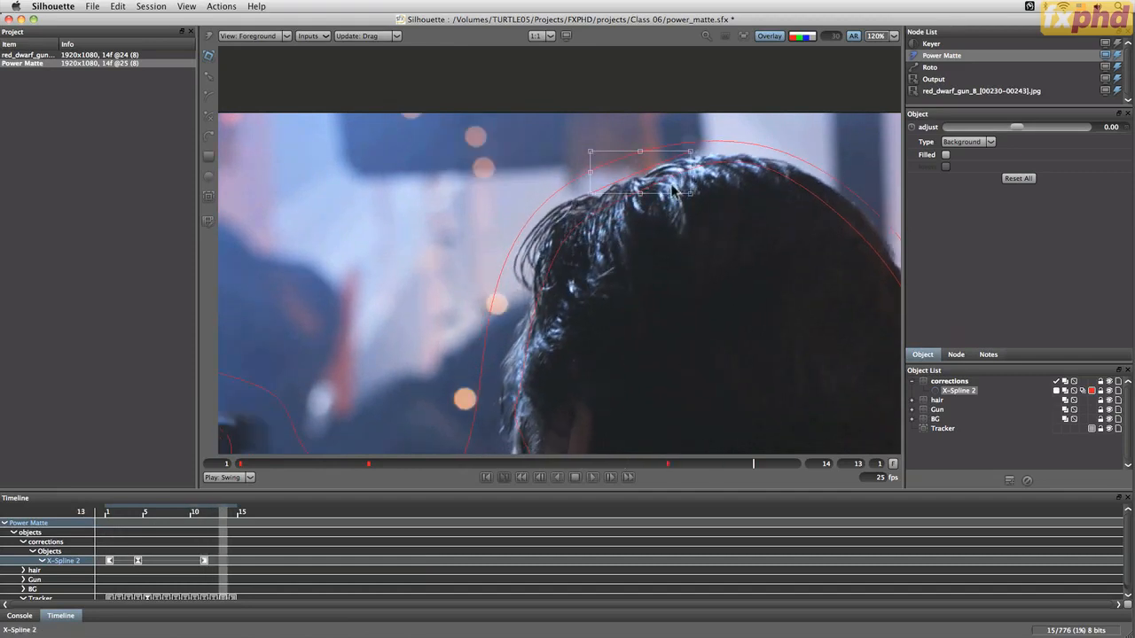
{"action": "left_click", "coordinate": [649, 166]}
{"action": "left_click", "coordinate": [653, 172]}
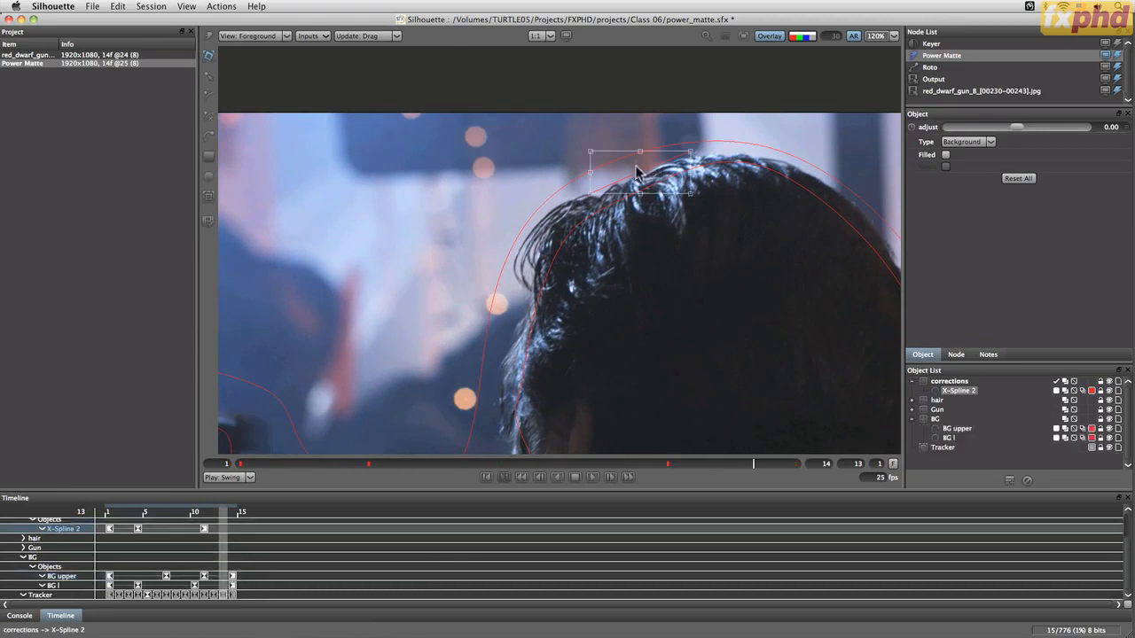
{"action": "left_click", "coordinate": [637, 166]}
{"action": "key", "text": "x"}
{"action": "left_click_drag", "start_coordinate": [636, 167], "coordinate": [651, 170]}
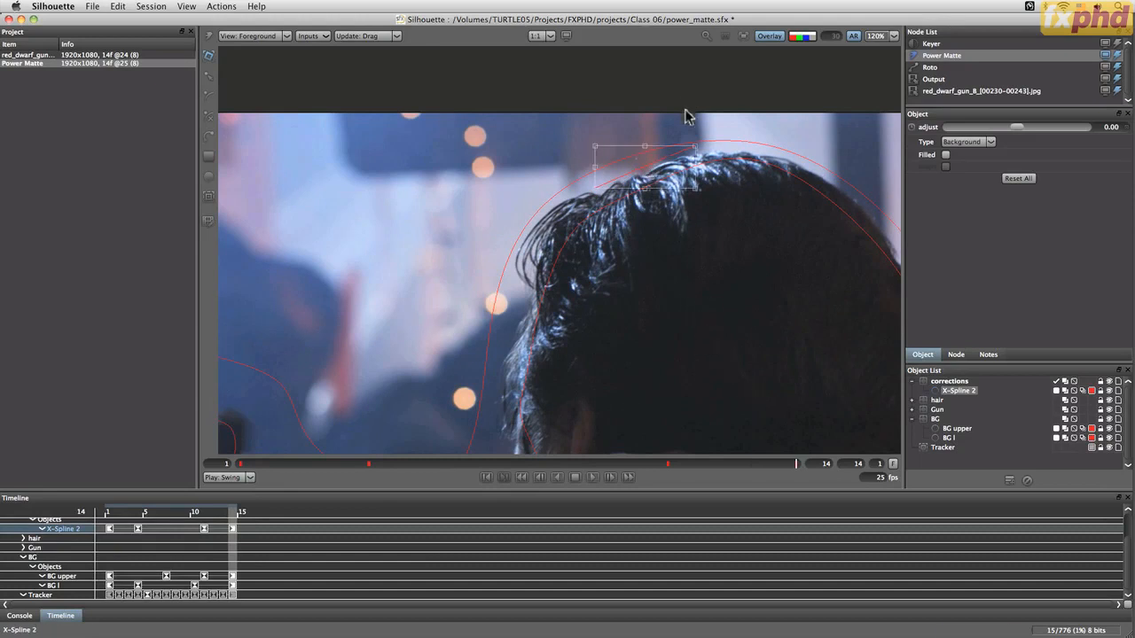
Add a new layer named body, place it below the corrections layer and collapse corrections
{"action": "key", "text": "3"}
{"action": "left_click_drag", "start_coordinate": [740, 373], "coordinate": [635, 244]}
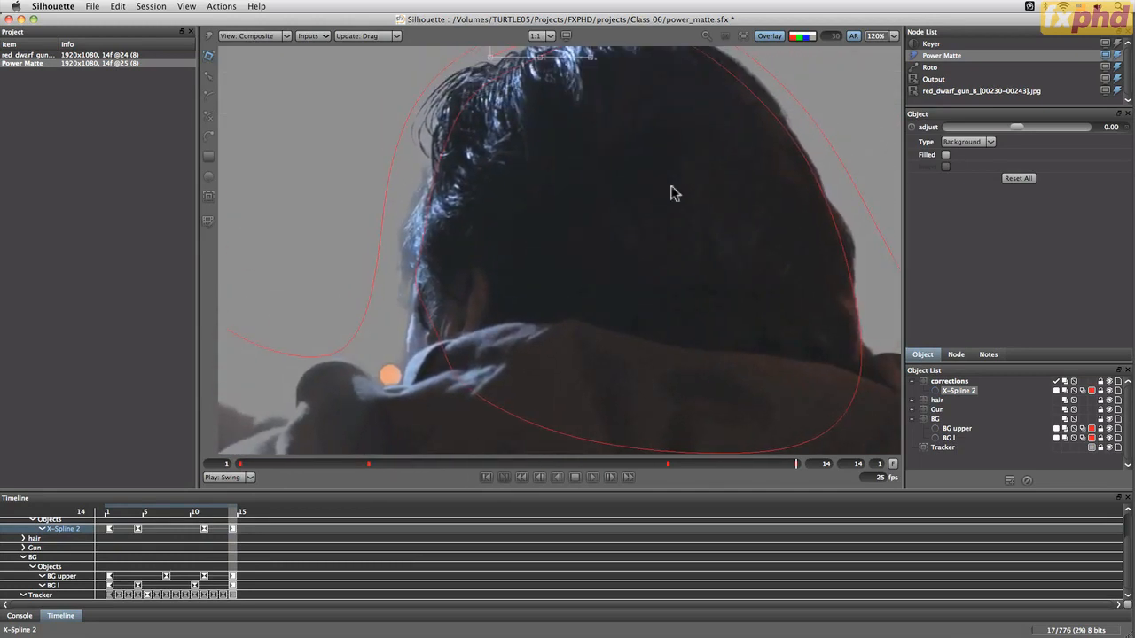
{"action": "key", "text": "f"}
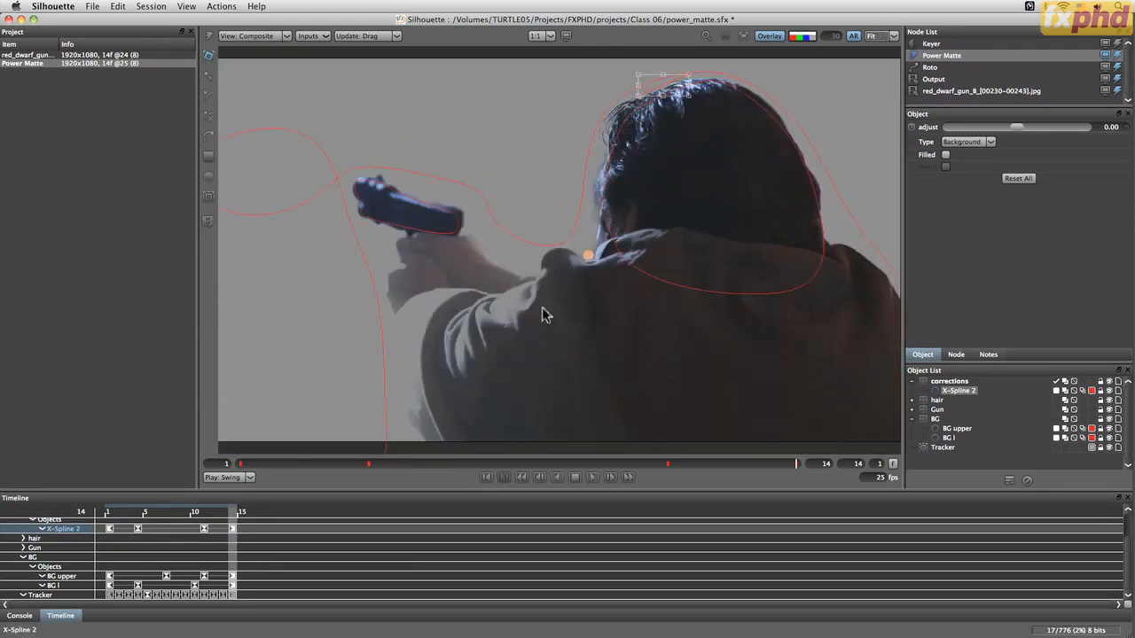
{"action": "left_click", "coordinate": [210, 178]}
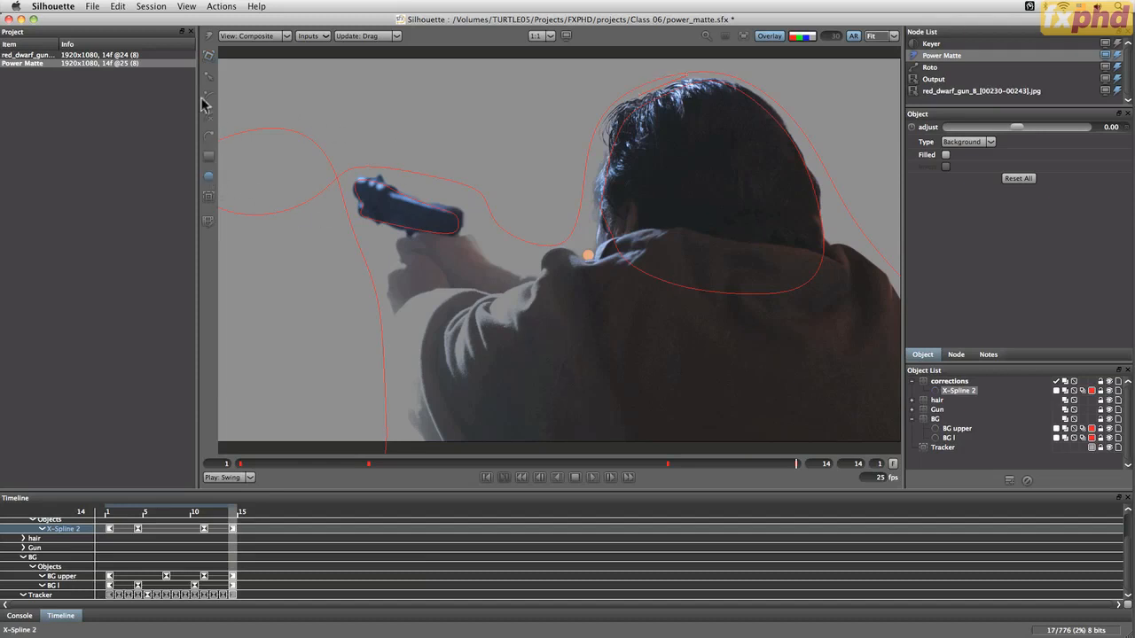
{"action": "left_click", "coordinate": [209, 117]}
{"action": "scroll", "coordinate": [798, 351], "scroll_direction": "down", "scroll_amount": 3}
{"action": "left_click_drag", "start_coordinate": [730, 378], "coordinate": [583, 360]}
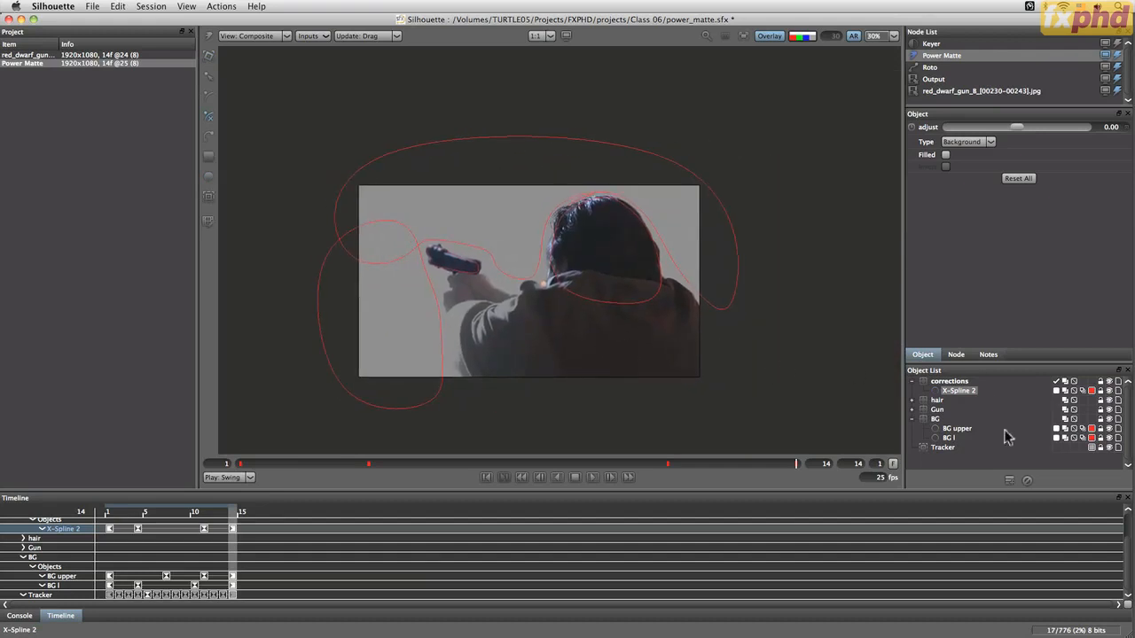
{"action": "left_click", "coordinate": [1010, 481]}
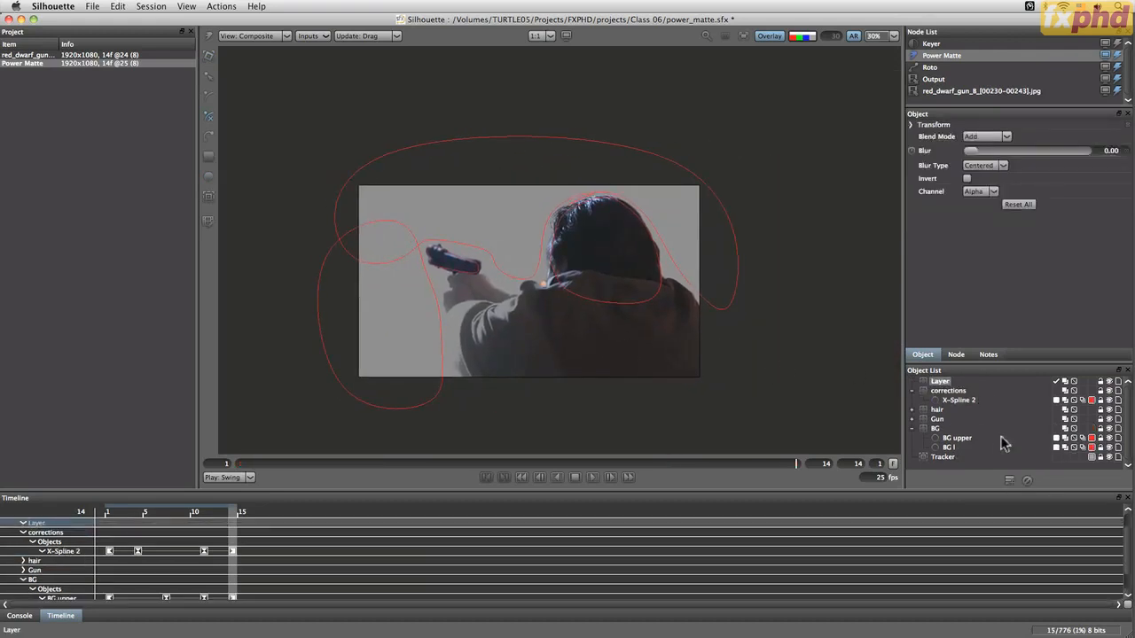
{"action": "left_click", "coordinate": [943, 382]}
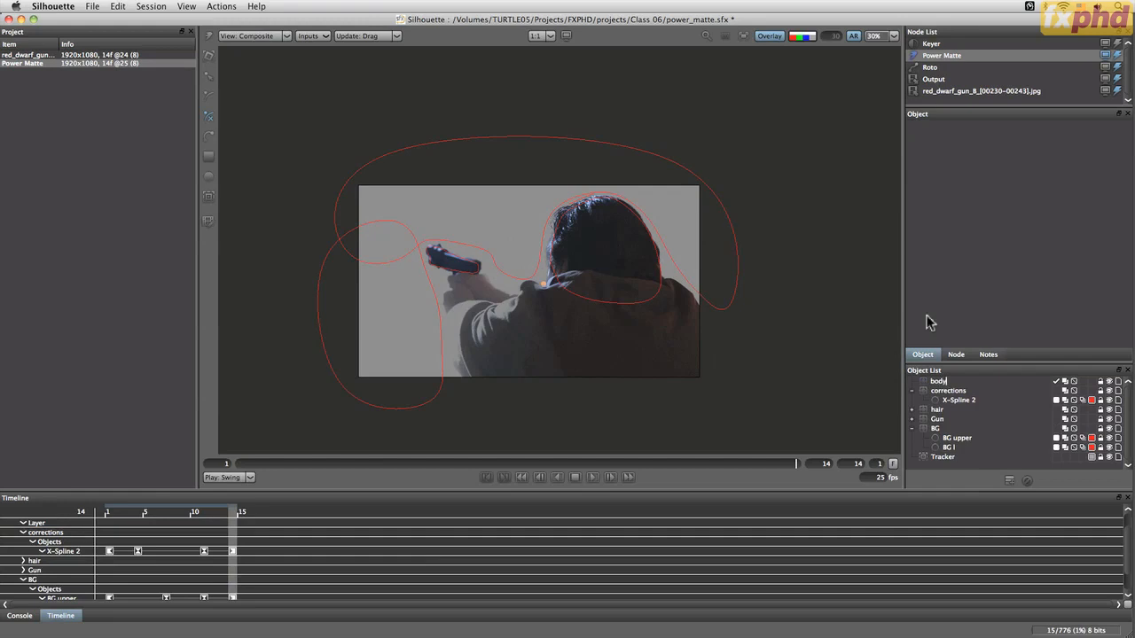
{"action": "left_click_drag", "start_coordinate": [939, 382], "coordinate": [928, 415]}
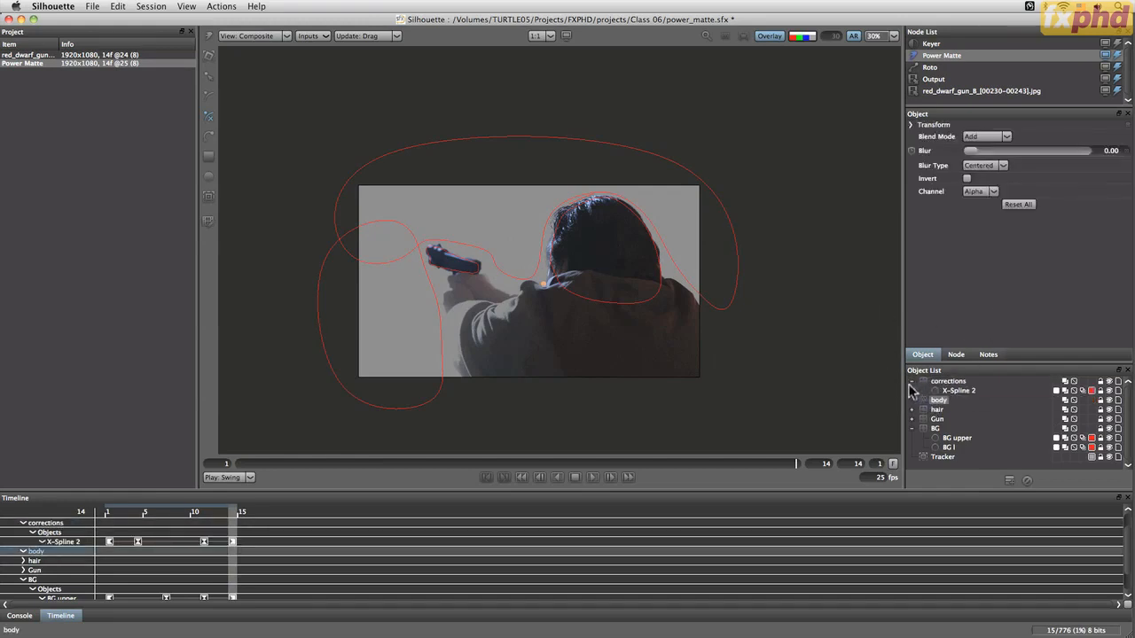
{"action": "left_click", "coordinate": [911, 382]}
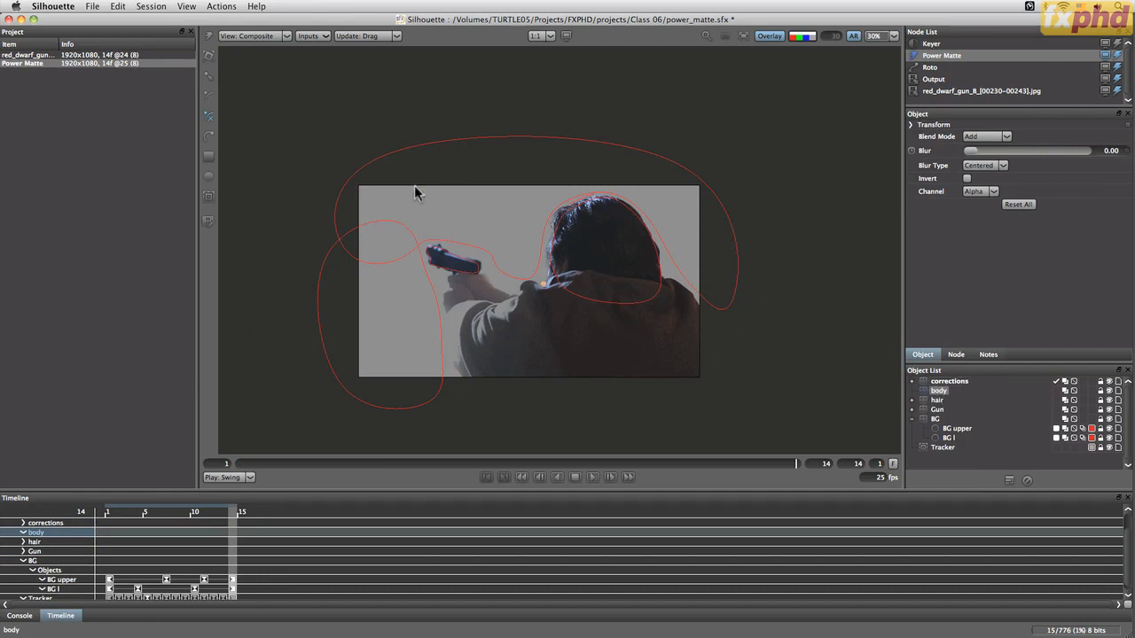
Draw a tall Foreground rectangle over the man's arm inside the body layer
{"action": "left_click", "coordinate": [209, 157]}
{"action": "left_click_drag", "start_coordinate": [408, 89], "coordinate": [548, 377]}
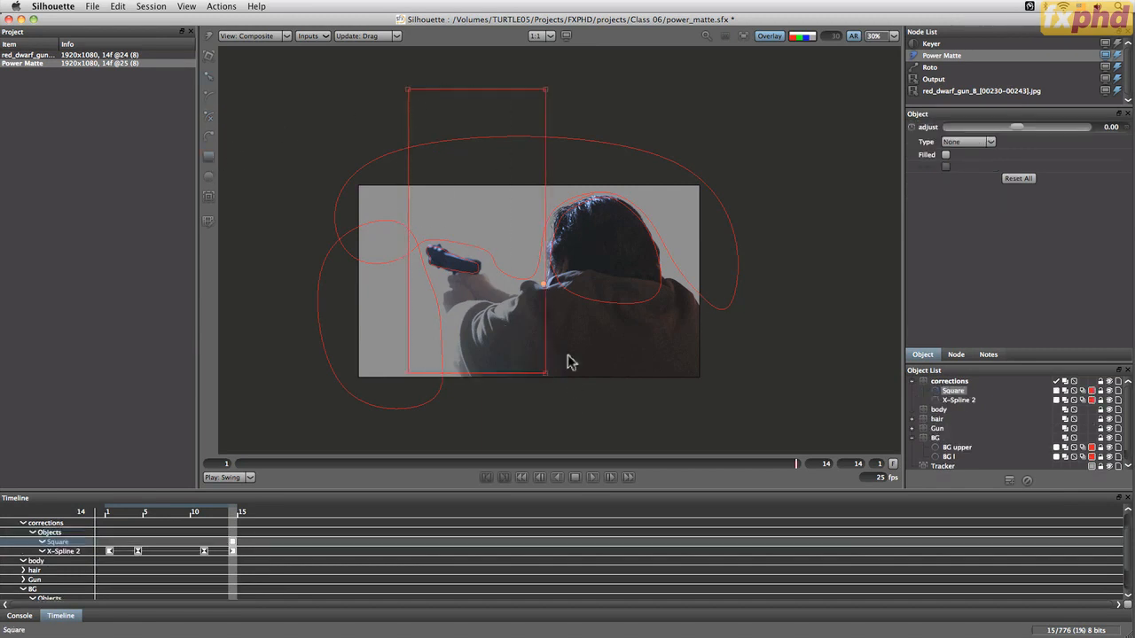
{"action": "left_click_drag", "start_coordinate": [955, 393], "coordinate": [938, 403]}
{"action": "left_click", "coordinate": [958, 140]}
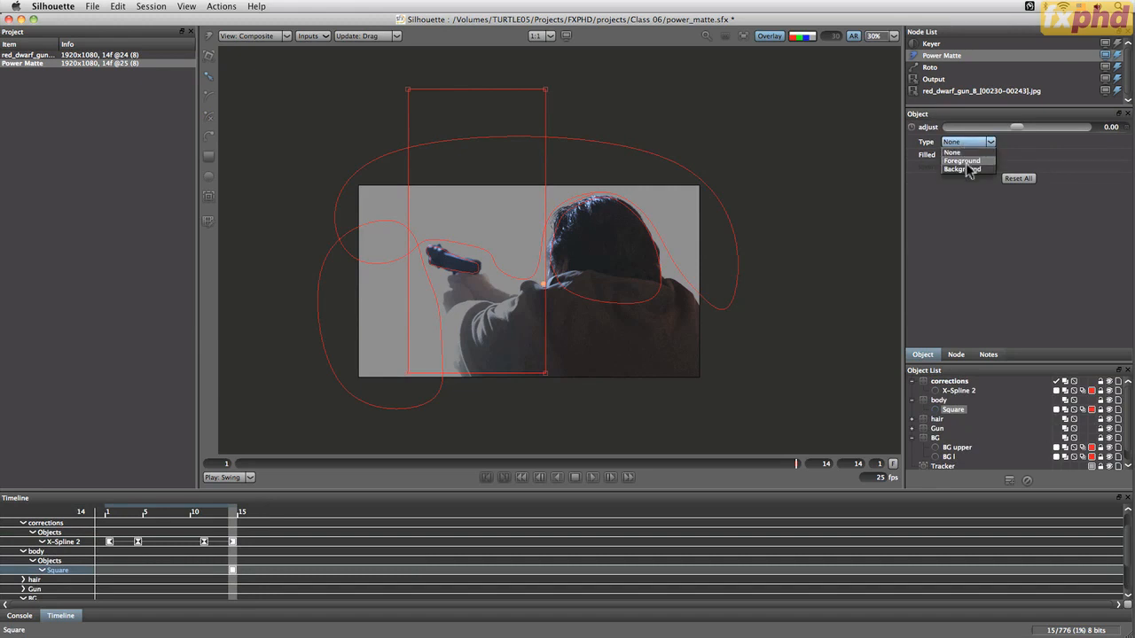
{"action": "left_click", "coordinate": [962, 161]}
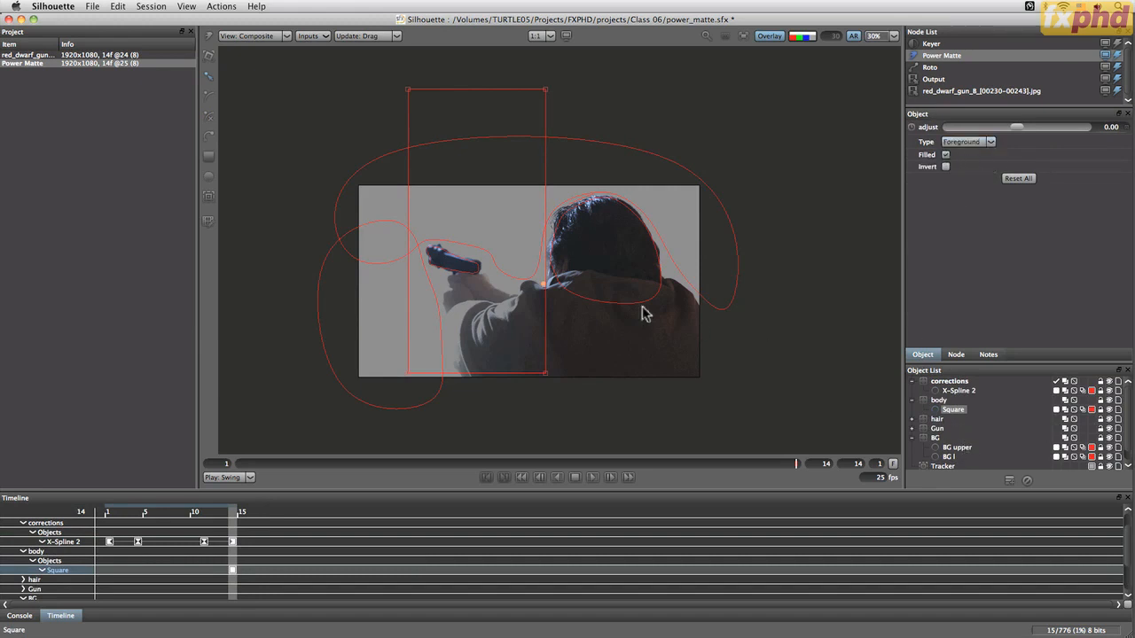
Switch the viewer to Trimap and collapse the body and BG layers
{"action": "left_click", "coordinate": [266, 36]}
{"action": "left_click", "coordinate": [281, 88]}
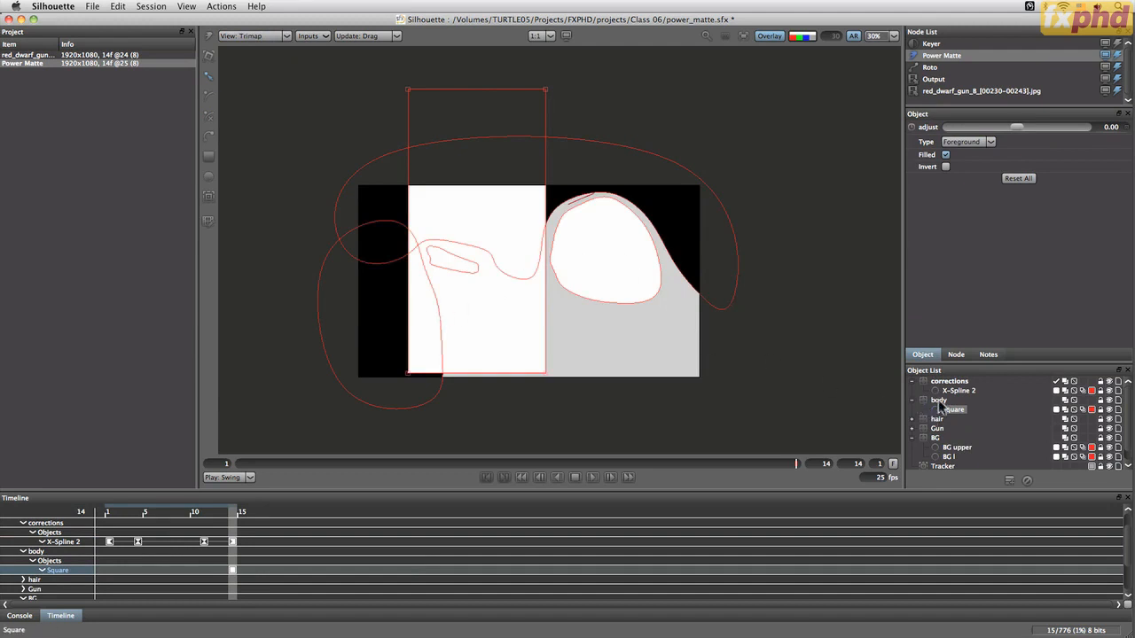
{"action": "left_click", "coordinate": [912, 400]}
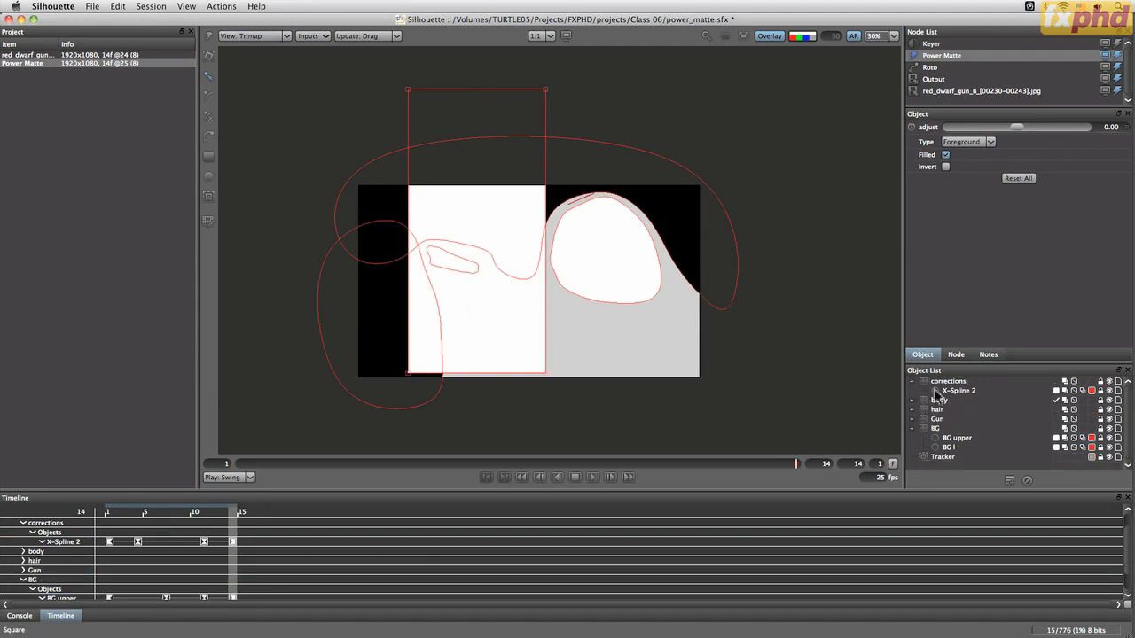
{"action": "left_click", "coordinate": [914, 429]}
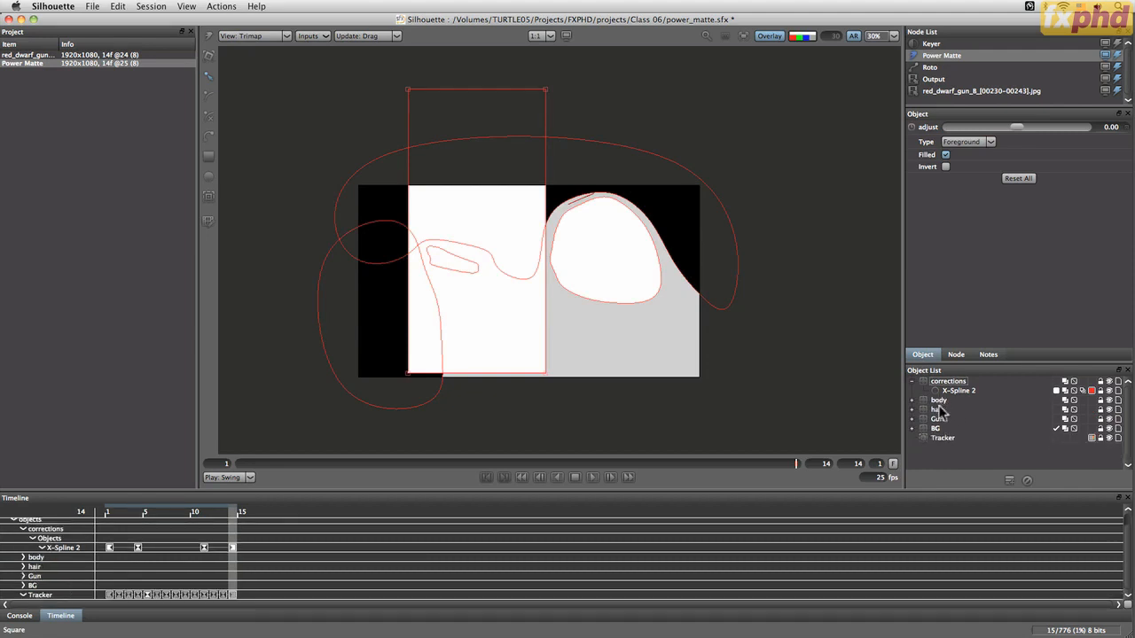
Move the body layer to the bottom of the layer list and back under corrections
{"action": "left_click_drag", "start_coordinate": [938, 404], "coordinate": [950, 448]}
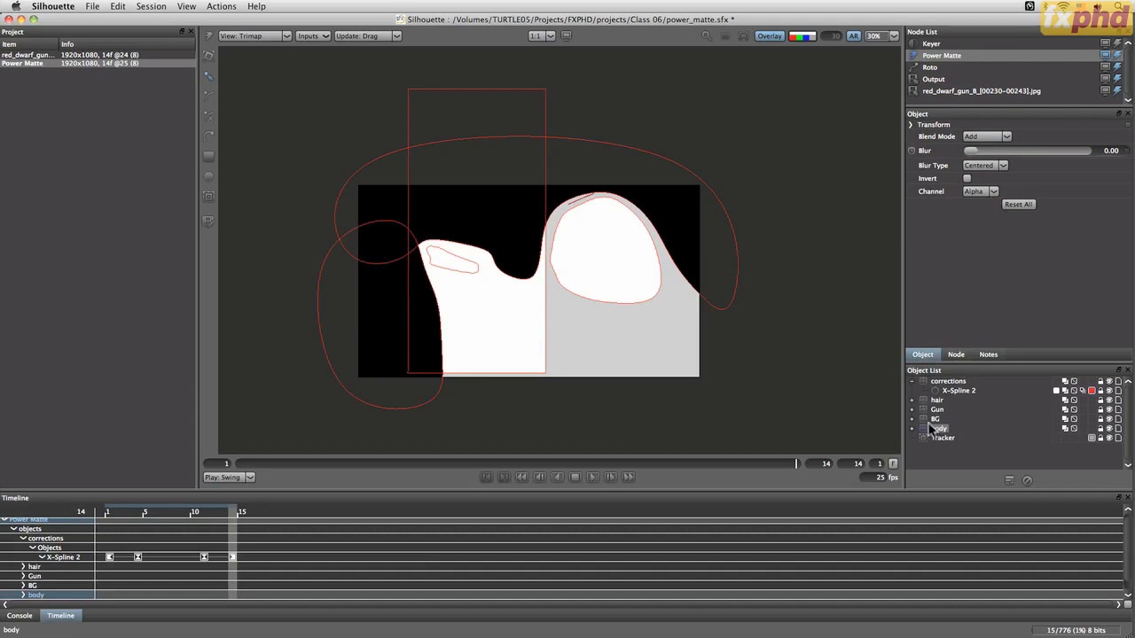
{"action": "left_click_drag", "start_coordinate": [940, 430], "coordinate": [914, 402]}
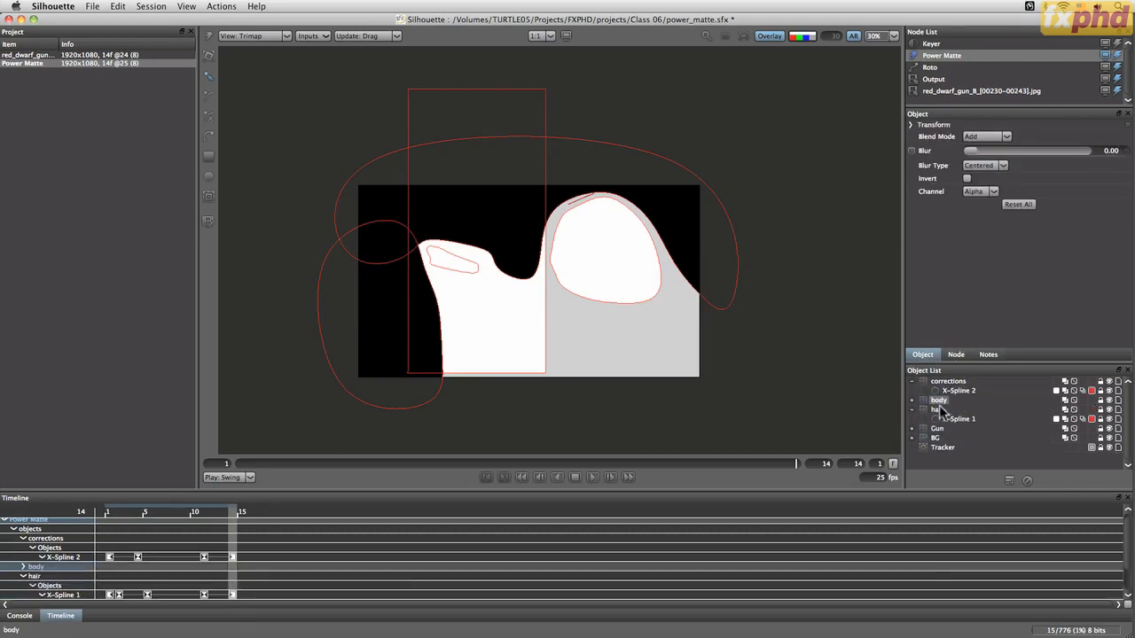
Delete the rectangle from the body layer
{"action": "left_click", "coordinate": [911, 400]}
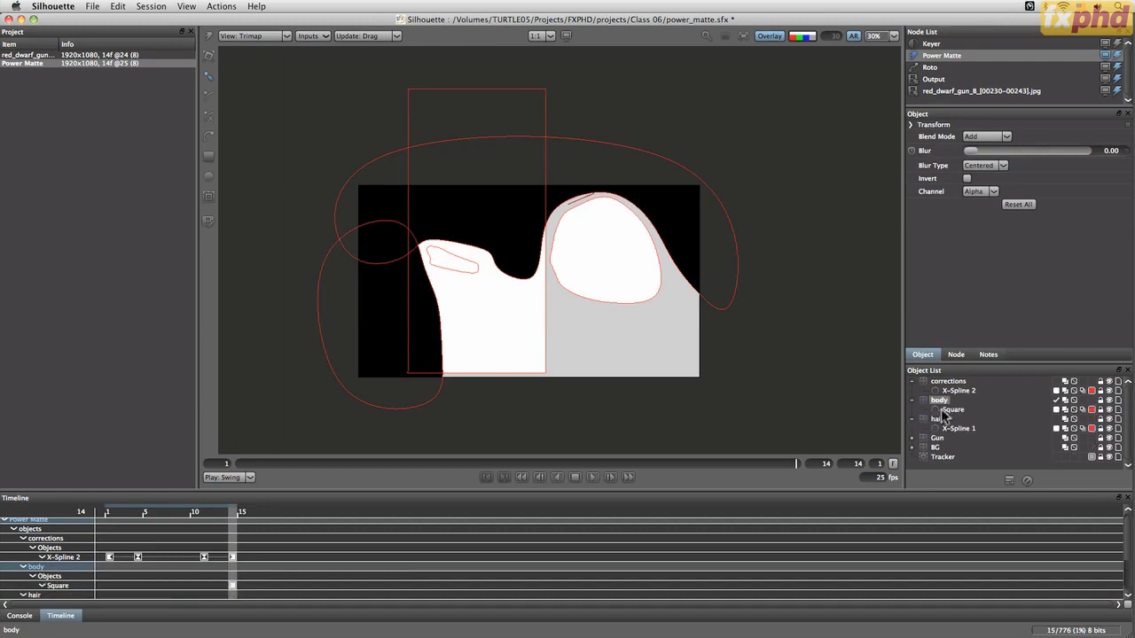
{"action": "left_click", "coordinate": [951, 410]}
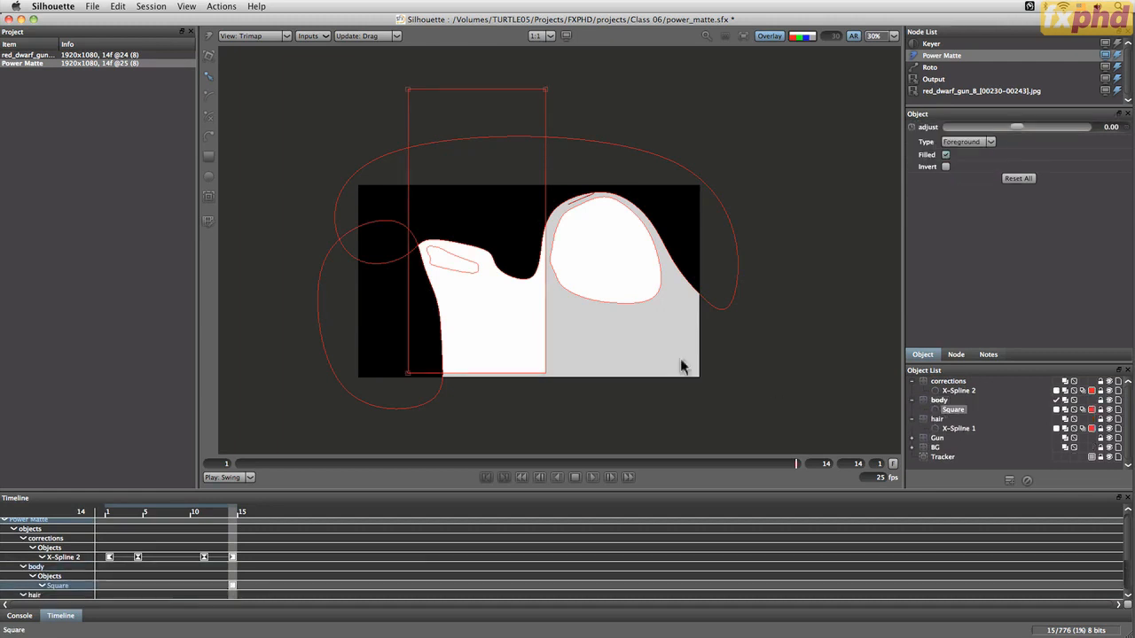
{"action": "left_click", "coordinate": [1027, 482]}
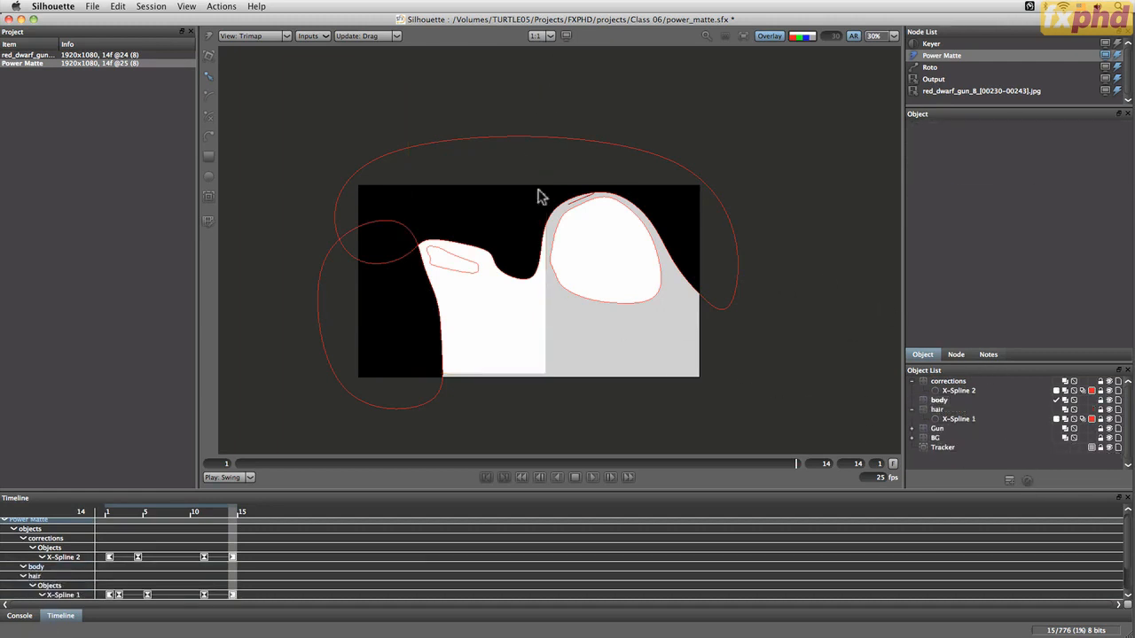
Switch to the Foreground view and draw a closed X-Spline around the man's shoulders and body in the body layer
{"action": "left_click", "coordinate": [252, 35]}
{"action": "left_click", "coordinate": [252, 40]}
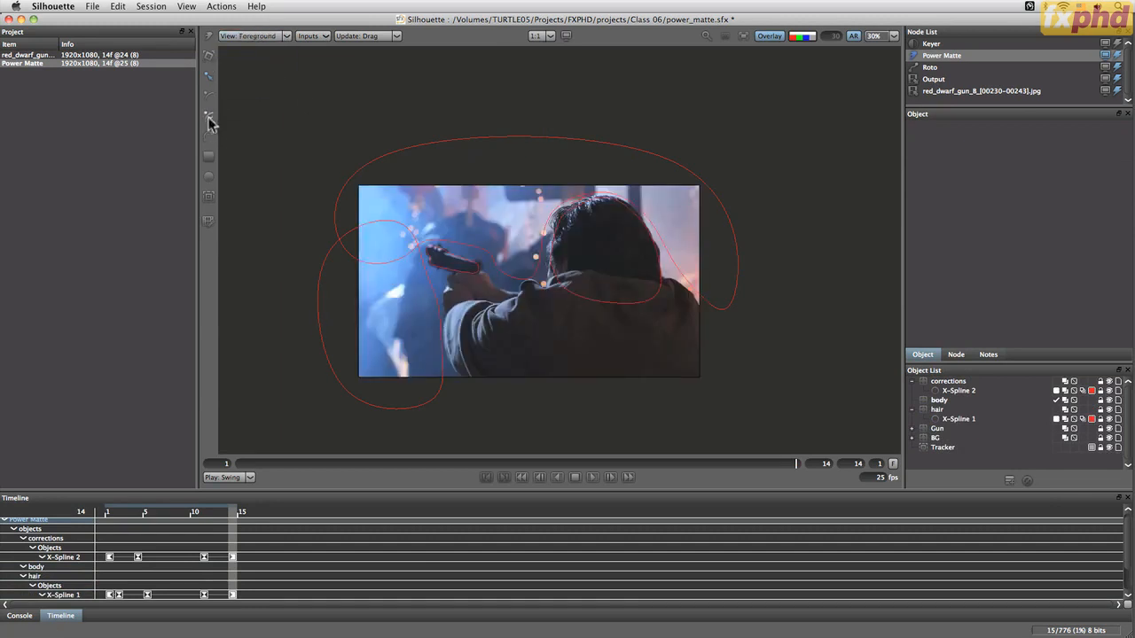
{"action": "left_click", "coordinate": [775, 350]}
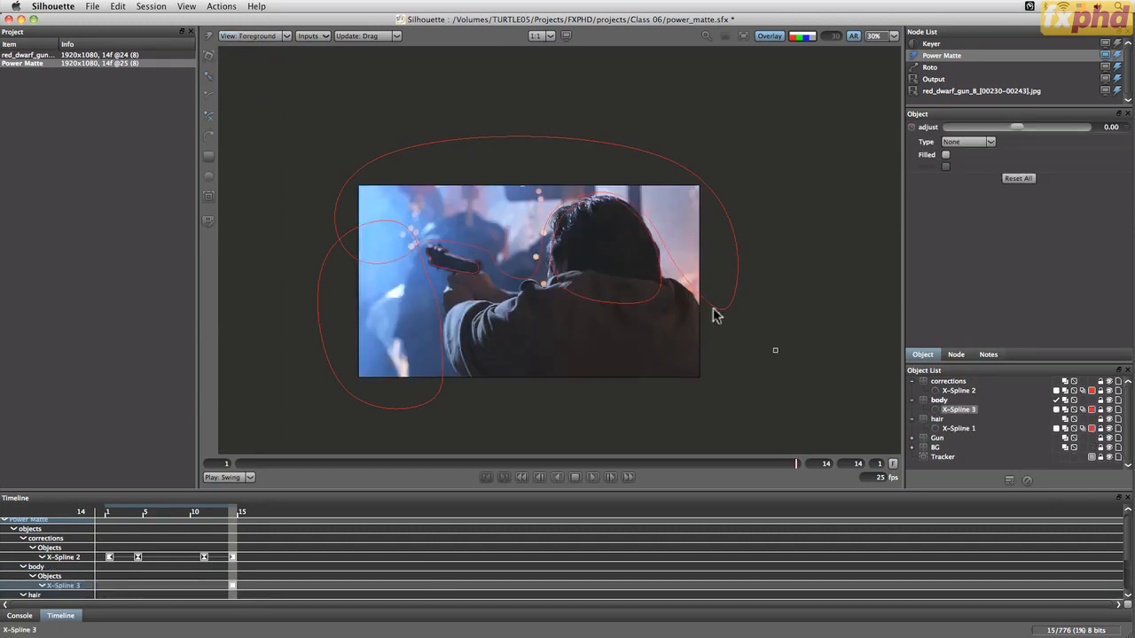
{"action": "left_click", "coordinate": [657, 282]}
{"action": "left_click", "coordinate": [551, 292]}
{"action": "left_click", "coordinate": [504, 309]}
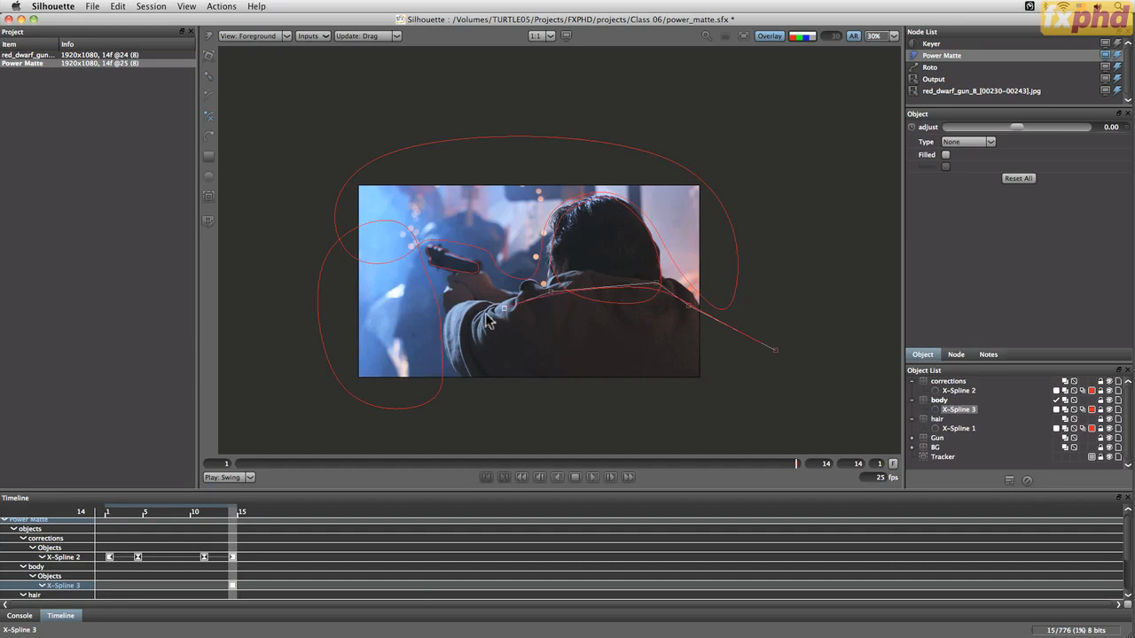
{"action": "left_click", "coordinate": [448, 325]}
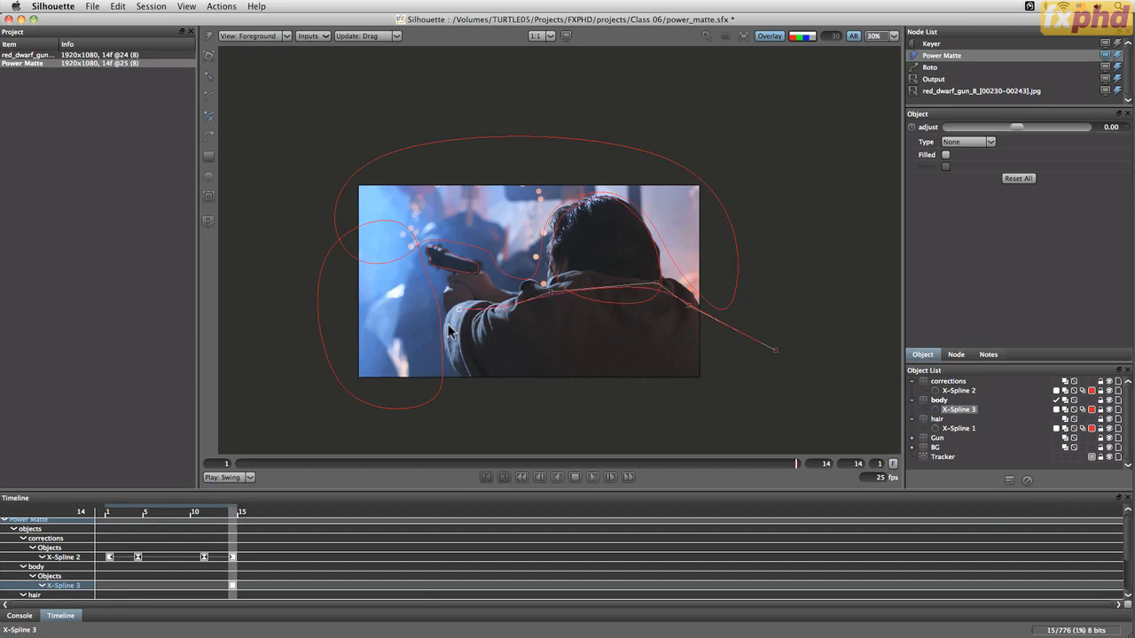
{"action": "left_click", "coordinate": [470, 389]}
{"action": "left_click", "coordinate": [795, 409]}
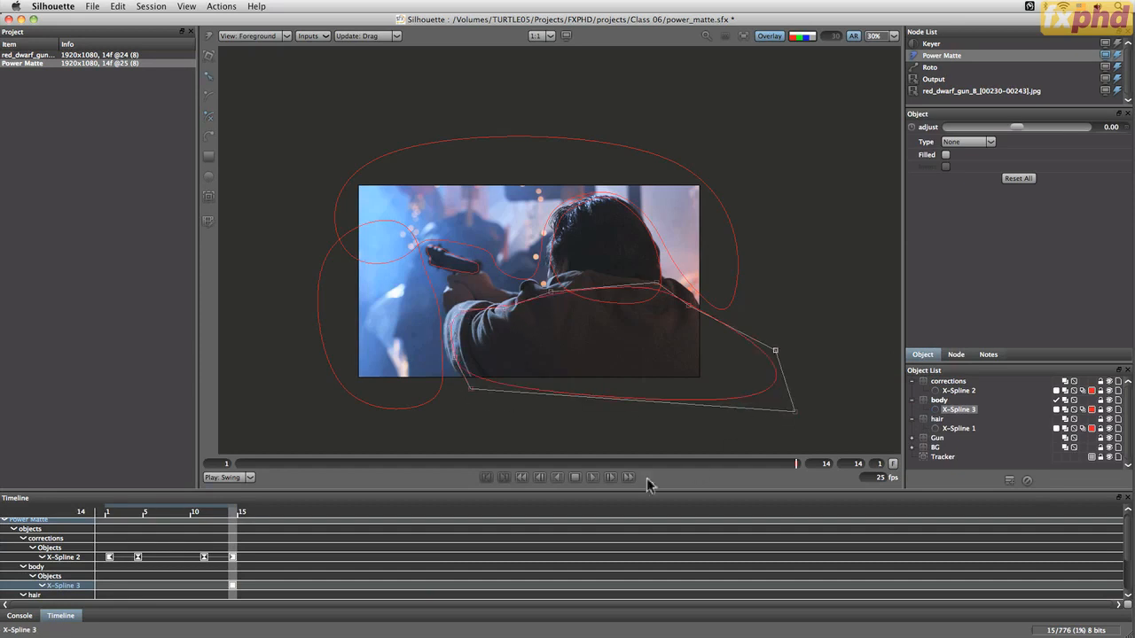
{"action": "left_click", "coordinate": [471, 390]}
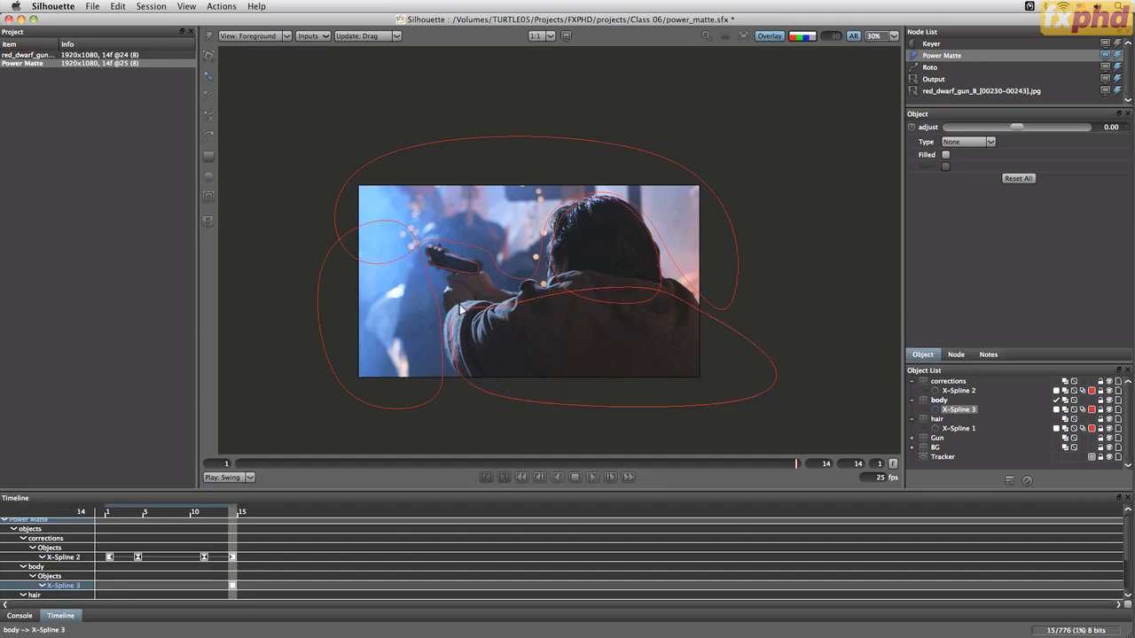
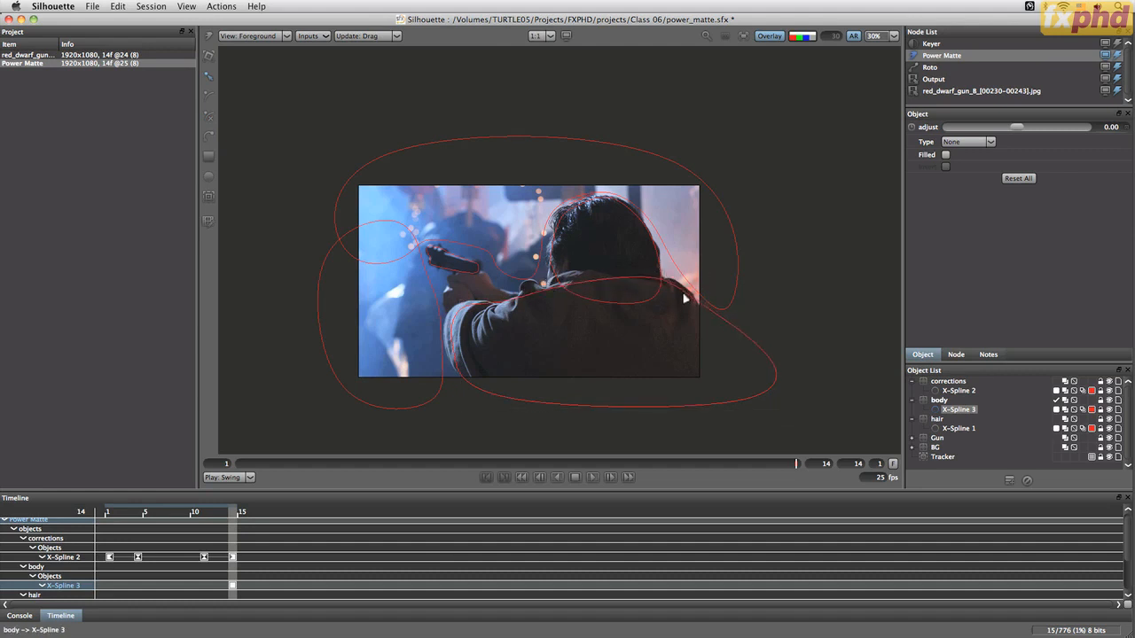
Close the body spline and rename it back main
{"action": "left_click", "coordinate": [752, 347]}
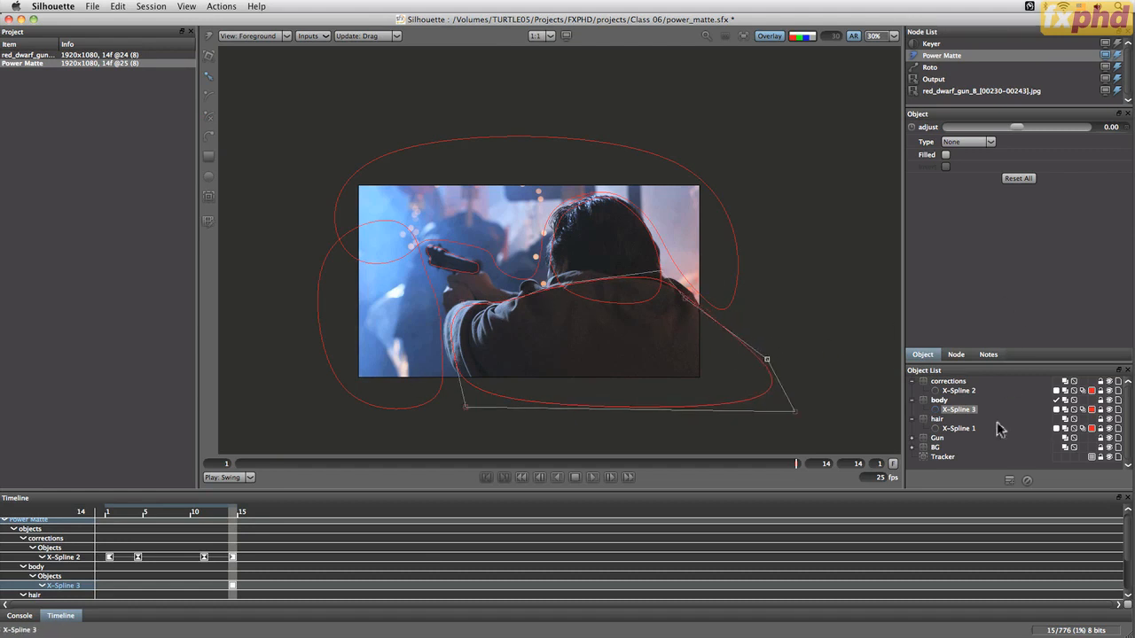
{"action": "left_click", "coordinate": [971, 413]}
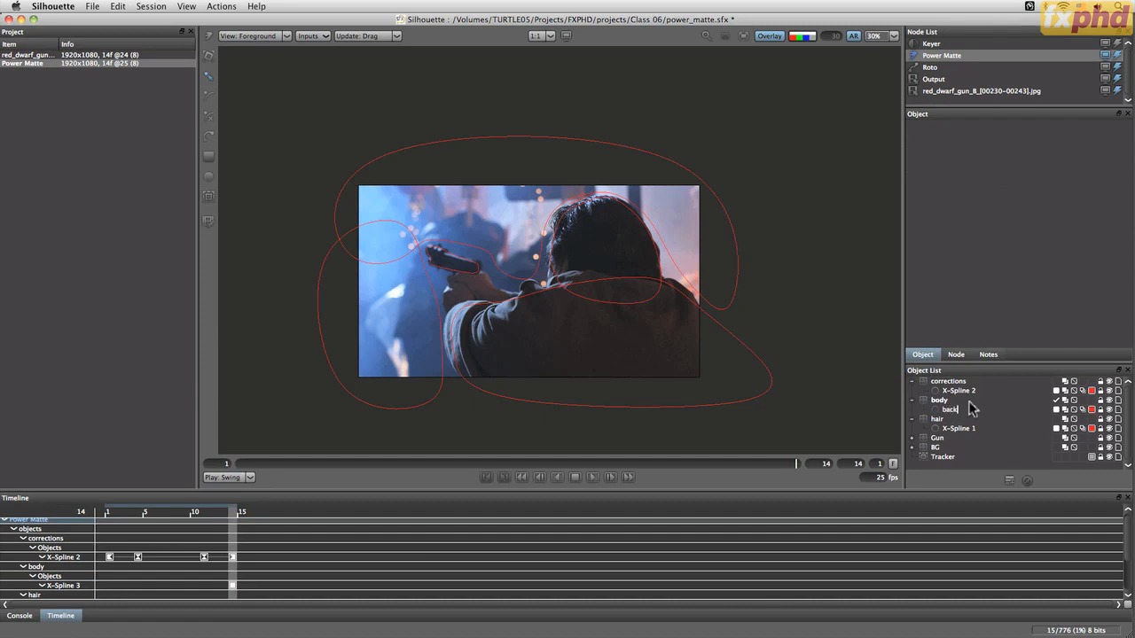
{"action": "key", "text": "Return"}
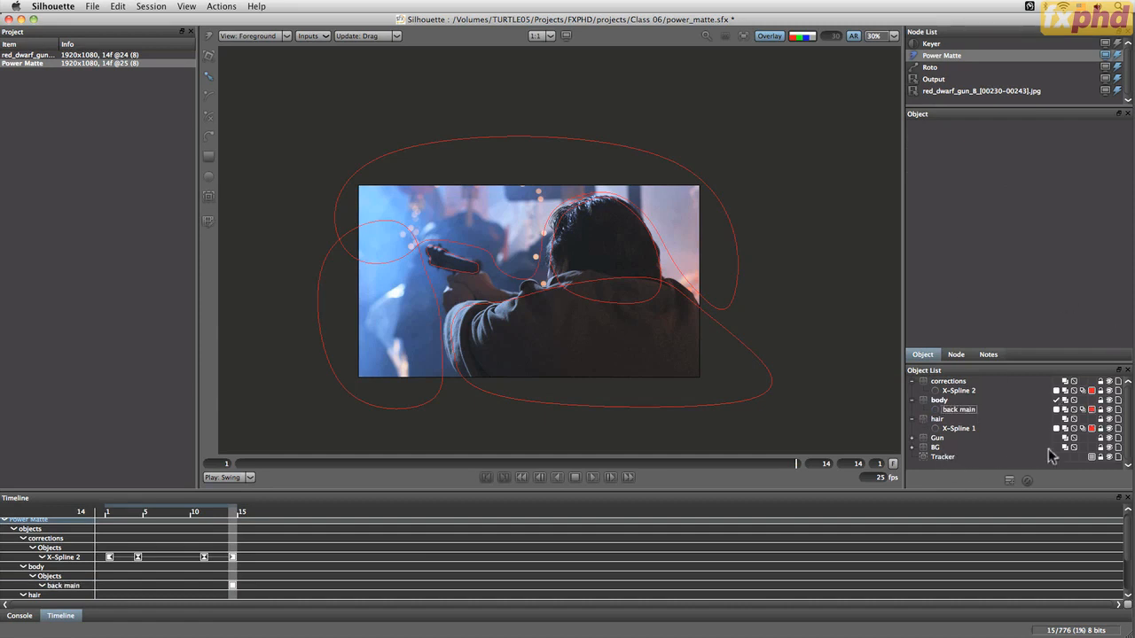
Expand the BG layer and set the outline colour of the BG upper and BG l splines to yellow
{"action": "left_click", "coordinate": [912, 448]}
{"action": "left_click", "coordinate": [958, 457]}
{"action": "left_click", "coordinate": [956, 466], "text": "shift"}
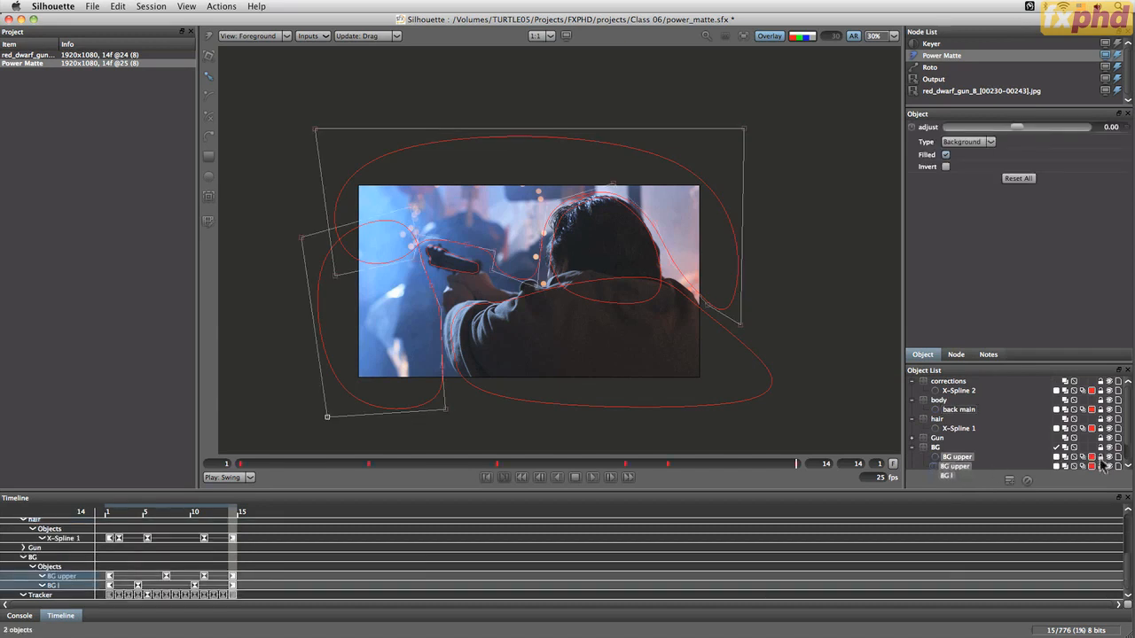
{"action": "scroll", "coordinate": [1125, 443], "scroll_direction": "down", "scroll_amount": 1}
{"action": "left_click", "coordinate": [1091, 438]}
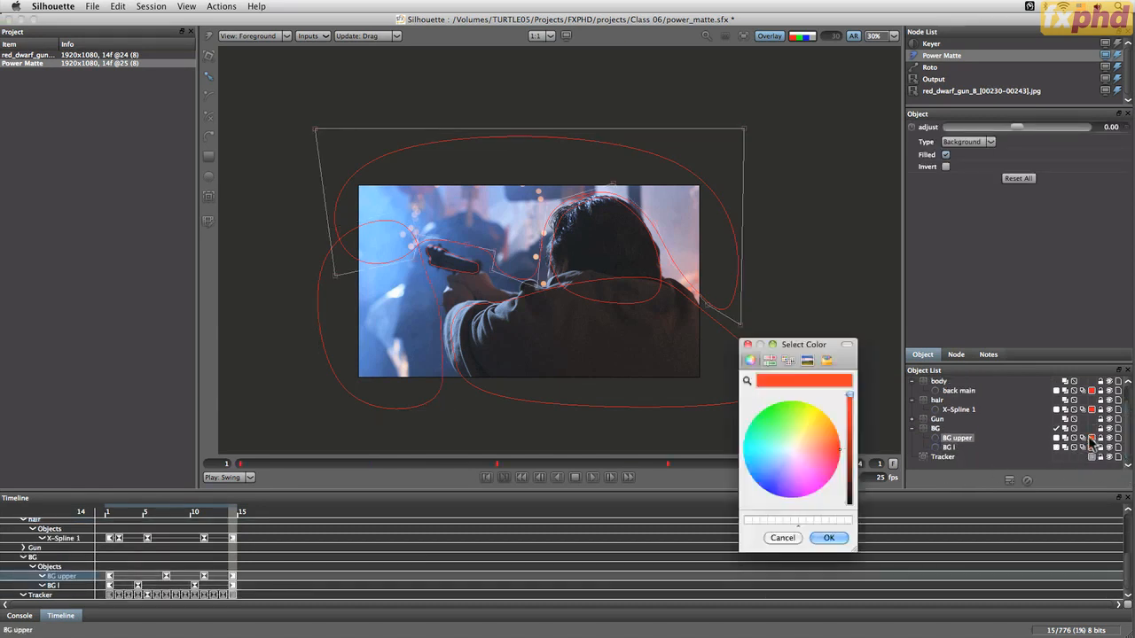
{"action": "left_click", "coordinate": [810, 420]}
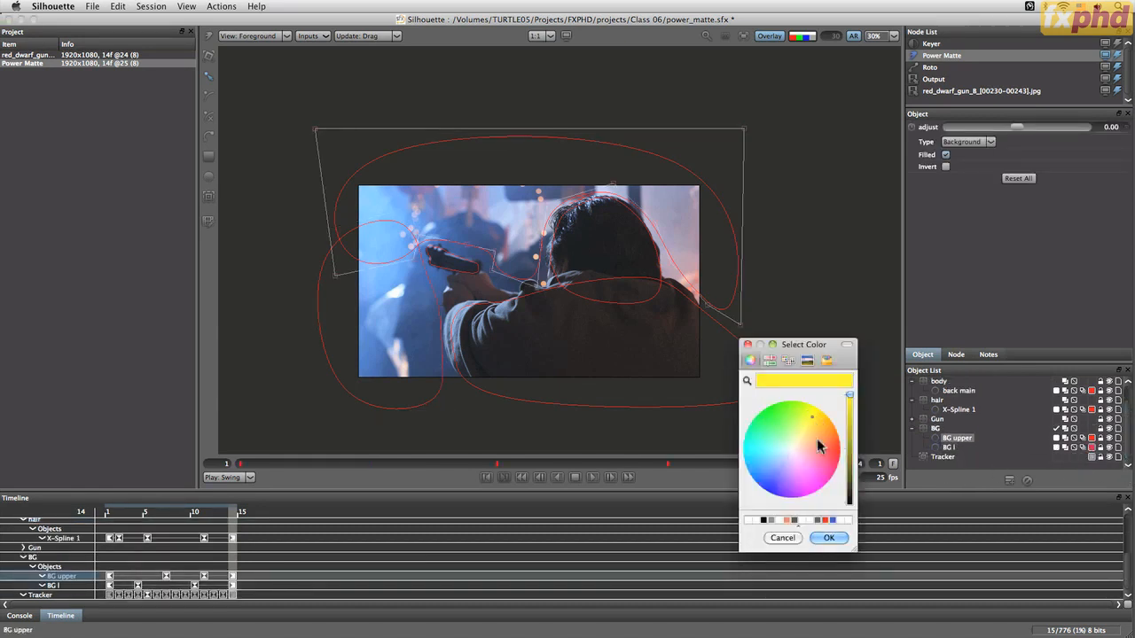
{"action": "left_click", "coordinate": [829, 538]}
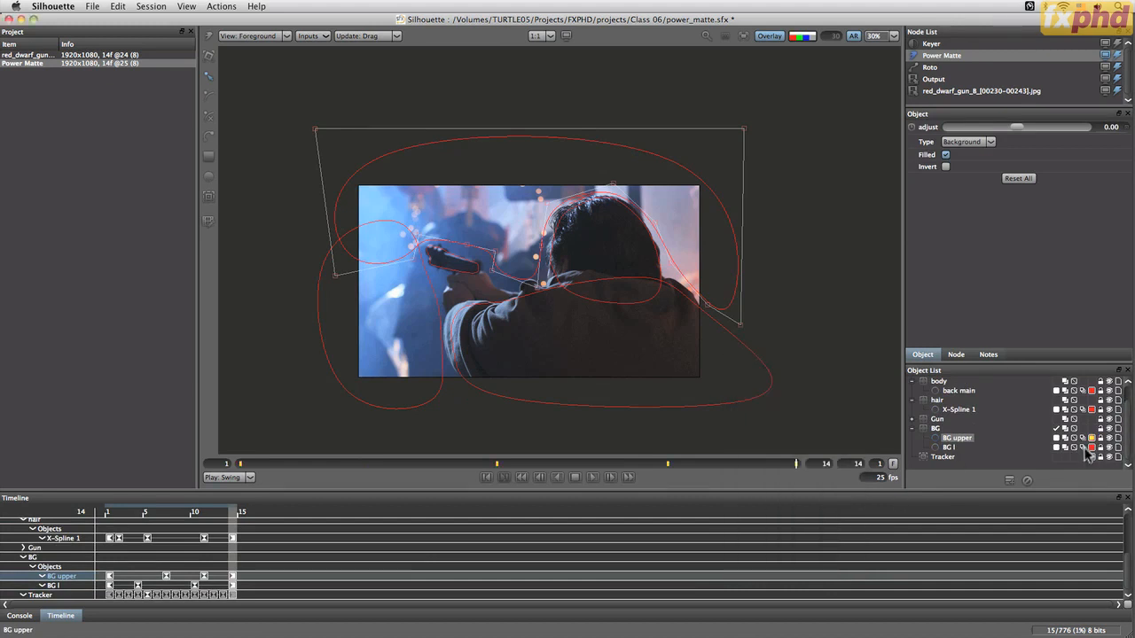
{"action": "left_click", "coordinate": [1092, 438]}
{"action": "left_click", "coordinate": [829, 538]}
Set the outline colour of X-Spline 2 in the corrections layer to green
{"action": "scroll", "coordinate": [1113, 417], "scroll_direction": "up", "scroll_amount": 1}
{"action": "key", "text": "super+a"}
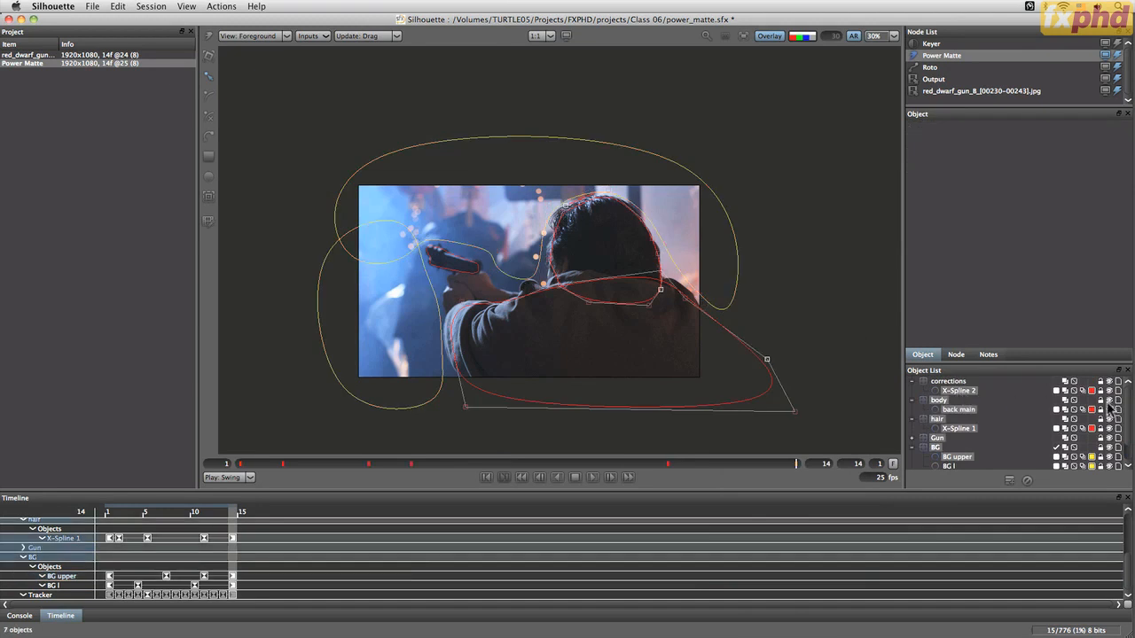
{"action": "left_click", "coordinate": [947, 382]}
{"action": "left_click", "coordinate": [961, 390]}
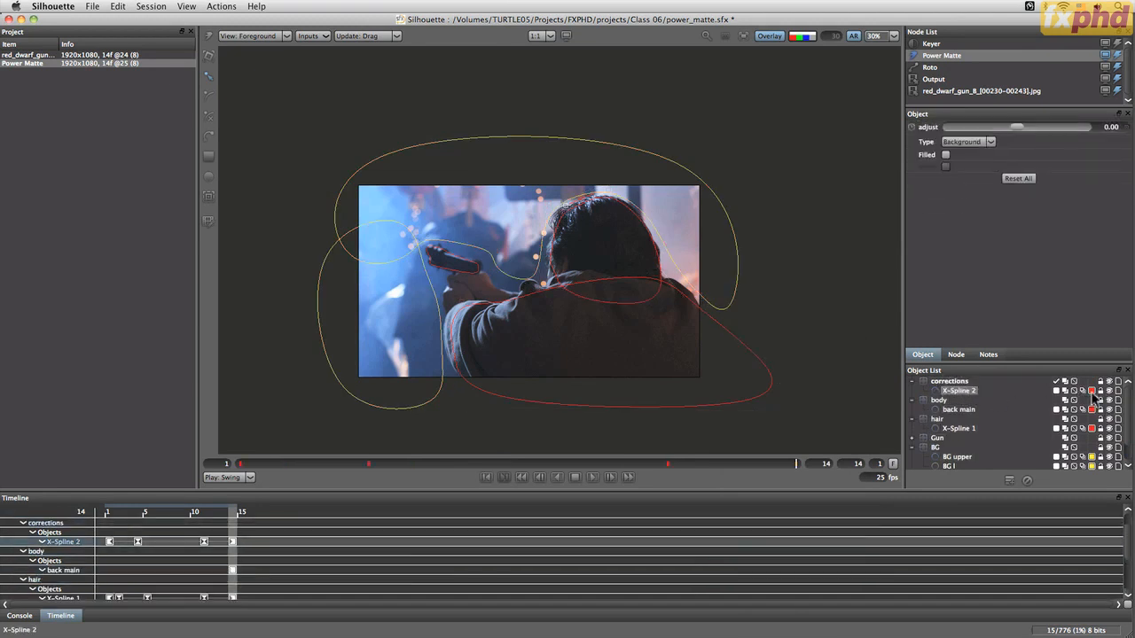
{"action": "left_click", "coordinate": [1092, 390]}
{"action": "left_click", "coordinate": [761, 414]}
{"action": "left_click", "coordinate": [828, 538]}
Keyframe the back main spline at frame 5, moving and scaling it to follow the man's back
{"action": "left_click", "coordinate": [962, 411]}
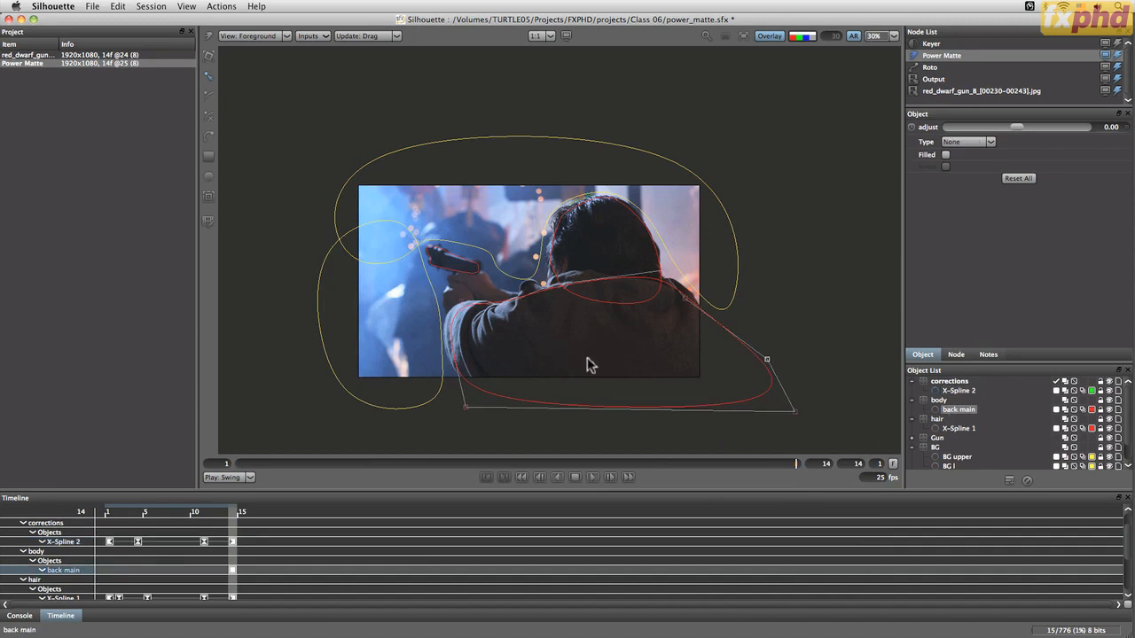
{"action": "mouse_move", "coordinate": [541, 464]}
{"action": "left_mouse_down"}
{"action": "mouse_move", "coordinate": [538, 479]}
{"action": "mouse_move", "coordinate": [423, 480]}
{"action": "left_mouse_up"}
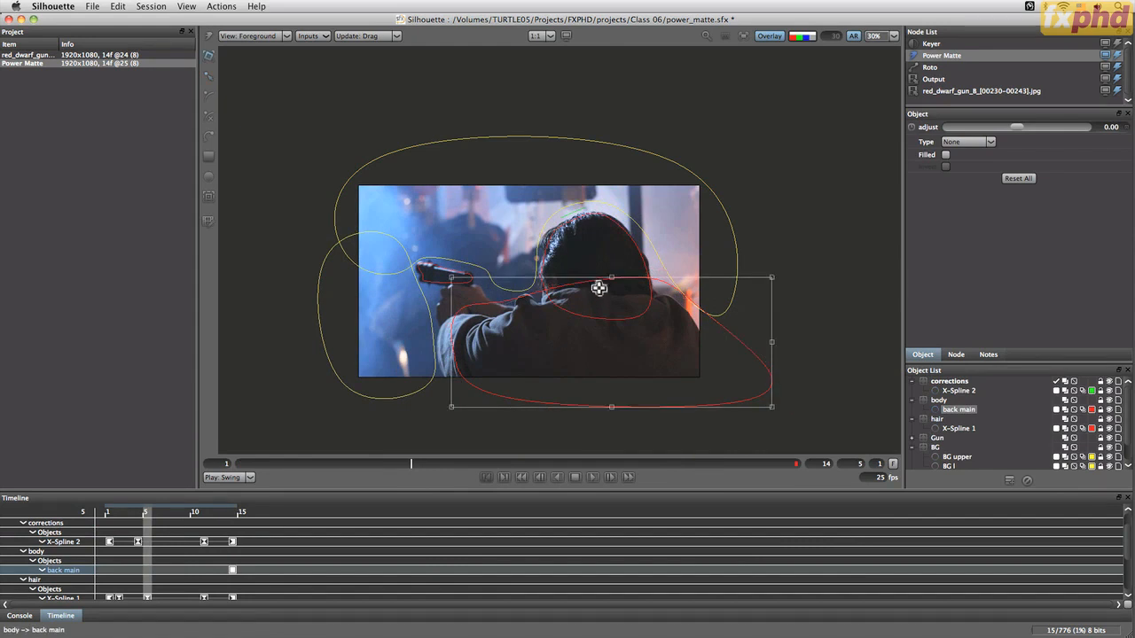
{"action": "left_click_drag", "start_coordinate": [600, 289], "coordinate": [596, 303]}
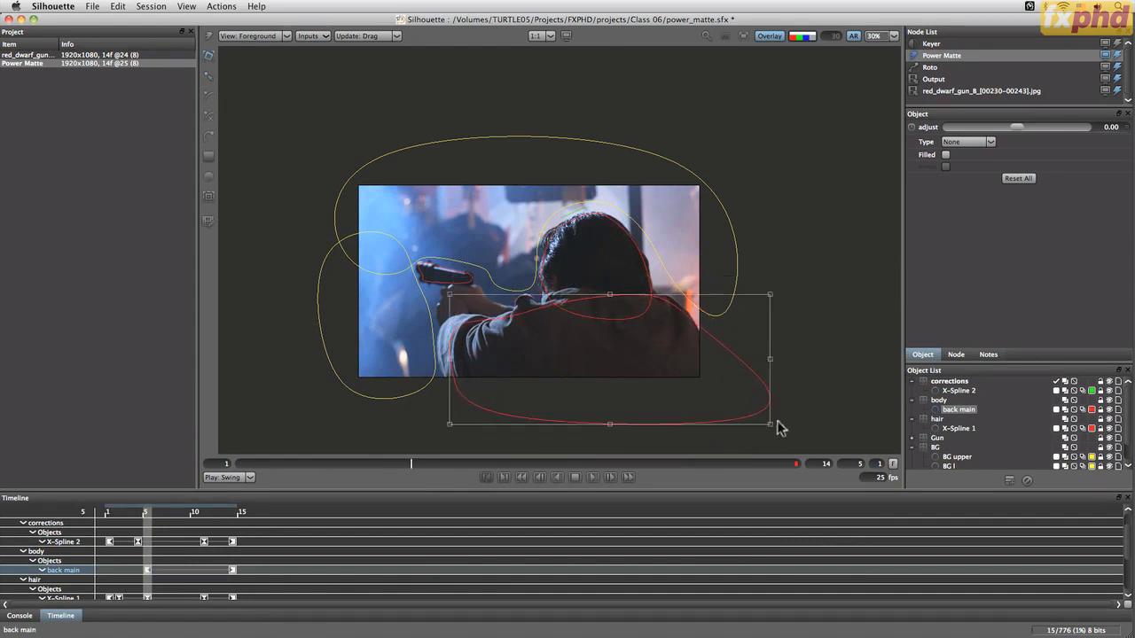
{"action": "left_click_drag", "start_coordinate": [771, 424], "coordinate": [751, 433]}
{"action": "left_click_drag", "start_coordinate": [449, 363], "coordinate": [441, 365]}
{"action": "key", "text": "r"}
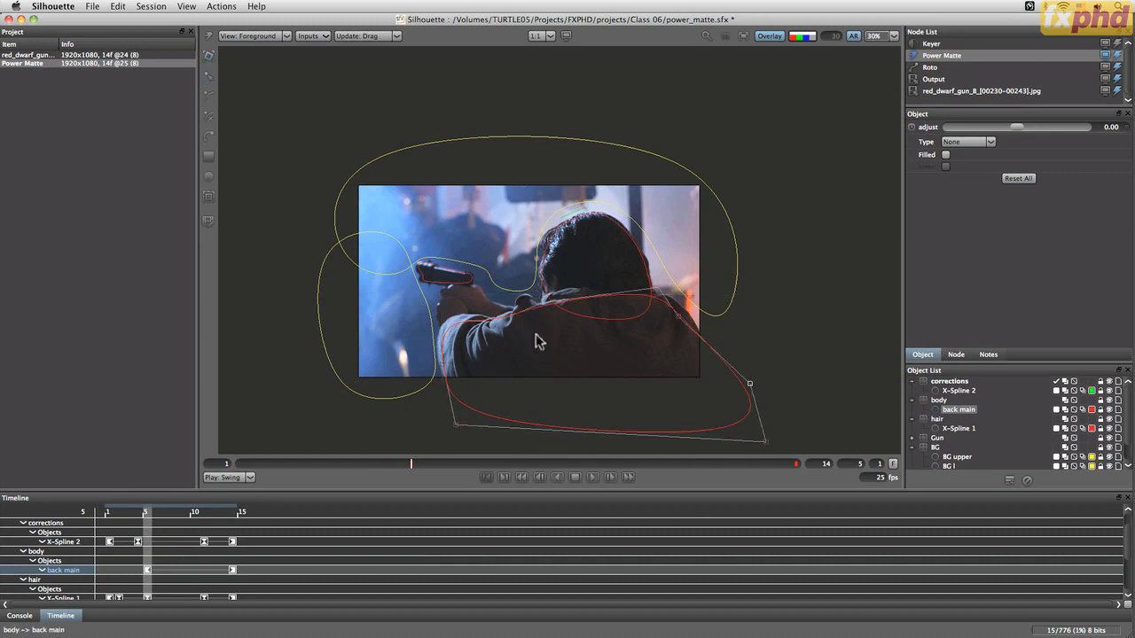
{"action": "left_click_drag", "start_coordinate": [494, 322], "coordinate": [496, 319]}
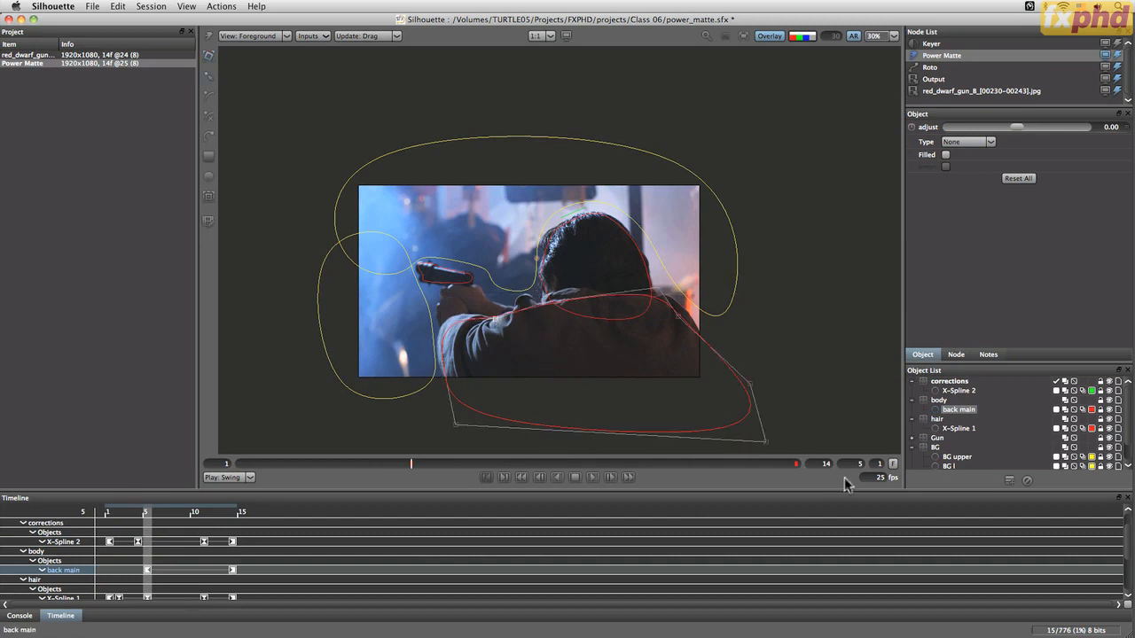
Adjust the back main spline's transform at frame 1 to fit the man's shoulders
{"action": "left_click_drag", "start_coordinate": [417, 464], "coordinate": [205, 493]}
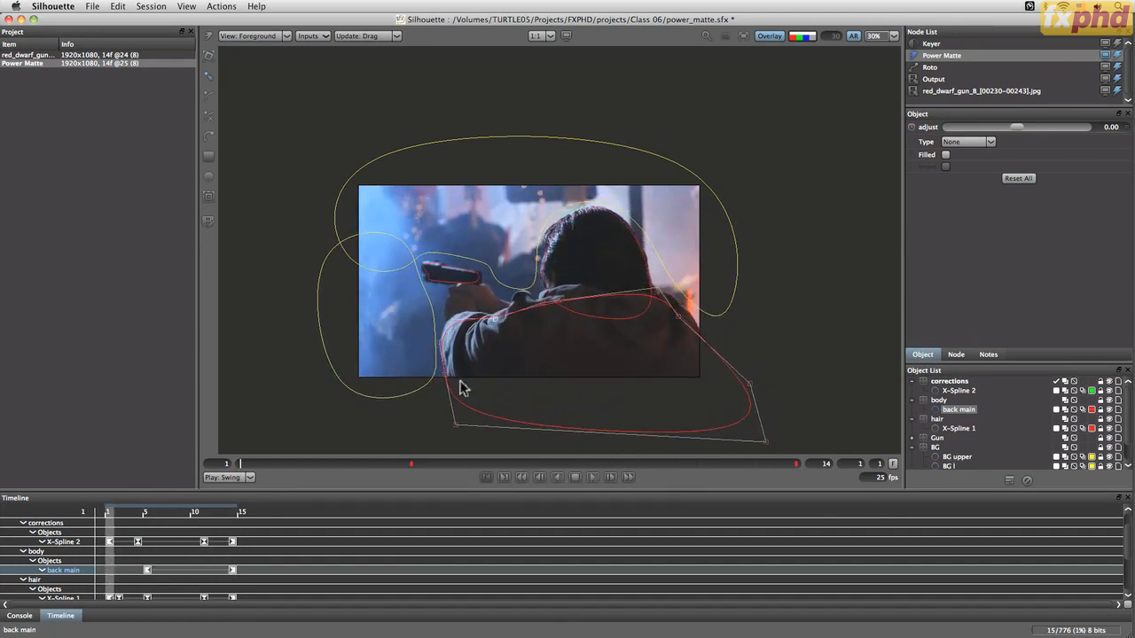
{"action": "key", "text": "t"}
{"action": "left_click_drag", "start_coordinate": [441, 434], "coordinate": [446, 430]}
{"action": "left_click_drag", "start_coordinate": [446, 294], "coordinate": [443, 288]}
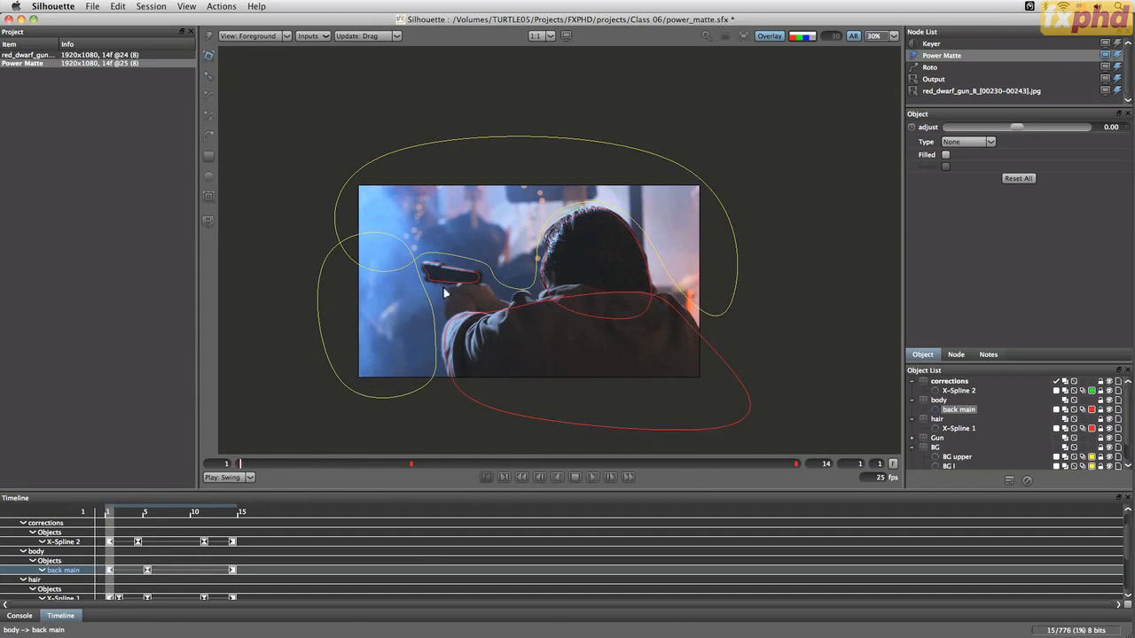
{"action": "left_click_drag", "start_coordinate": [753, 290], "coordinate": [756, 292]}
Set the back main spline's type to Foreground and make it filled
{"action": "left_click_drag", "start_coordinate": [242, 465], "coordinate": [131, 453]}
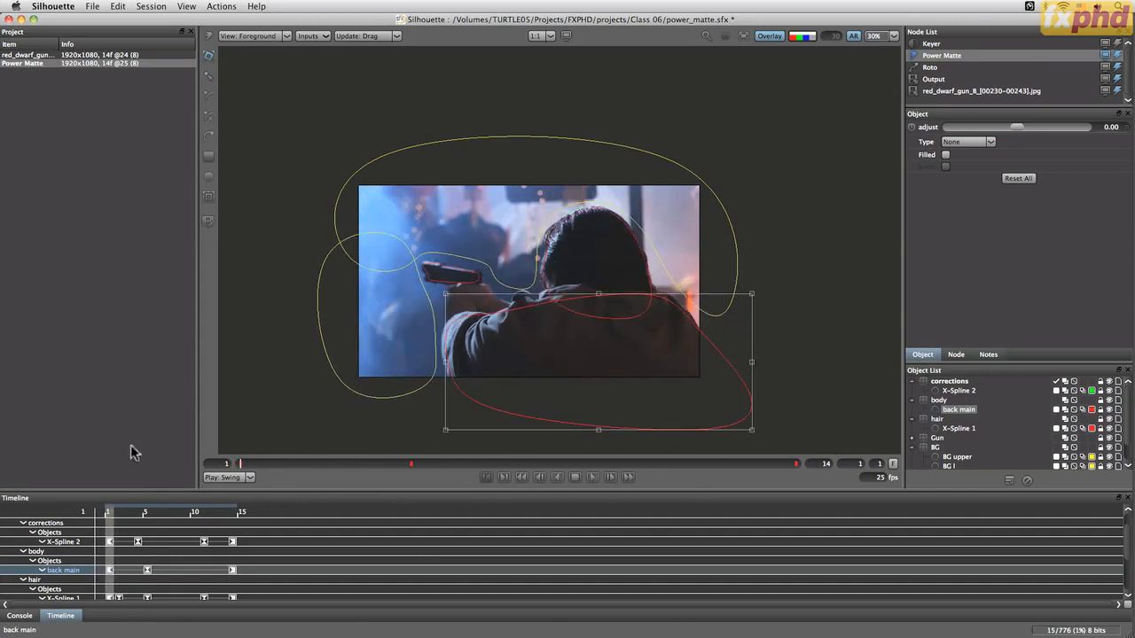
{"action": "left_click", "coordinate": [967, 142]}
{"action": "left_click", "coordinate": [957, 156]}
{"action": "left_click", "coordinate": [945, 156]}
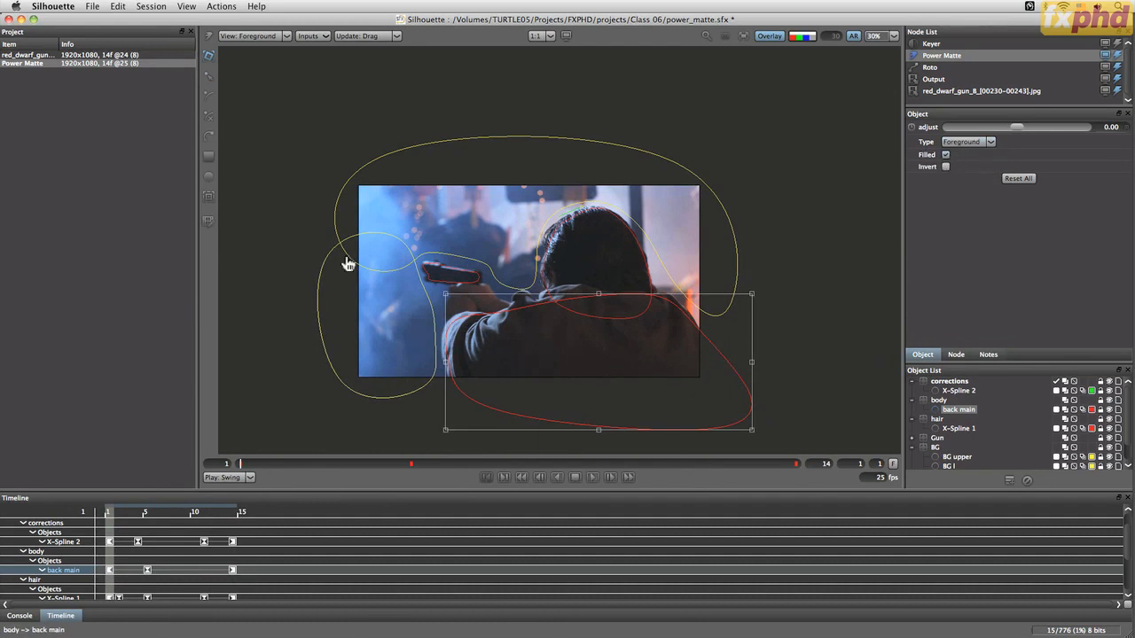
Draw a closed X-Spline around the man's hands holding the gun
{"action": "left_click", "coordinate": [210, 112]}
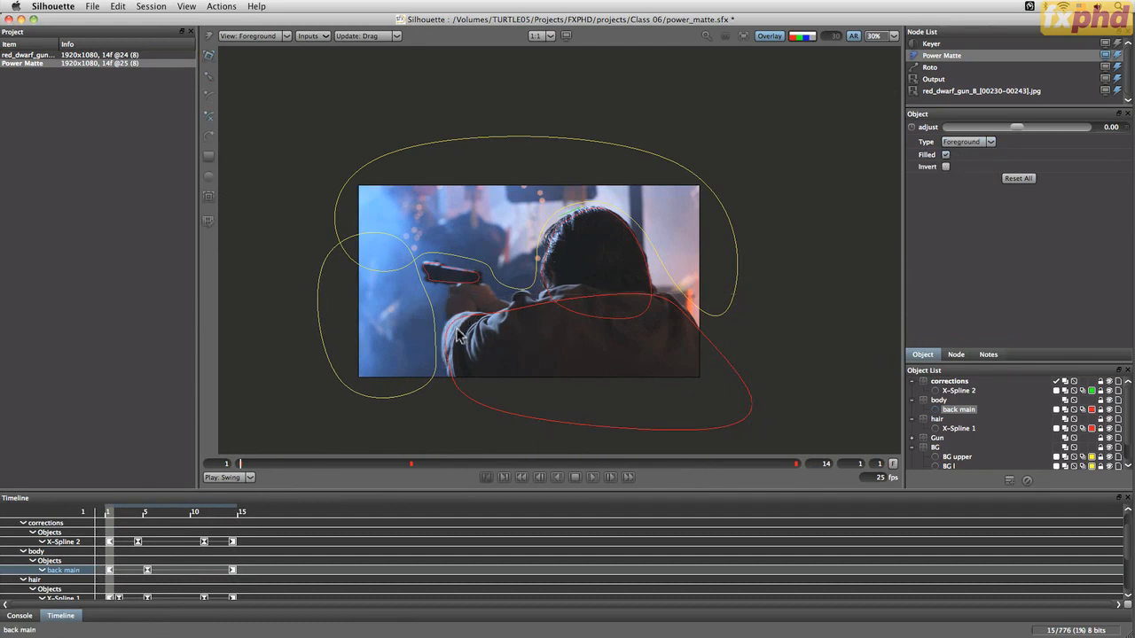
{"action": "left_click", "coordinate": [455, 329]}
{"action": "left_click", "coordinate": [449, 307]}
{"action": "left_click", "coordinate": [455, 288]}
{"action": "left_click", "coordinate": [469, 279]}
{"action": "left_click", "coordinate": [483, 285]}
{"action": "left_click", "coordinate": [495, 298]}
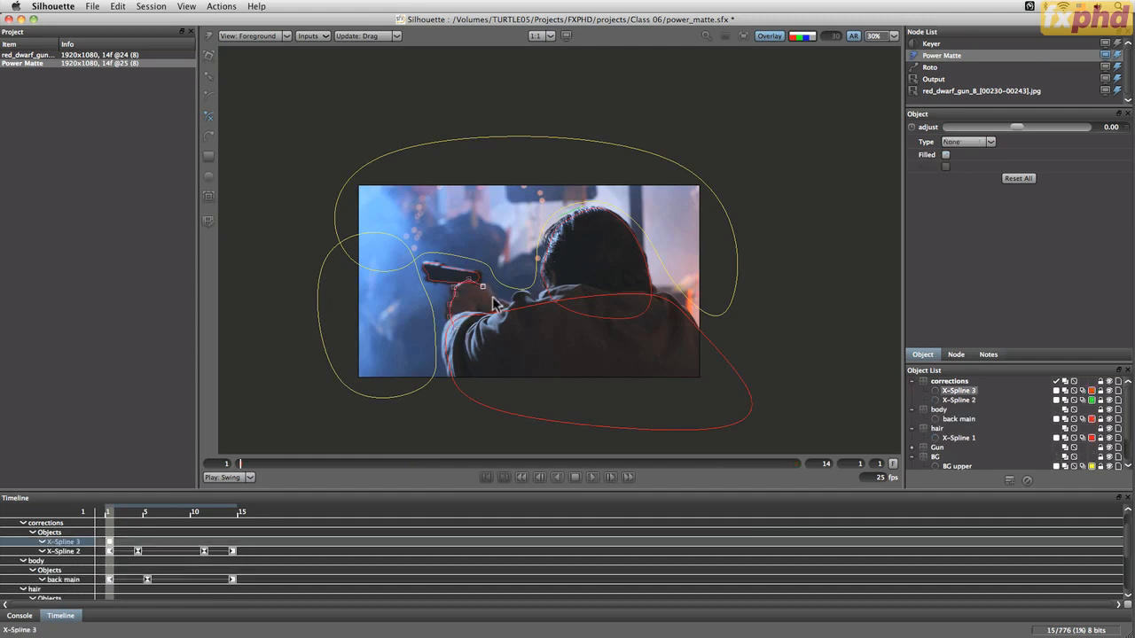
{"action": "left_click", "coordinate": [513, 307]}
{"action": "left_click", "coordinate": [518, 330]}
{"action": "left_click", "coordinate": [455, 329]}
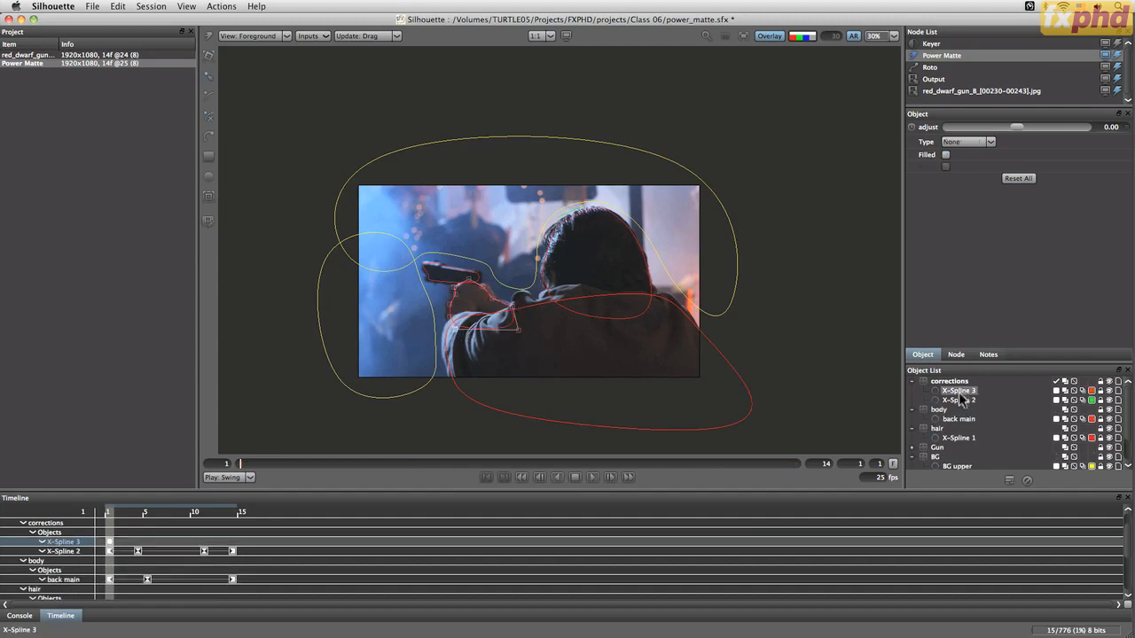
Move the new spline into the body layer and rename it hands
{"action": "left_click_drag", "start_coordinate": [960, 397], "coordinate": [954, 408]}
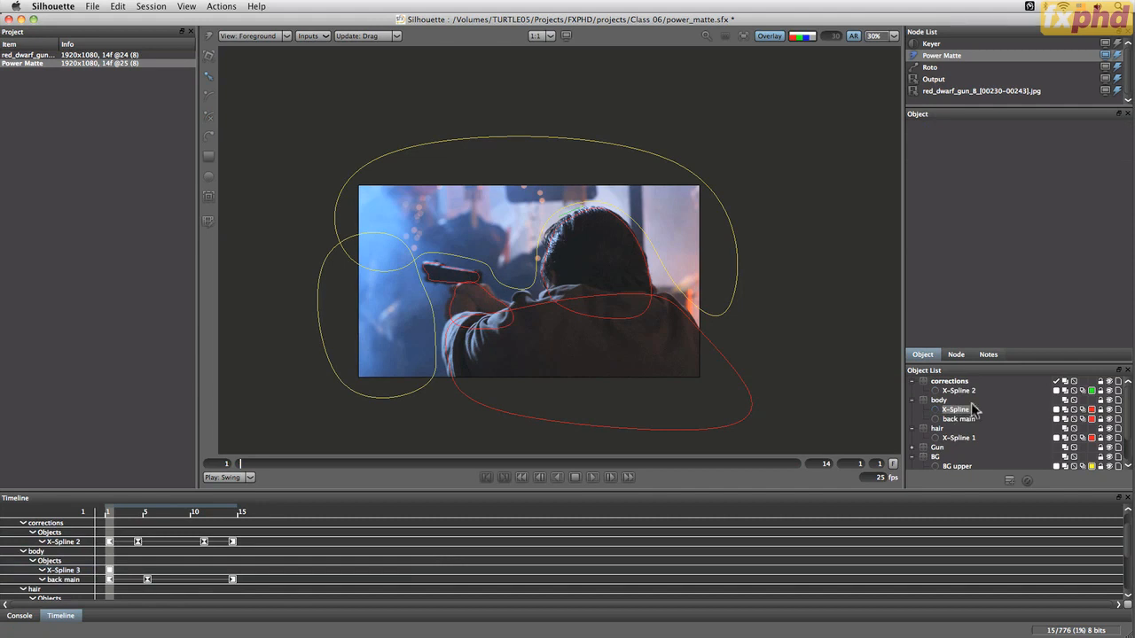
{"action": "type", "text": "s"}
{"action": "key", "text": "Return"}
Set the hands spline's type to Foreground
{"action": "left_click", "coordinate": [956, 409]}
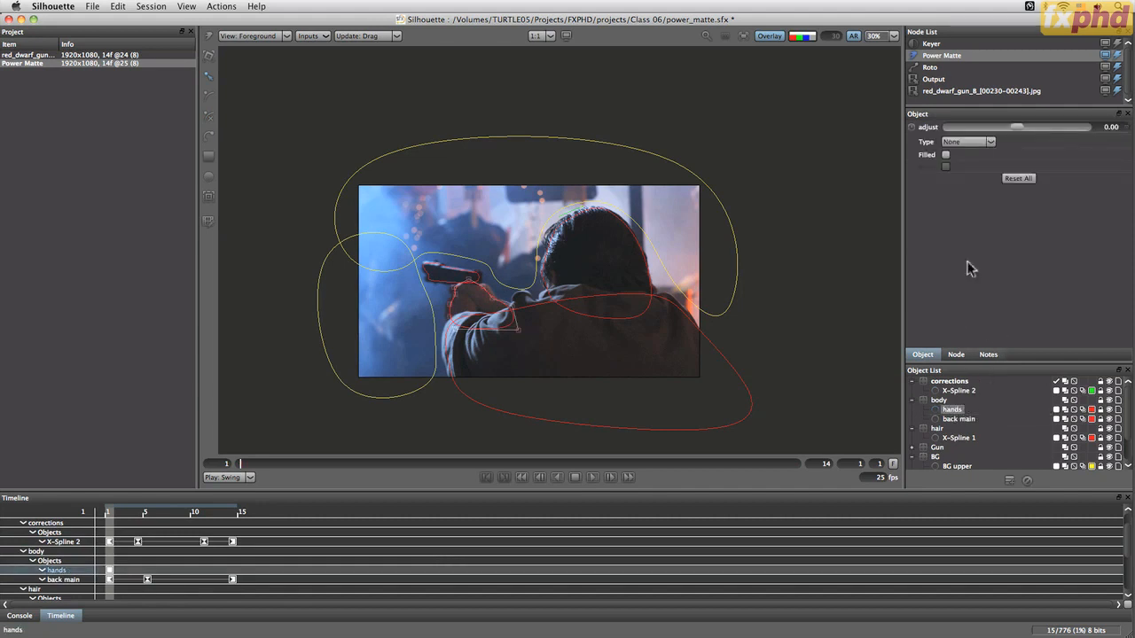
{"action": "left_click", "coordinate": [967, 142]}
{"action": "left_click", "coordinate": [965, 161]}
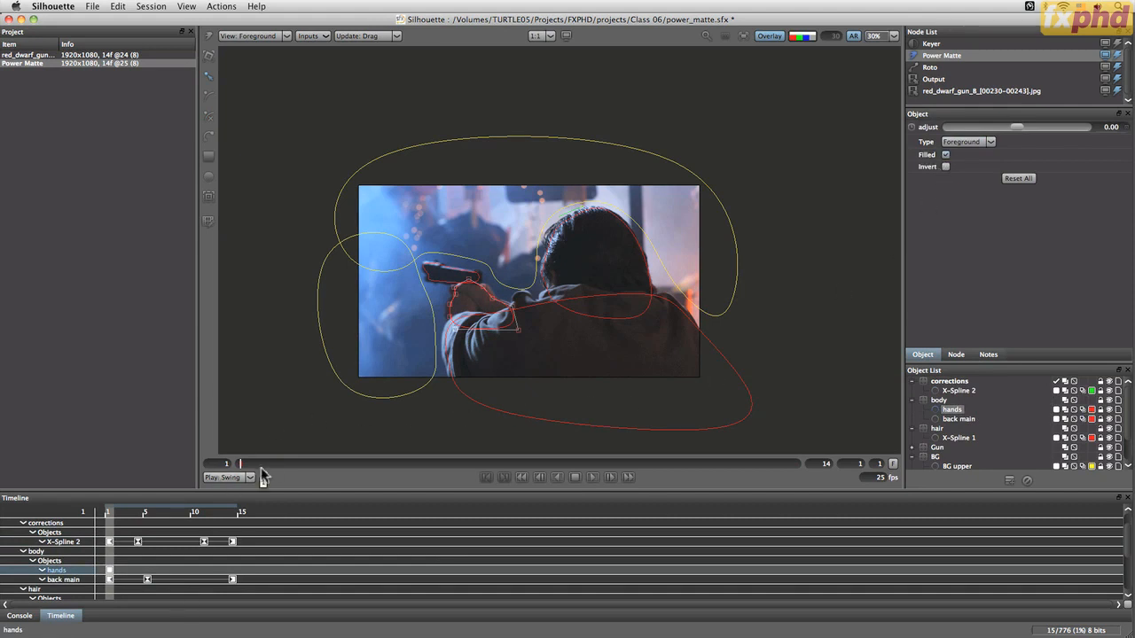
Keyframe the hands spline's position at frames 4, 9 and 13 to follow the hands
{"action": "left_click_drag", "start_coordinate": [246, 470], "coordinate": [370, 439]}
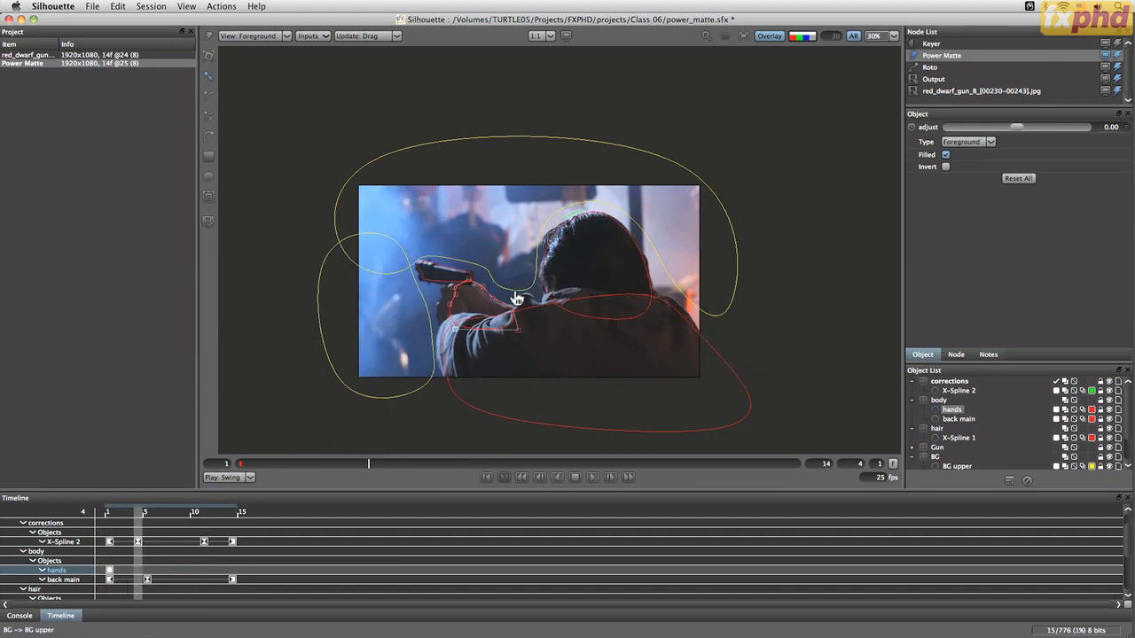
{"action": "key", "text": "t"}
{"action": "mouse_move", "coordinate": [497, 302]}
{"action": "left_mouse_down"}
{"action": "mouse_move", "coordinate": [487, 304]}
{"action": "mouse_move", "coordinate": [503, 288]}
{"action": "left_mouse_up"}
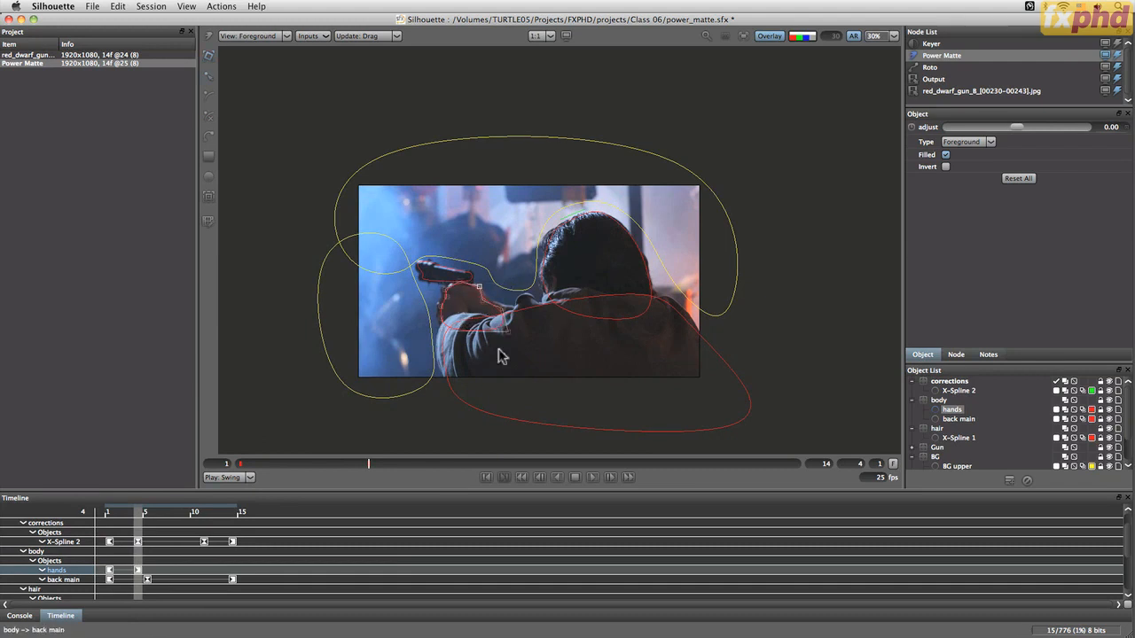
{"action": "left_click_drag", "start_coordinate": [368, 469], "coordinate": [585, 457]}
{"action": "left_click_drag", "start_coordinate": [490, 302], "coordinate": [494, 300]}
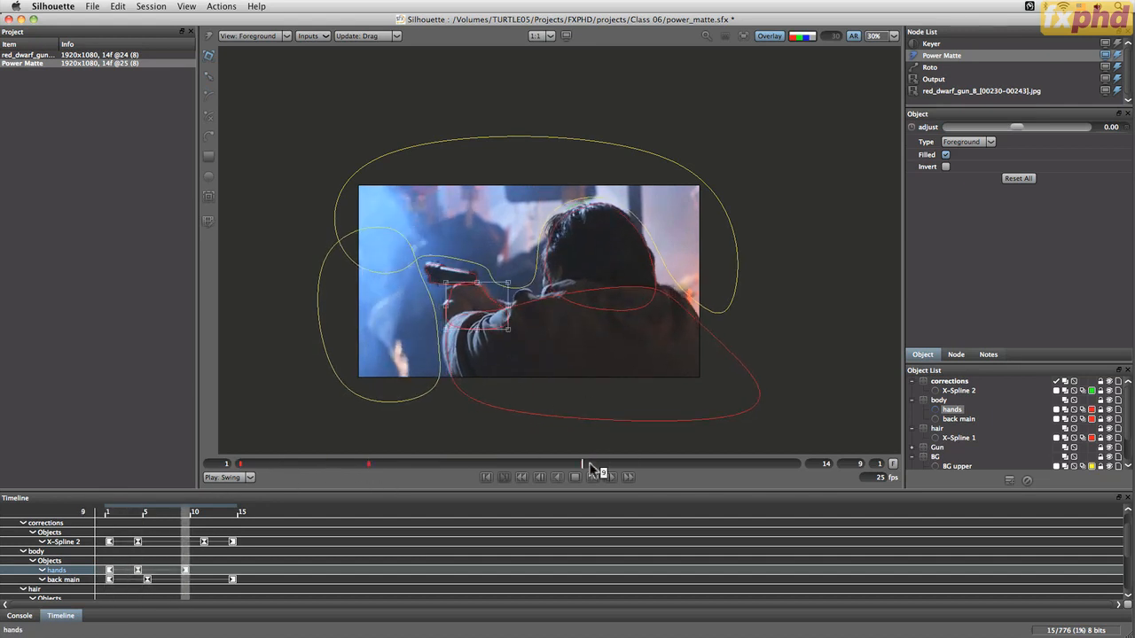
{"action": "left_click_drag", "start_coordinate": [588, 465], "coordinate": [754, 463]}
{"action": "left_click_drag", "start_coordinate": [491, 296], "coordinate": [492, 289]}
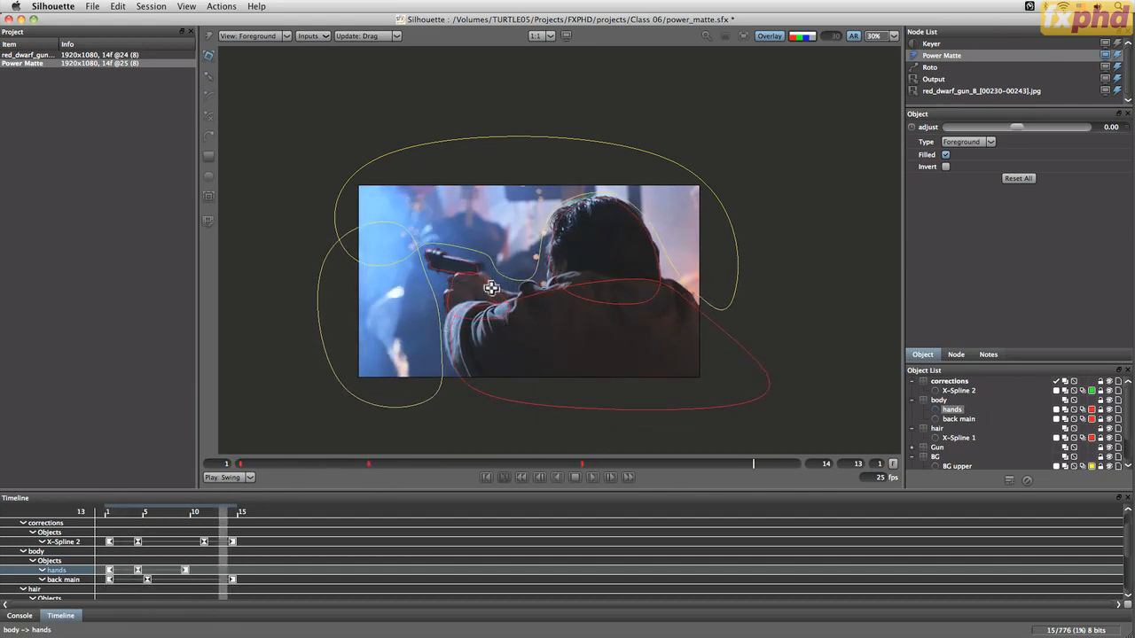
{"action": "left_click_drag", "start_coordinate": [754, 463], "coordinate": [169, 467]}
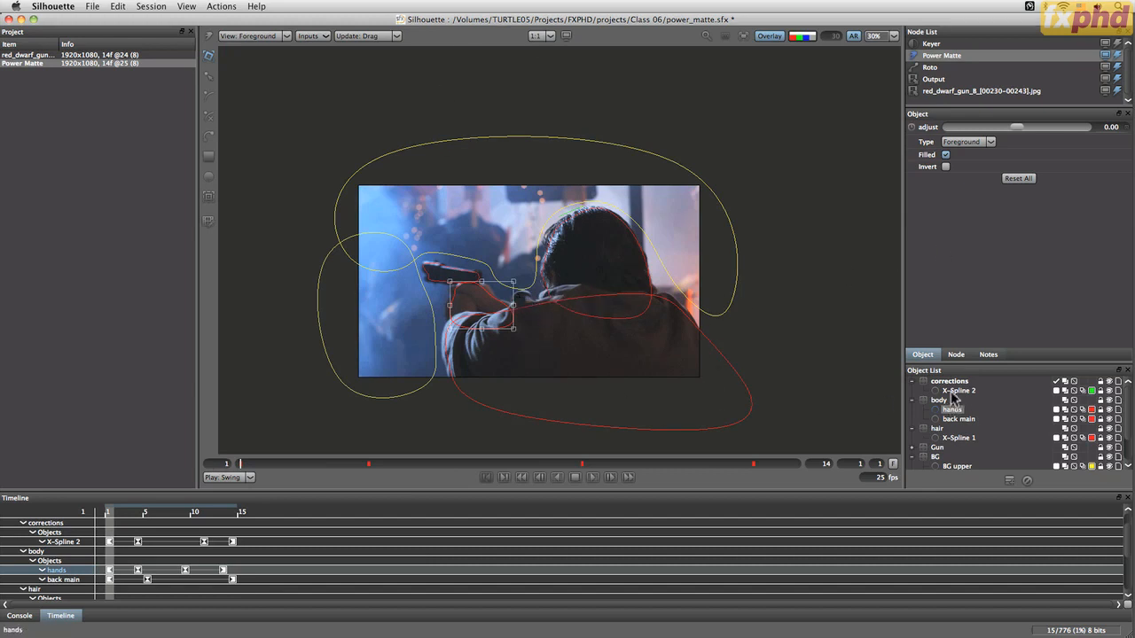
Switch the viewer to Composite, play back, and view the alpha matte without overlays
{"action": "left_click", "coordinate": [959, 420]}
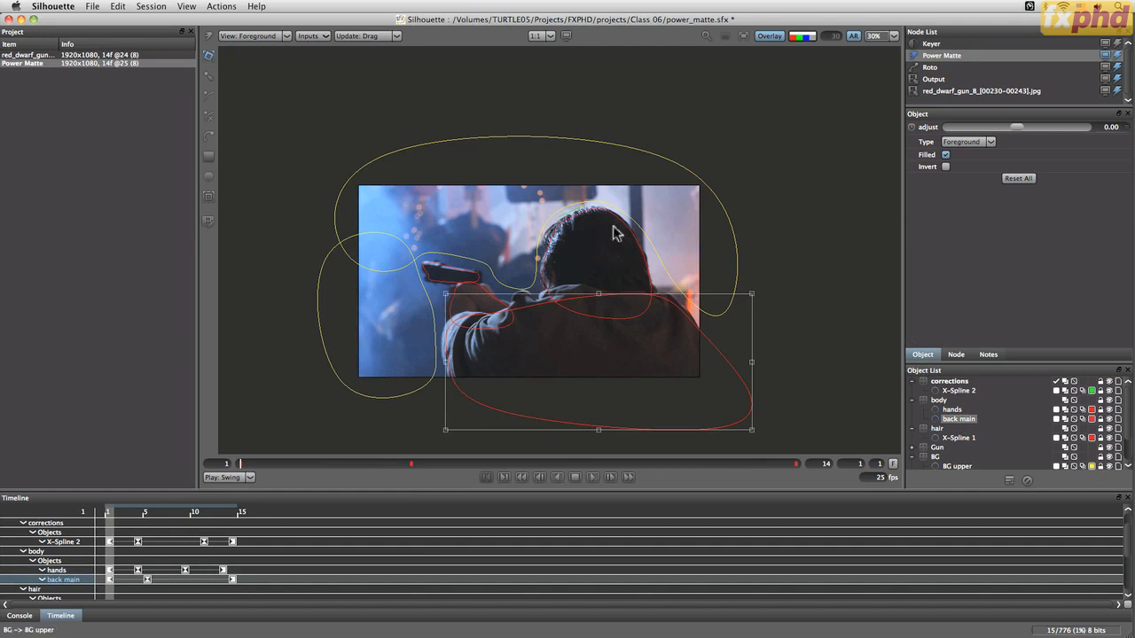
{"action": "left_click", "coordinate": [271, 36]}
{"action": "left_click", "coordinate": [268, 47]}
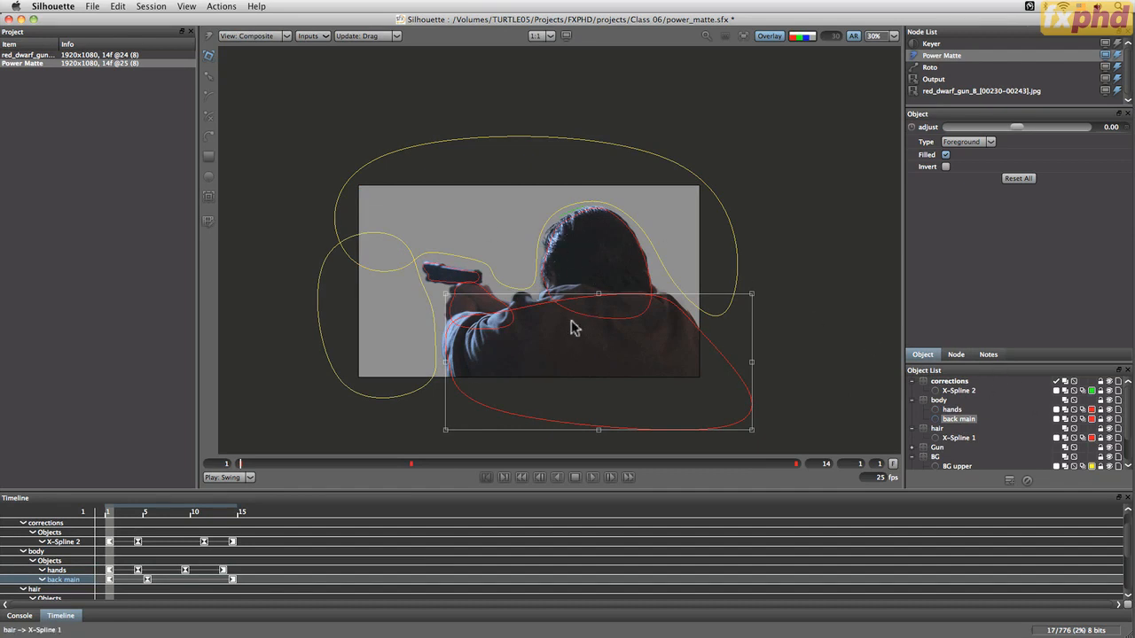
{"action": "left_click", "coordinate": [592, 478]}
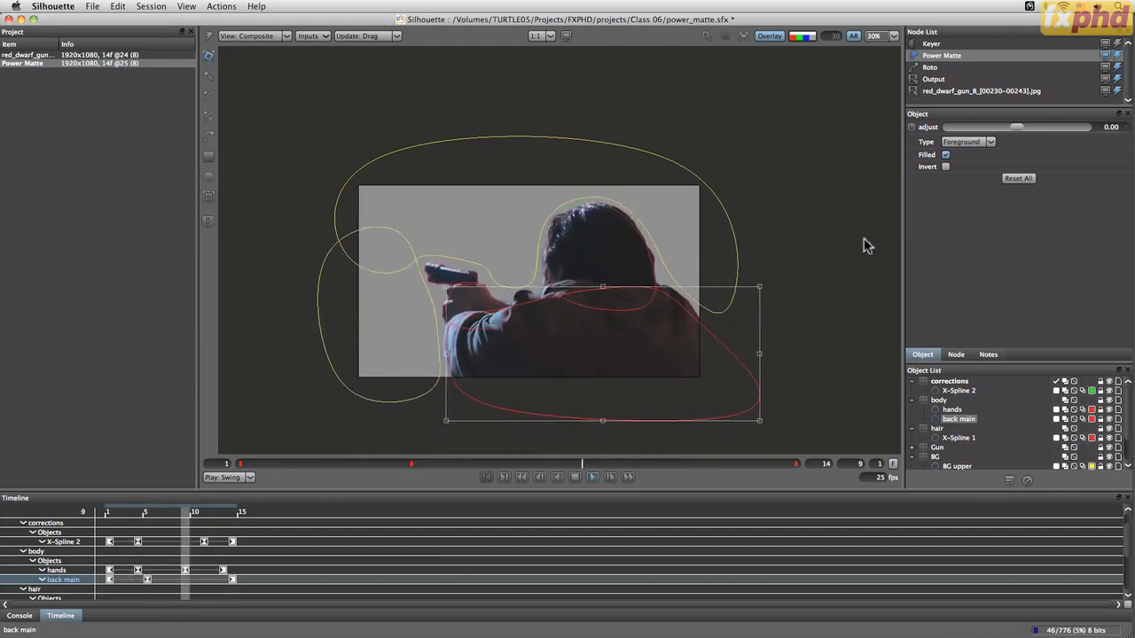
{"action": "key", "text": "a"}
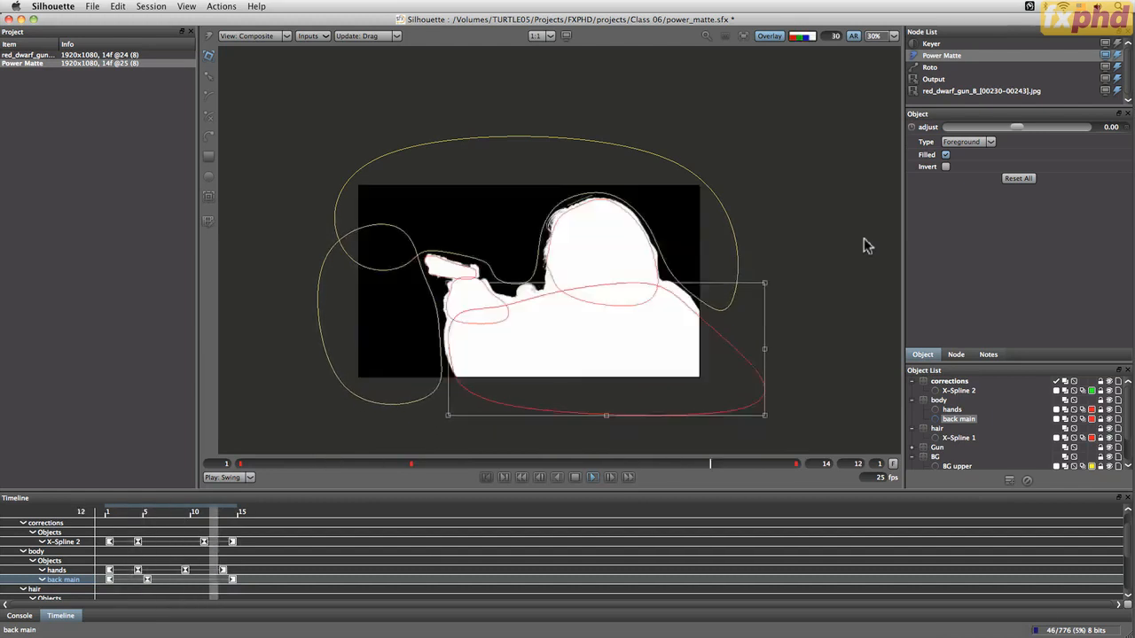
{"action": "left_click", "coordinate": [773, 38]}
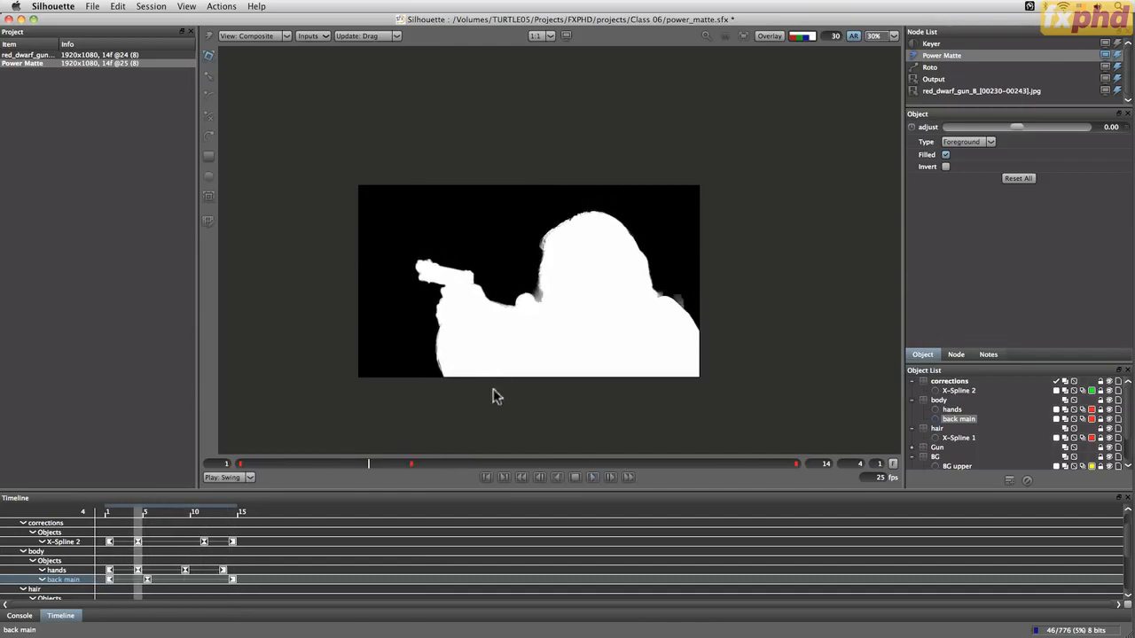
Zoom into the matte and scrub through the frames to inspect its edges
{"action": "key", "text": "i"}
{"action": "key", "text": "i"}
{"action": "left_click_drag", "start_coordinate": [553, 374], "coordinate": [674, 221]}
{"action": "key", "text": "o"}
{"action": "left_click_drag", "start_coordinate": [571, 279], "coordinate": [468, 367]}
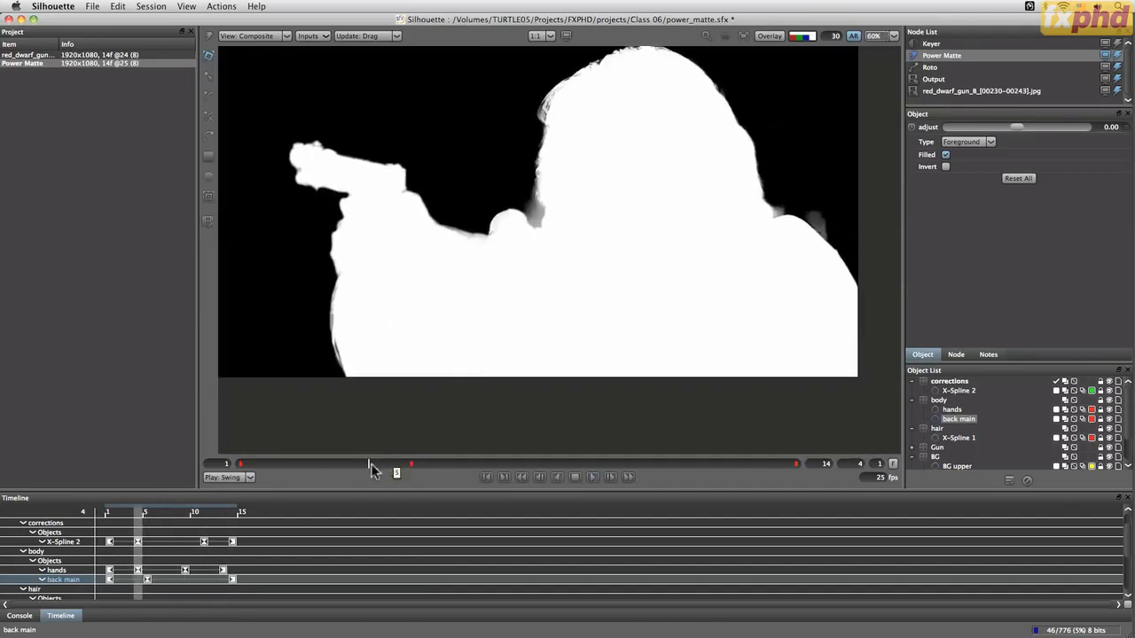
{"action": "left_click_drag", "start_coordinate": [373, 466], "coordinate": [869, 444]}
{"action": "left_click_drag", "start_coordinate": [795, 452], "coordinate": [785, 431]}
{"action": "left_click_drag", "start_coordinate": [696, 259], "coordinate": [658, 307]}
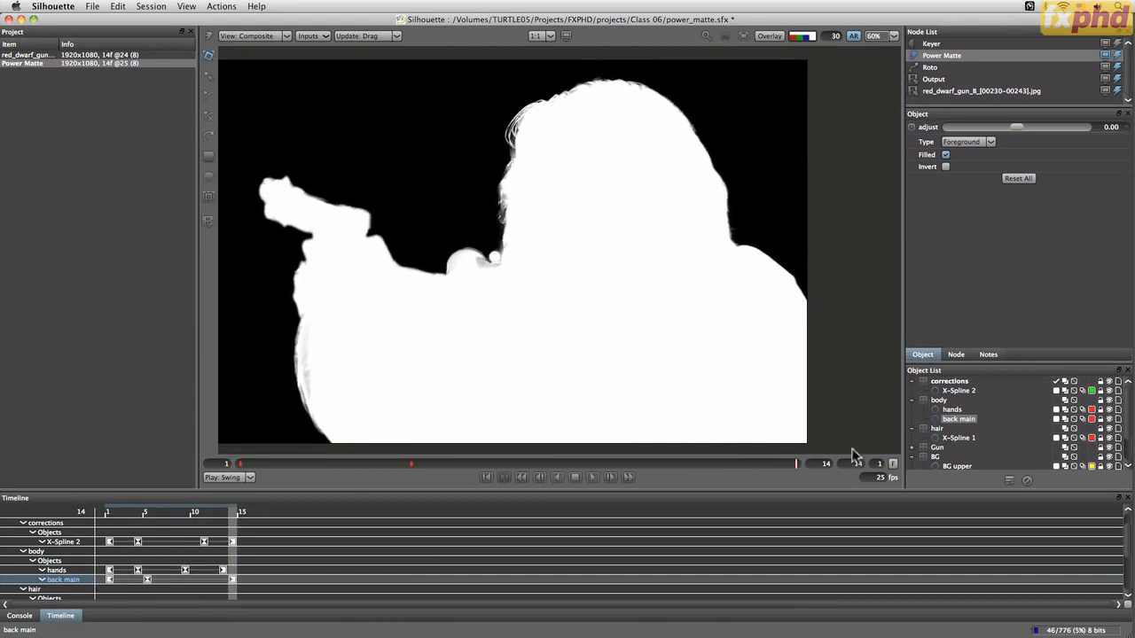
Scrub the matte, then set the Power Matte keyer node's accuracy to Full
{"action": "left_click_drag", "start_coordinate": [796, 467], "coordinate": [326, 465]}
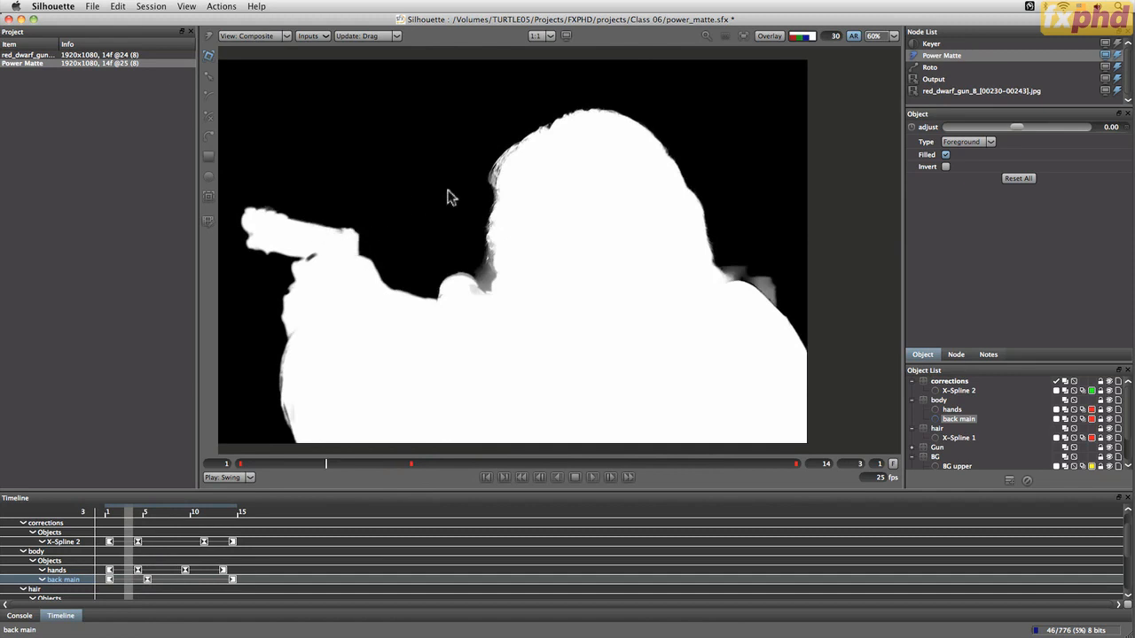
{"action": "left_click_drag", "start_coordinate": [324, 470], "coordinate": [796, 466]}
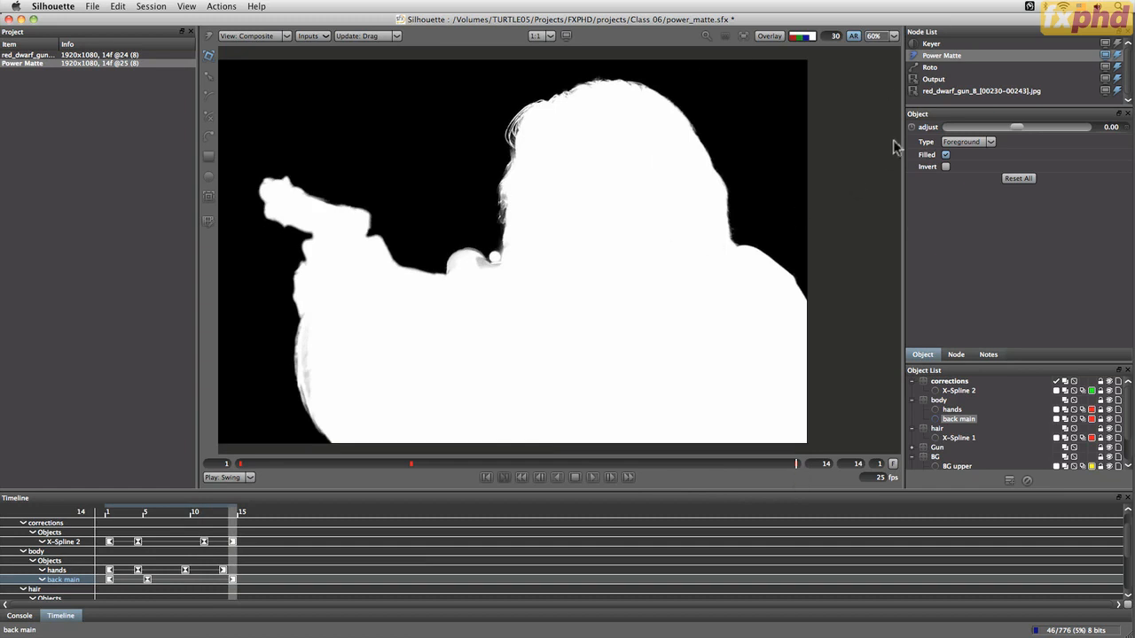
{"action": "left_click", "coordinate": [956, 355]}
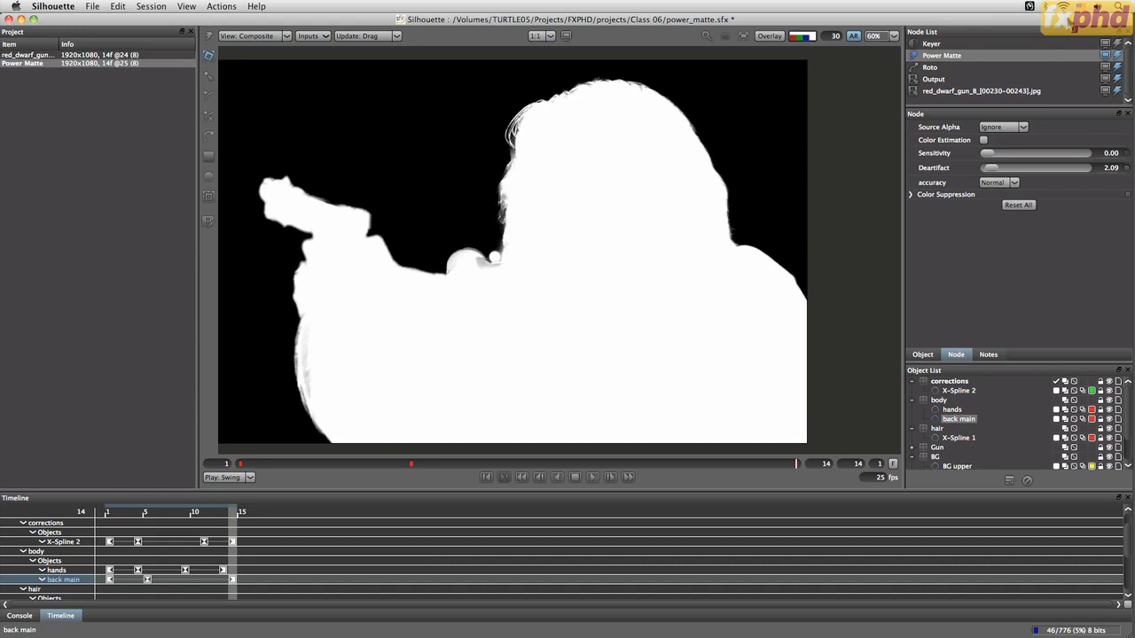
{"action": "left_click", "coordinate": [1013, 183]}
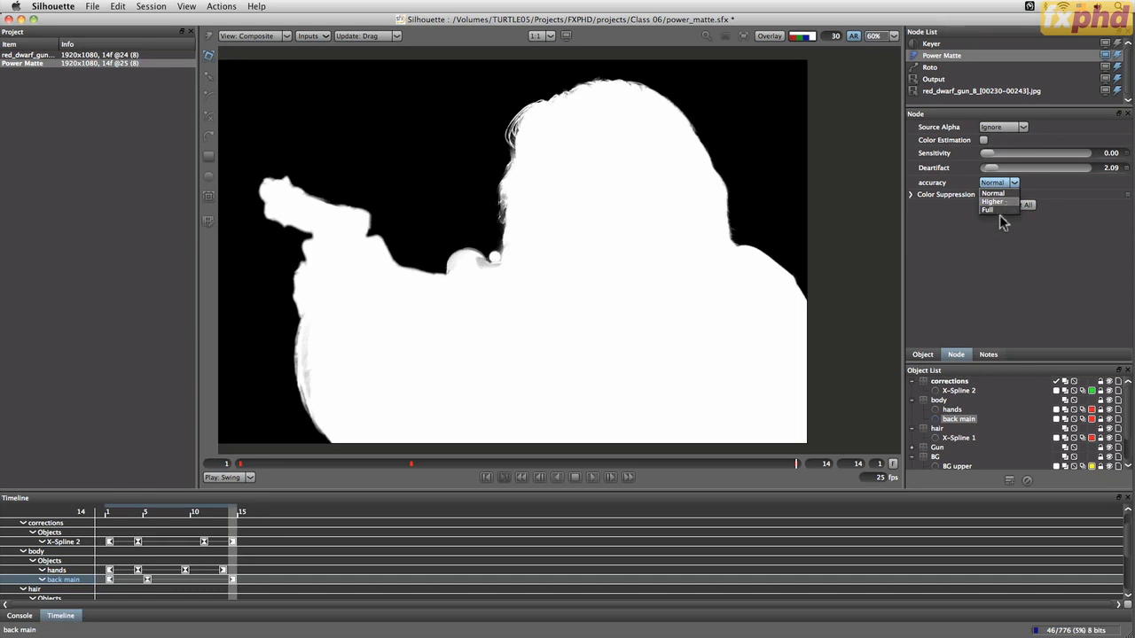
{"action": "left_click", "coordinate": [992, 210]}
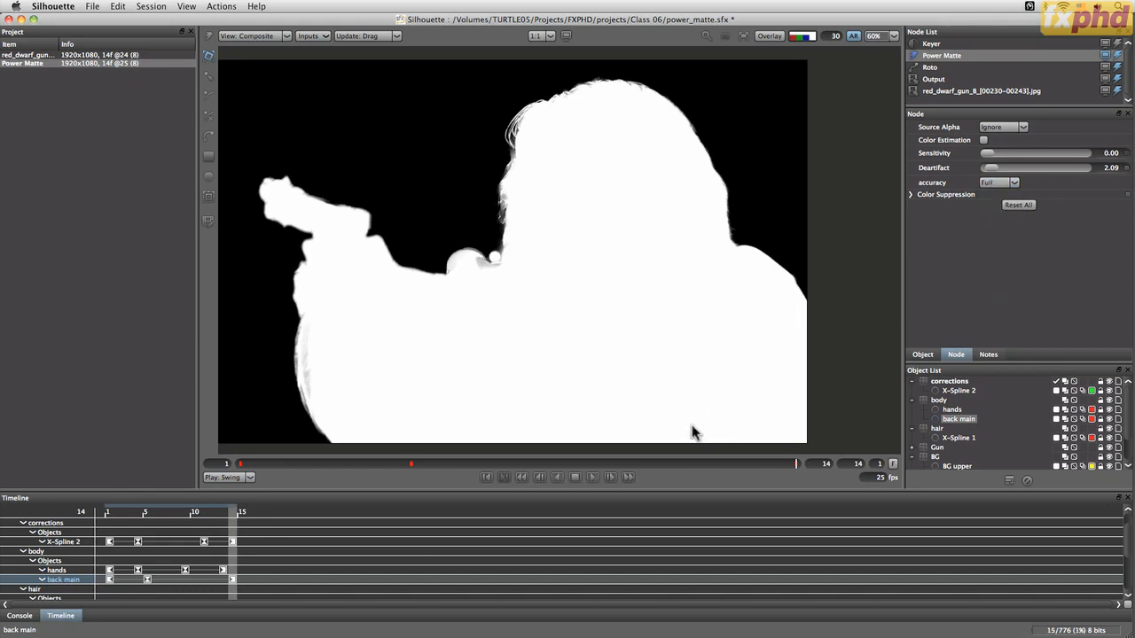
Play back the matte, then view the foreground with spline overlays at frame 3
{"action": "left_click", "coordinate": [594, 479]}
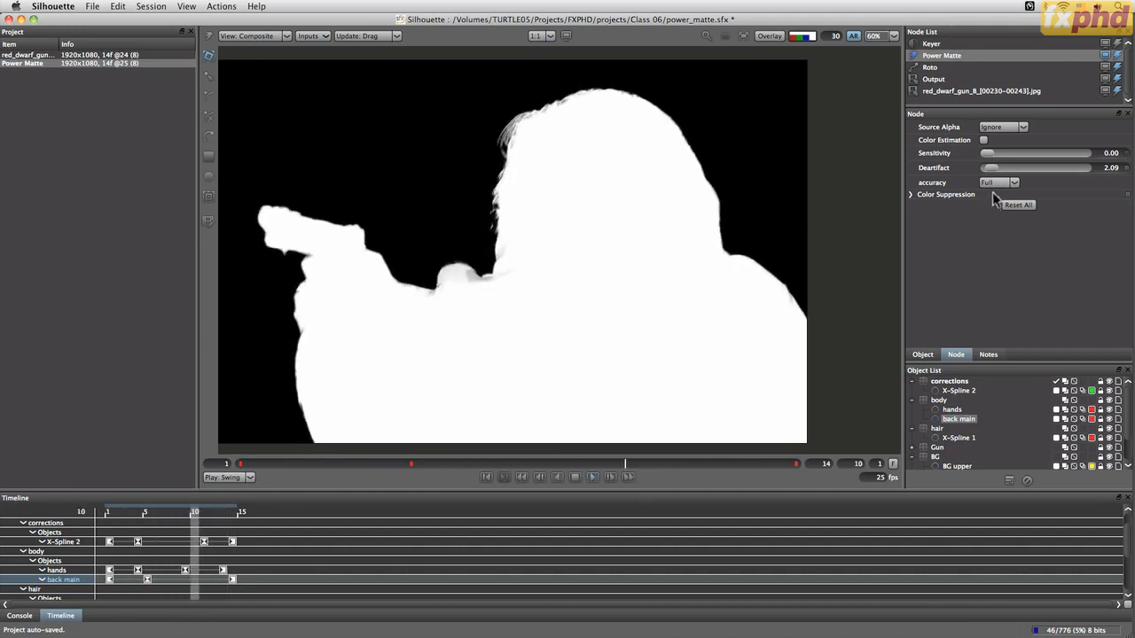
{"action": "left_click", "coordinate": [575, 477]}
{"action": "key", "text": "o"}
{"action": "left_click_drag", "start_coordinate": [607, 360], "coordinate": [544, 345]}
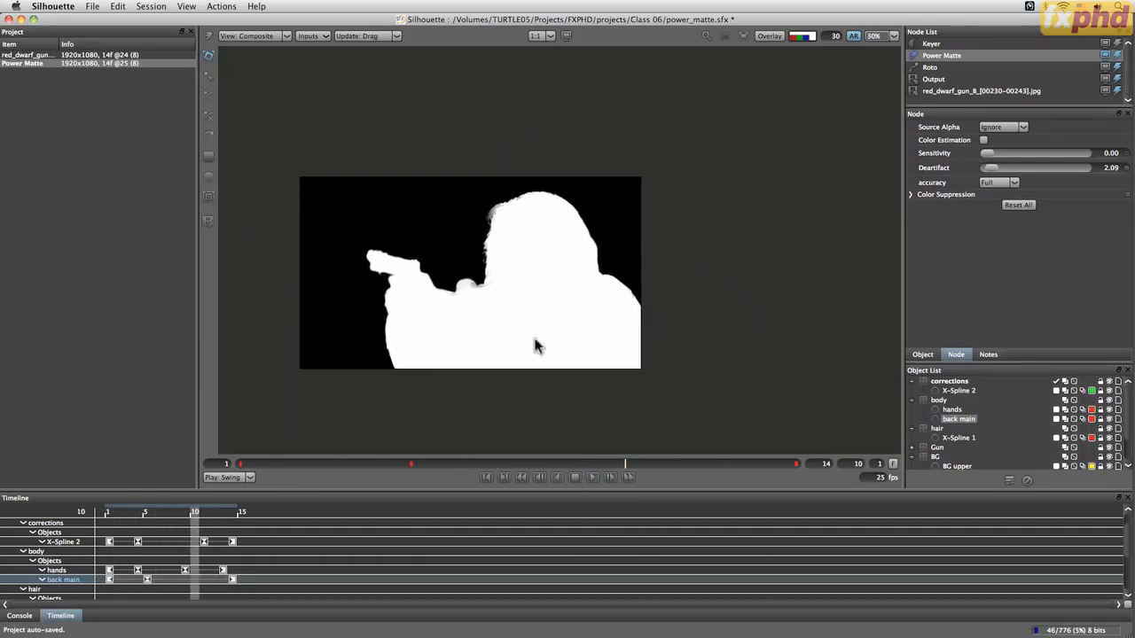
{"action": "left_click_drag", "start_coordinate": [621, 461], "coordinate": [326, 468]}
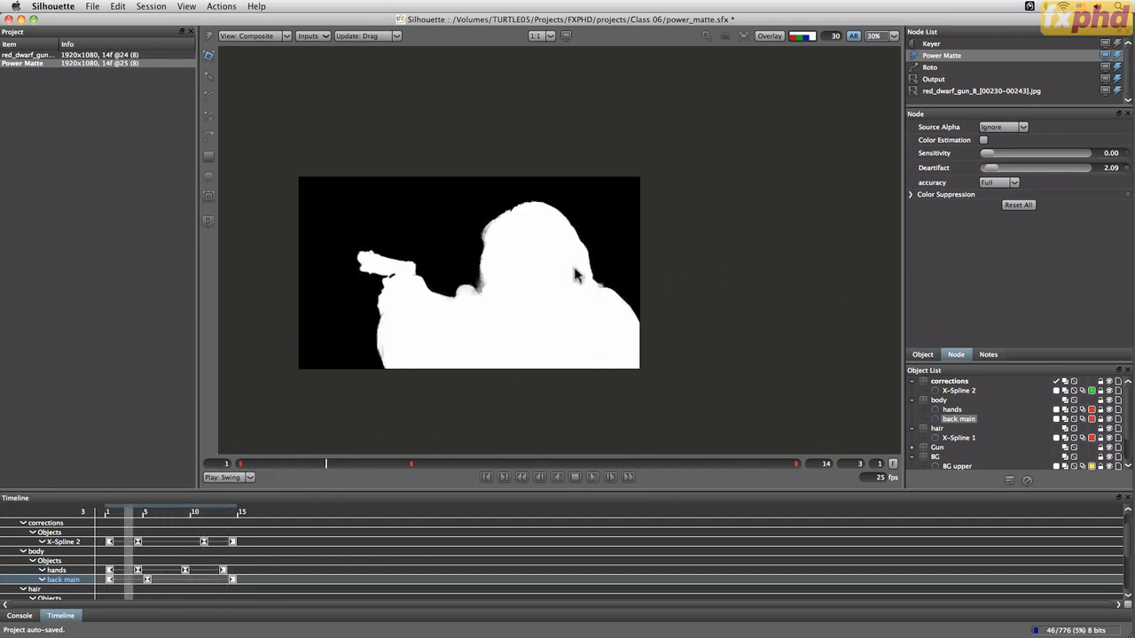
{"action": "key", "text": "a"}
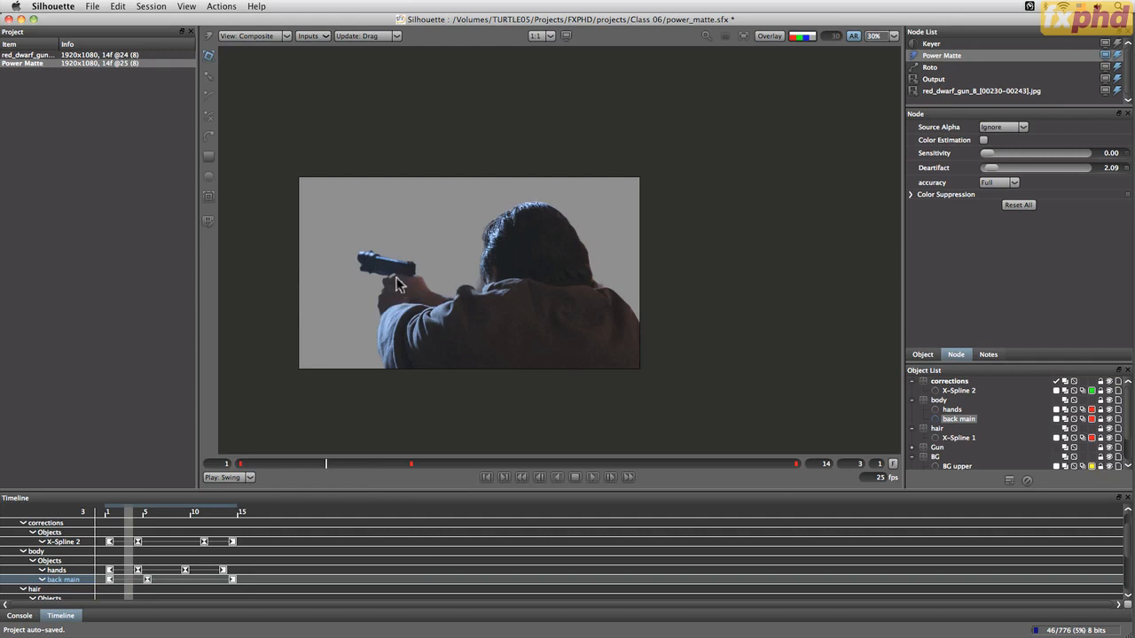
{"action": "key", "text": "f"}
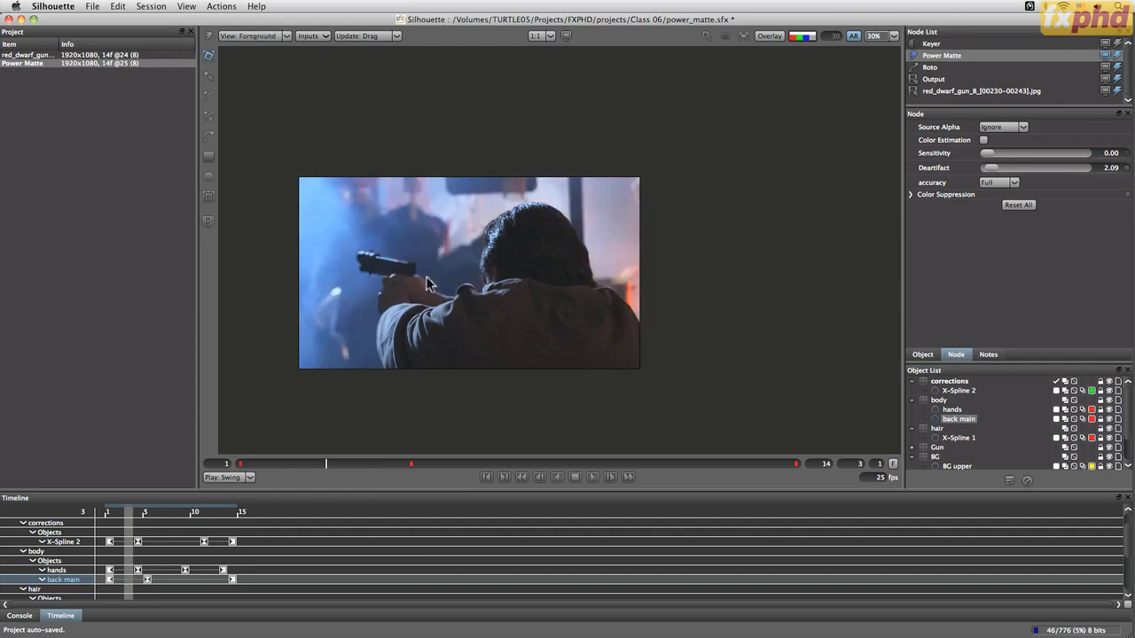
{"action": "left_click", "coordinate": [768, 36]}
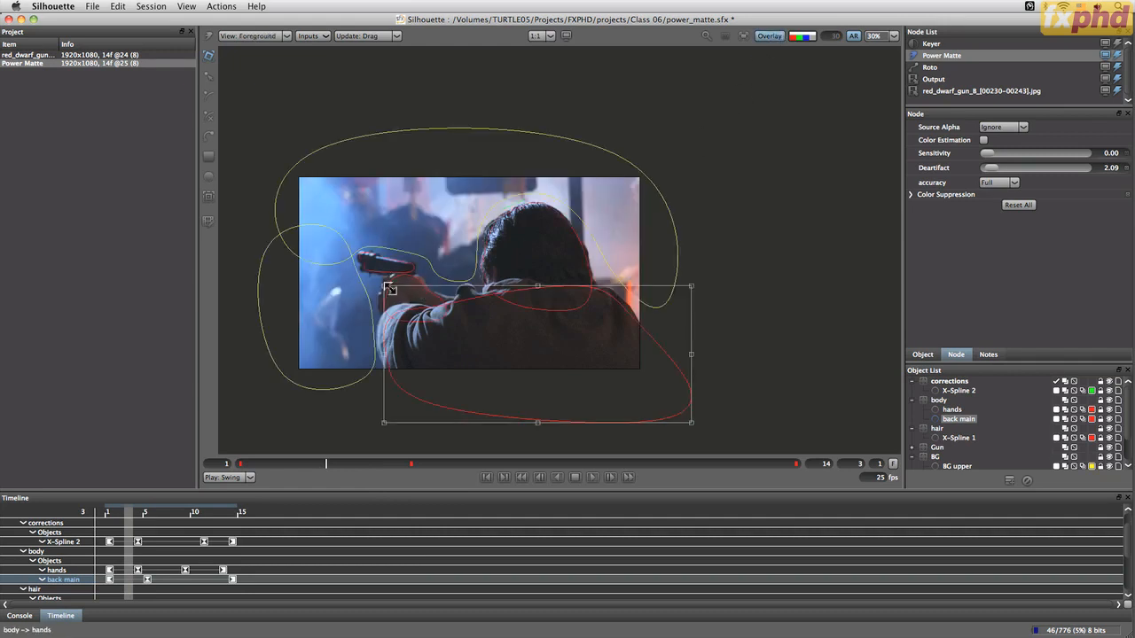
At frame 3, reshape the back main spline's points to fit the arm and shoulder edge
{"action": "scroll", "coordinate": [431, 318], "scroll_direction": "up", "scroll_amount": 2}
{"action": "left_click_drag", "start_coordinate": [425, 331], "coordinate": [627, 372]}
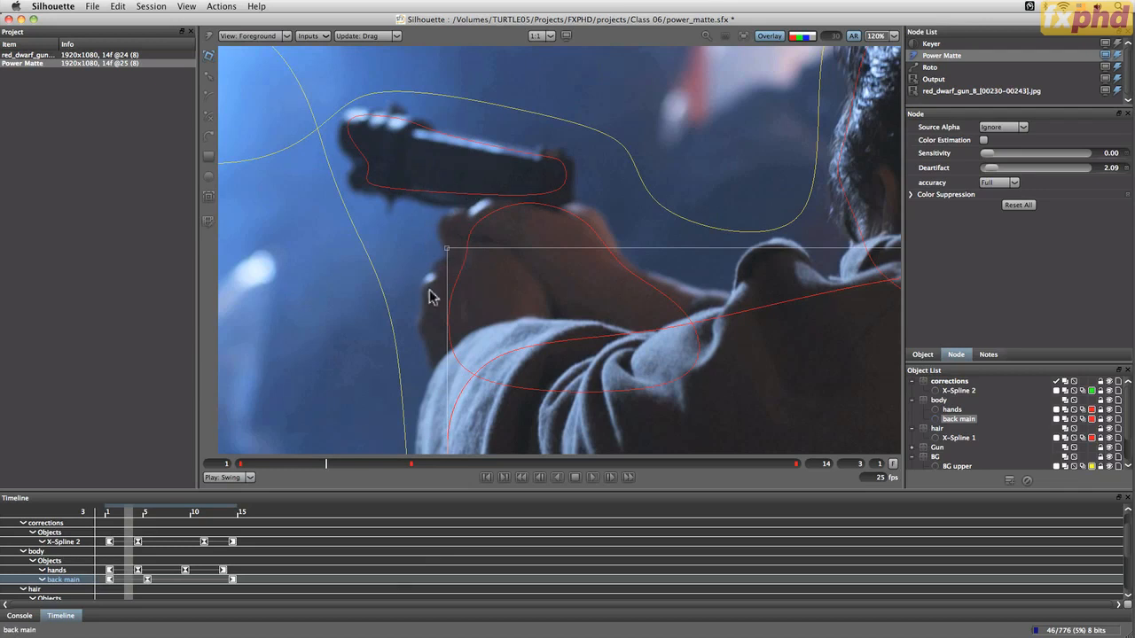
{"action": "left_click_drag", "start_coordinate": [527, 413], "coordinate": [545, 399]}
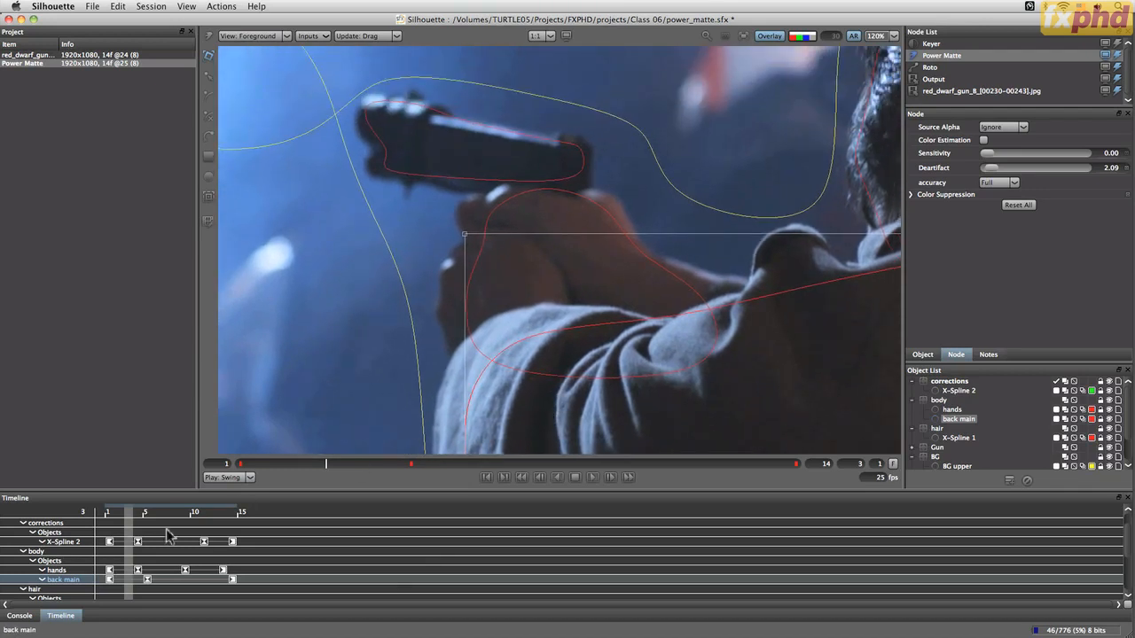
{"action": "left_click", "coordinate": [471, 410]}
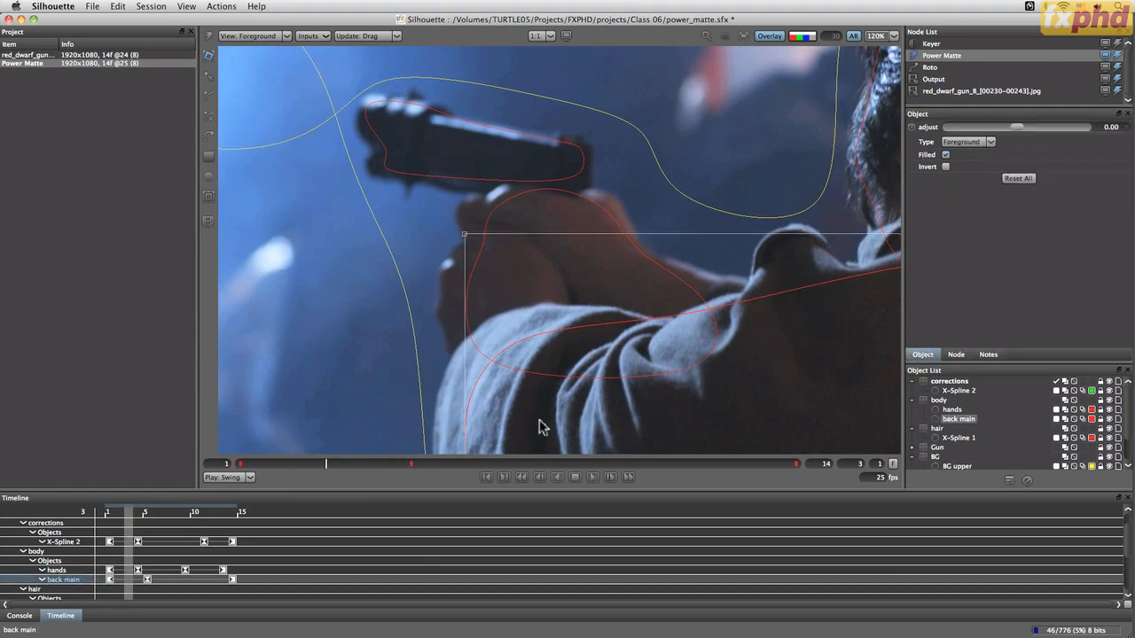
{"action": "left_click_drag", "start_coordinate": [547, 430], "coordinate": [569, 278]}
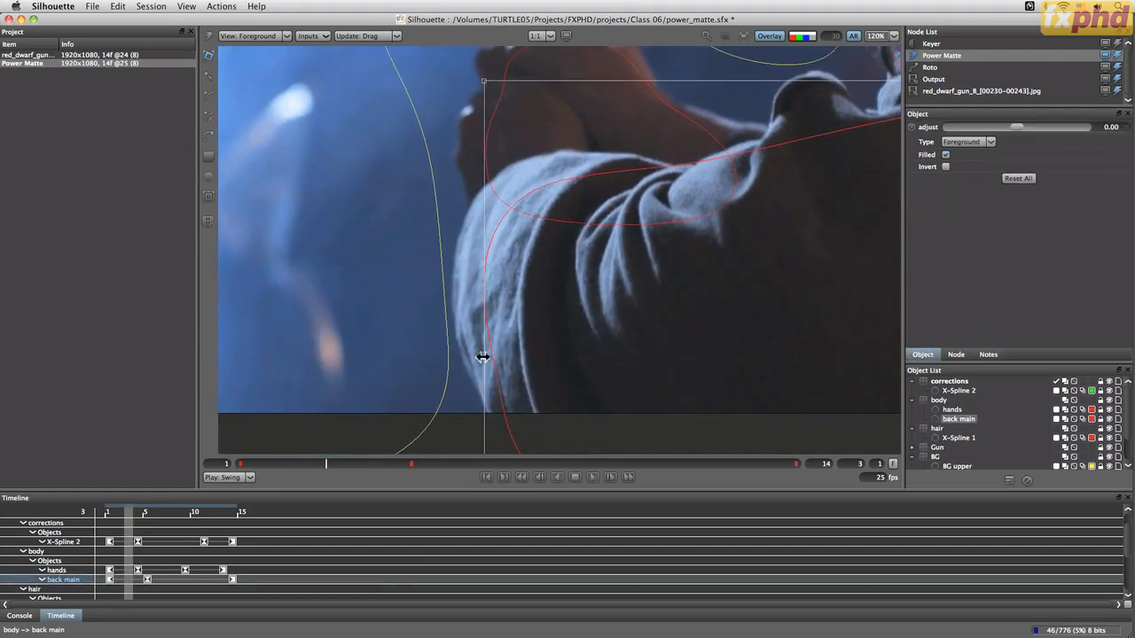
{"action": "left_click_drag", "start_coordinate": [481, 356], "coordinate": [457, 355]}
{"action": "key", "text": "r"}
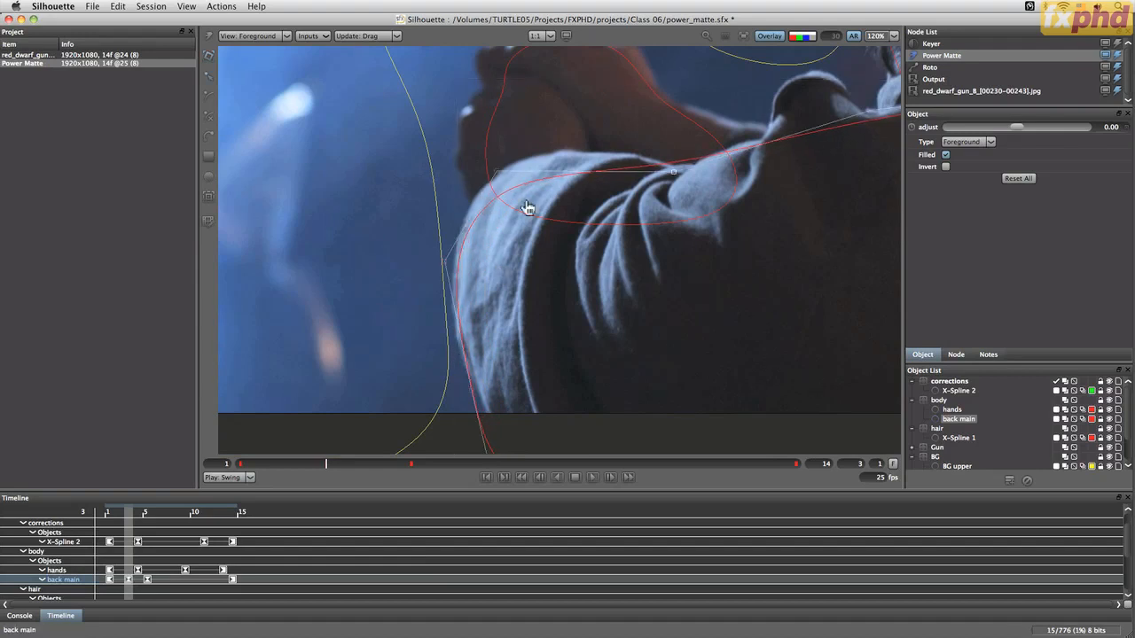
{"action": "left_click_drag", "start_coordinate": [496, 173], "coordinate": [501, 147]}
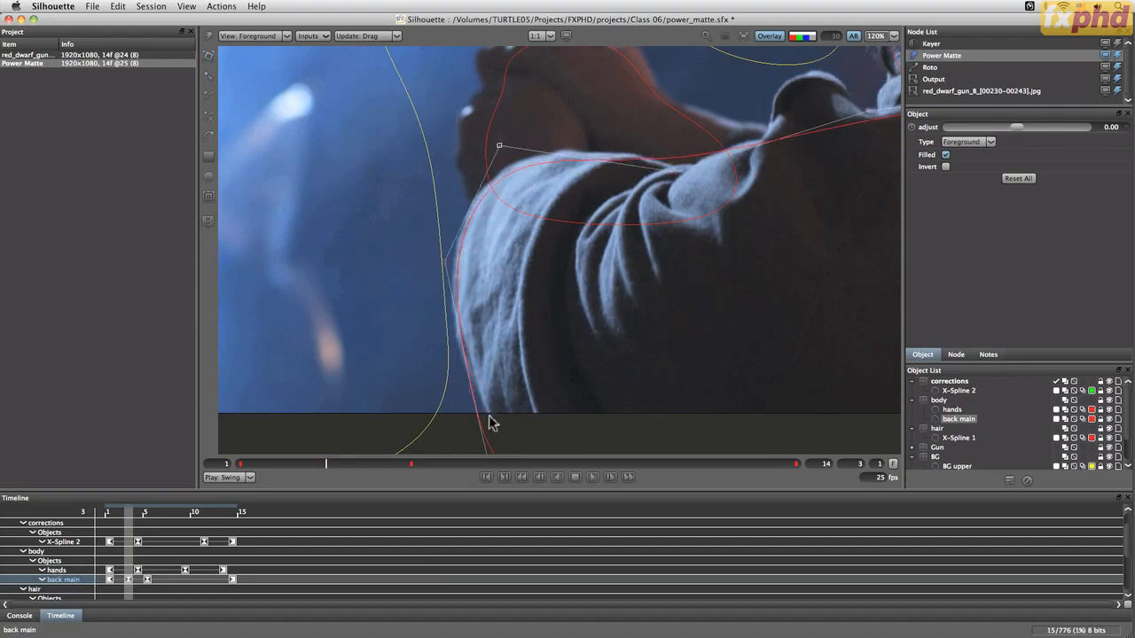
{"action": "left_click_drag", "start_coordinate": [474, 391], "coordinate": [485, 388]}
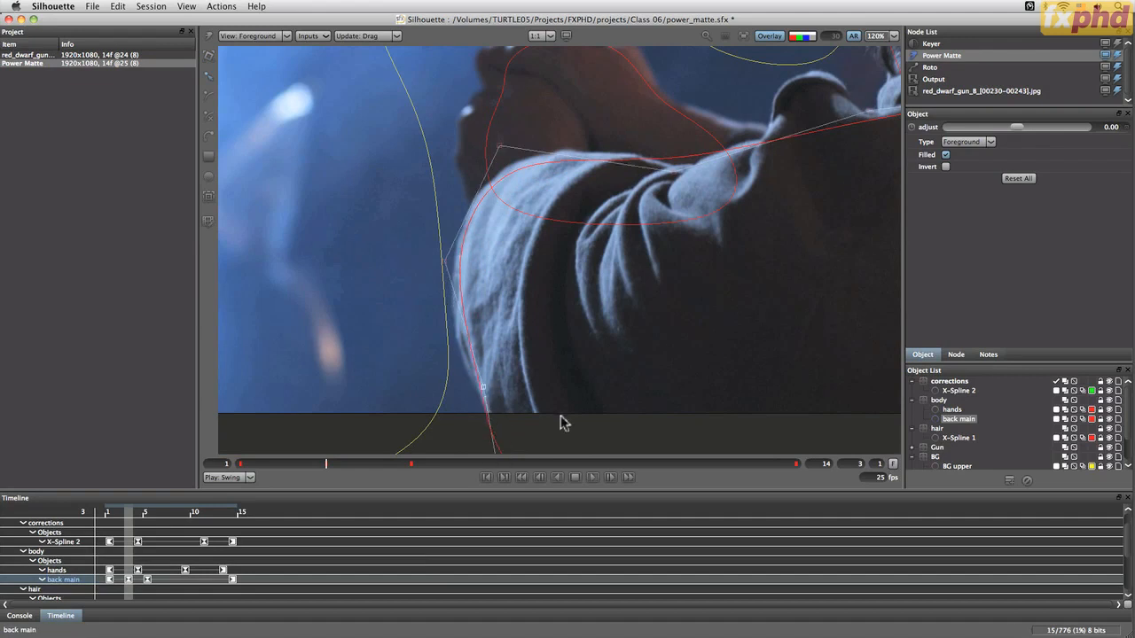
{"action": "left_click_drag", "start_coordinate": [556, 431], "coordinate": [511, 324]}
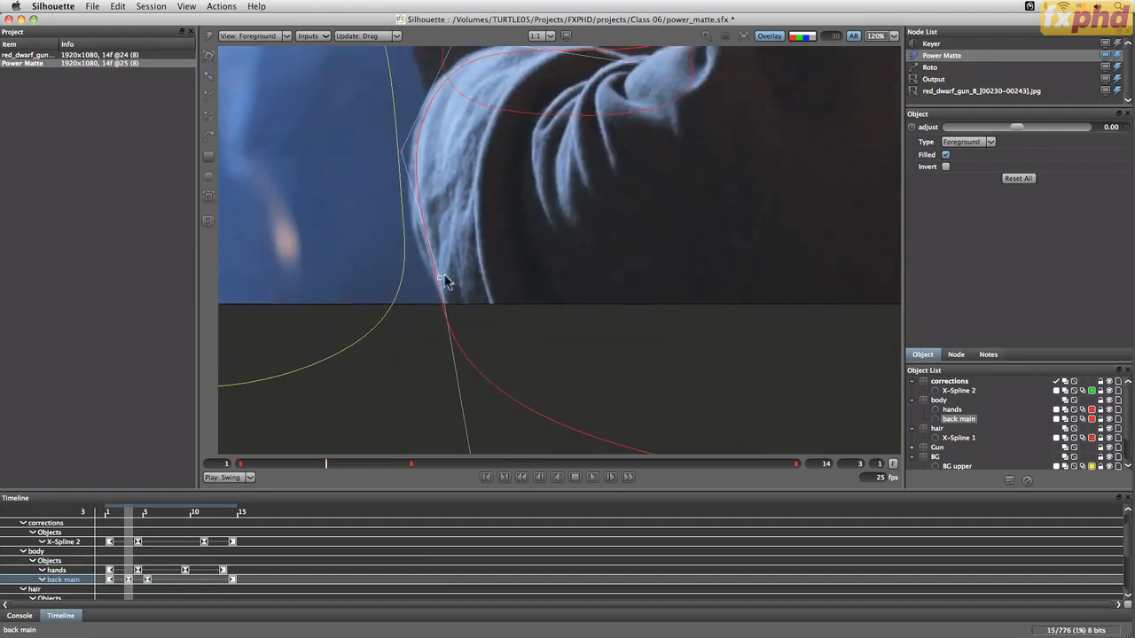
{"action": "left_click_drag", "start_coordinate": [514, 411], "coordinate": [466, 304]}
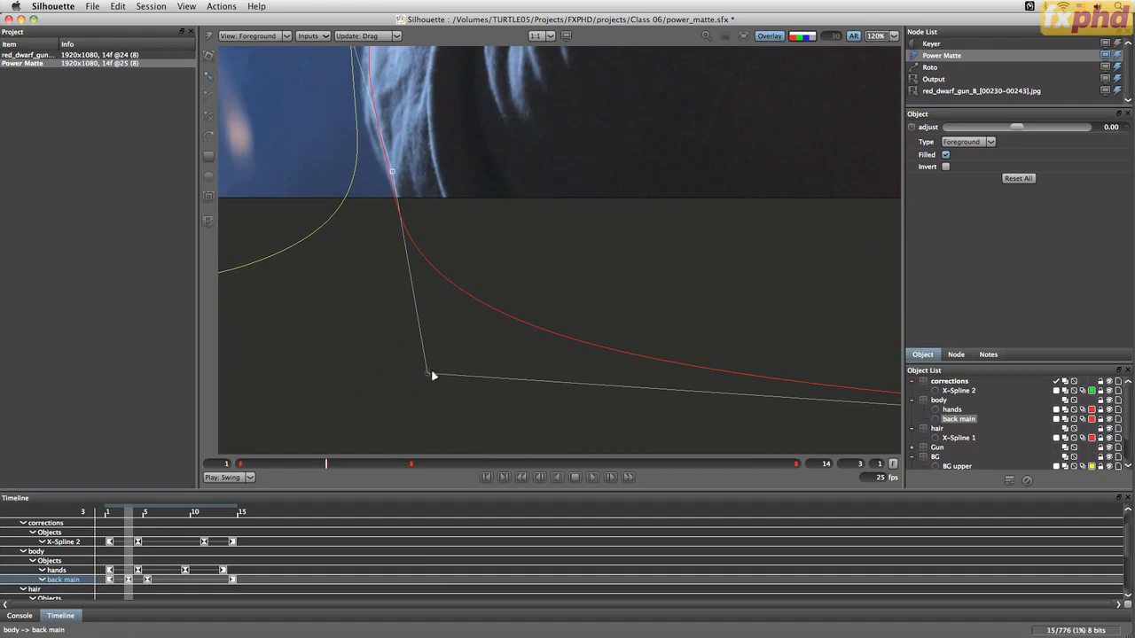
{"action": "left_click_drag", "start_coordinate": [432, 377], "coordinate": [450, 370]}
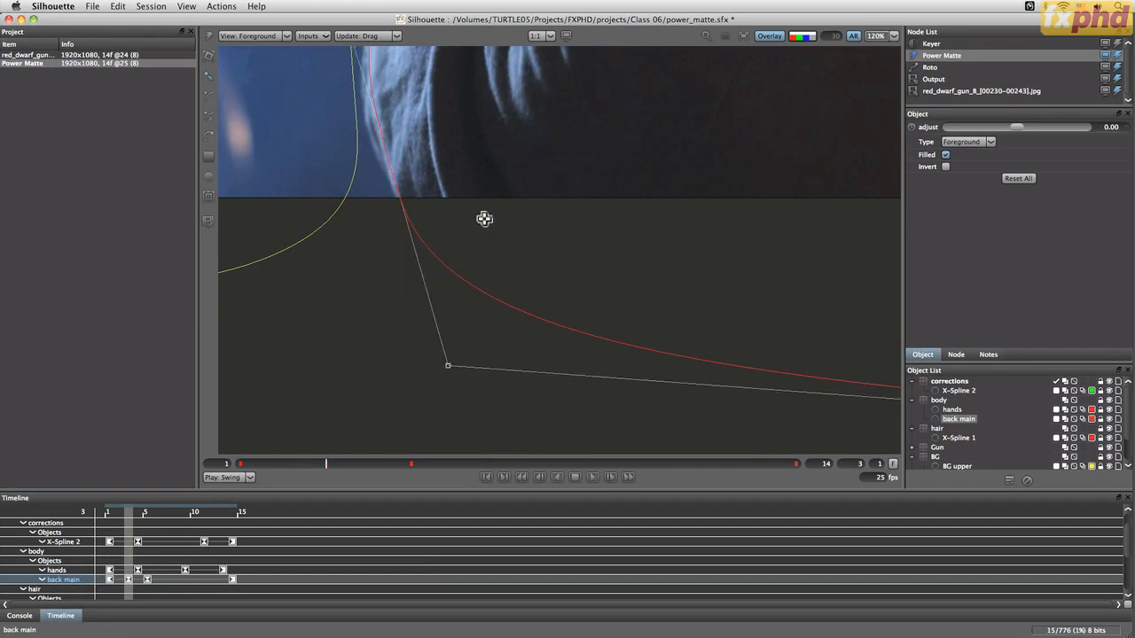
{"action": "left_click_drag", "start_coordinate": [482, 221], "coordinate": [492, 350]}
Move the hands spline and reshape its points at frame 3 to fit the hands
{"action": "left_click", "coordinate": [432, 178]}
{"action": "key", "text": "t"}
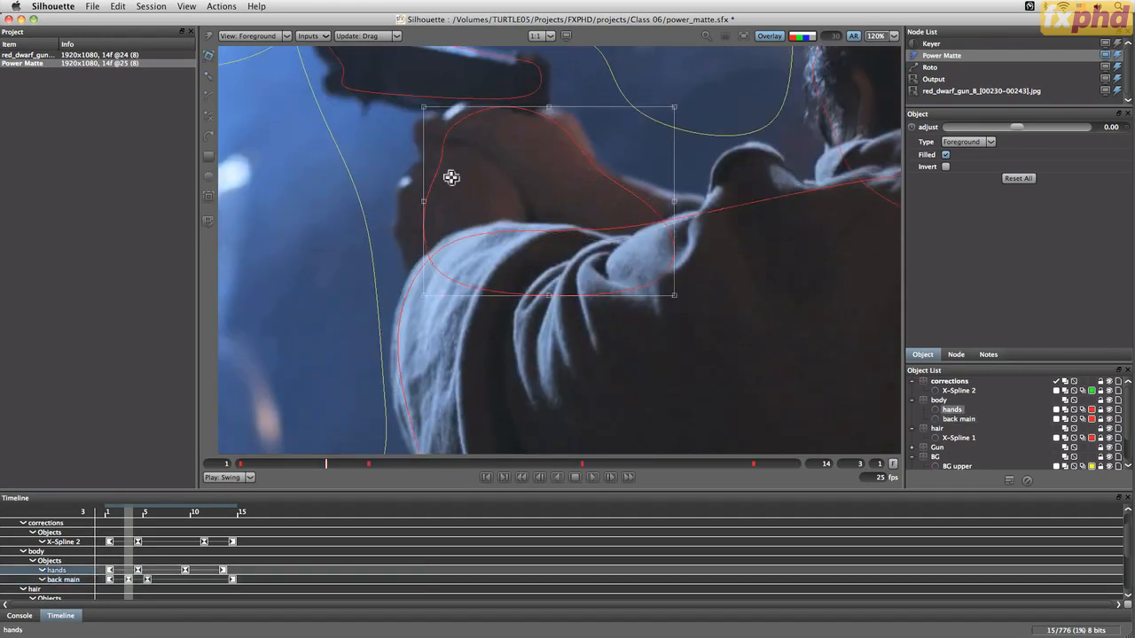
{"action": "left_click_drag", "start_coordinate": [449, 176], "coordinate": [431, 167]}
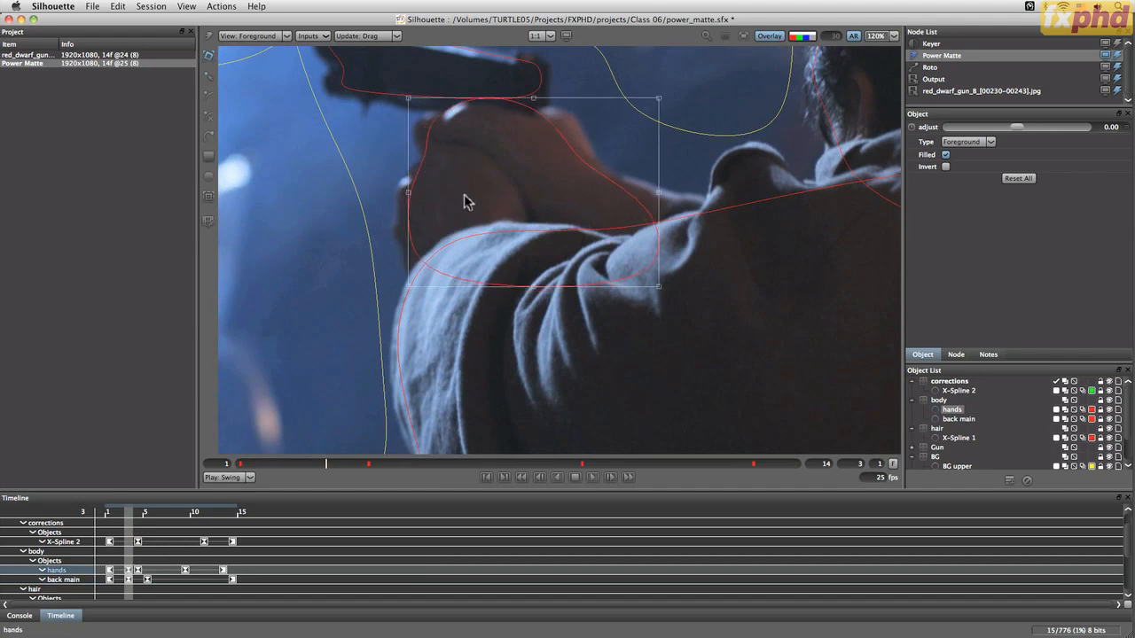
{"action": "left_click_drag", "start_coordinate": [658, 191], "coordinate": [670, 193]}
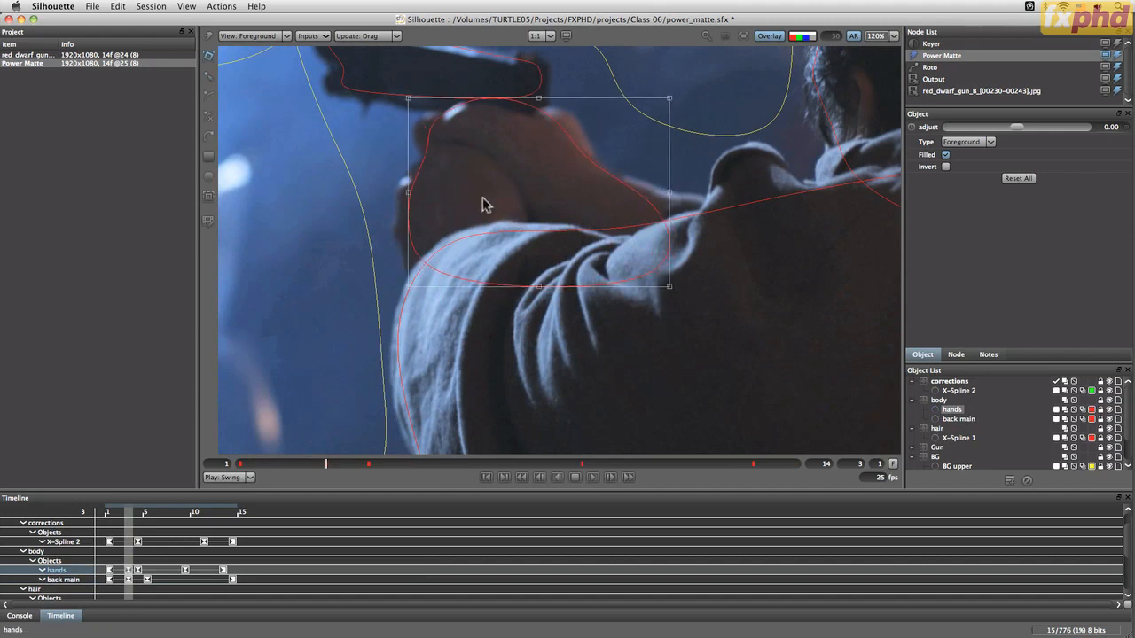
{"action": "key", "text": "r"}
{"action": "left_click_drag", "start_coordinate": [407, 191], "coordinate": [391, 192]}
{"action": "left_click_drag", "start_coordinate": [432, 150], "coordinate": [438, 156]}
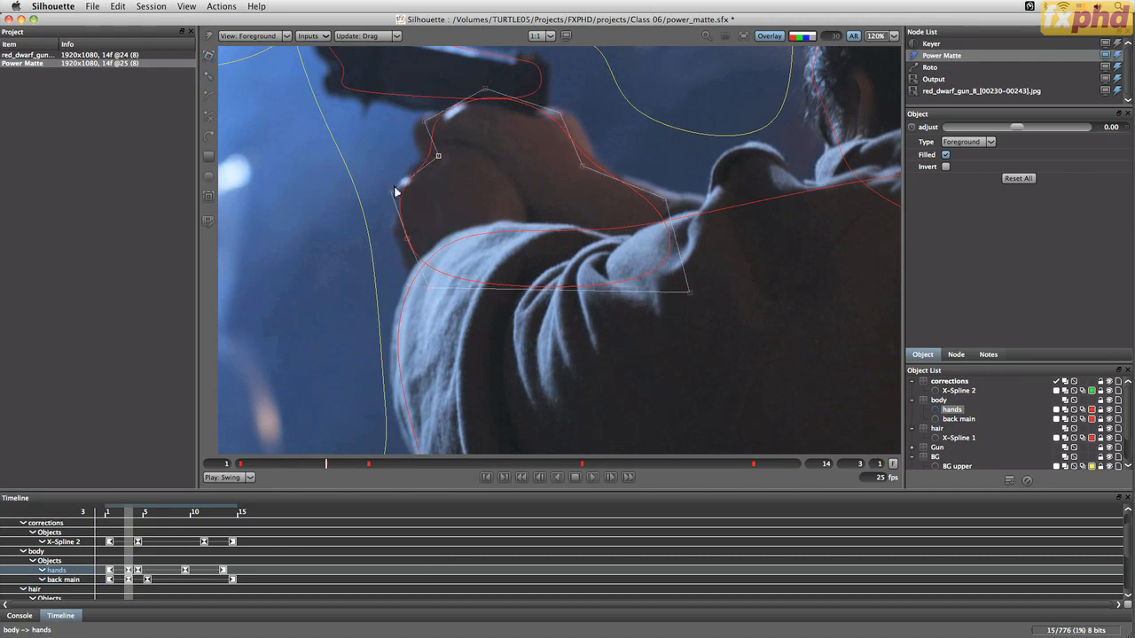
{"action": "left_click", "coordinate": [391, 189]}
{"action": "left_click", "coordinate": [436, 177]}
{"action": "left_click_drag", "start_coordinate": [407, 238], "coordinate": [404, 243]}
{"action": "left_click_drag", "start_coordinate": [430, 288], "coordinate": [425, 298]}
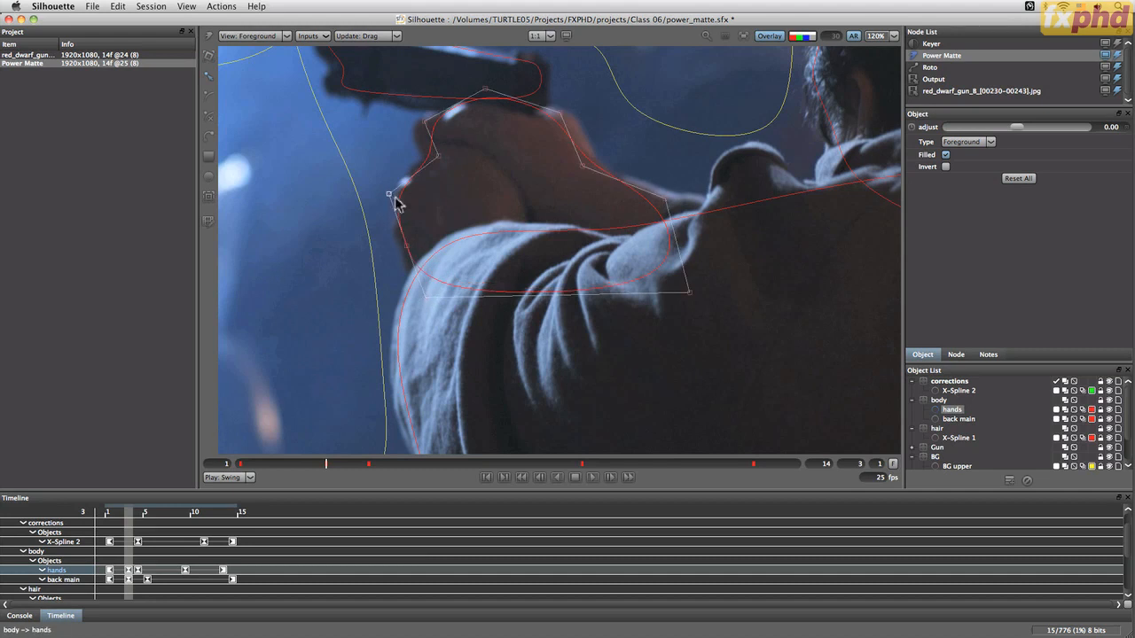
{"action": "left_click_drag", "start_coordinate": [391, 195], "coordinate": [389, 191]}
Draw a small circle shape over the coat bump at the shoulder and adjust its outline
{"action": "key", "text": "c"}
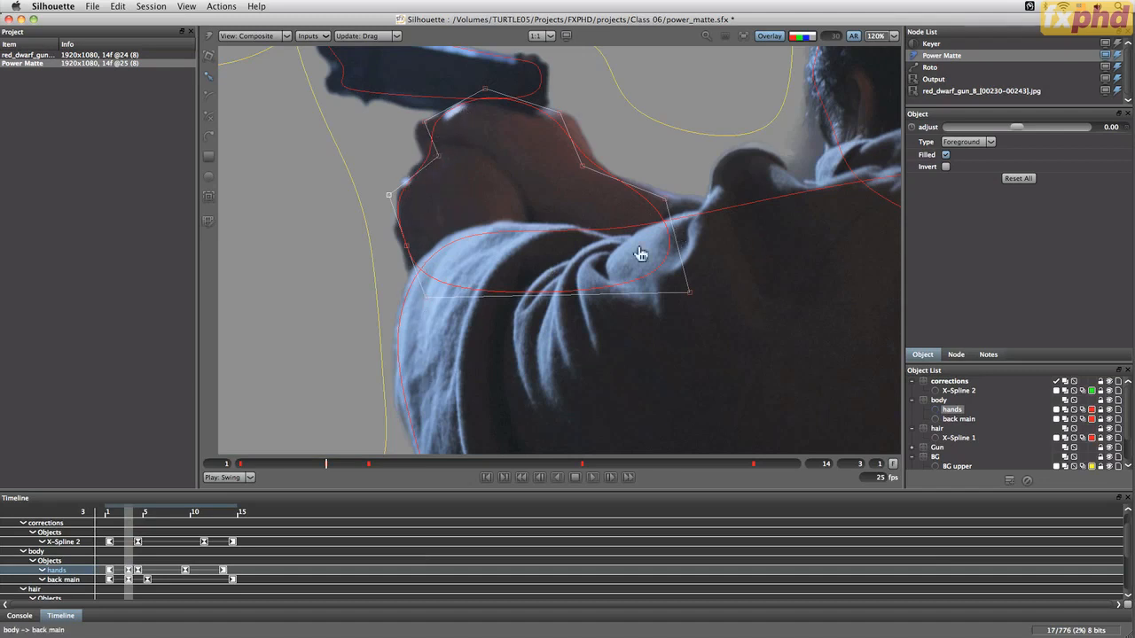
{"action": "left_click_drag", "start_coordinate": [833, 266], "coordinate": [667, 255]}
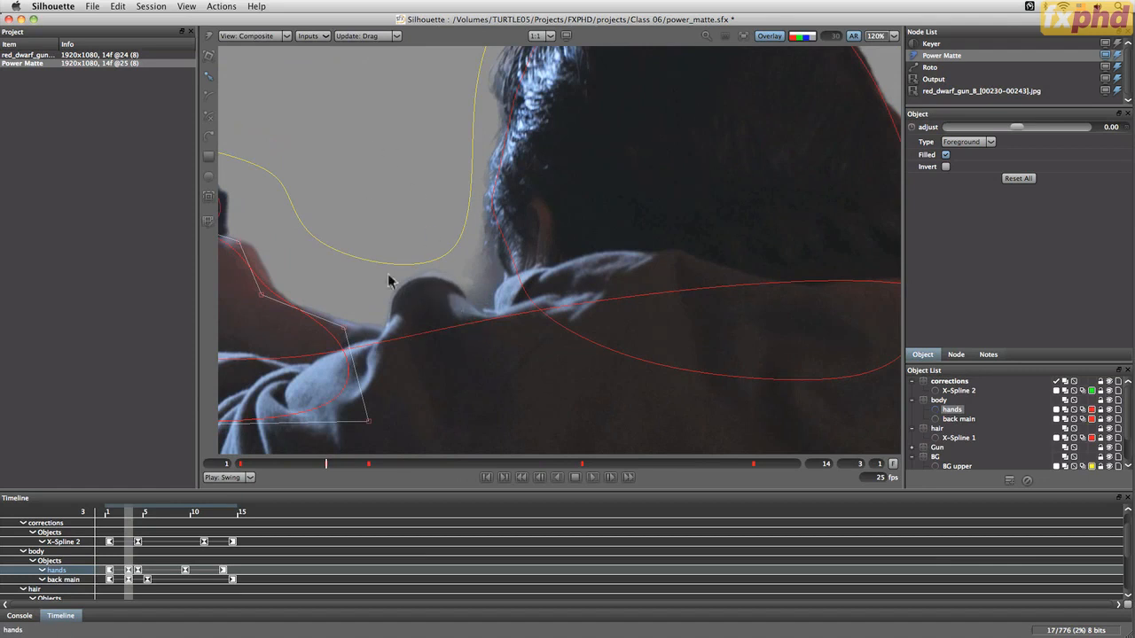
{"action": "key", "text": "c"}
{"action": "left_click", "coordinate": [275, 35]}
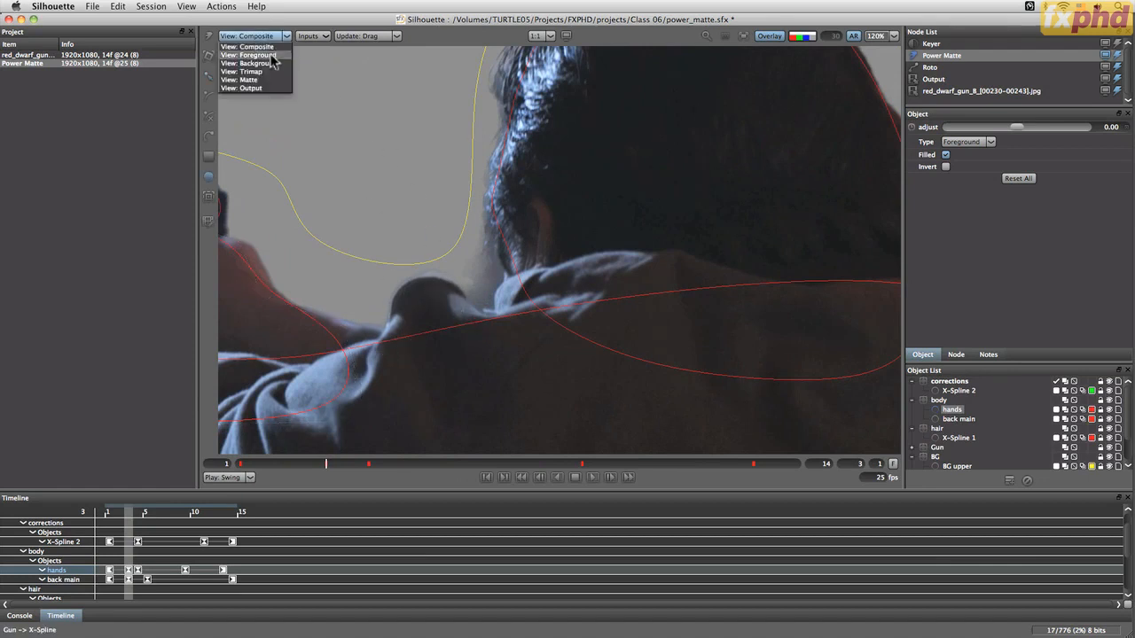
{"action": "left_click", "coordinate": [255, 47]}
{"action": "left_click_drag", "start_coordinate": [391, 350], "coordinate": [463, 278]}
{"action": "left_click_drag", "start_coordinate": [405, 319], "coordinate": [393, 320]}
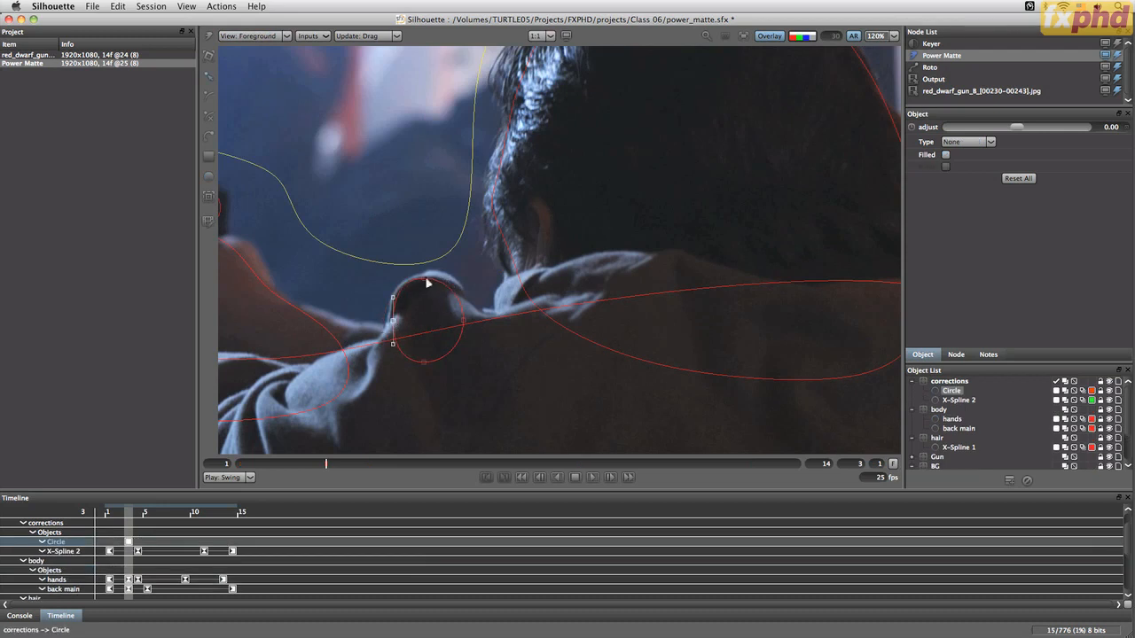
{"action": "left_click_drag", "start_coordinate": [426, 278], "coordinate": [429, 276]}
{"action": "left_click_drag", "start_coordinate": [467, 327], "coordinate": [470, 320]}
{"action": "left_click", "coordinate": [444, 363]}
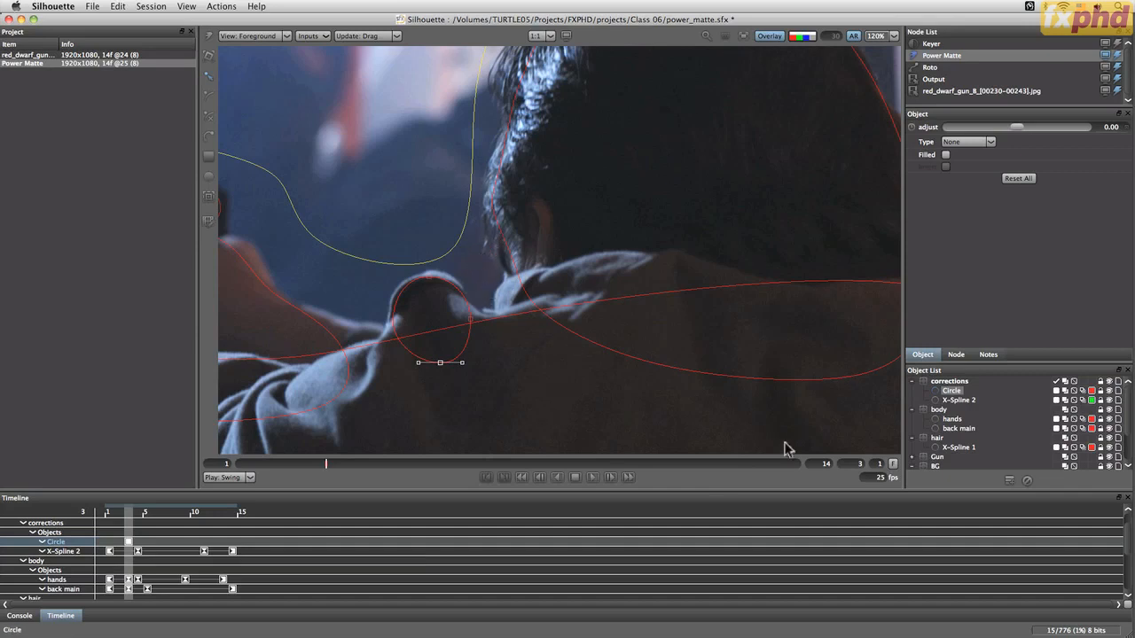
Move the circle into the body layer, rename it coat bump, and return to frame 1
{"action": "left_click_drag", "start_coordinate": [950, 399], "coordinate": [940, 410]}
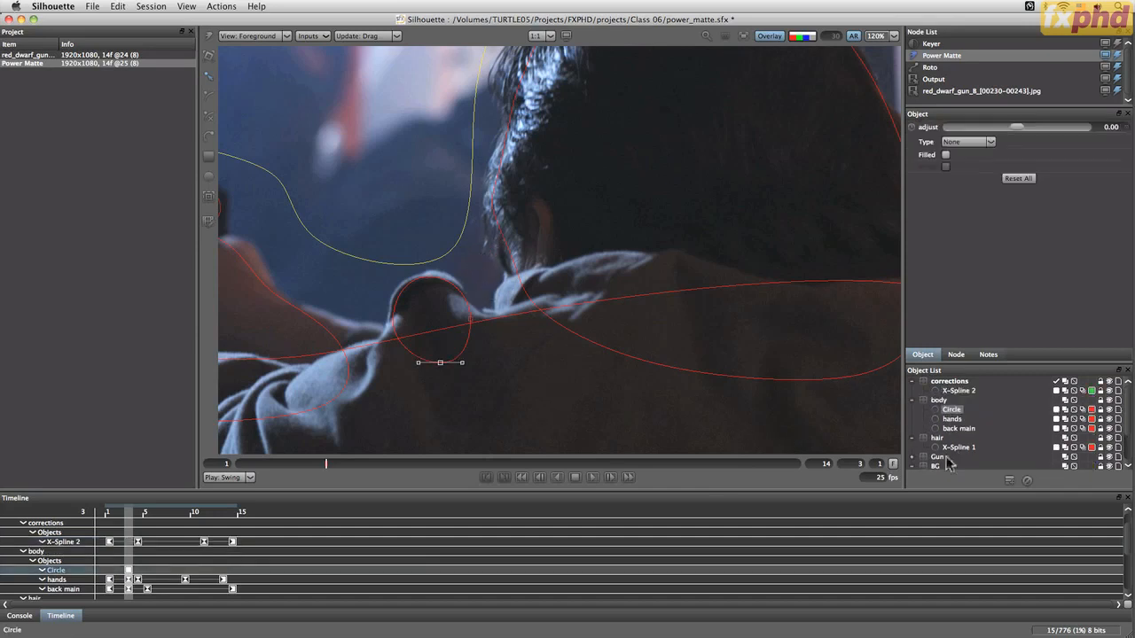
{"action": "double_click", "coordinate": [951, 409]}
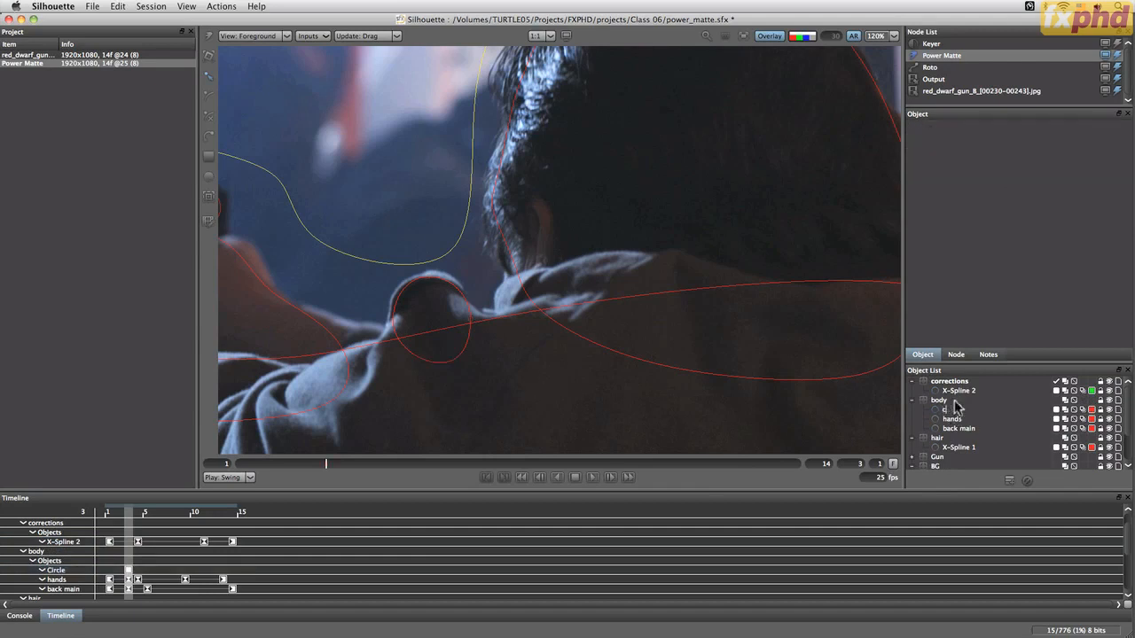
{"action": "key", "text": "Return"}
{"action": "left_click_drag", "start_coordinate": [326, 463], "coordinate": [217, 463]}
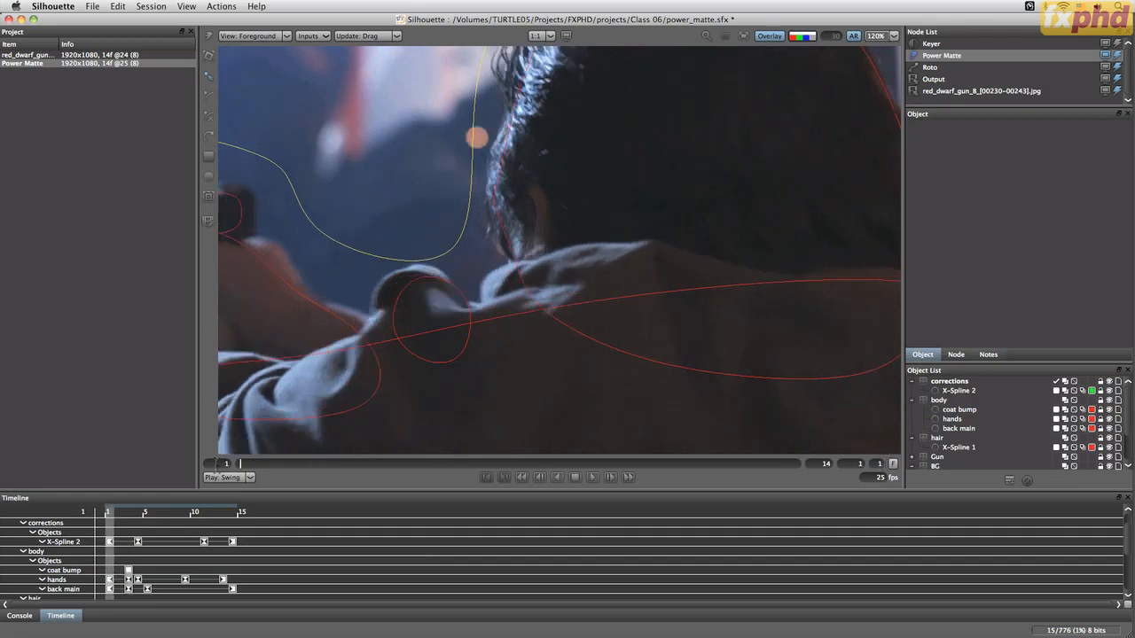
Animate the coat bump circle by repositioning it at frames 1, 5, 10, 12 and 14 to follow the shoulder bump
{"action": "left_click", "coordinate": [424, 362]}
{"action": "left_click_drag", "start_coordinate": [423, 363], "coordinate": [412, 356]}
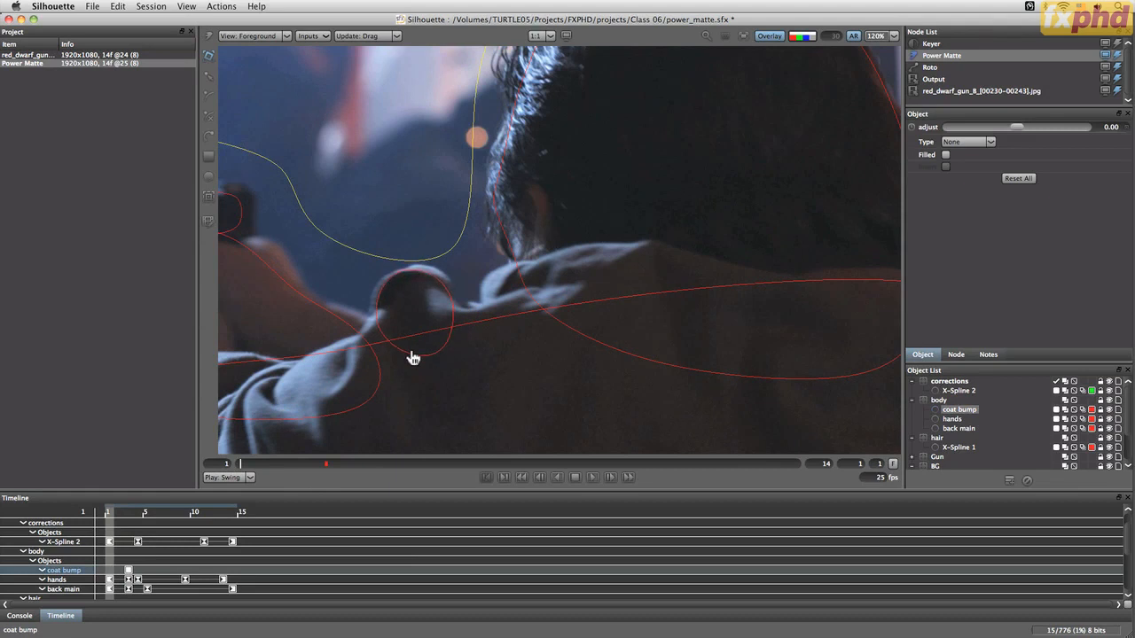
{"action": "left_click_drag", "start_coordinate": [240, 463], "coordinate": [413, 468]}
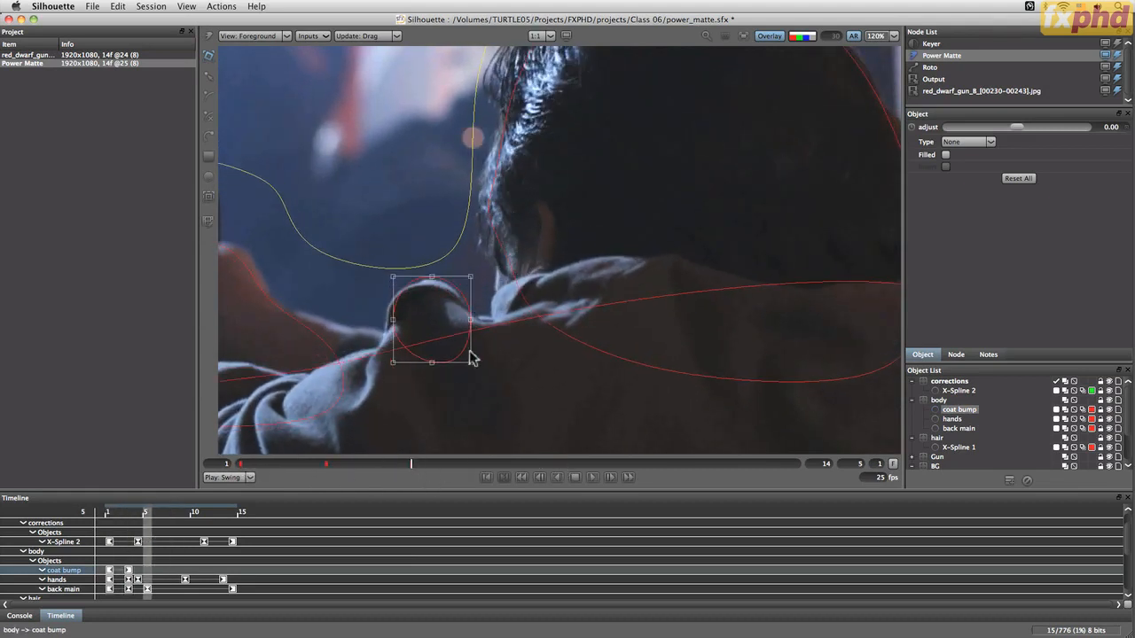
{"action": "left_click_drag", "start_coordinate": [472, 358], "coordinate": [448, 378]}
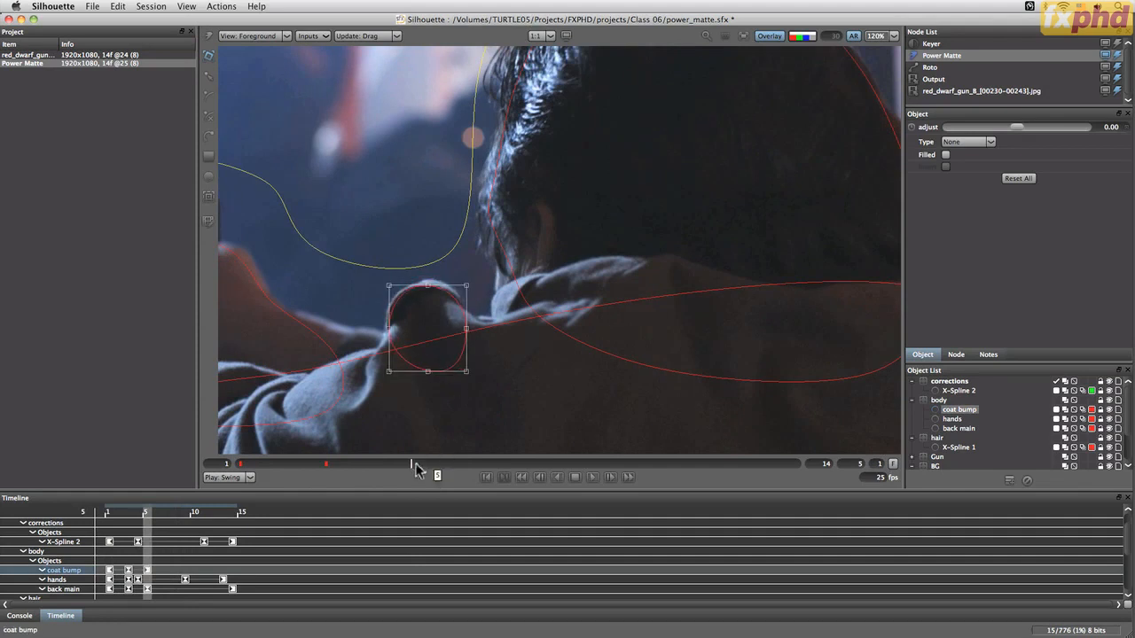
{"action": "mouse_move", "coordinate": [415, 470]}
{"action": "left_mouse_down"}
{"action": "mouse_move", "coordinate": [657, 465]}
{"action": "mouse_move", "coordinate": [622, 466]}
{"action": "left_mouse_up"}
{"action": "mouse_move", "coordinate": [439, 366]}
{"action": "left_mouse_down"}
{"action": "mouse_move", "coordinate": [438, 328]}
{"action": "mouse_move", "coordinate": [466, 289]}
{"action": "left_mouse_up"}
{"action": "left_click_drag", "start_coordinate": [635, 462], "coordinate": [710, 464]}
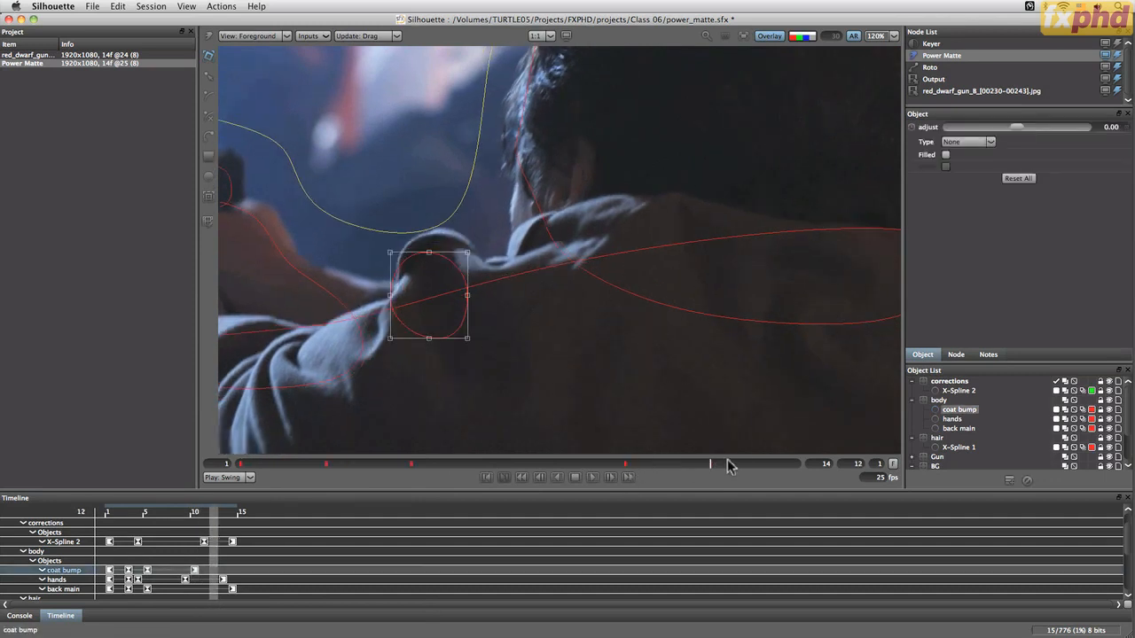
{"action": "left_click_drag", "start_coordinate": [466, 283], "coordinate": [477, 264]}
{"action": "left_click_drag", "start_coordinate": [710, 462], "coordinate": [825, 463]}
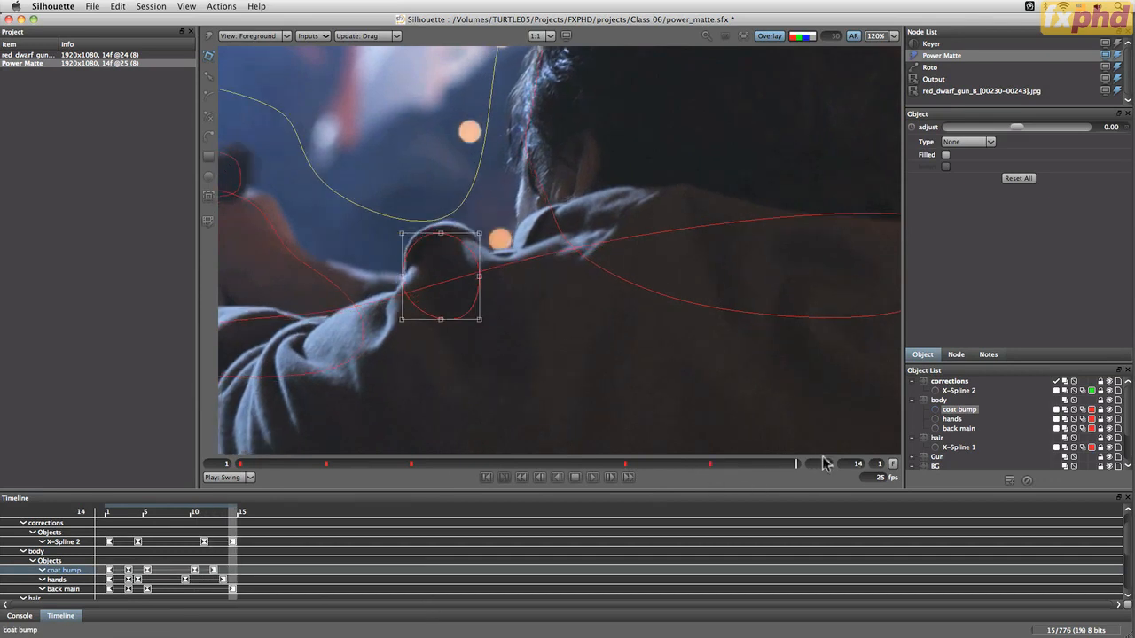
{"action": "left_click_drag", "start_coordinate": [461, 248], "coordinate": [481, 244]}
Set the coat bump shape's type to Foreground and turn on Filled
{"action": "left_click", "coordinate": [968, 142]}
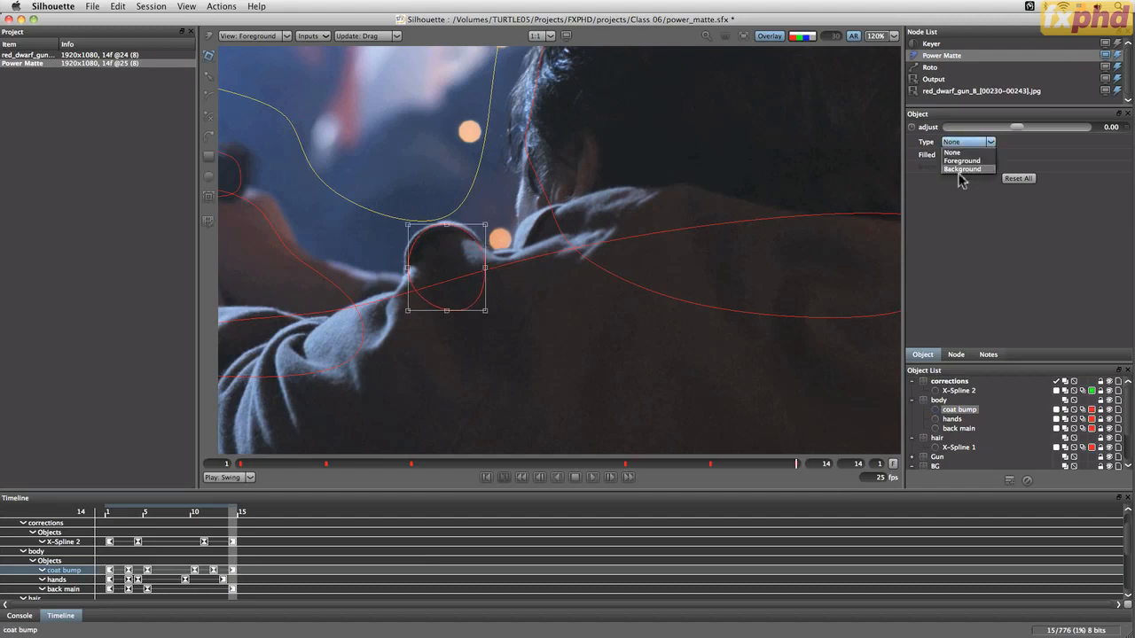
{"action": "left_click", "coordinate": [965, 154]}
{"action": "left_click", "coordinate": [945, 155]}
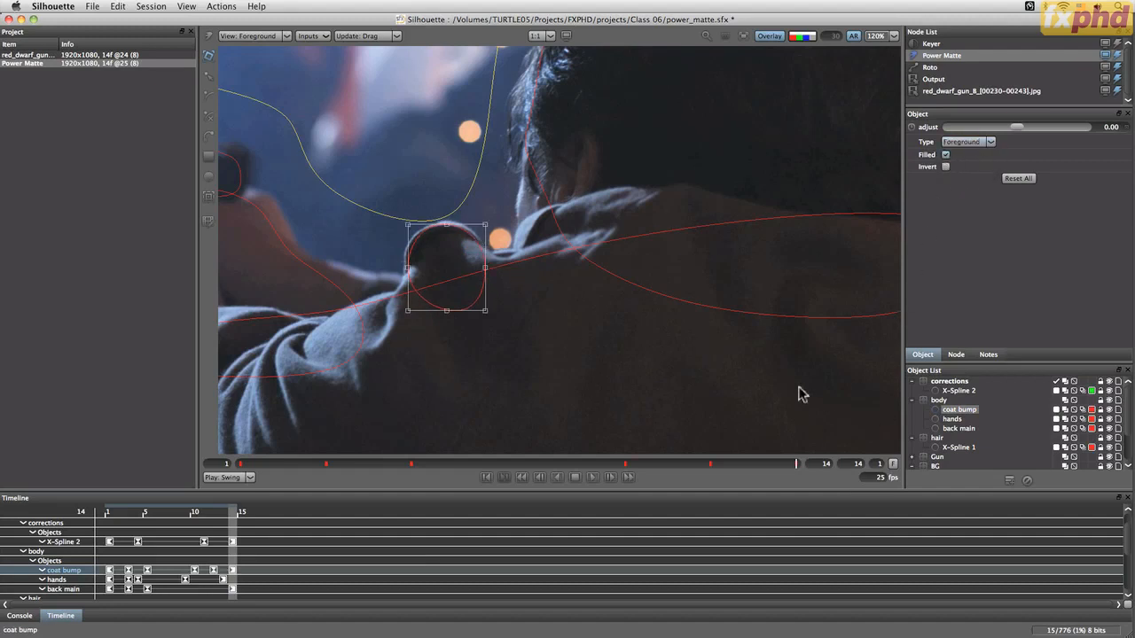
Select the hair spline and reshape its neck points at frames 14 and 5 to fit the neck edge
{"action": "left_click", "coordinate": [553, 223]}
{"action": "left_click", "coordinate": [209, 220]}
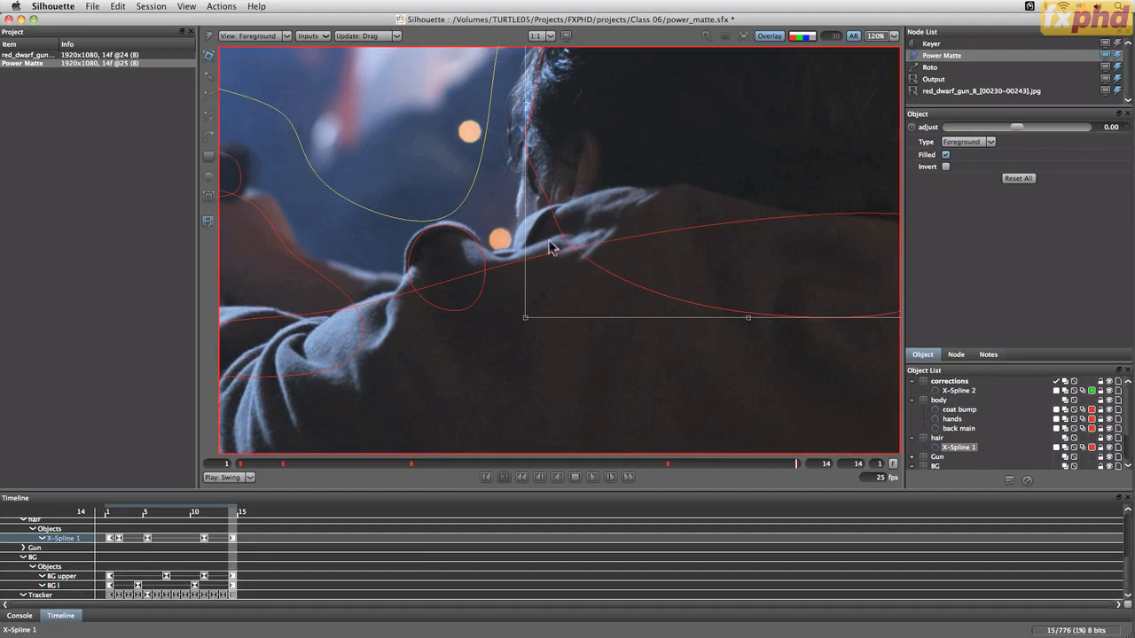
{"action": "key", "text": "r"}
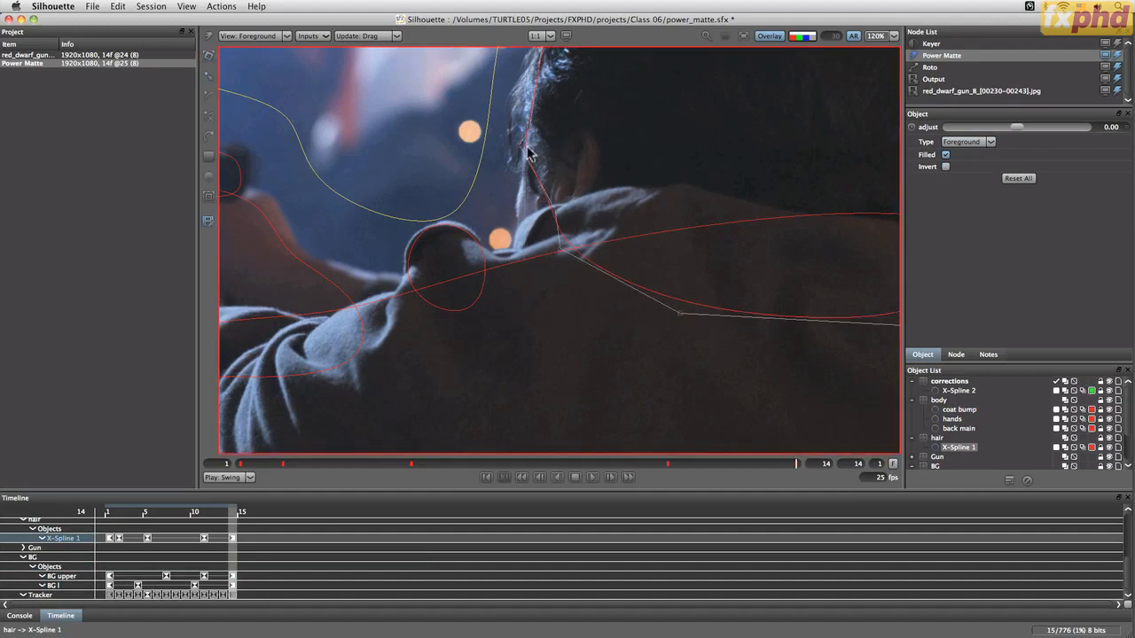
{"action": "left_click_drag", "start_coordinate": [554, 212], "coordinate": [501, 332]}
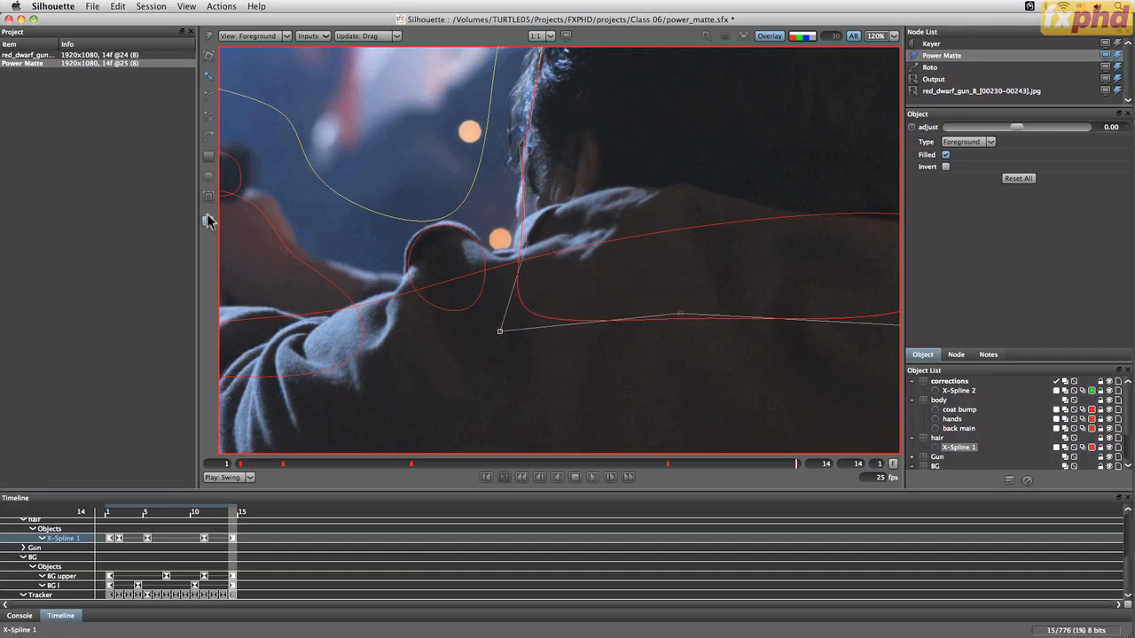
{"action": "left_click_drag", "start_coordinate": [795, 463], "coordinate": [674, 476]}
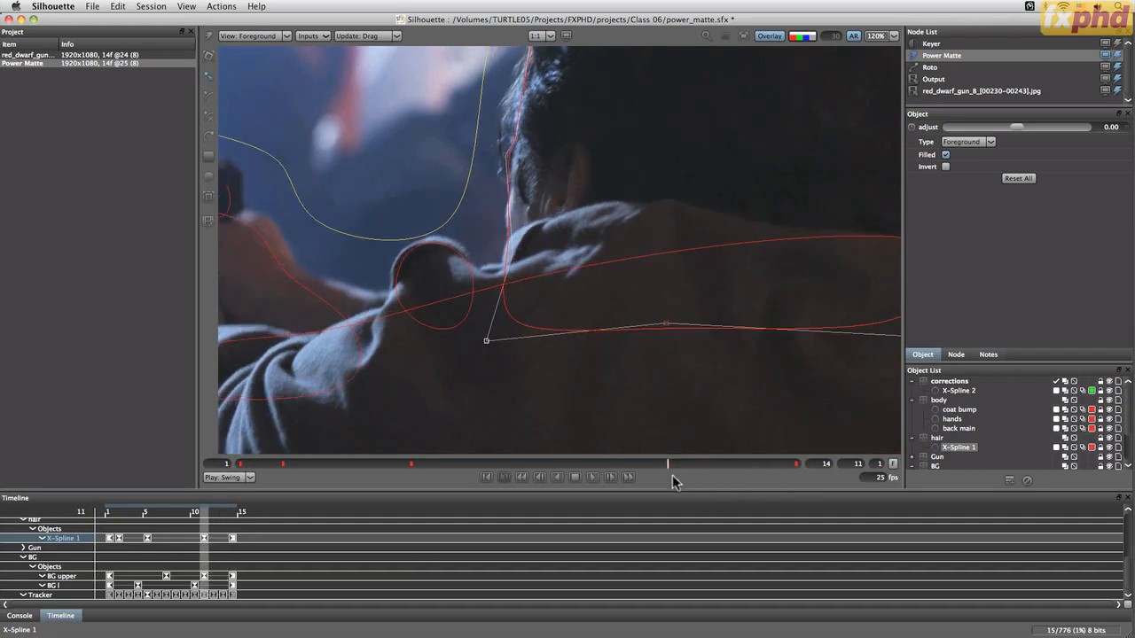
{"action": "left_click", "coordinate": [512, 163]}
{"action": "left_click", "coordinate": [514, 256]}
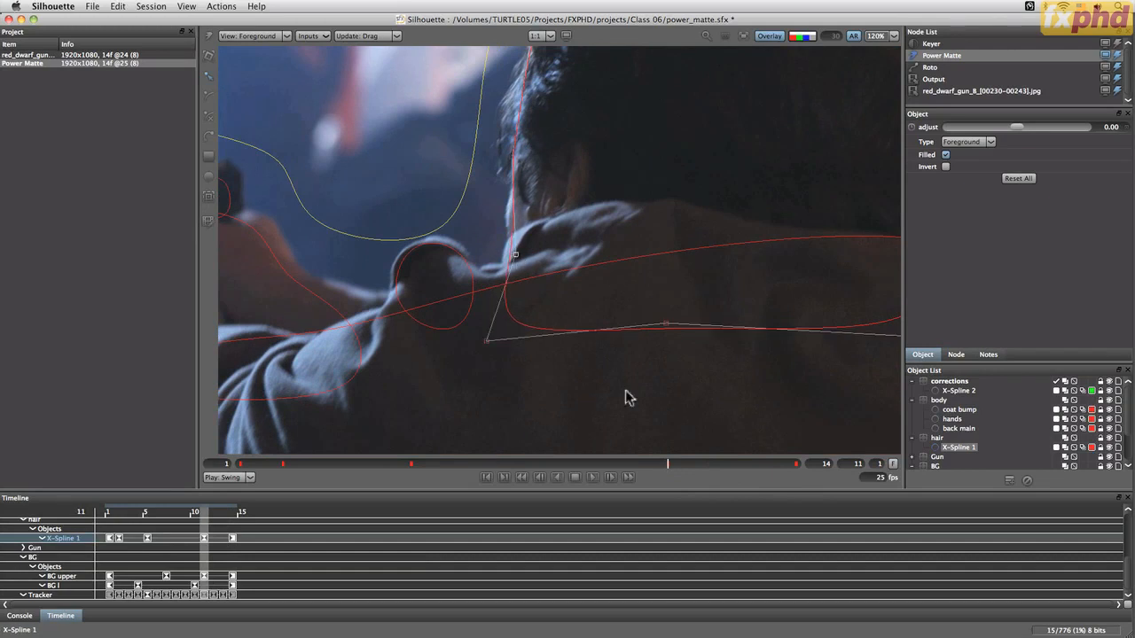
{"action": "left_click_drag", "start_coordinate": [665, 465], "coordinate": [413, 466]}
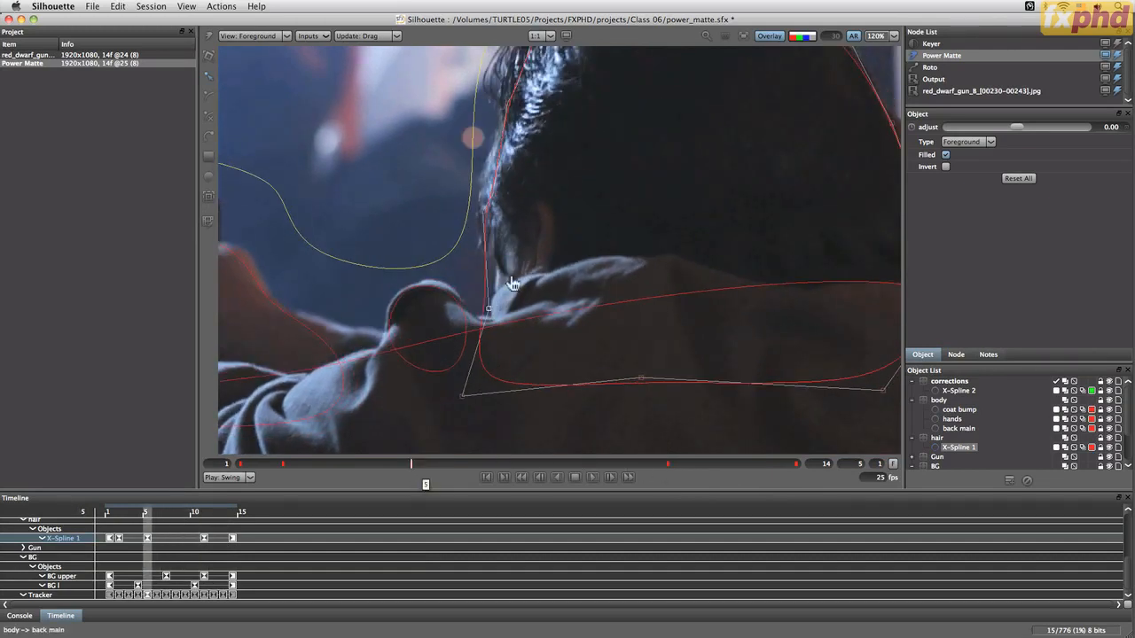
{"action": "left_click_drag", "start_coordinate": [517, 206], "coordinate": [504, 309]}
Reshape the hair spline's neck points at frames 2 and 1 to match the neck
{"action": "left_click", "coordinate": [494, 229]}
{"action": "left_click", "coordinate": [498, 226]}
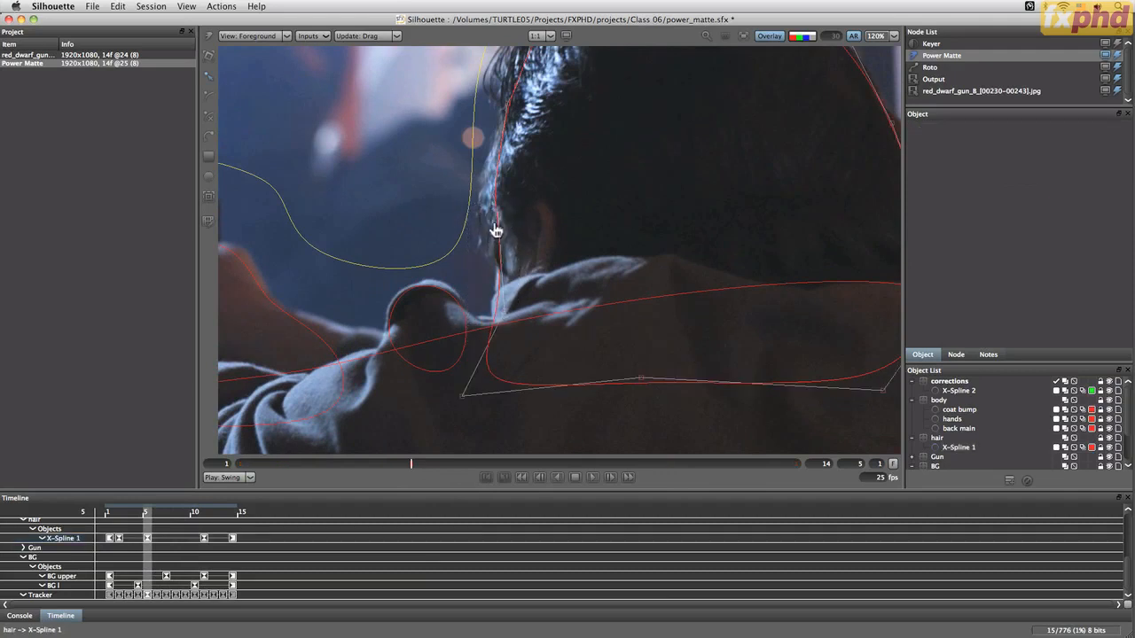
{"action": "left_click_drag", "start_coordinate": [412, 485], "coordinate": [286, 479]}
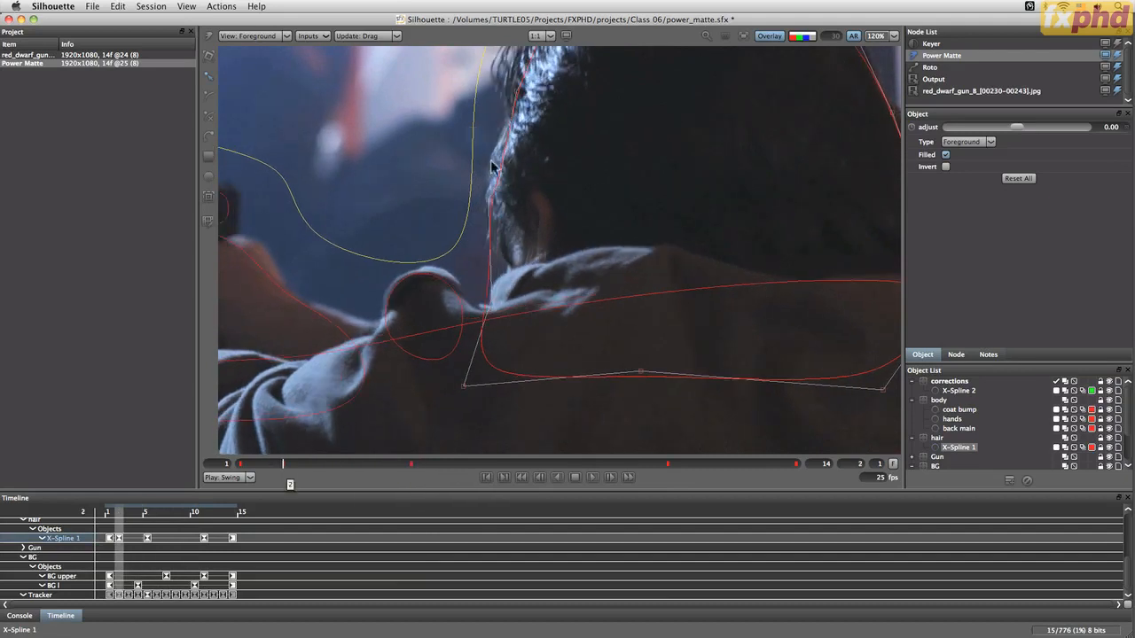
{"action": "left_click_drag", "start_coordinate": [527, 197], "coordinate": [478, 329]}
{"action": "left_click_drag", "start_coordinate": [492, 300], "coordinate": [516, 301]}
{"action": "left_click_drag", "start_coordinate": [283, 464], "coordinate": [188, 469]}
{"action": "left_click_drag", "start_coordinate": [503, 198], "coordinate": [516, 203]}
Switch the viewer to Composite, fit the image, and play the sequence to review the matte
{"action": "left_click", "coordinate": [273, 37]}
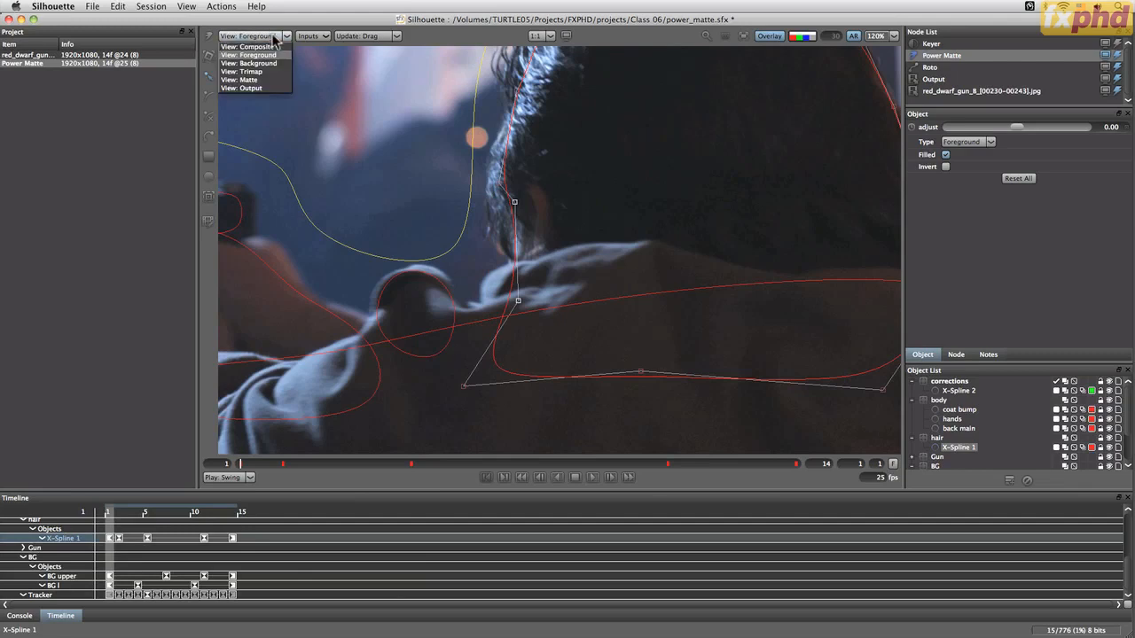
{"action": "left_click", "coordinate": [275, 47]}
{"action": "left_click", "coordinate": [594, 477]}
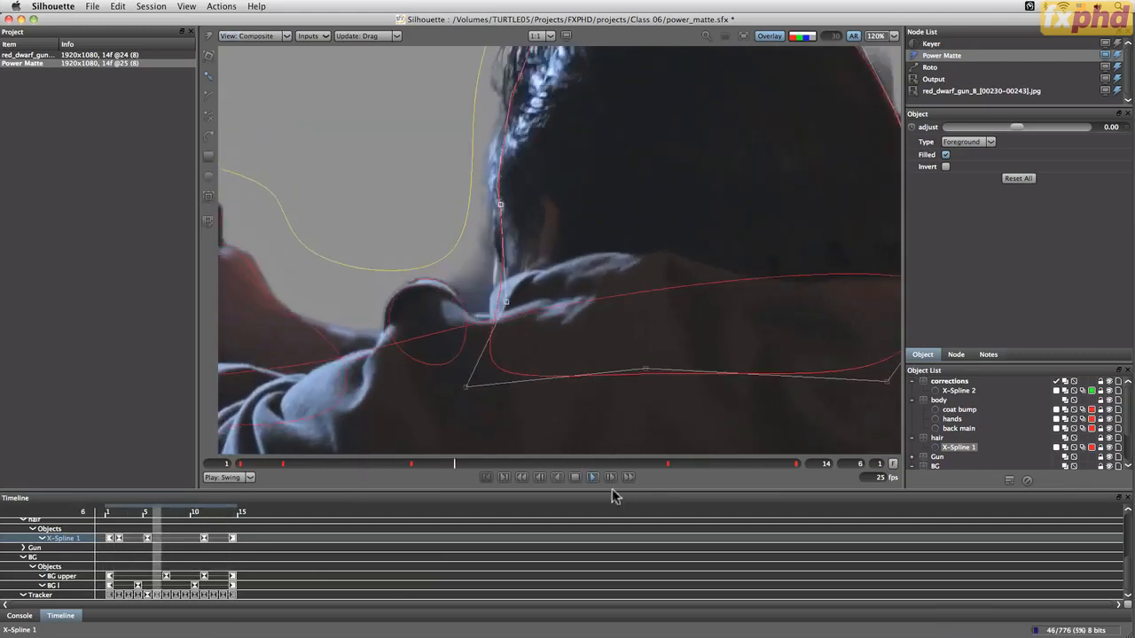
{"action": "key", "text": "f"}
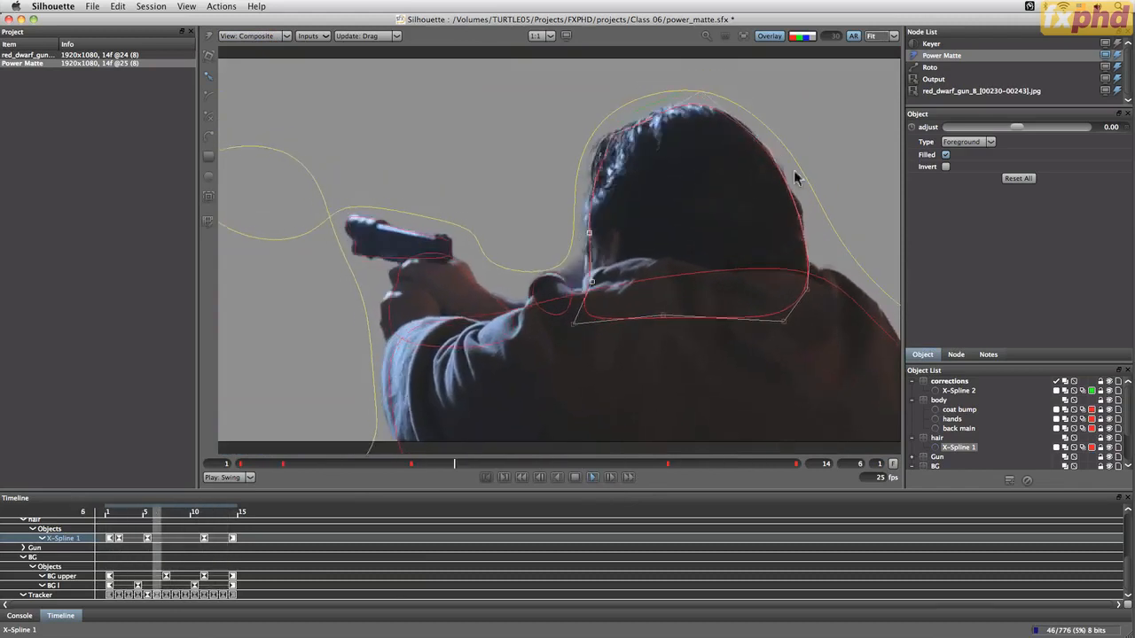
{"action": "key", "text": "space"}
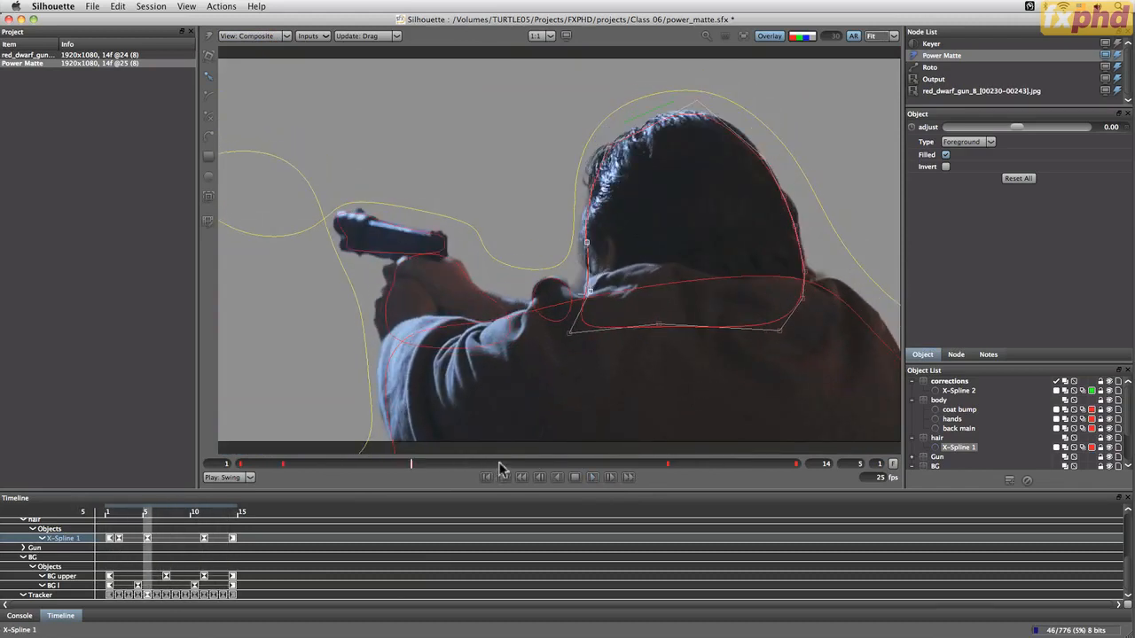
Step to frame 6 and pull the hair spline's right-side point outward to fit the head
{"action": "key", "text": "Left"}
{"action": "key", "text": "Left"}
{"action": "key", "text": "Left"}
{"action": "key", "text": "Left"}
{"action": "key", "text": "Right"}
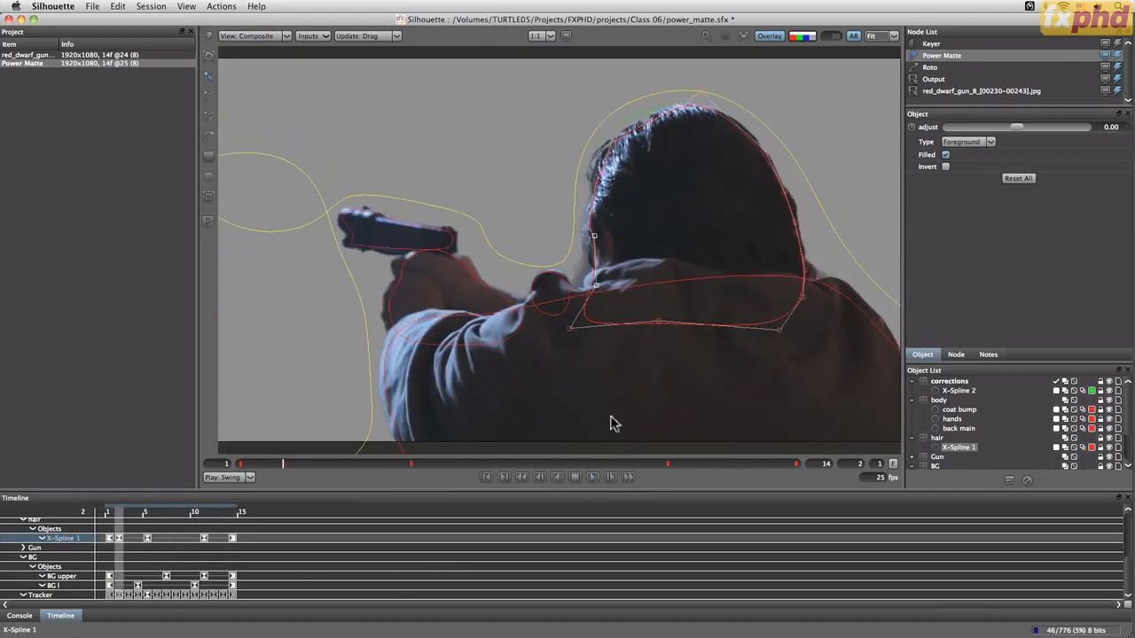
{"action": "key", "text": "Right"}
{"action": "key", "text": "Right"}
{"action": "key", "text": "Right"}
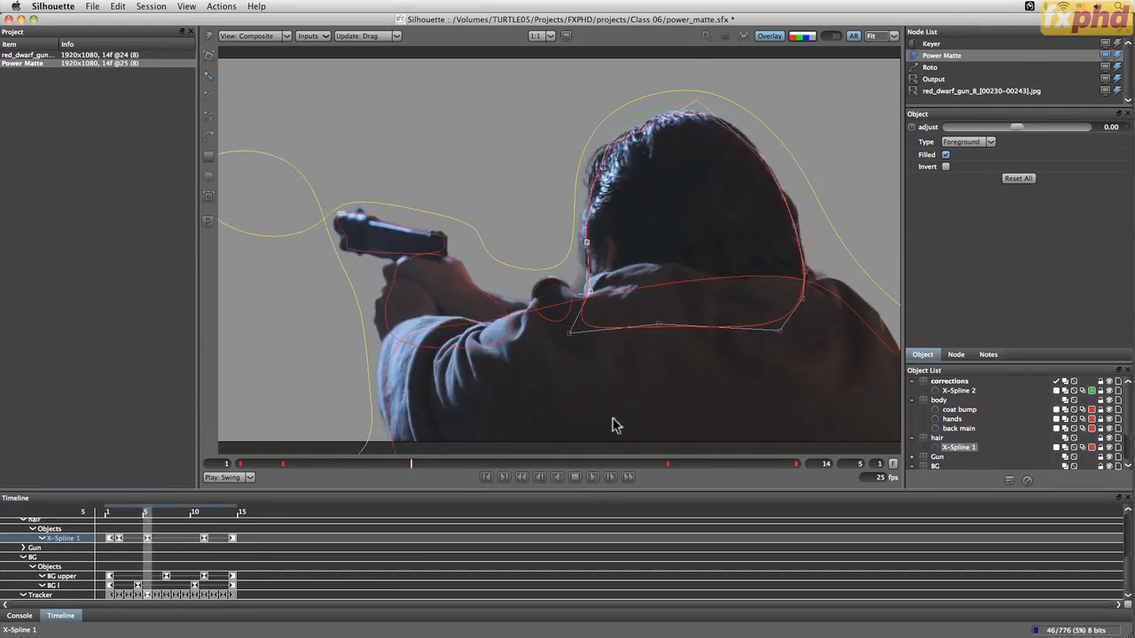
{"action": "key", "text": "Right"}
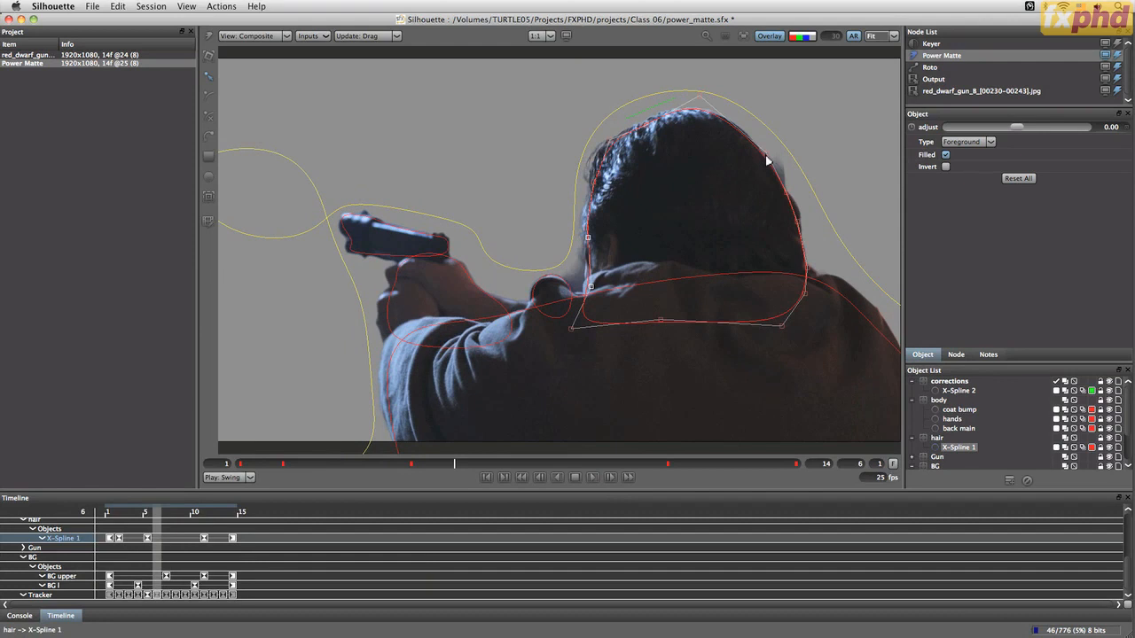
{"action": "left_click_drag", "start_coordinate": [766, 158], "coordinate": [788, 202]}
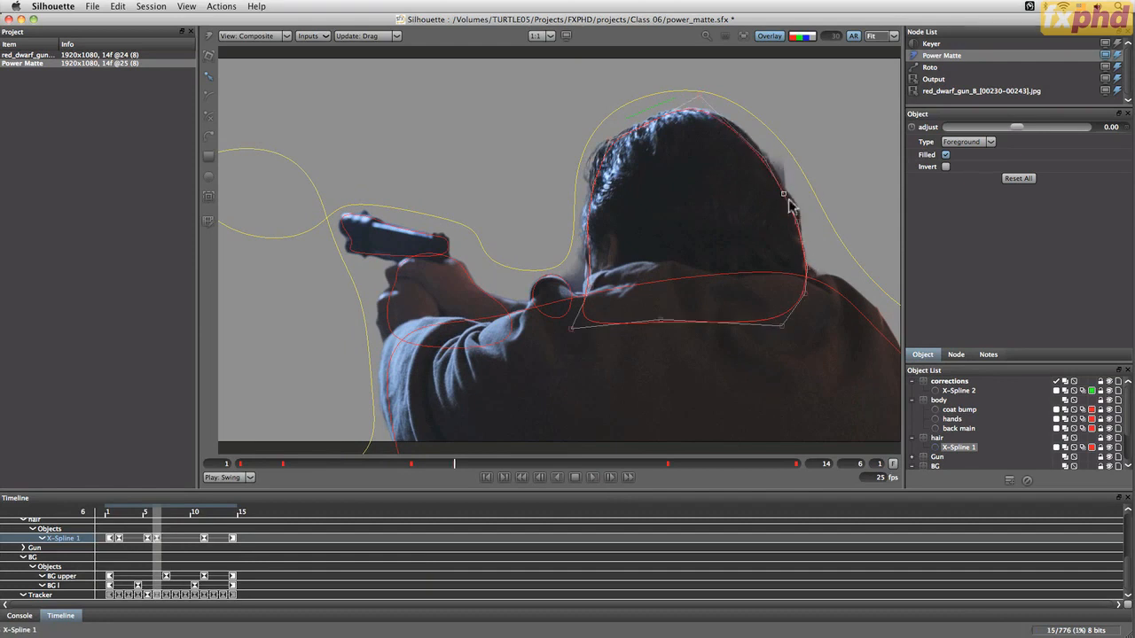
Step back and forth through neighbouring frames to check the hair spline
{"action": "key", "text": "Right"}
{"action": "key", "text": "Right"}
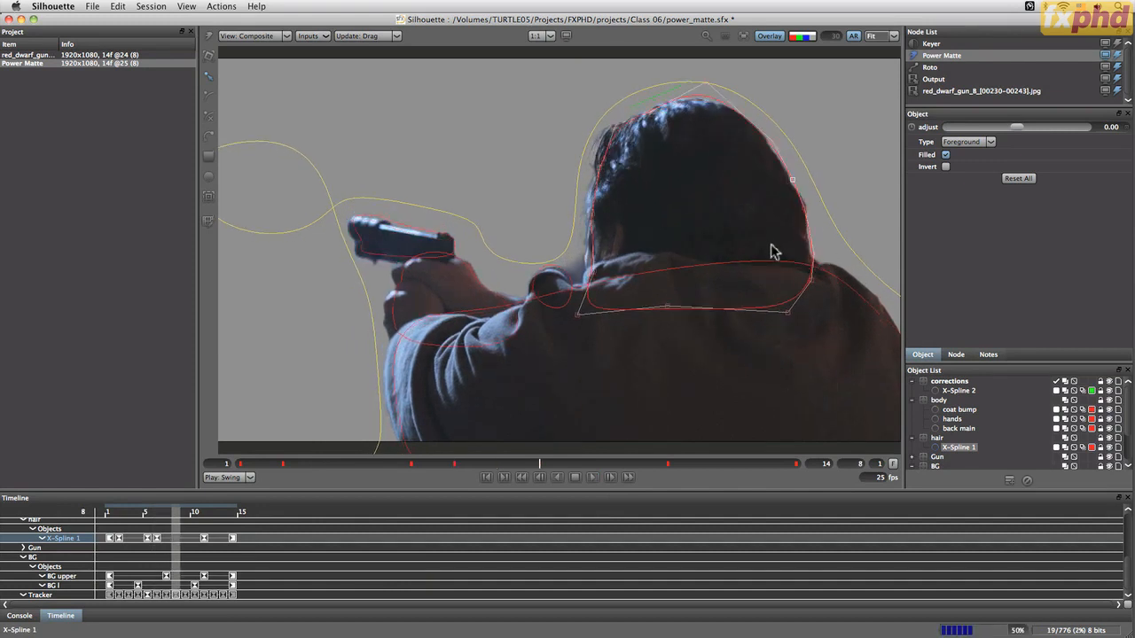
{"action": "key", "text": "Left"}
{"action": "key", "text": "Left"}
{"action": "key", "text": "Left"}
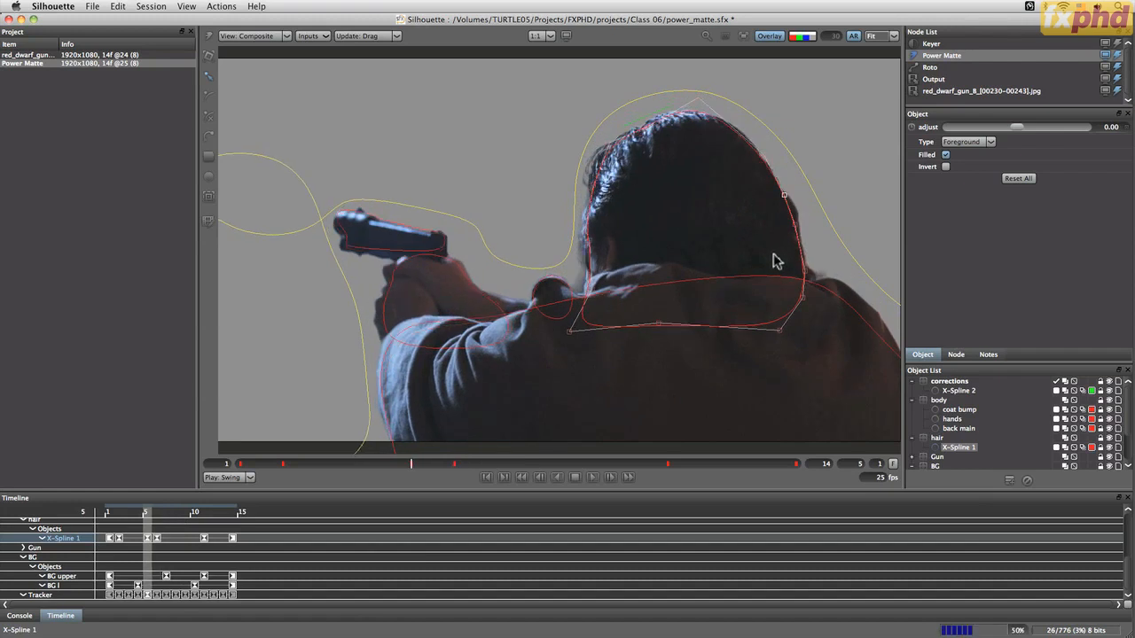
{"action": "key", "text": "Left"}
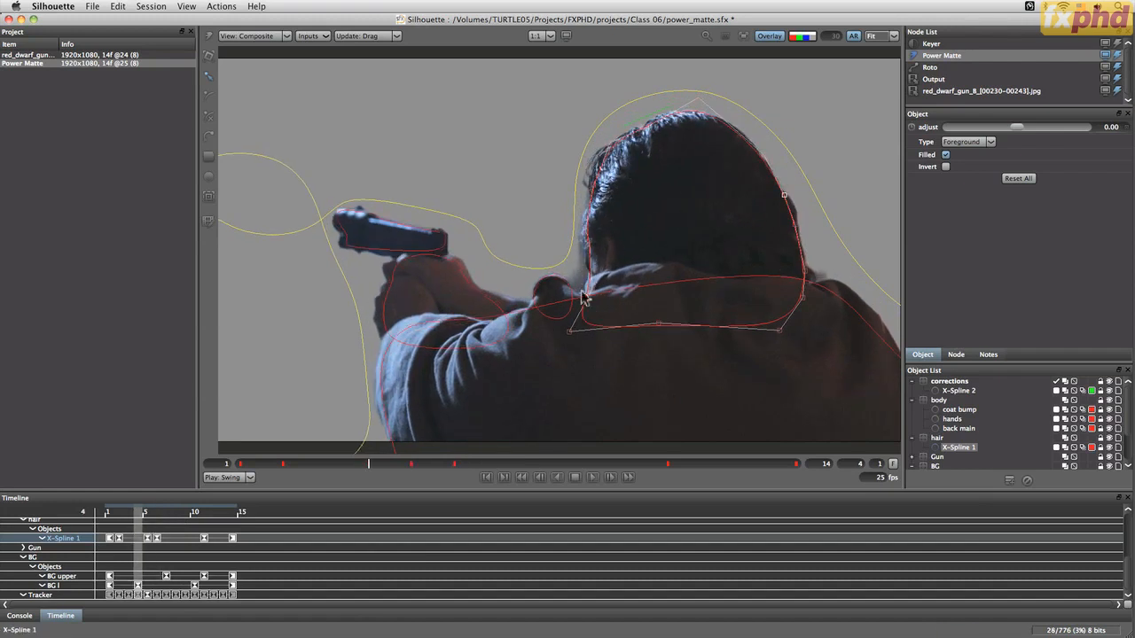
In the corrections layer, draw a new open spline across the gap between neck and shoulder
{"action": "left_click", "coordinate": [946, 381]}
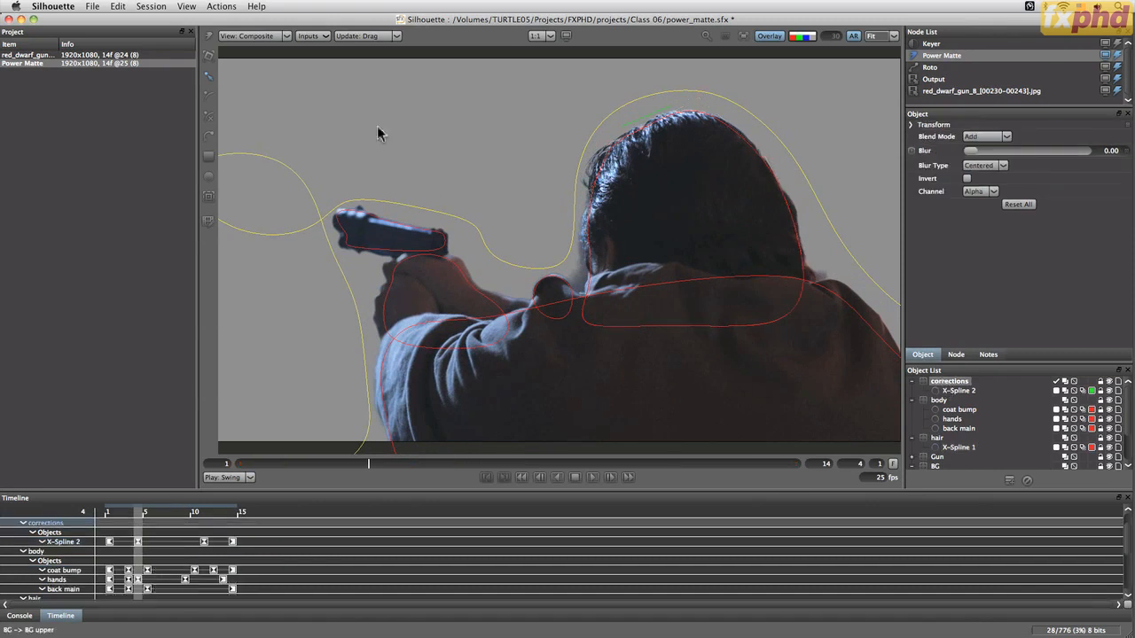
{"action": "left_click", "coordinate": [555, 236]}
{"action": "left_click", "coordinate": [581, 282]}
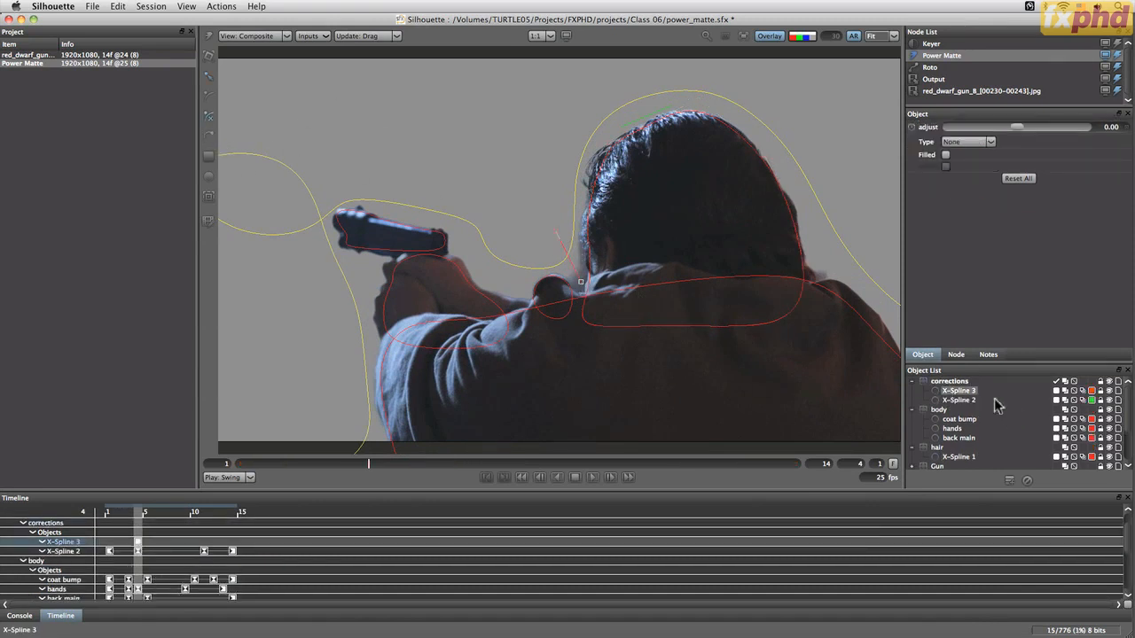
Set the new correction spline's color to green and its type to Background
{"action": "left_click", "coordinate": [1091, 392]}
{"action": "left_click", "coordinate": [778, 421]}
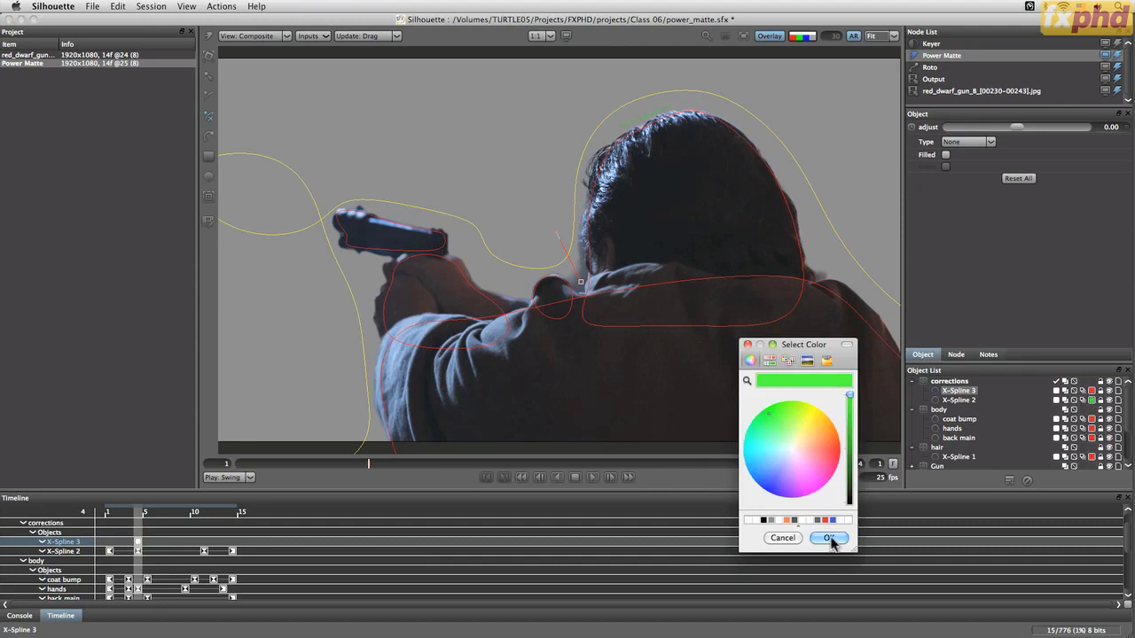
{"action": "left_click", "coordinate": [838, 538]}
{"action": "left_click", "coordinate": [967, 142]}
{"action": "left_click", "coordinate": [970, 159]}
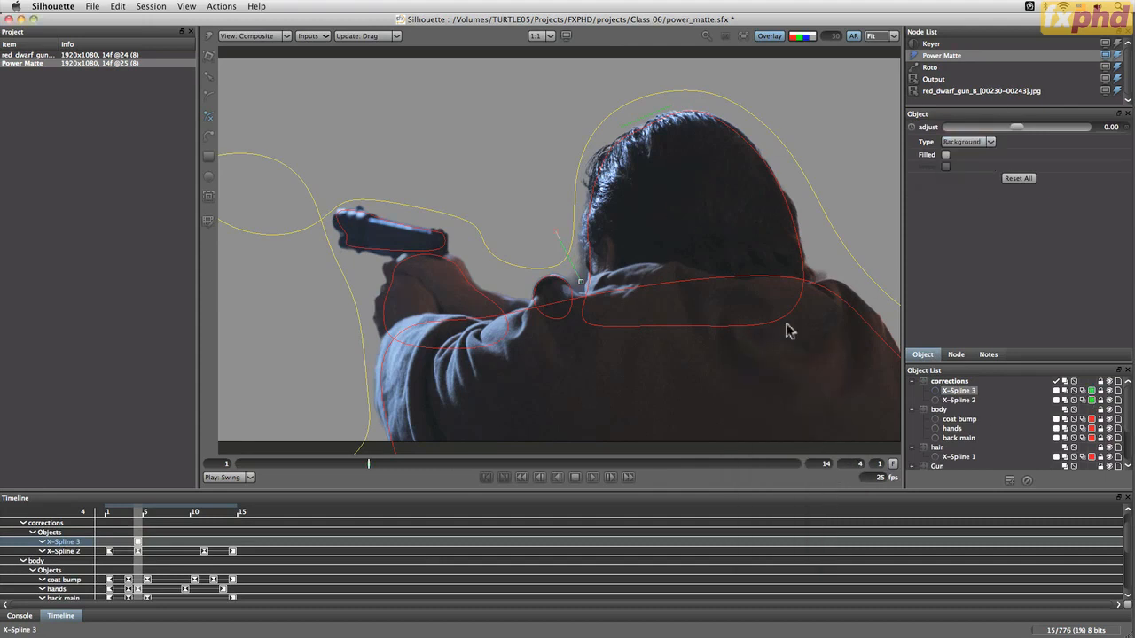
In Foreground view, animate the correction spline's position across frames 1 to 14 to follow the neck gap
{"action": "left_click", "coordinate": [266, 36]}
{"action": "left_click", "coordinate": [264, 56]}
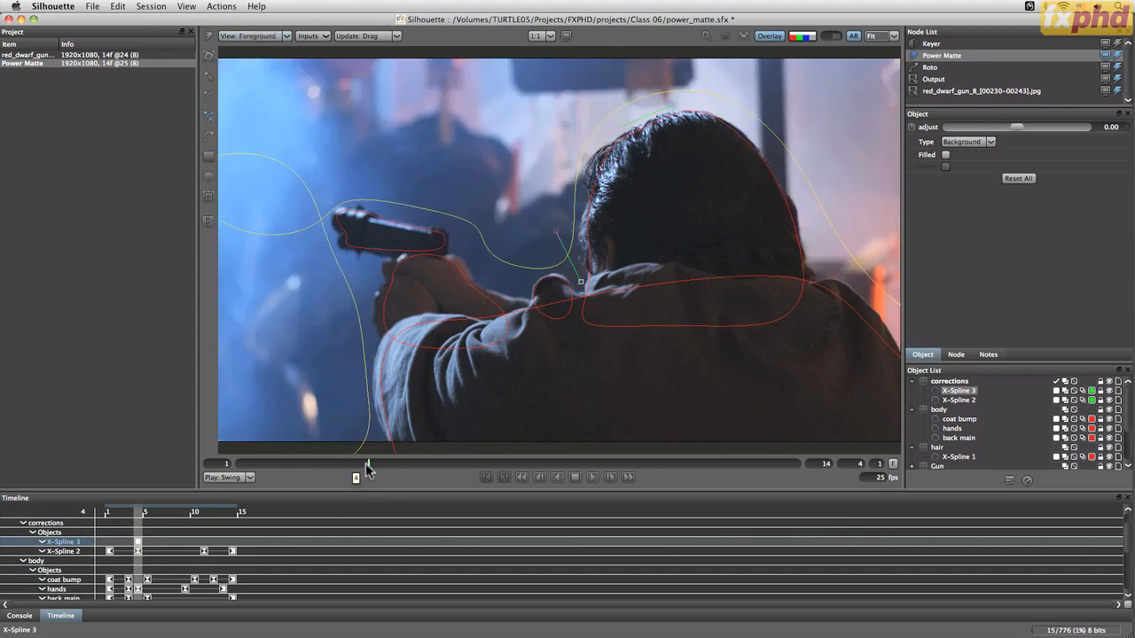
{"action": "left_click_drag", "start_coordinate": [365, 463], "coordinate": [239, 463]}
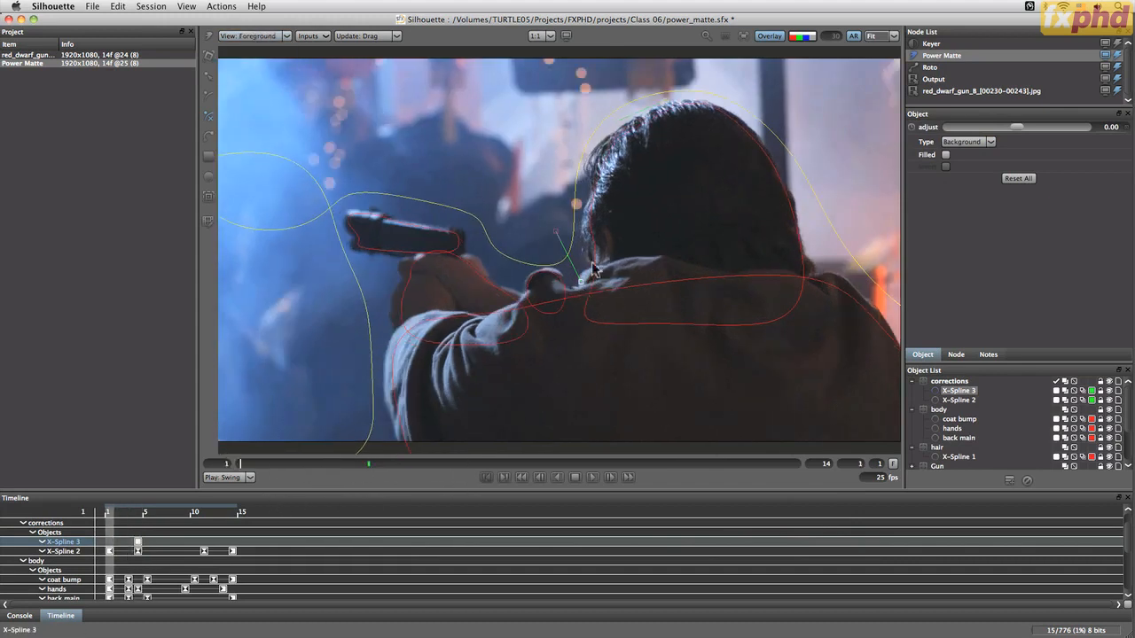
{"action": "key", "text": "t"}
{"action": "left_click_drag", "start_coordinate": [580, 278], "coordinate": [570, 270]}
{"action": "left_click_drag", "start_coordinate": [243, 466], "coordinate": [533, 445]}
{"action": "left_click_drag", "start_coordinate": [578, 278], "coordinate": [569, 272]}
{"action": "left_click_drag", "start_coordinate": [540, 463], "coordinate": [411, 463]}
{"action": "left_click_drag", "start_coordinate": [578, 273], "coordinate": [580, 278]}
{"action": "left_click_drag", "start_coordinate": [568, 465], "coordinate": [754, 463]}
{"action": "left_click_drag", "start_coordinate": [578, 268], "coordinate": [586, 264]}
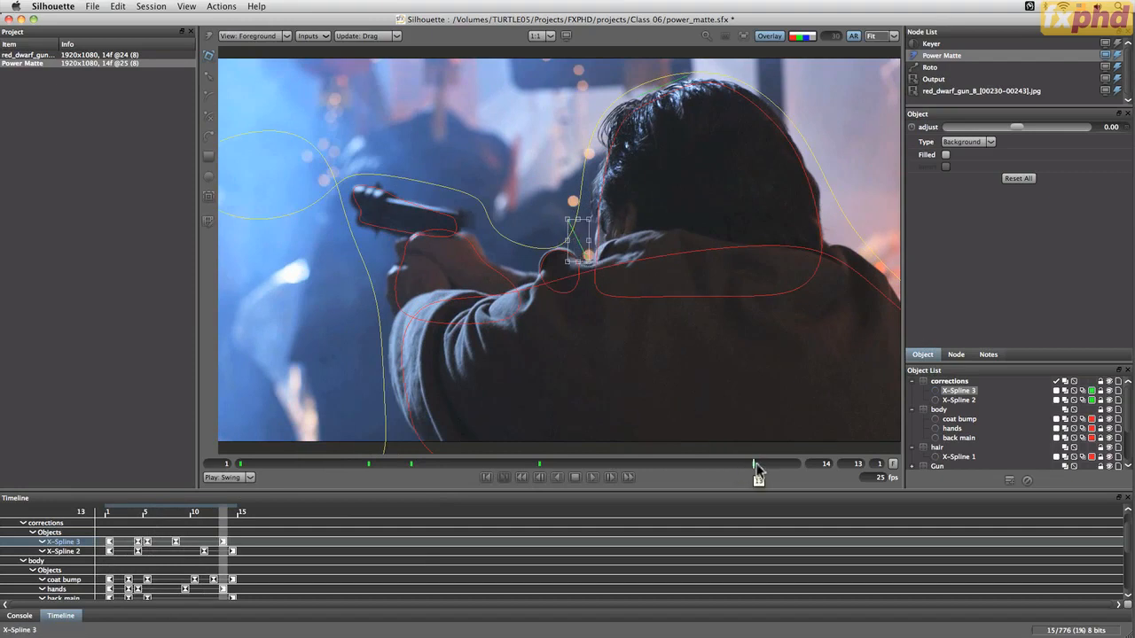
{"action": "left_click_drag", "start_coordinate": [754, 464], "coordinate": [814, 467]}
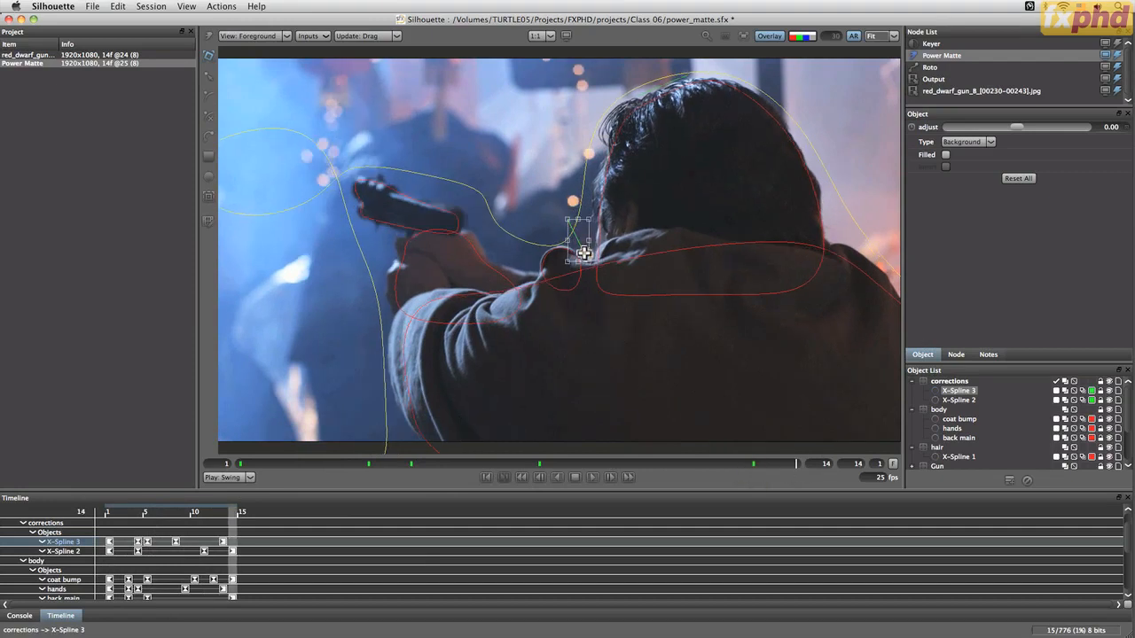
{"action": "left_click_drag", "start_coordinate": [585, 251], "coordinate": [586, 252]}
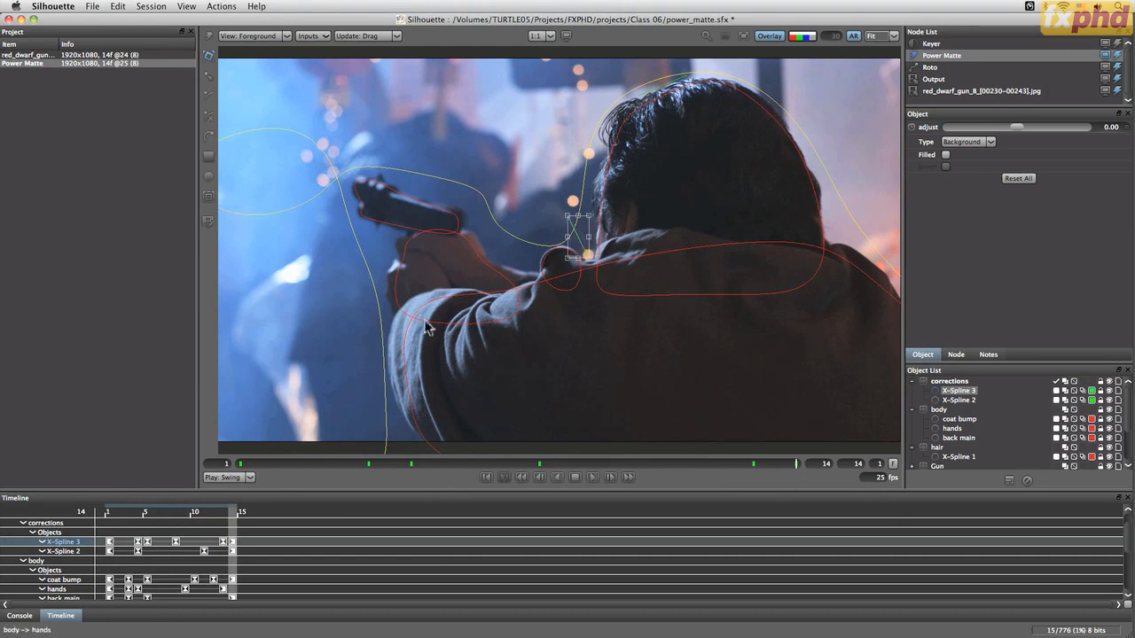
In Composite view with overlays hidden, set the Power Matte node's Sensitivity to 0.00
{"action": "key", "text": "3"}
{"action": "left_click", "coordinate": [557, 479]}
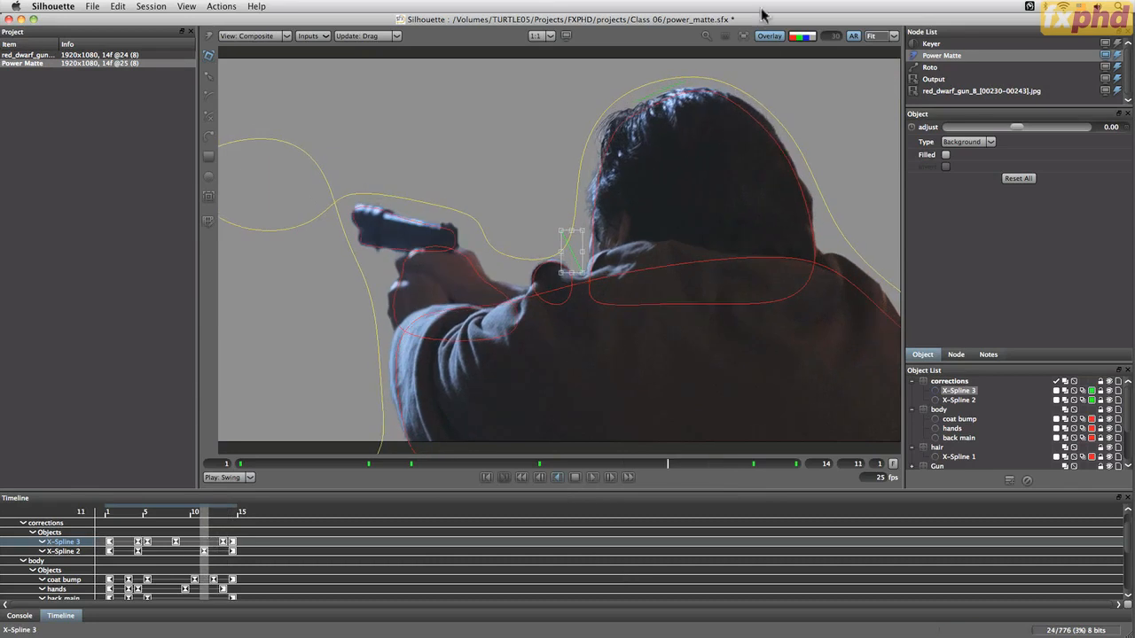
{"action": "left_click", "coordinate": [769, 36]}
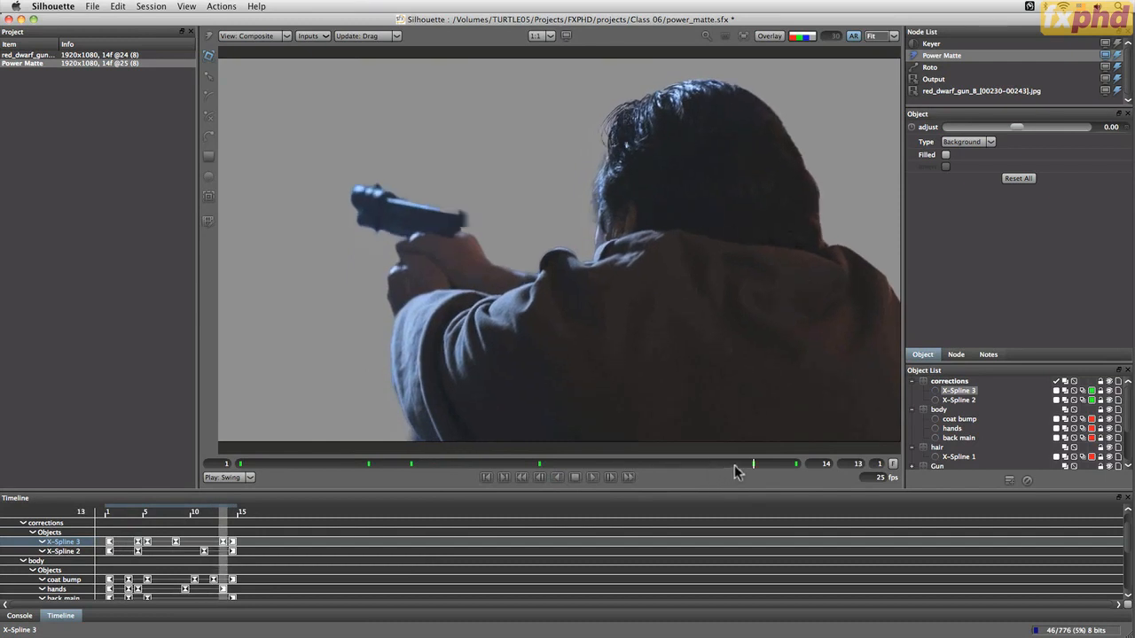
{"action": "left_click", "coordinate": [958, 356]}
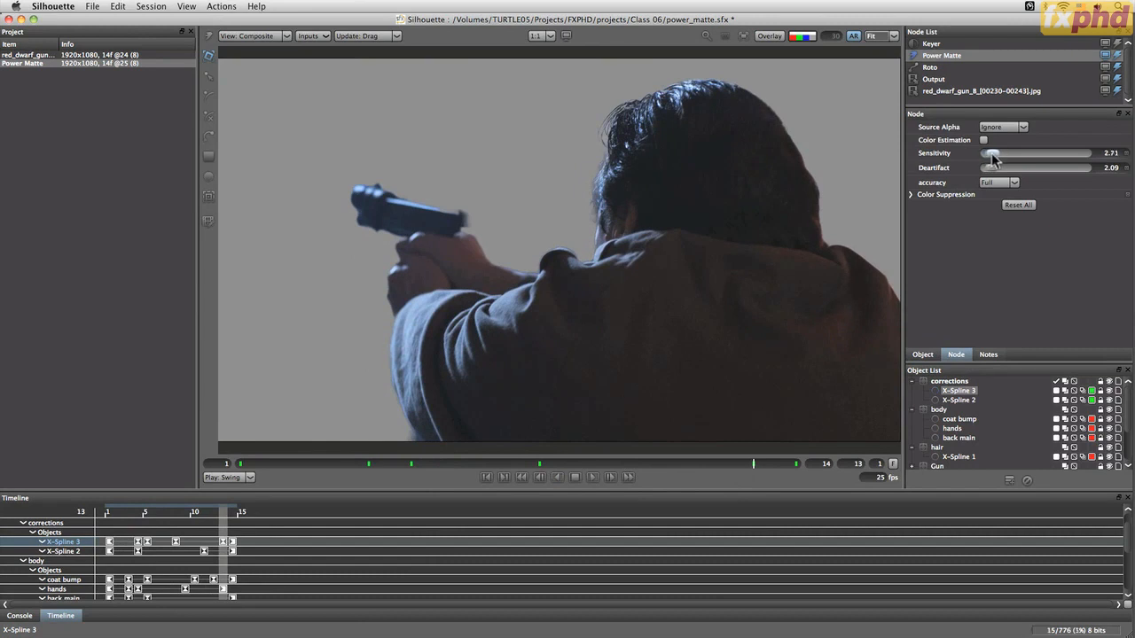
{"action": "left_click_drag", "start_coordinate": [992, 157], "coordinate": [995, 160]}
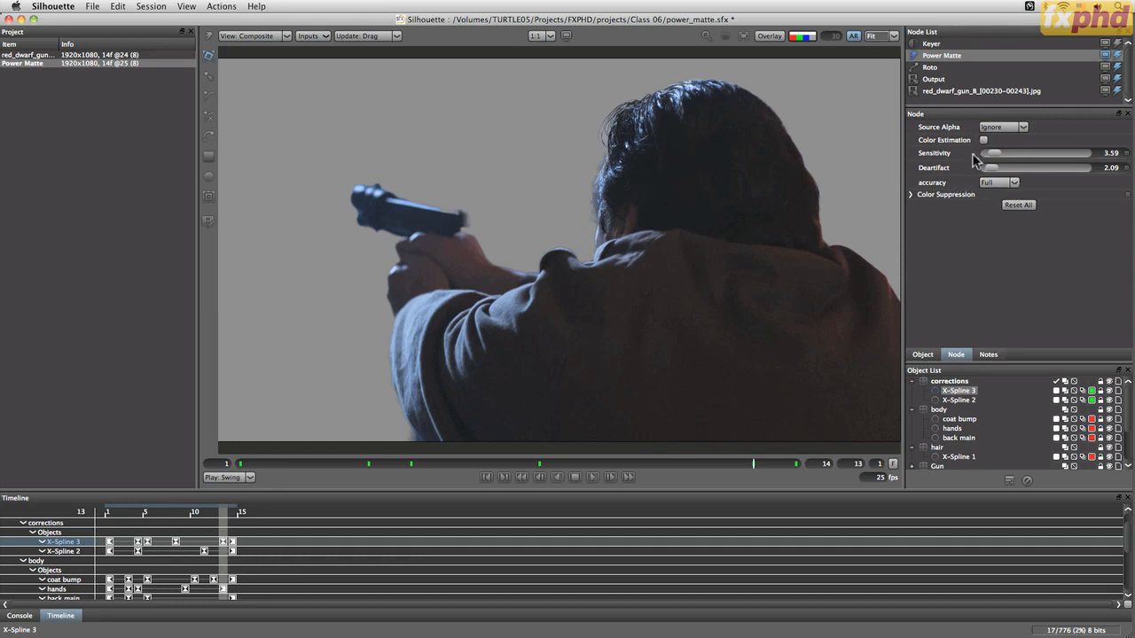
{"action": "left_click_drag", "start_coordinate": [992, 158], "coordinate": [981, 160]}
{"action": "left_click", "coordinate": [650, 462]}
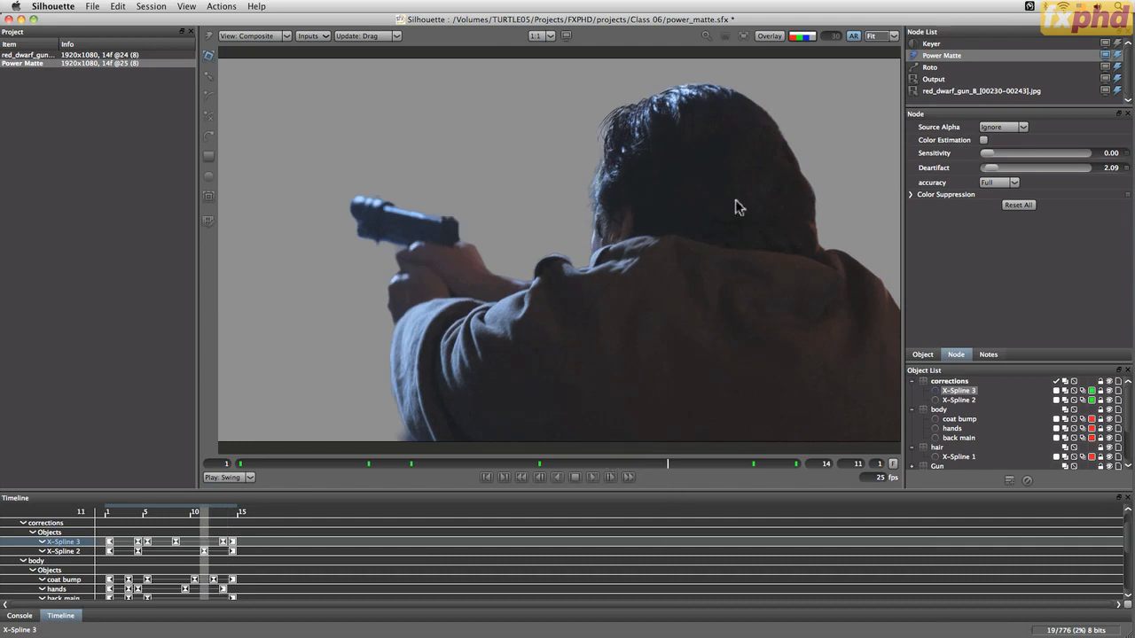
Turn on Color Estimation for the Power Matte node and play through the frames to compare the matte
{"action": "left_click", "coordinate": [985, 141]}
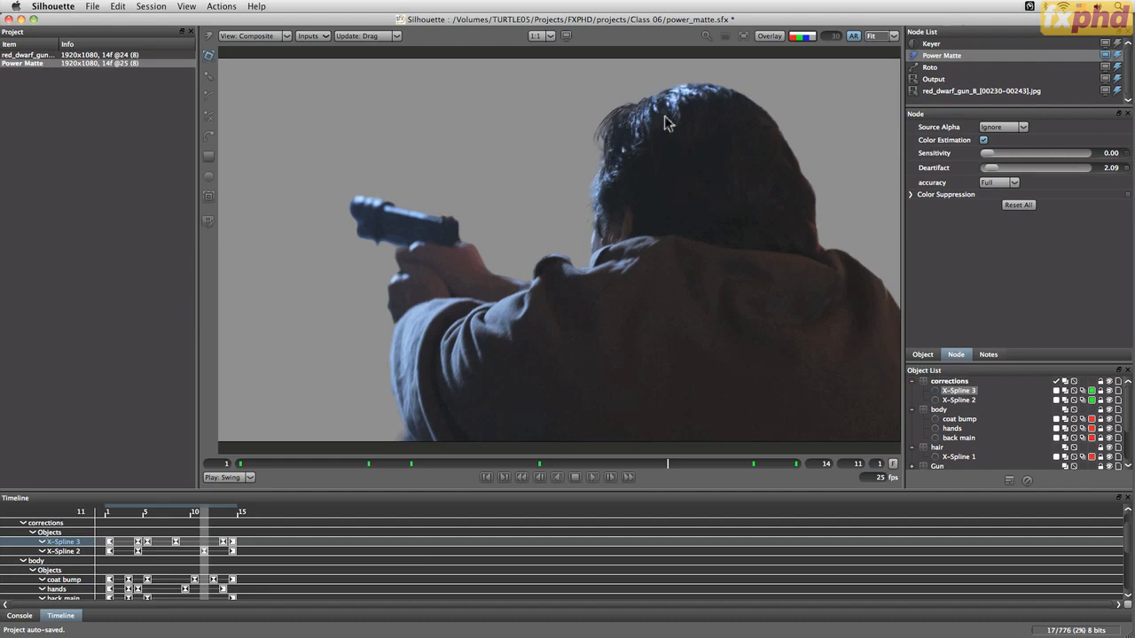
{"action": "left_click", "coordinate": [983, 141]}
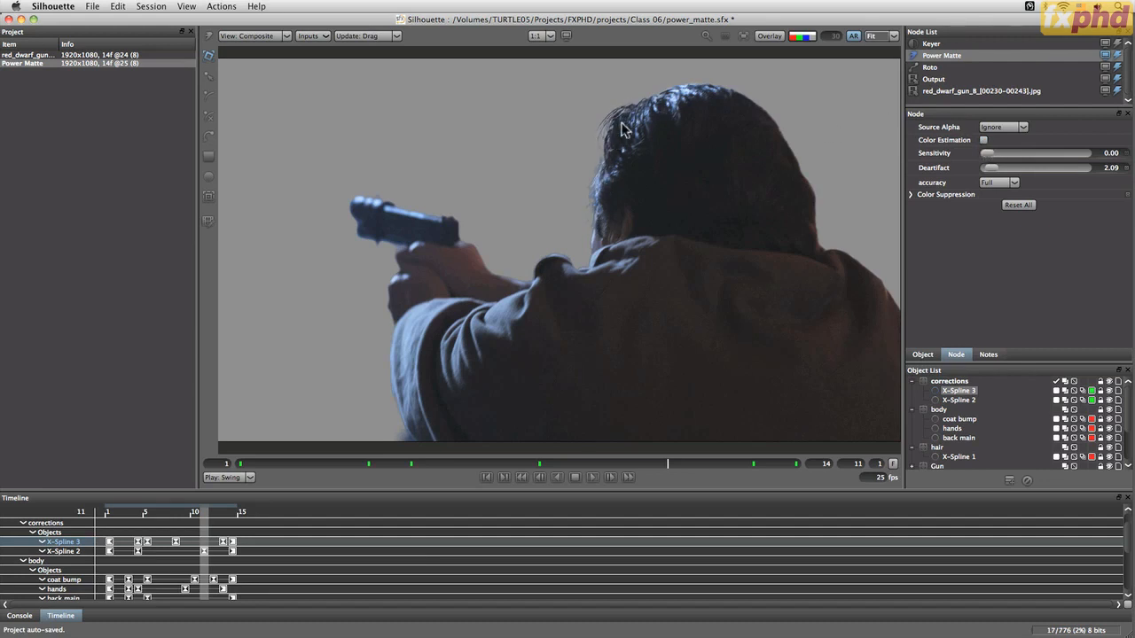
{"action": "left_click", "coordinate": [984, 141]}
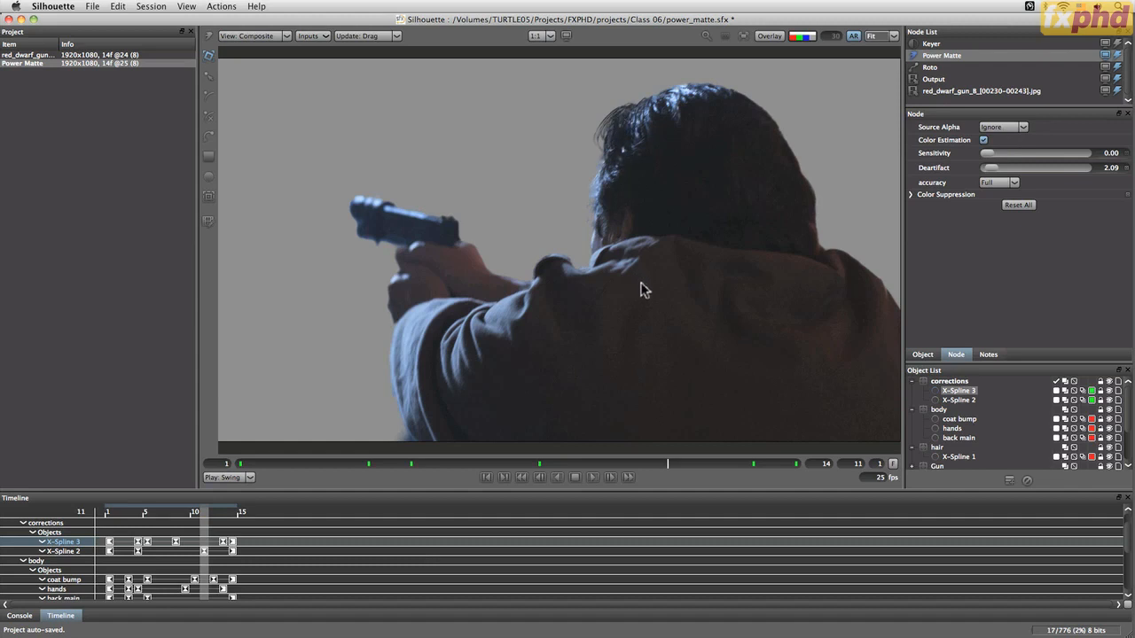
{"action": "left_click", "coordinate": [593, 477]}
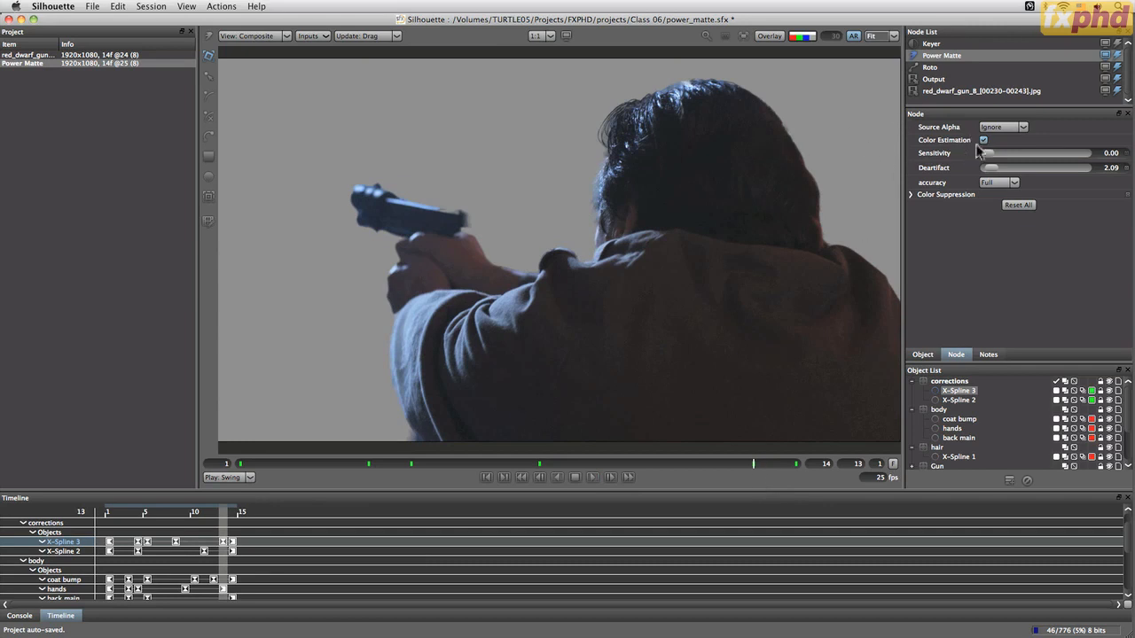
{"action": "left_click_drag", "start_coordinate": [756, 462], "coordinate": [502, 461]}
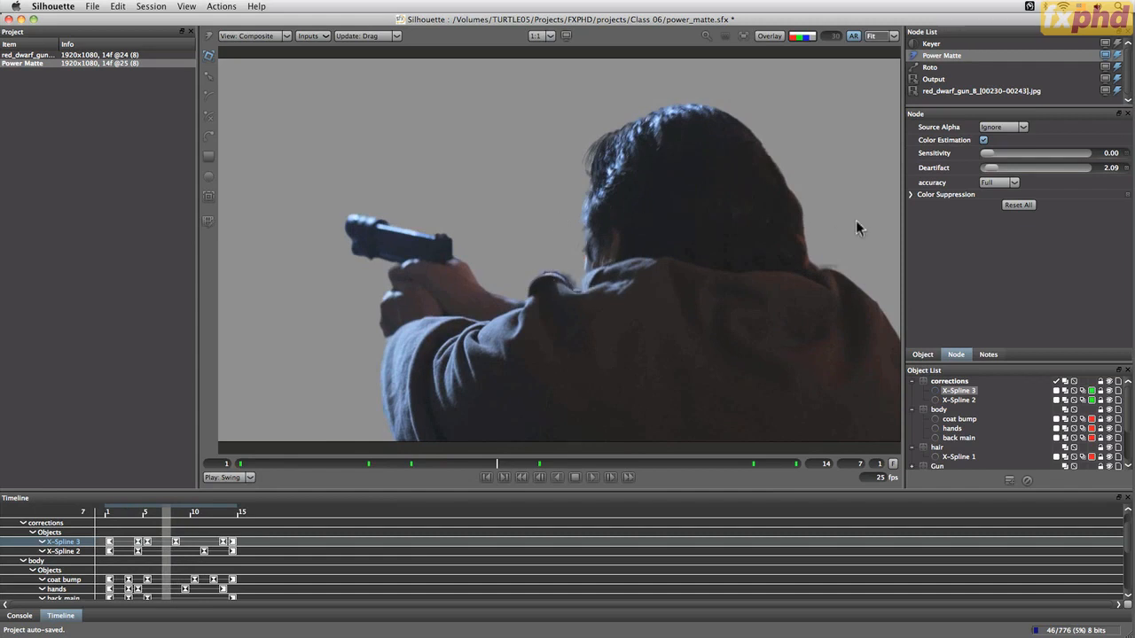
Select the Roto node in Composite view and rename its layer to coat cleanup
{"action": "left_click", "coordinate": [931, 68]}
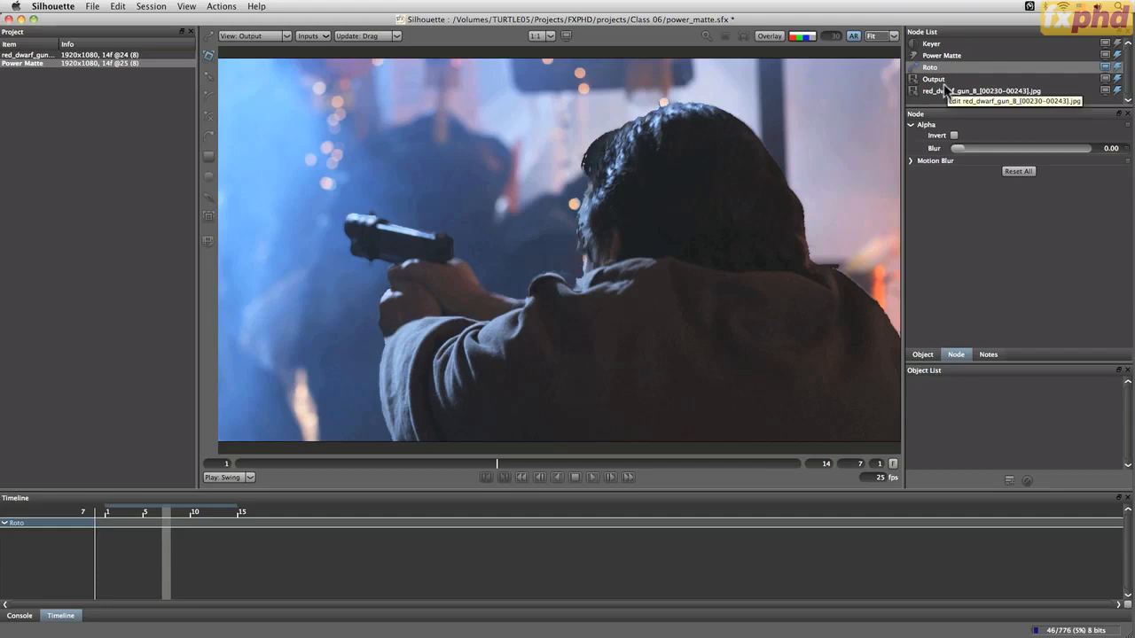
{"action": "left_click", "coordinate": [258, 36]}
{"action": "left_click", "coordinate": [284, 74]}
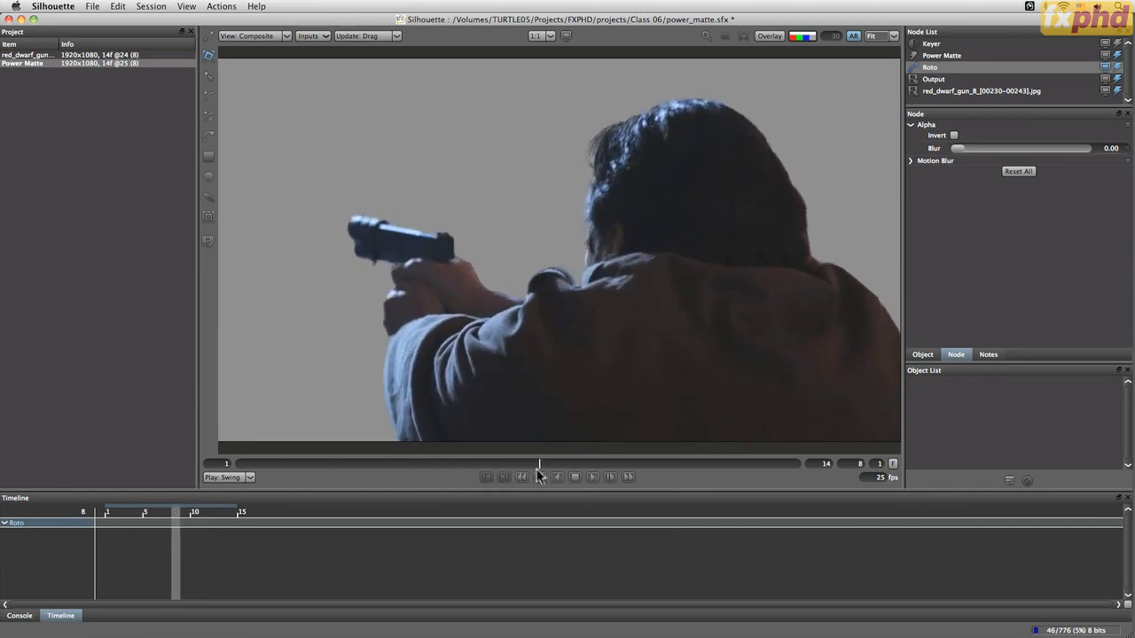
{"action": "left_click_drag", "start_coordinate": [614, 471], "coordinate": [547, 467]}
{"action": "left_click", "coordinate": [1013, 480]}
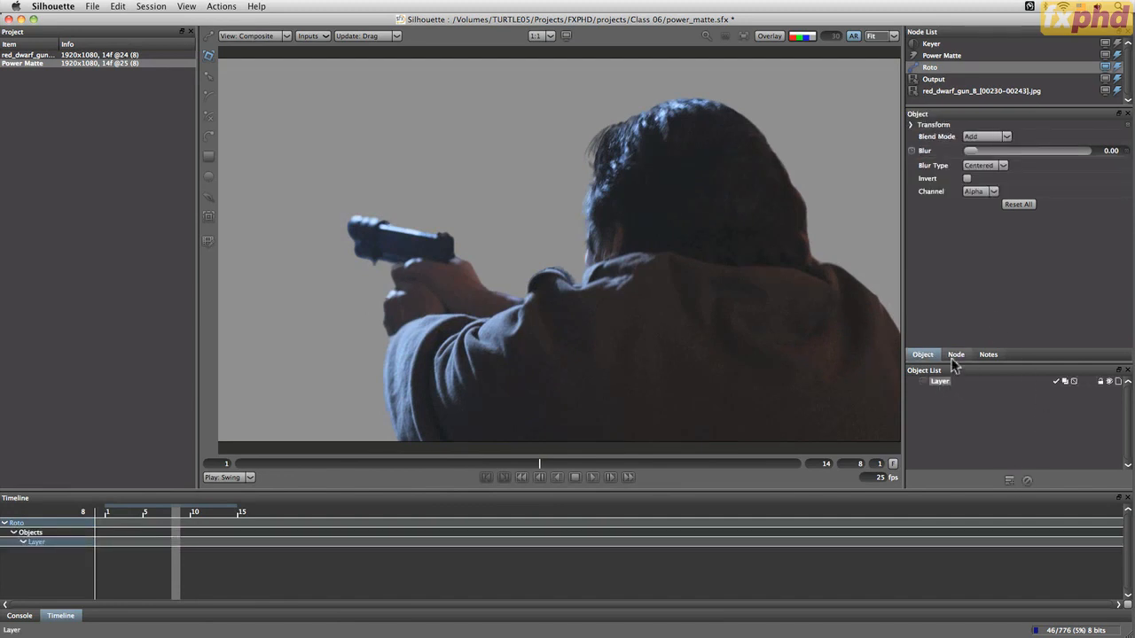
{"action": "double_click", "coordinate": [942, 381]}
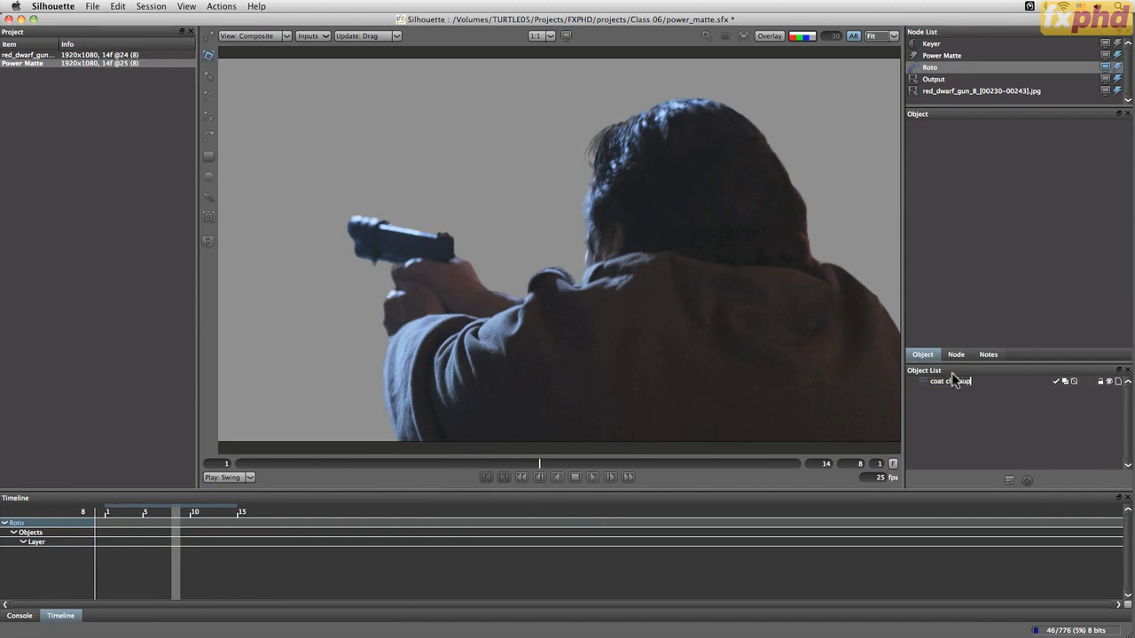
{"action": "key", "text": "Return"}
Create a point tracker on the shoulder bump and track it forward and backward through the clip
{"action": "left_click", "coordinate": [208, 215]}
{"action": "left_click", "coordinate": [518, 533]}
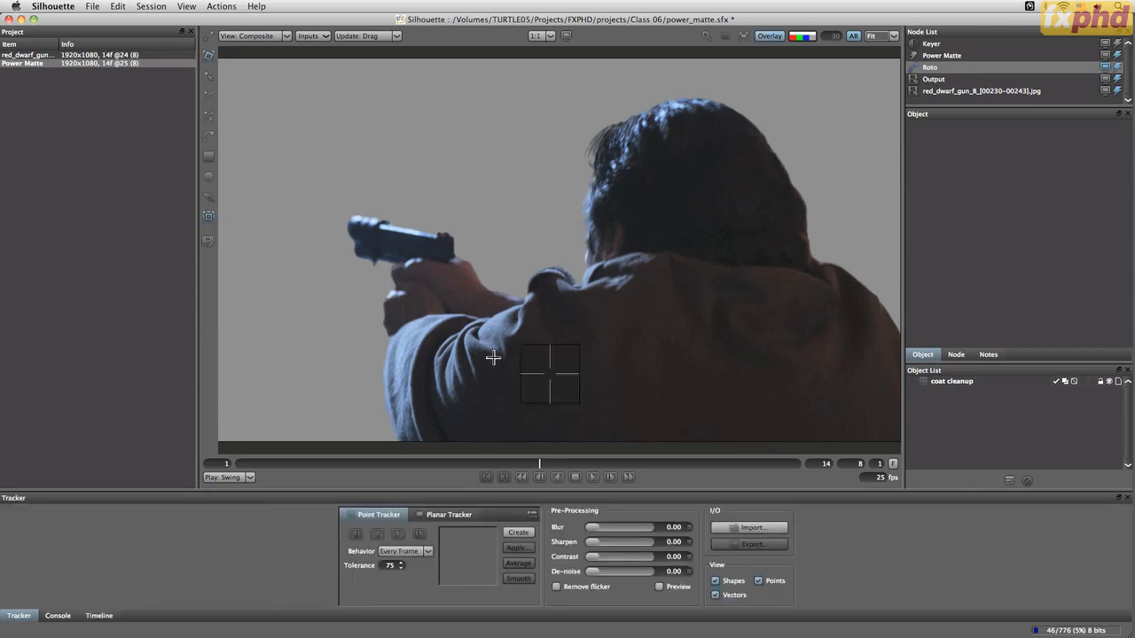
{"action": "left_click", "coordinate": [557, 279]}
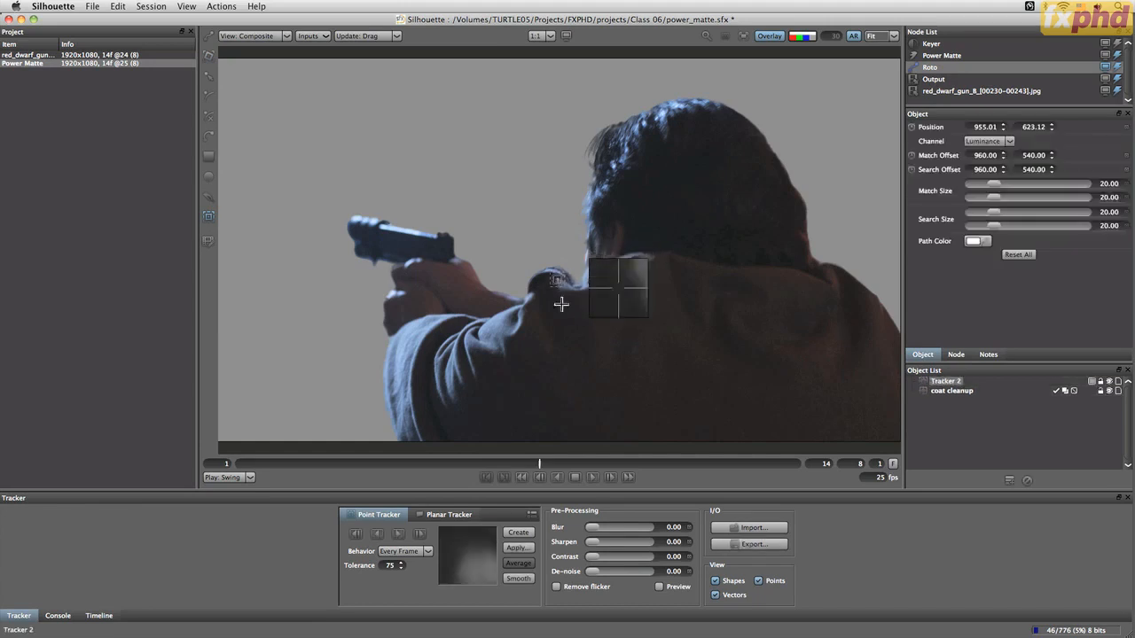
{"action": "left_click", "coordinate": [399, 535]}
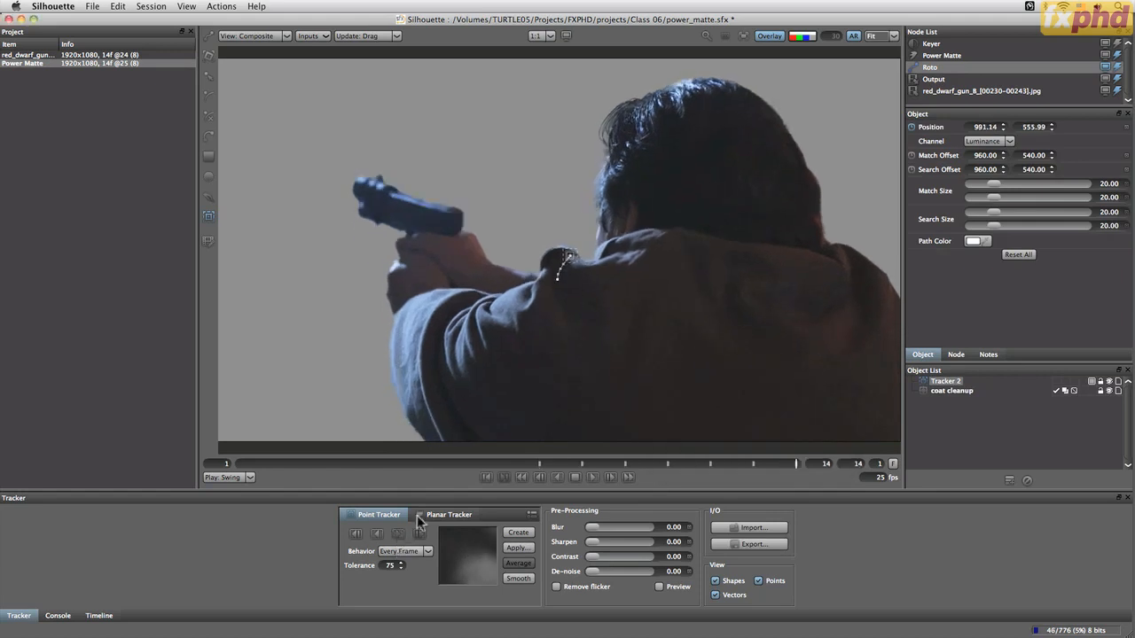
{"action": "left_click", "coordinate": [538, 464]}
{"action": "left_click", "coordinate": [380, 534]}
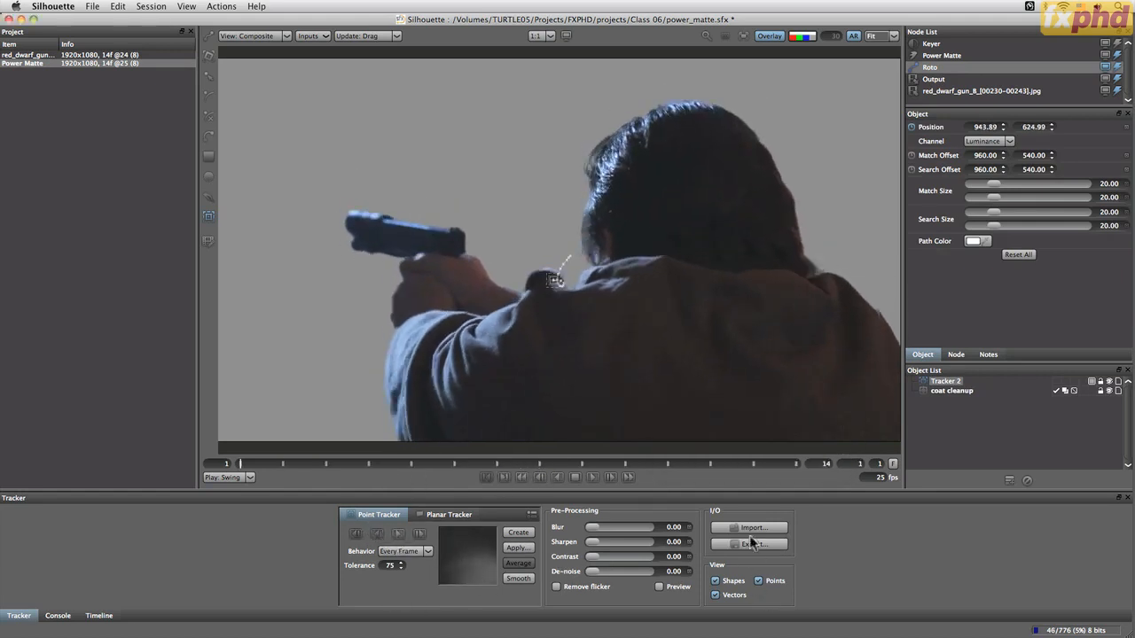
Apply the track to the coat cleanup layer, then delete the tracker
{"action": "key", "text": "super+a"}
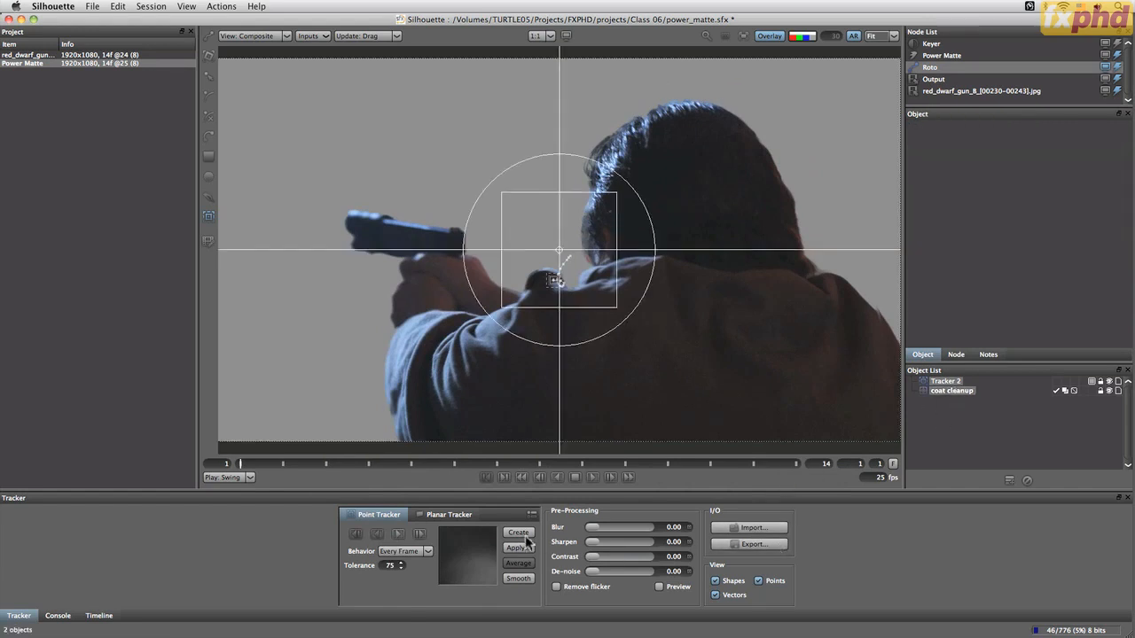
{"action": "left_click", "coordinate": [518, 547]}
{"action": "left_click", "coordinate": [550, 364]}
{"action": "left_click", "coordinate": [933, 410]}
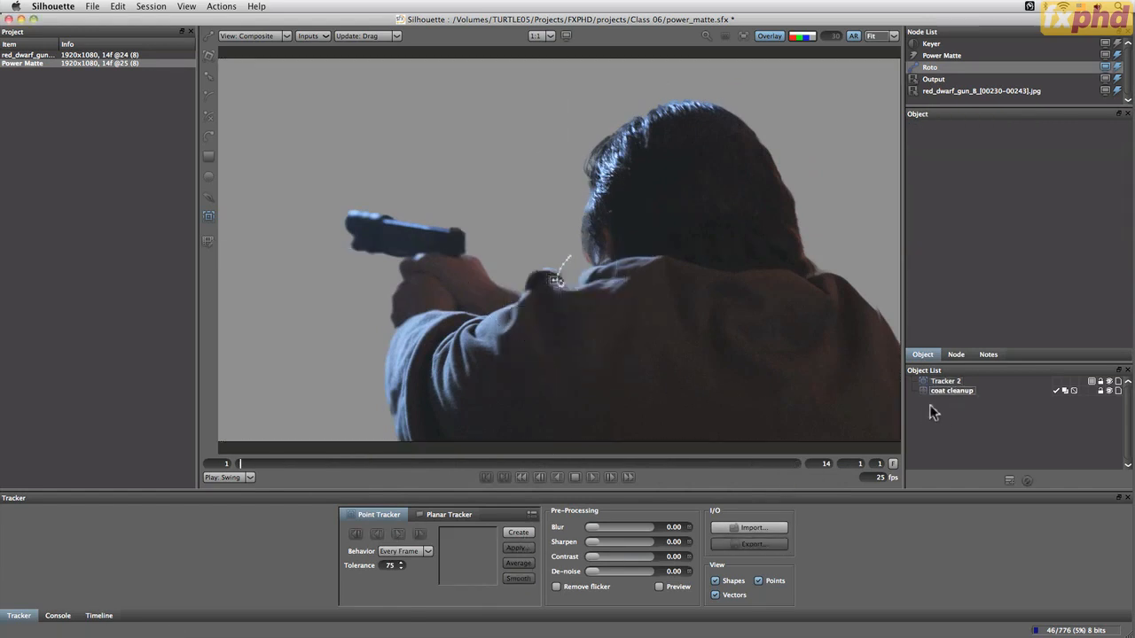
{"action": "left_click_drag", "start_coordinate": [938, 380], "coordinate": [1029, 481]}
{"action": "left_click", "coordinate": [1029, 481]}
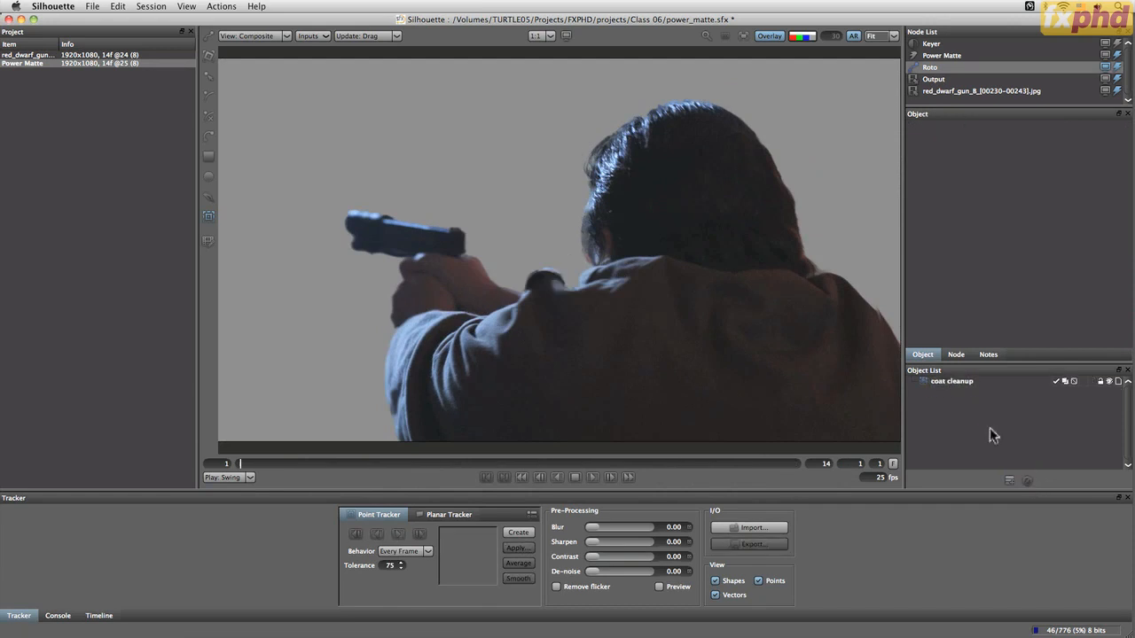
{"action": "left_click", "coordinate": [944, 382]}
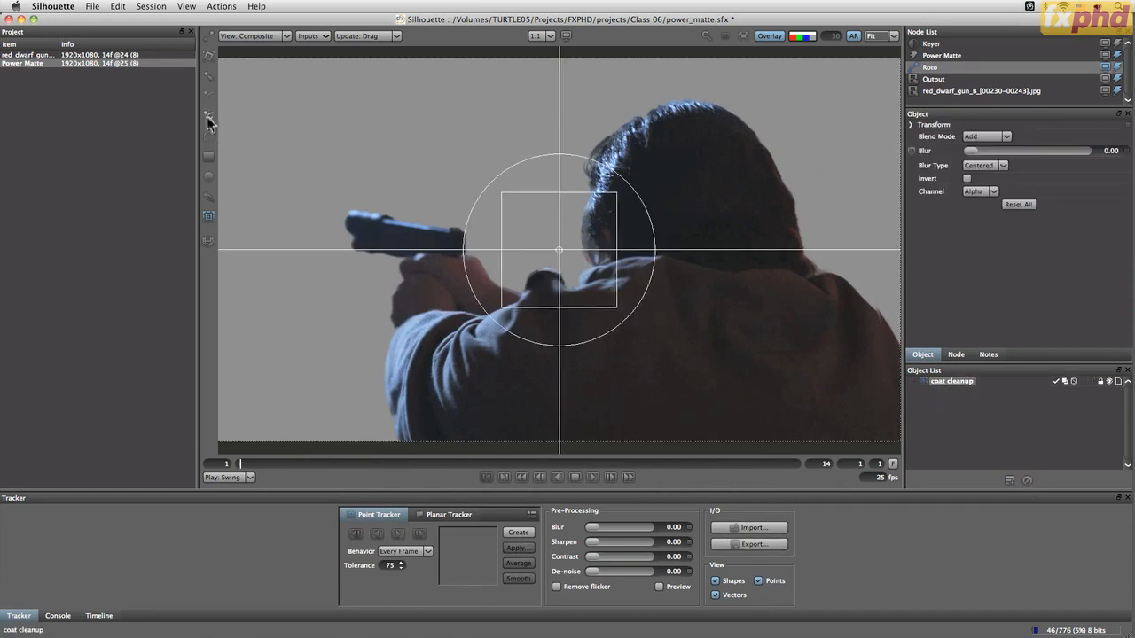
Draw a closed X-Spline around the shoulder bump inside the coat cleanup layer
{"action": "left_click", "coordinate": [210, 119]}
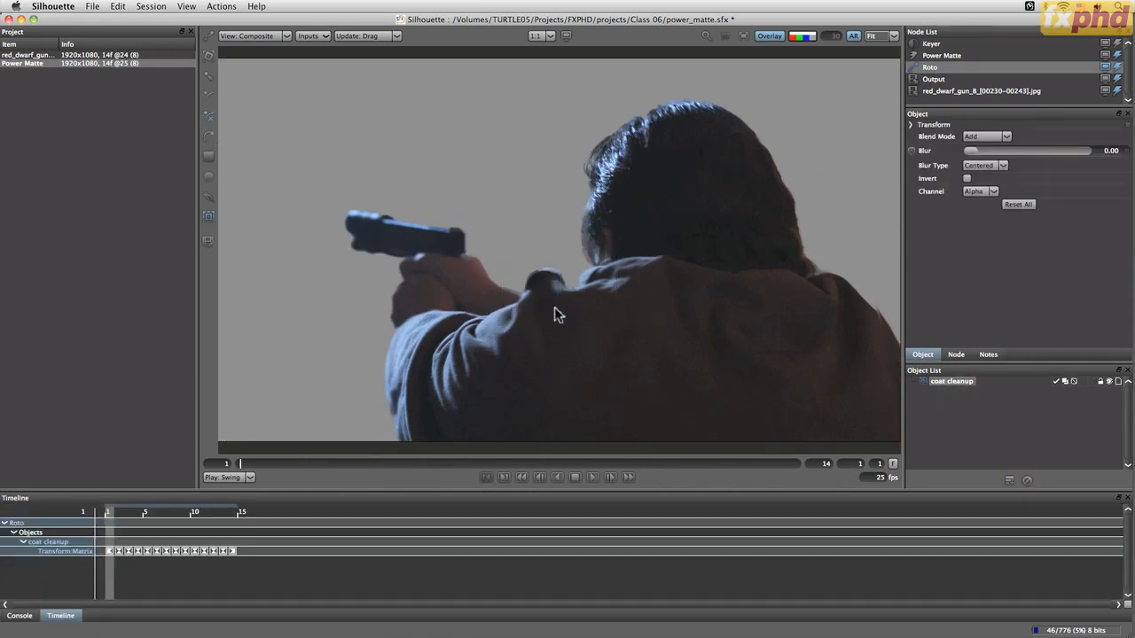
{"action": "scroll", "coordinate": [554, 313], "scroll_direction": "up", "scroll_amount": 2}
{"action": "left_click", "coordinate": [495, 249]}
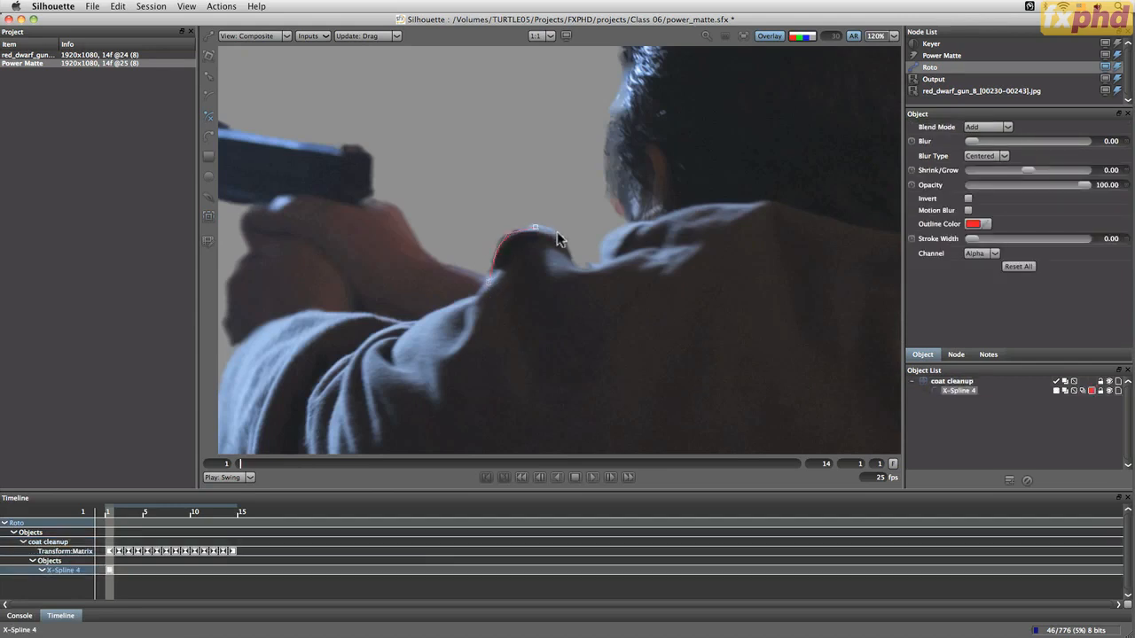
{"action": "left_click", "coordinate": [557, 230]}
{"action": "left_click", "coordinate": [568, 248]}
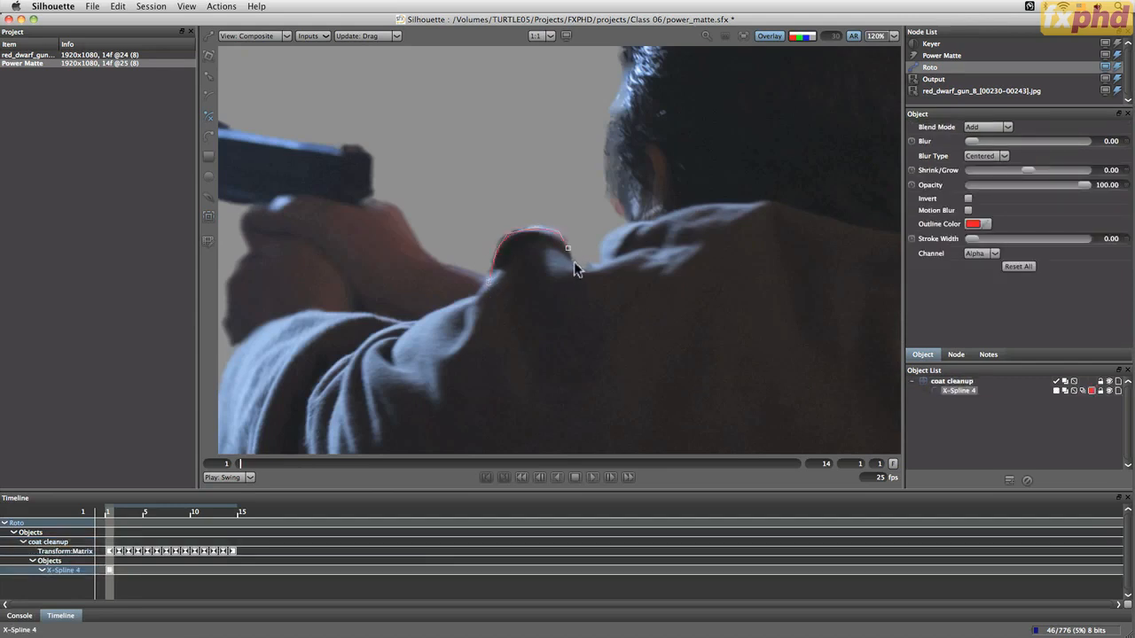
{"action": "left_click", "coordinate": [624, 272]}
{"action": "left_click", "coordinate": [634, 333]}
{"action": "left_click", "coordinate": [432, 356]}
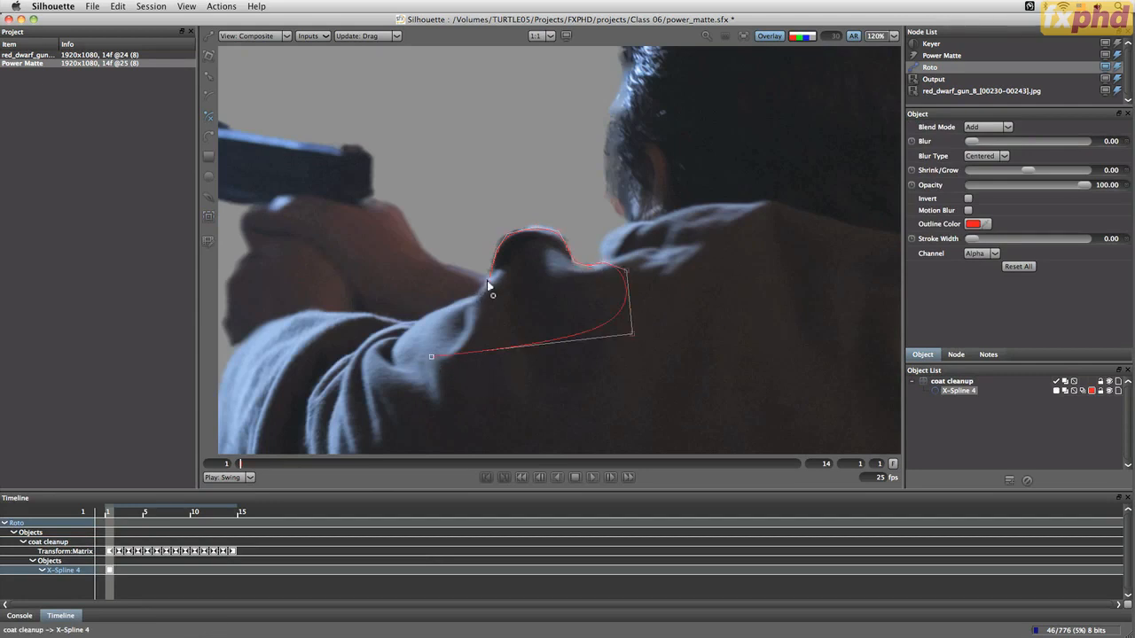
{"action": "left_click", "coordinate": [510, 237]}
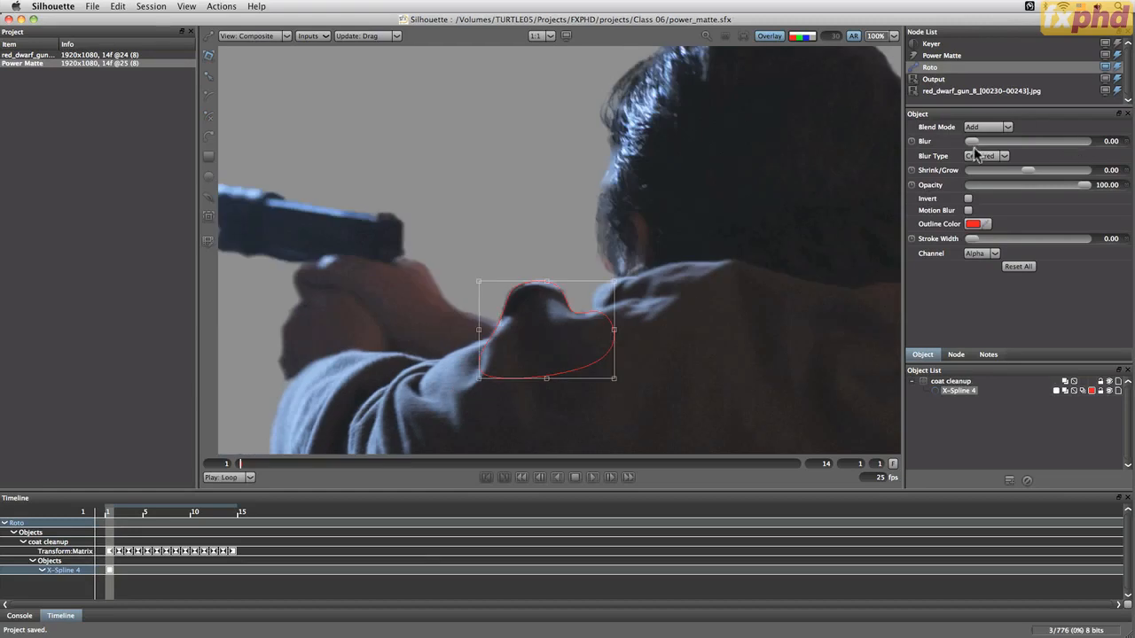
Set the spline's Blur to 2.06 and its Blur Type to Outer
{"action": "left_click_drag", "start_coordinate": [975, 141], "coordinate": [979, 143]}
{"action": "left_click_drag", "start_coordinate": [974, 147], "coordinate": [974, 147]}
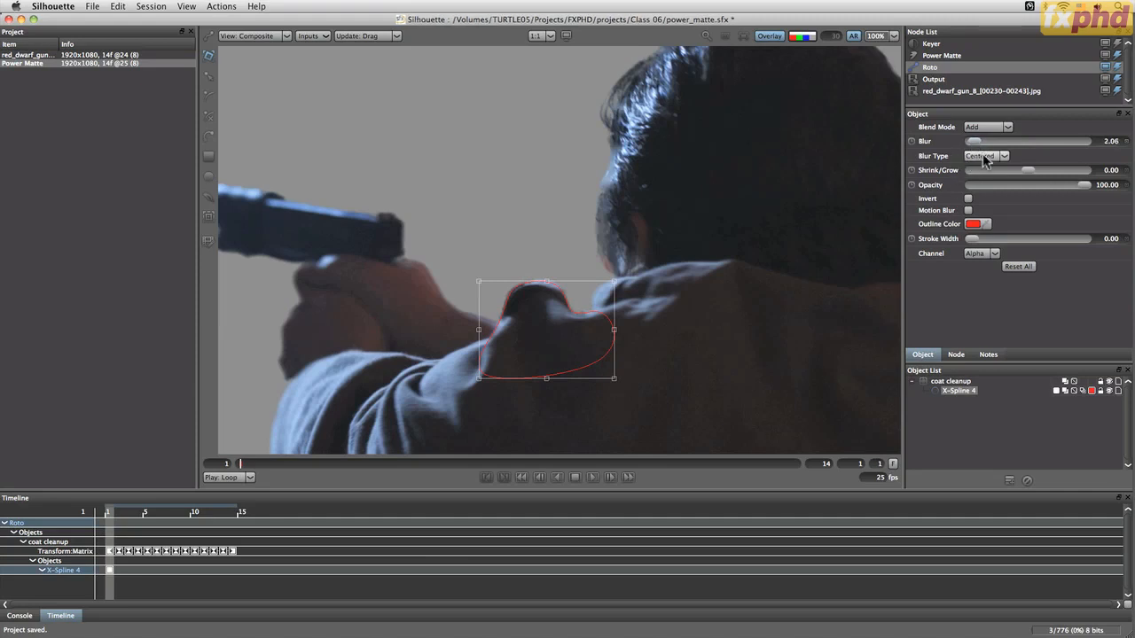
{"action": "left_click", "coordinate": [986, 155]}
{"action": "left_click", "coordinate": [979, 184]}
Zoom in on the shoulder shape and enable Motion Blur for the spline
{"action": "key", "text": "i"}
{"action": "left_click_drag", "start_coordinate": [726, 419], "coordinate": [730, 322]}
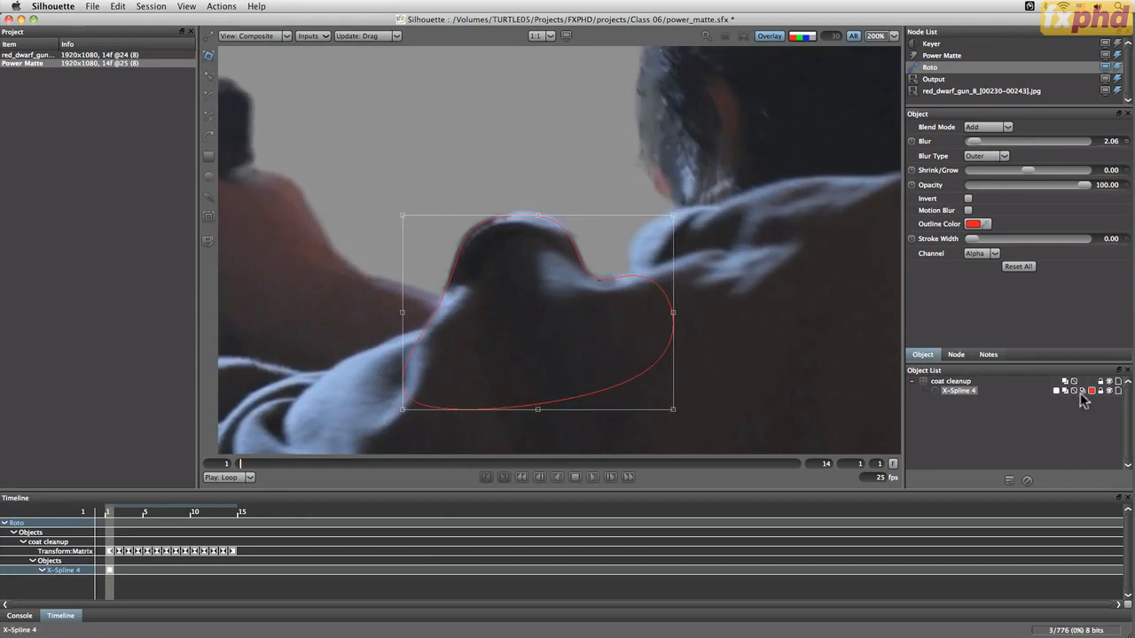
{"action": "left_click_drag", "start_coordinate": [1081, 392], "coordinate": [1084, 442]}
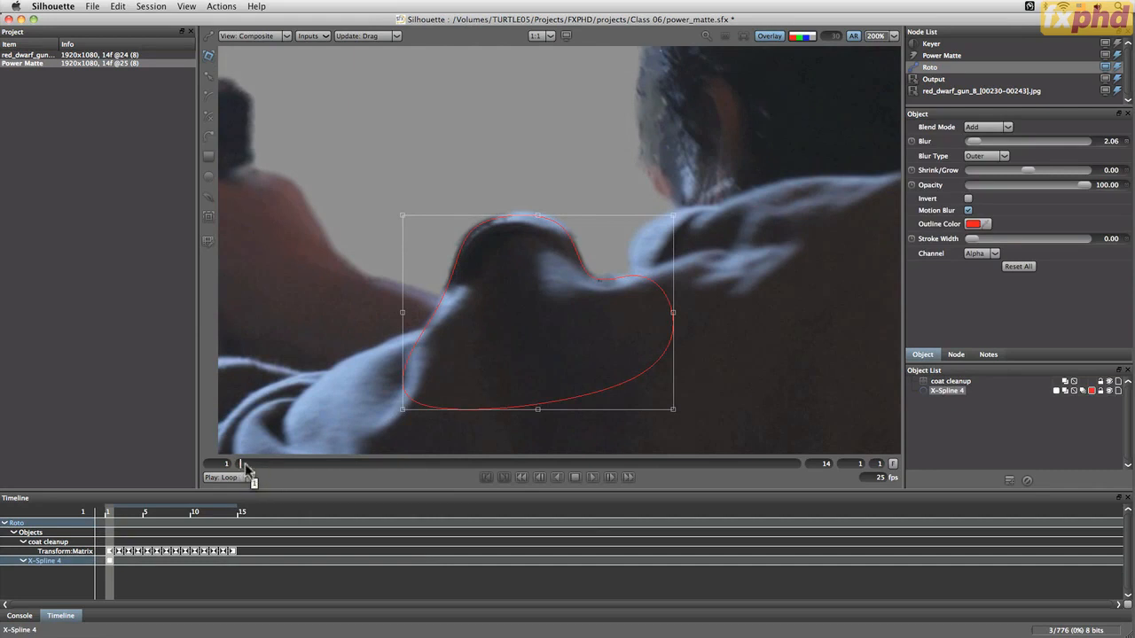
Switch to Foreground view and scrub through frames to check the shoulder spline against the footage and Power Matte shapes
{"action": "left_click_drag", "start_coordinate": [246, 470], "coordinate": [283, 466]}
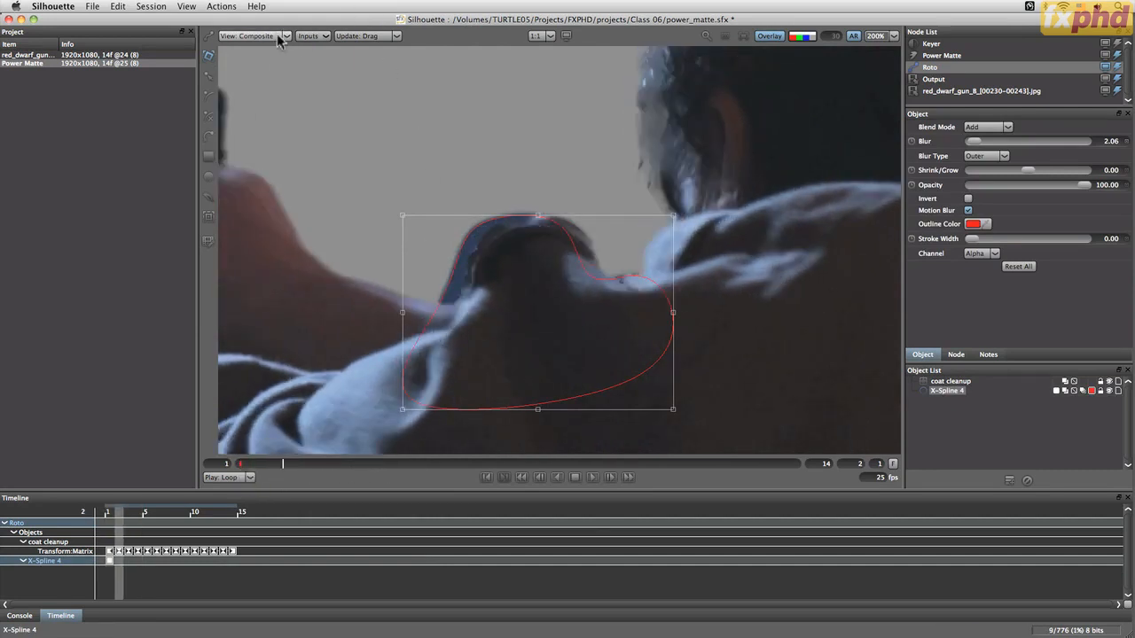
{"action": "left_click", "coordinate": [276, 34]}
{"action": "left_click", "coordinate": [253, 46]}
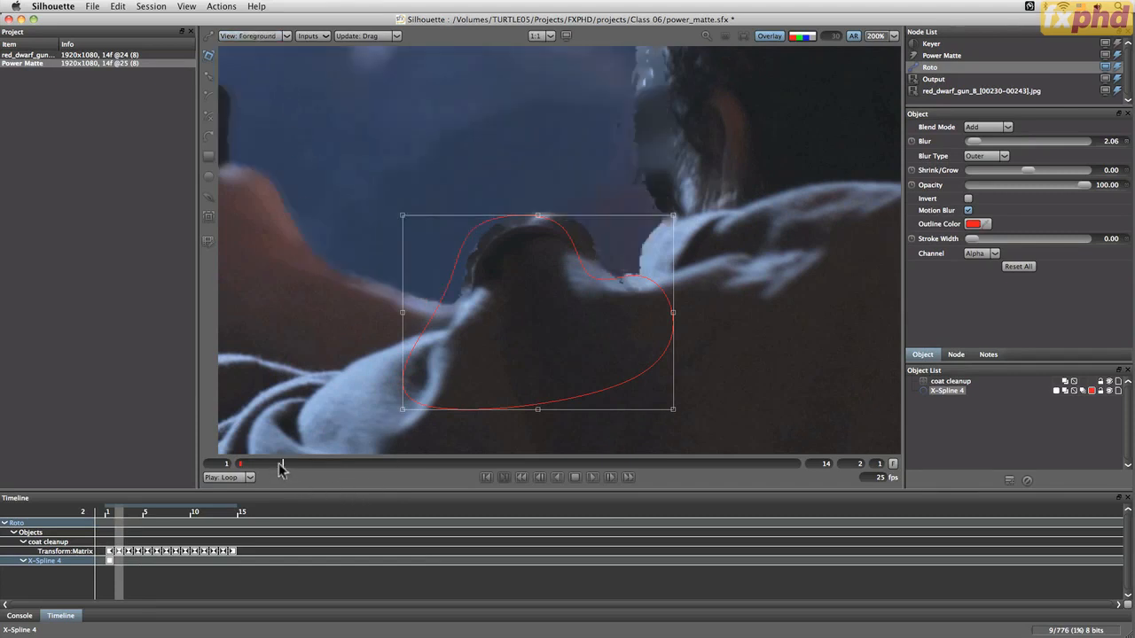
{"action": "left_click_drag", "start_coordinate": [280, 469], "coordinate": [470, 466]}
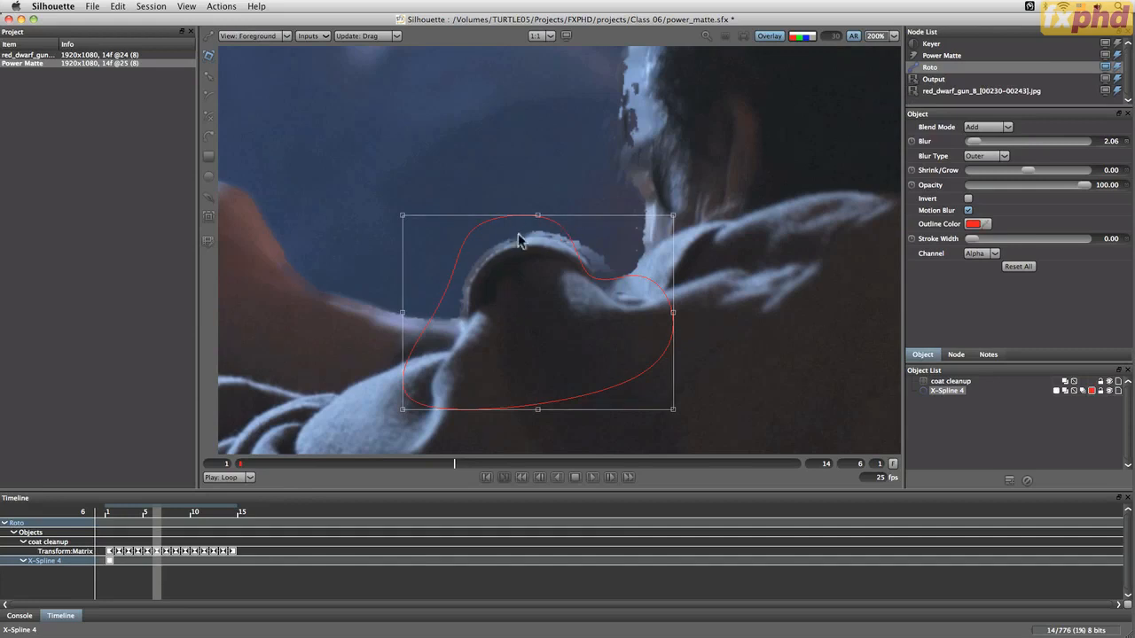
{"action": "left_click", "coordinate": [1118, 59]}
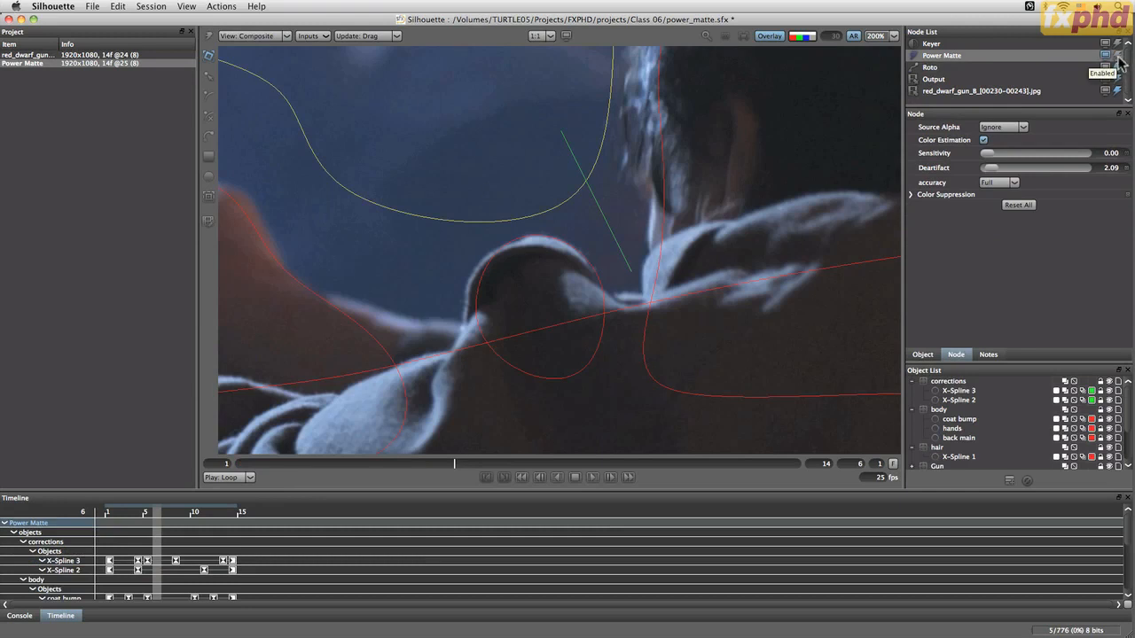
{"action": "left_click", "coordinate": [1105, 68]}
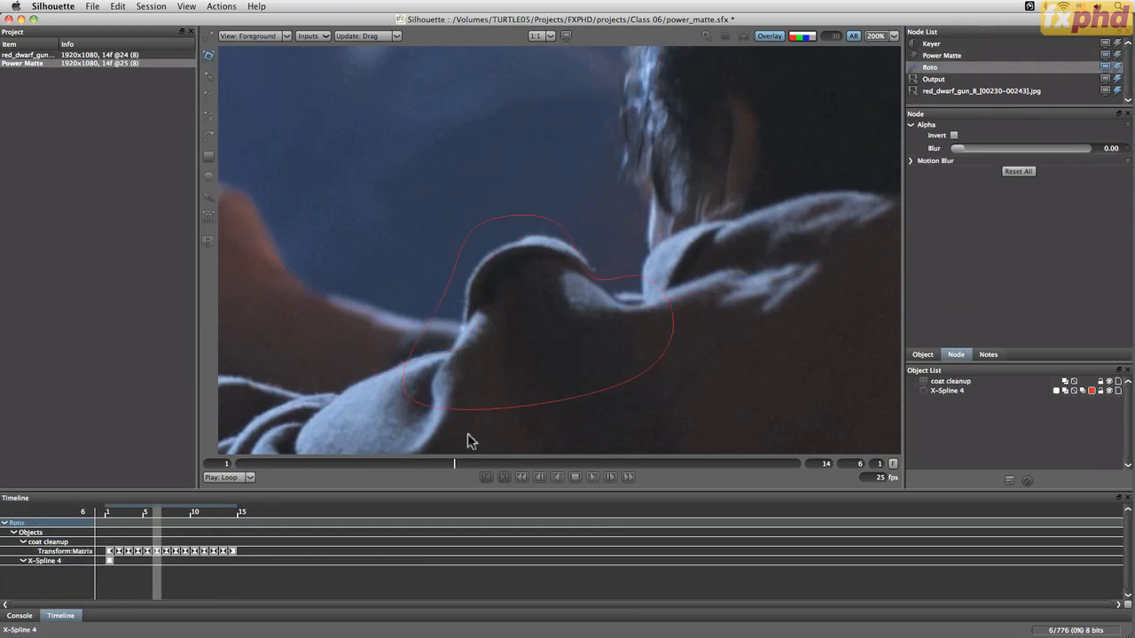
{"action": "left_click_drag", "start_coordinate": [401, 463], "coordinate": [319, 458]}
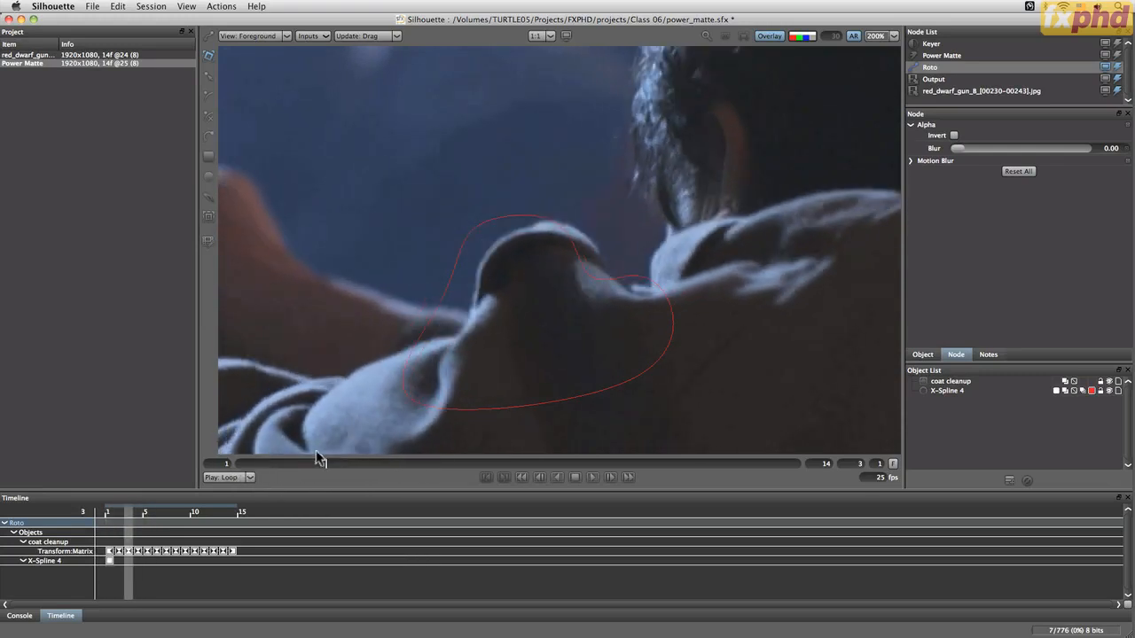
Transform the shoulder spline across frames 3 to 6 so it follows the coat bump
{"action": "key", "text": "t"}
{"action": "left_click_drag", "start_coordinate": [951, 391], "coordinate": [949, 382]}
{"action": "left_click_drag", "start_coordinate": [557, 235], "coordinate": [594, 249]}
{"action": "left_click_drag", "start_coordinate": [326, 463], "coordinate": [497, 462]}
{"action": "left_click_drag", "start_coordinate": [567, 240], "coordinate": [579, 244]}
{"action": "left_click_drag", "start_coordinate": [707, 206], "coordinate": [704, 187]}
{"action": "left_click_drag", "start_coordinate": [426, 231], "coordinate": [417, 239]}
{"action": "left_click_drag", "start_coordinate": [695, 227], "coordinate": [691, 222]}
{"action": "left_click_drag", "start_coordinate": [497, 464], "coordinate": [463, 471]}
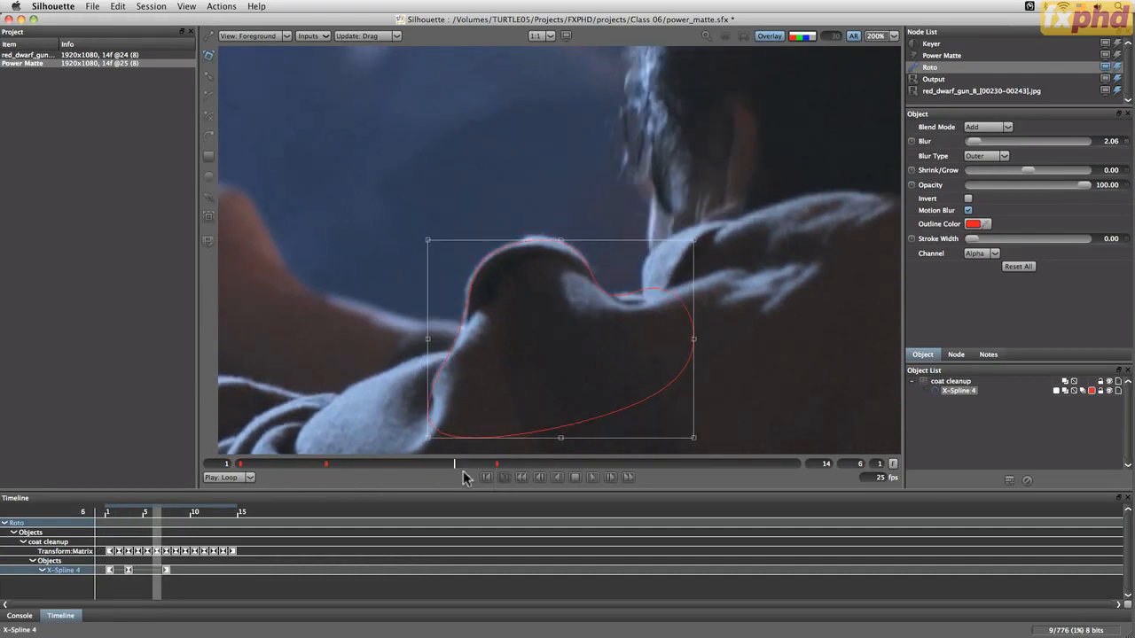
{"action": "left_click_drag", "start_coordinate": [429, 240], "coordinate": [426, 246]}
{"action": "mouse_move", "coordinate": [692, 245]}
{"action": "left_mouse_down"}
{"action": "mouse_move", "coordinate": [685, 227]}
{"action": "mouse_move", "coordinate": [598, 295]}
{"action": "mouse_move", "coordinate": [583, 327]}
{"action": "mouse_move", "coordinate": [712, 258]}
{"action": "left_mouse_up"}
Reshape the shoulder spline's points to fit the coat bump at frames 6 and 14
{"action": "key", "text": "r"}
{"action": "left_click_drag", "start_coordinate": [600, 294], "coordinate": [611, 306]}
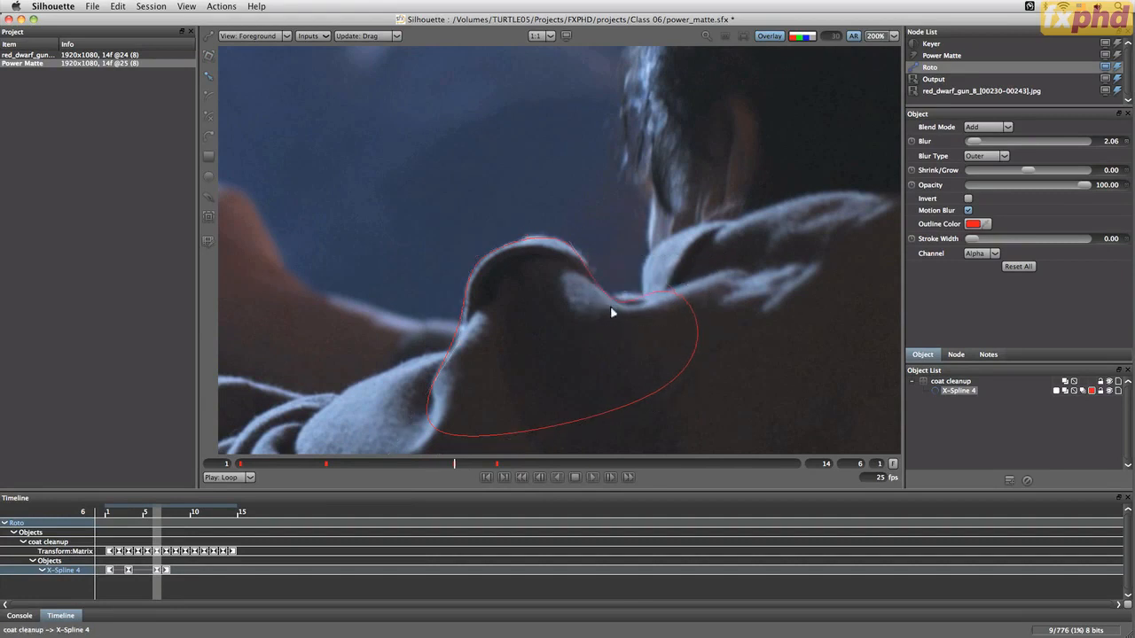
{"action": "left_click", "coordinate": [608, 313]}
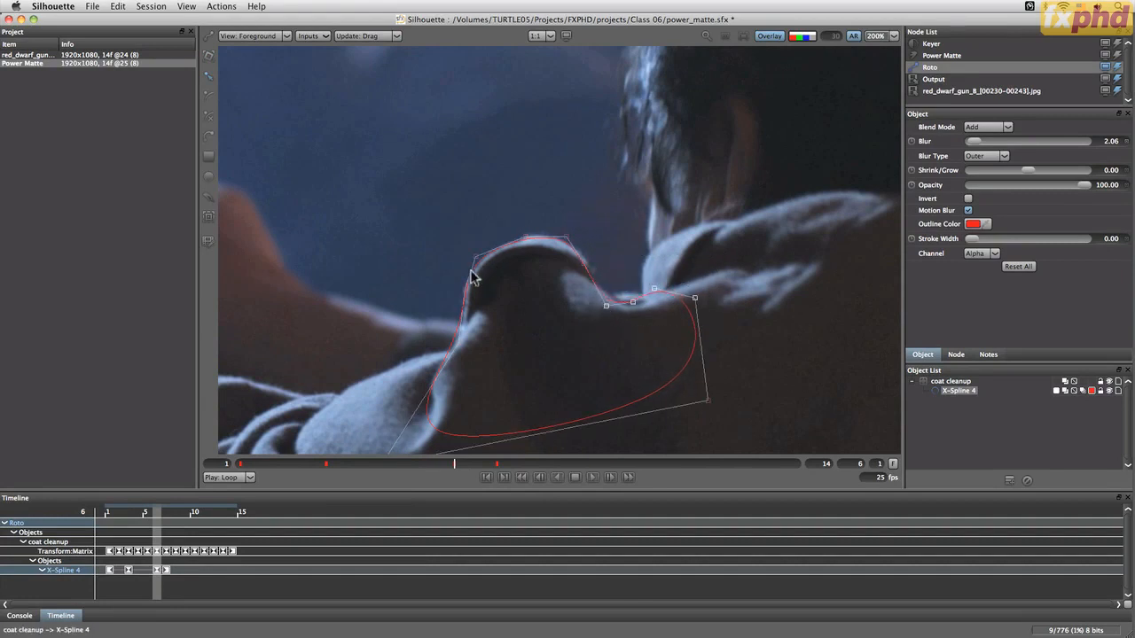
{"action": "left_click", "coordinate": [586, 264]}
{"action": "left_click_drag", "start_coordinate": [499, 461], "coordinate": [851, 444]}
{"action": "left_click_drag", "start_coordinate": [626, 165], "coordinate": [505, 246]}
{"action": "left_click_drag", "start_coordinate": [508, 187], "coordinate": [501, 191]}
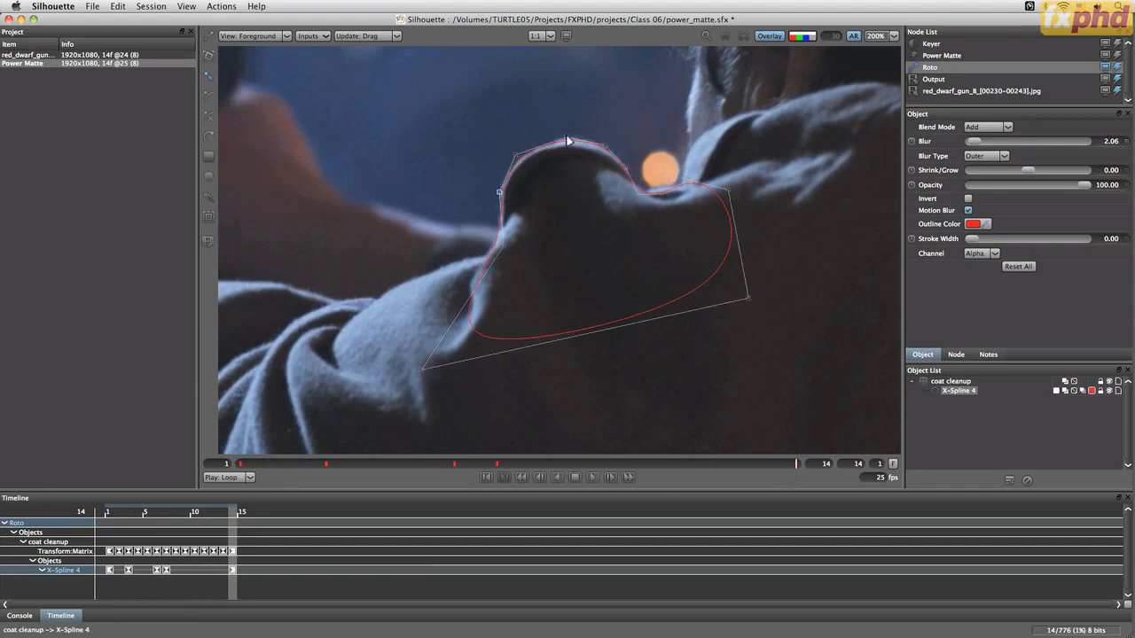
{"action": "left_click_drag", "start_coordinate": [568, 138], "coordinate": [570, 139]}
{"action": "left_click_drag", "start_coordinate": [516, 156], "coordinate": [519, 157]}
Switch to the Output and Composite views and scrub frames to check the shoulder spline
{"action": "key", "text": "2"}
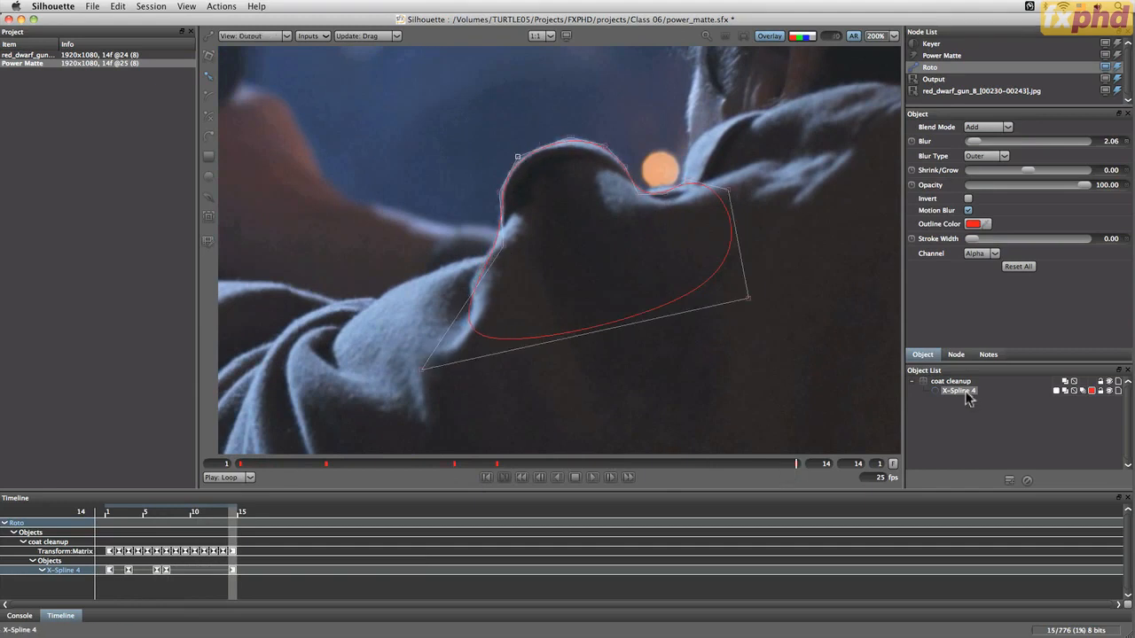
{"action": "key", "text": "3"}
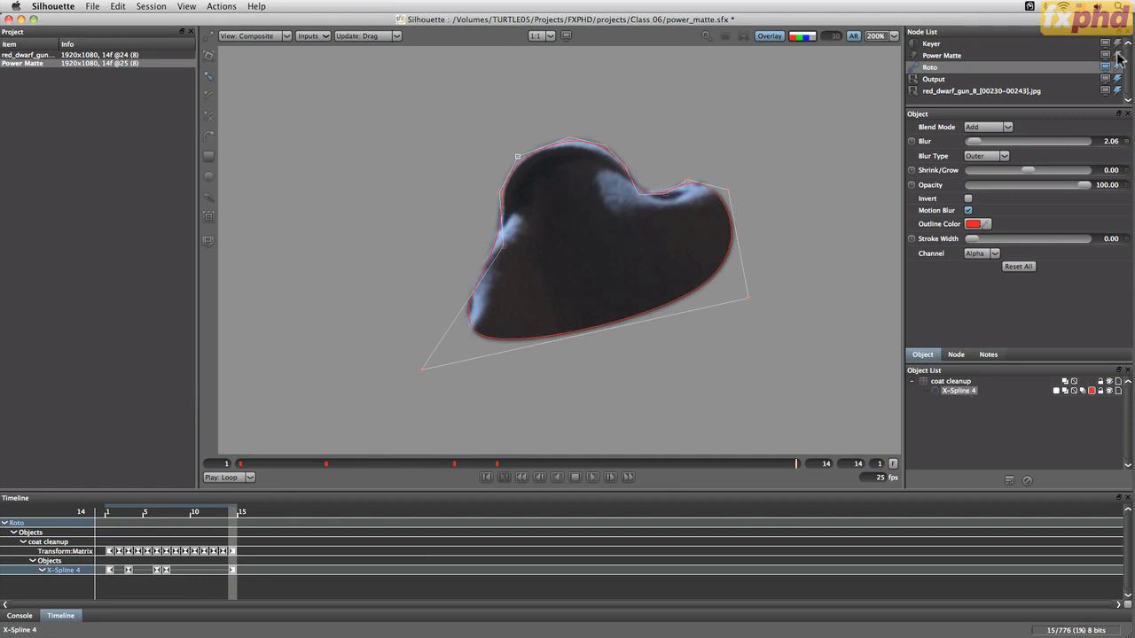
{"action": "left_click", "coordinate": [1107, 79]}
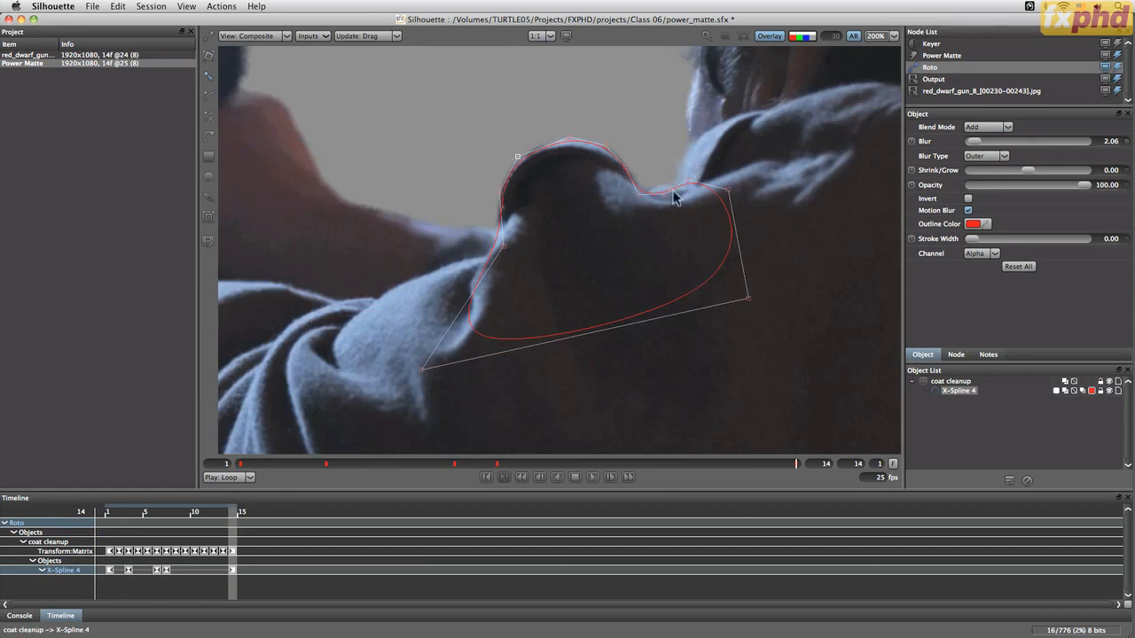
{"action": "left_click_drag", "start_coordinate": [796, 468], "coordinate": [624, 473]}
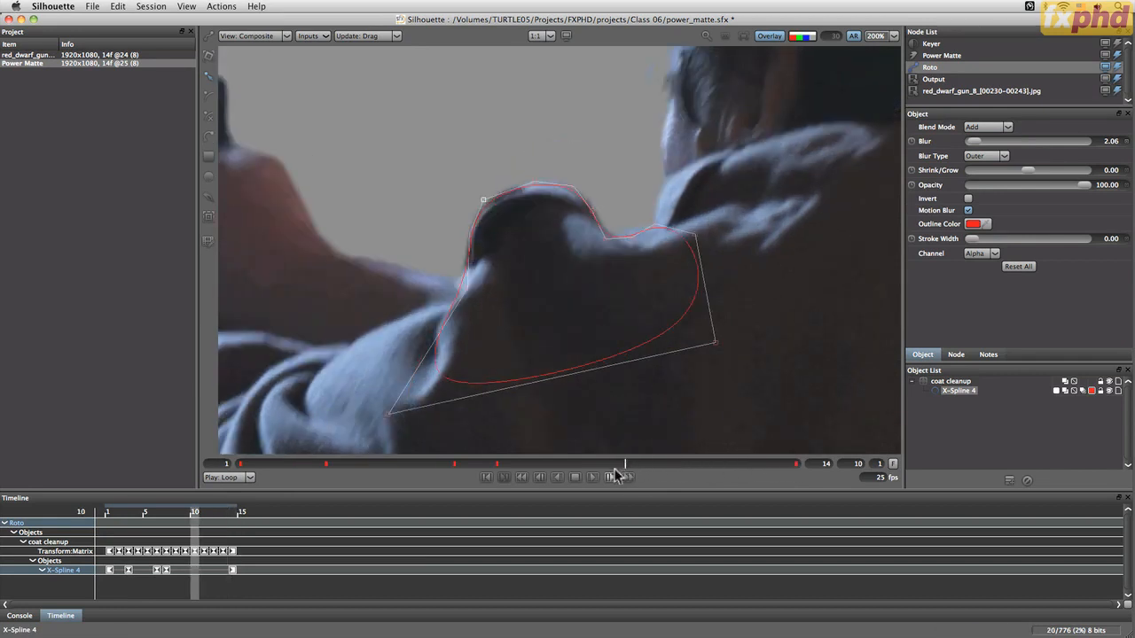
Draw a new closed X-Spline around the top of the shoulder bump at frame 8
{"action": "left_click", "coordinate": [556, 463]}
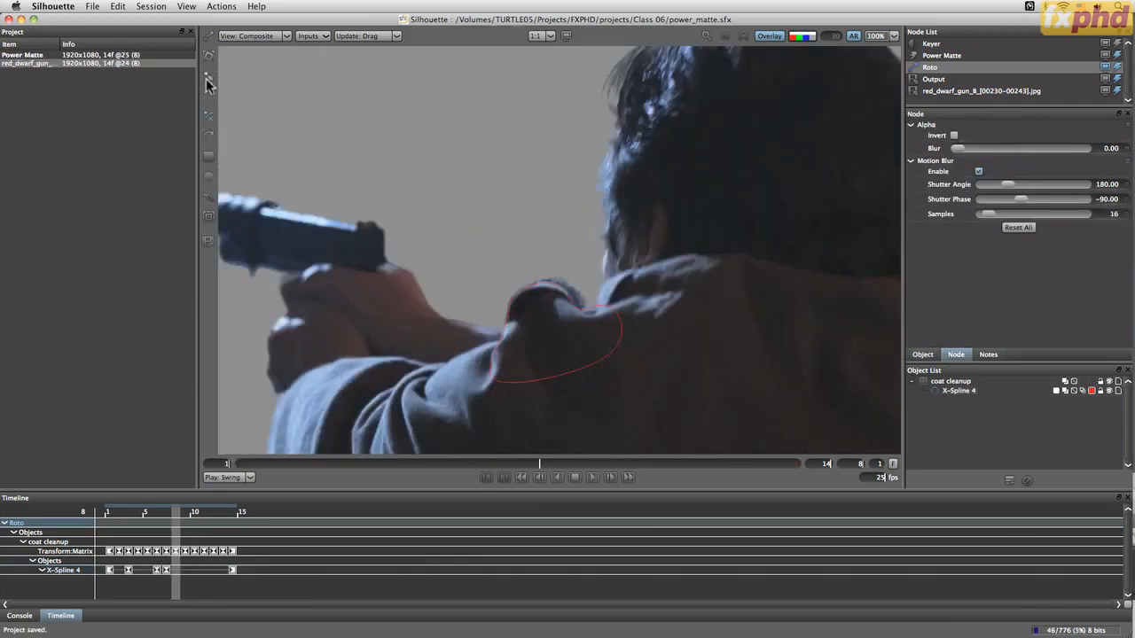
{"action": "left_click", "coordinate": [500, 246]}
{"action": "left_click", "coordinate": [483, 321]}
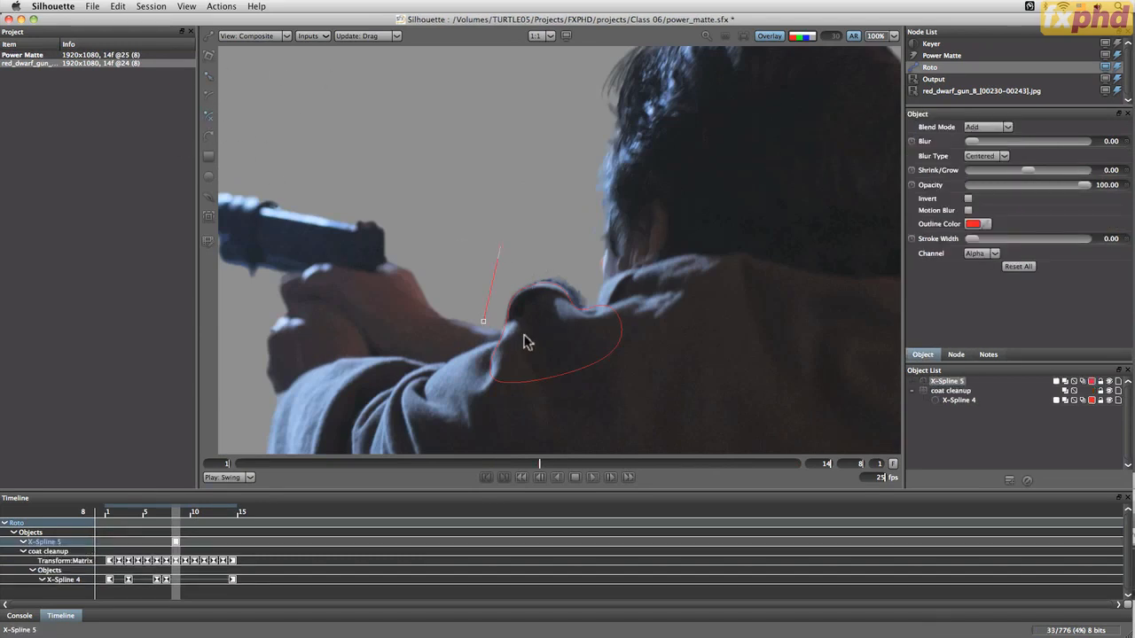
{"action": "left_click", "coordinate": [528, 337]}
{"action": "left_click", "coordinate": [593, 299]}
{"action": "left_click", "coordinate": [501, 246]}
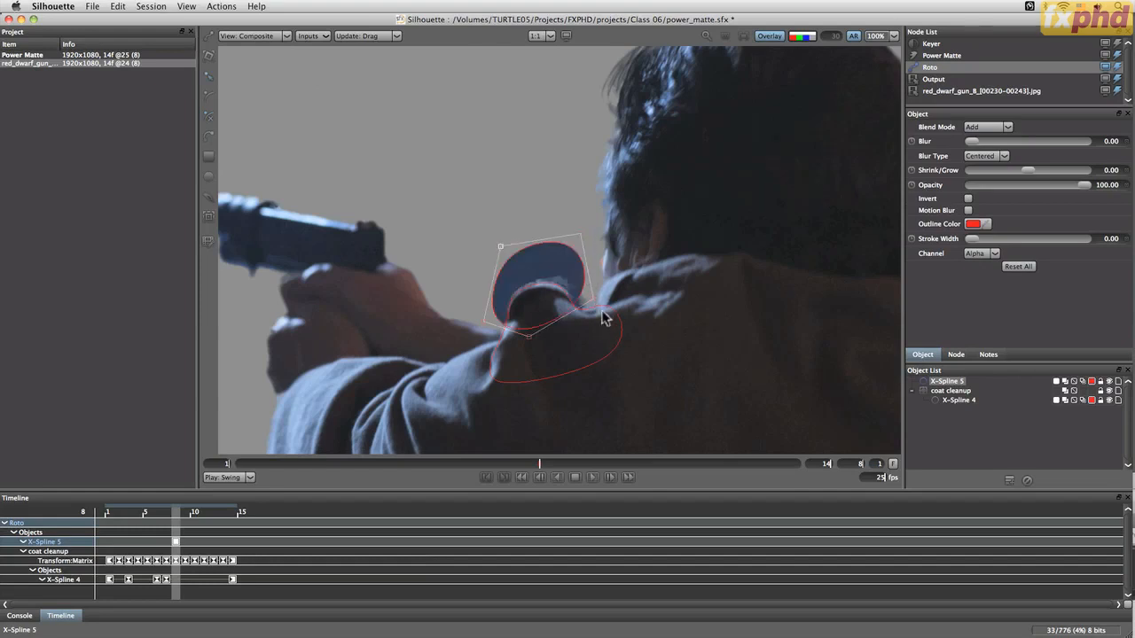
{"action": "left_click_drag", "start_coordinate": [593, 300], "coordinate": [604, 319]}
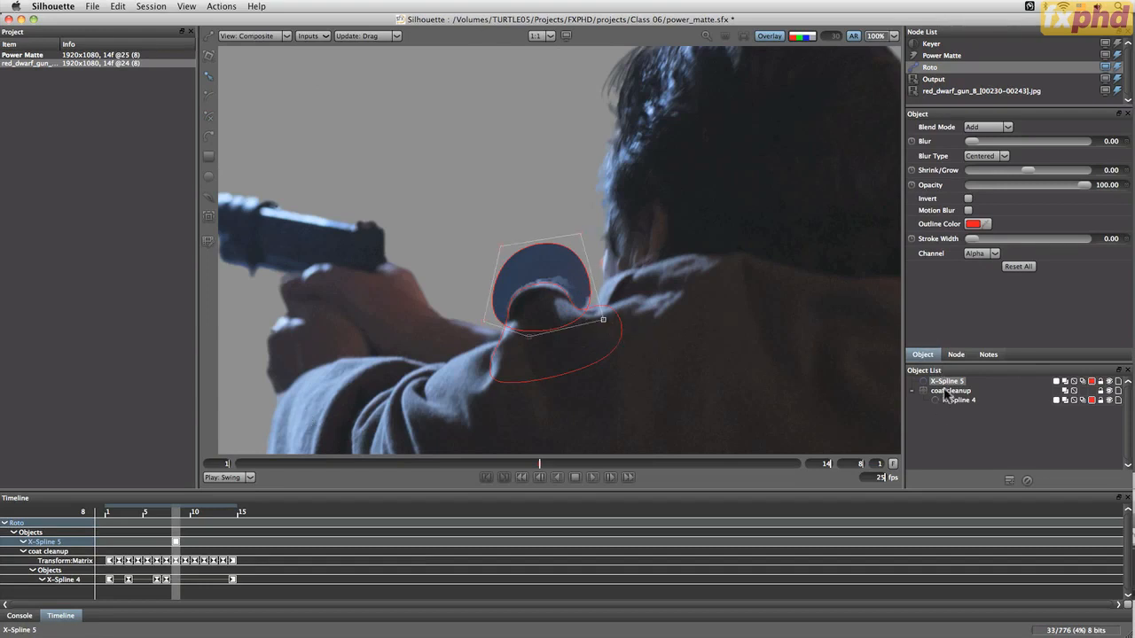
Move the new spline out of the coat cleanup layer and set its blend mode to Subtract
{"action": "left_click_drag", "start_coordinate": [943, 384], "coordinate": [930, 417]}
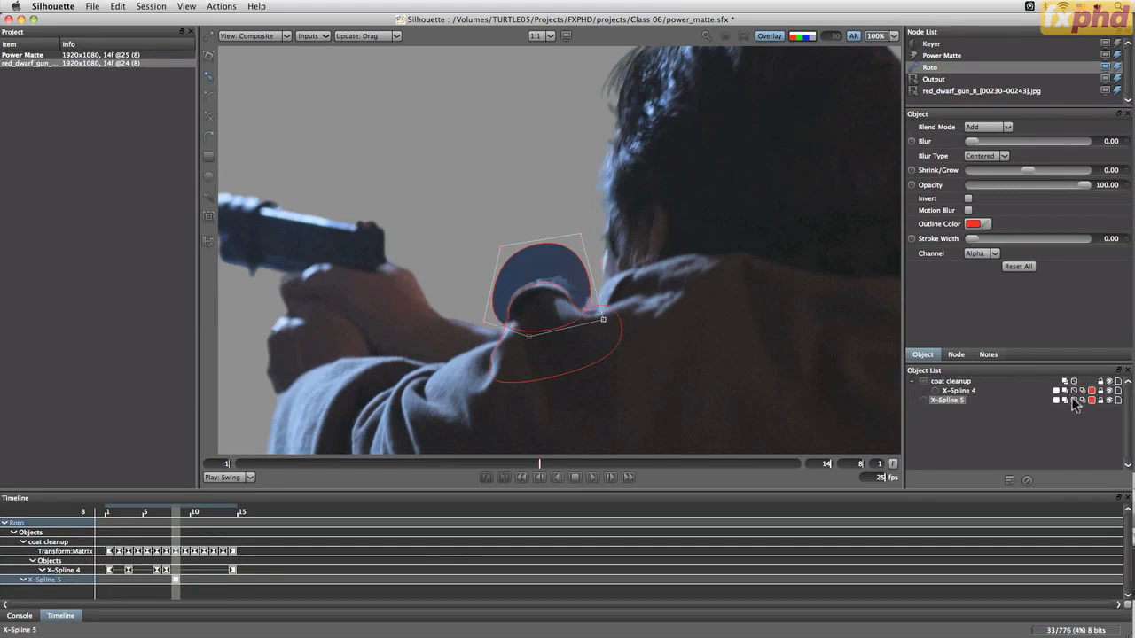
{"action": "left_click", "coordinate": [1066, 400]}
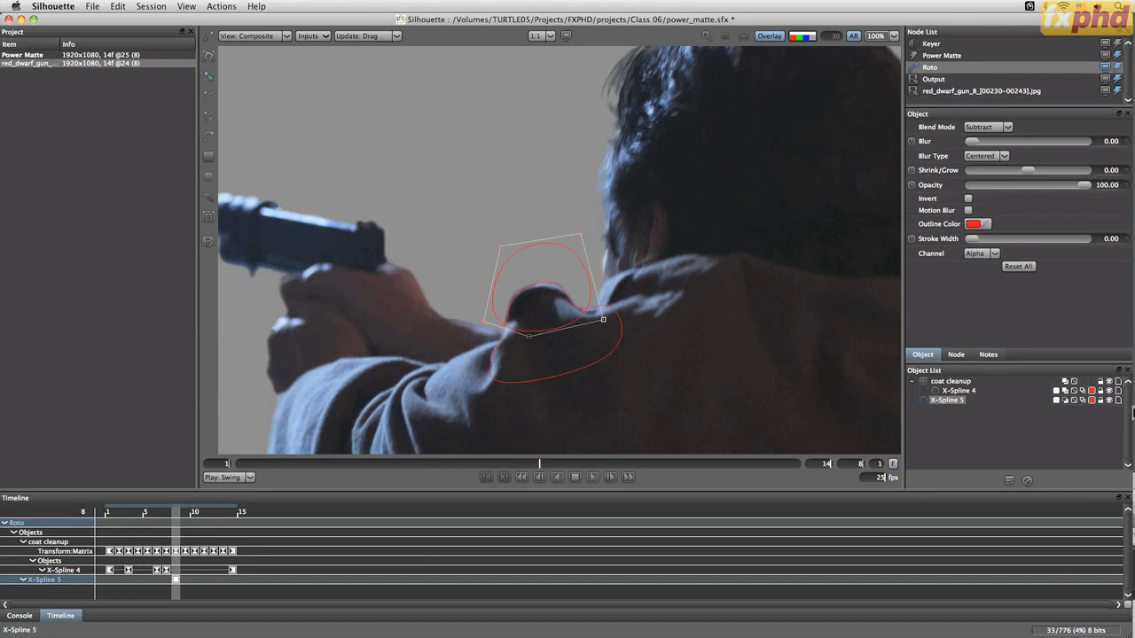
Set the new spline's outline colour to yellow
{"action": "left_click", "coordinate": [1092, 401]}
{"action": "left_click", "coordinate": [808, 426]}
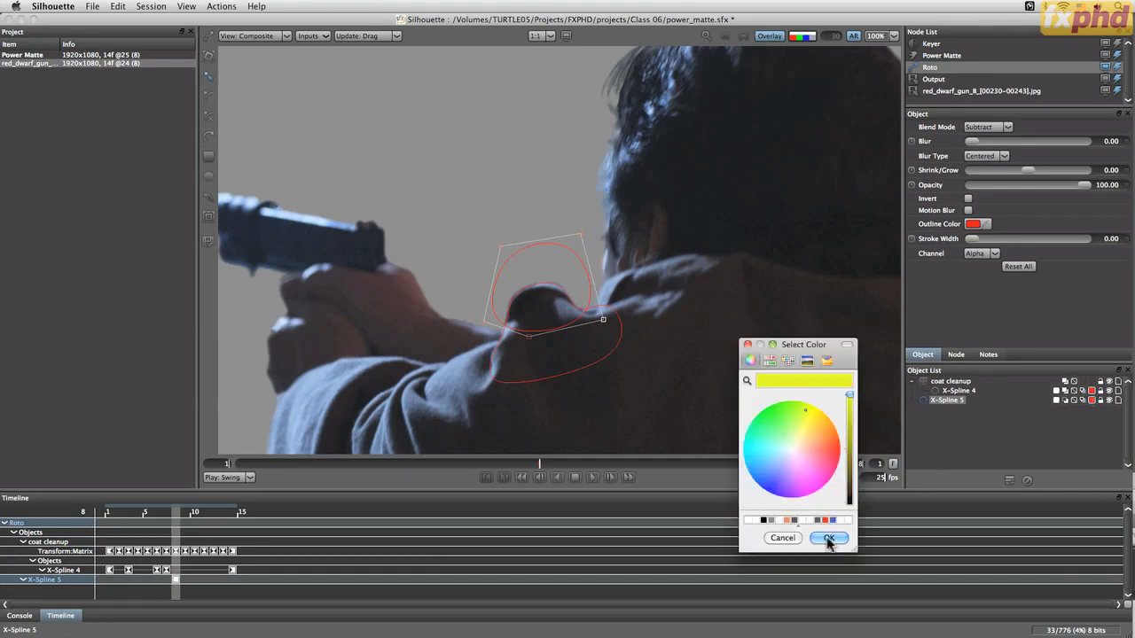
{"action": "left_click", "coordinate": [831, 537]}
{"action": "left_click", "coordinate": [1109, 390]}
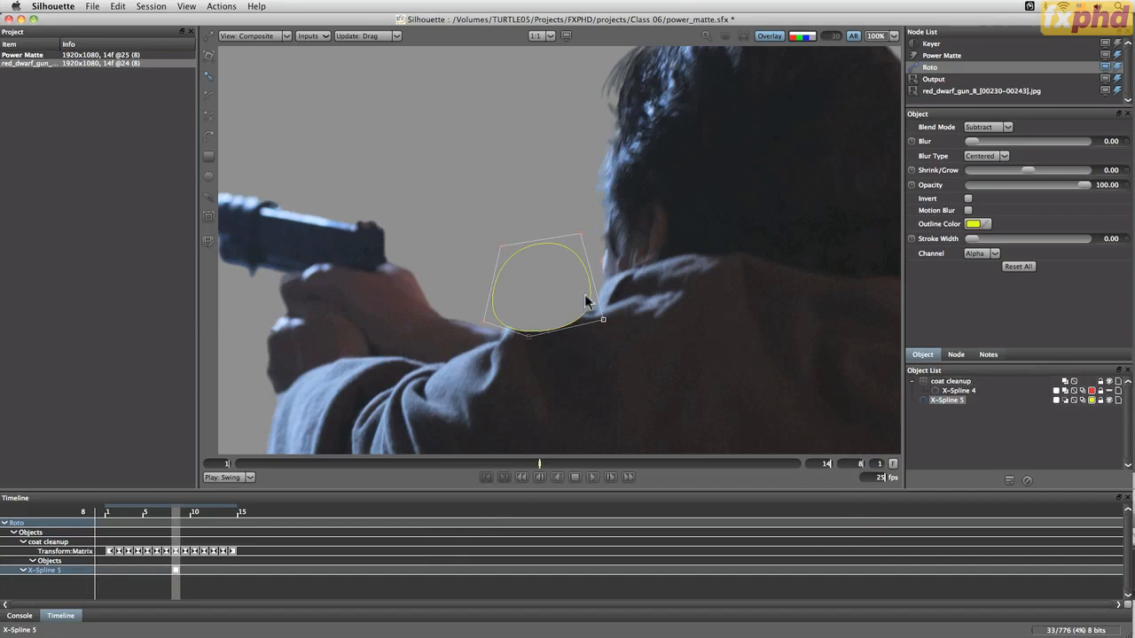
{"action": "left_click", "coordinate": [1110, 392]}
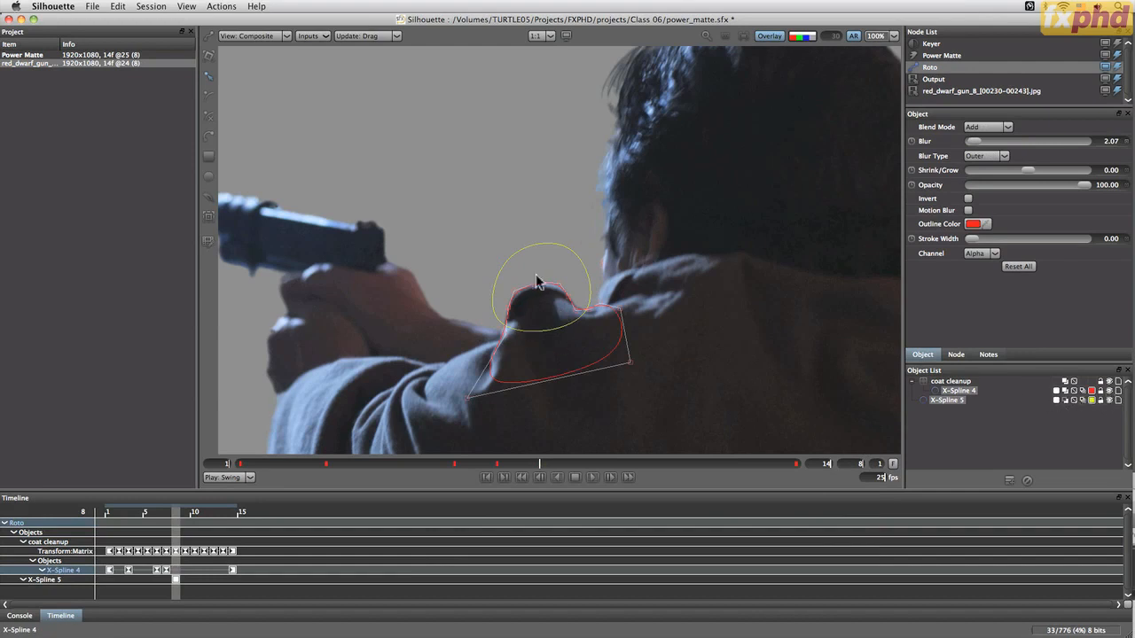
{"action": "left_click", "coordinate": [982, 439]}
{"action": "left_click", "coordinate": [1009, 480]}
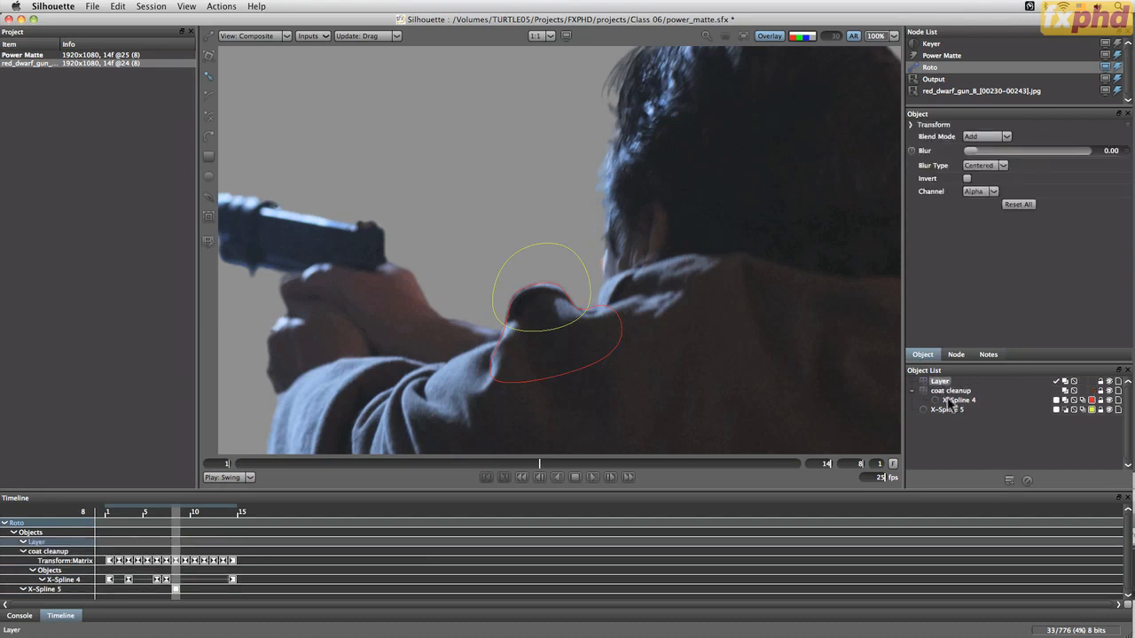
{"action": "mouse_move", "coordinate": [945, 411]}
{"action": "left_mouse_down"}
{"action": "mouse_move", "coordinate": [949, 379]}
{"action": "mouse_move", "coordinate": [935, 420]}
{"action": "left_mouse_up"}
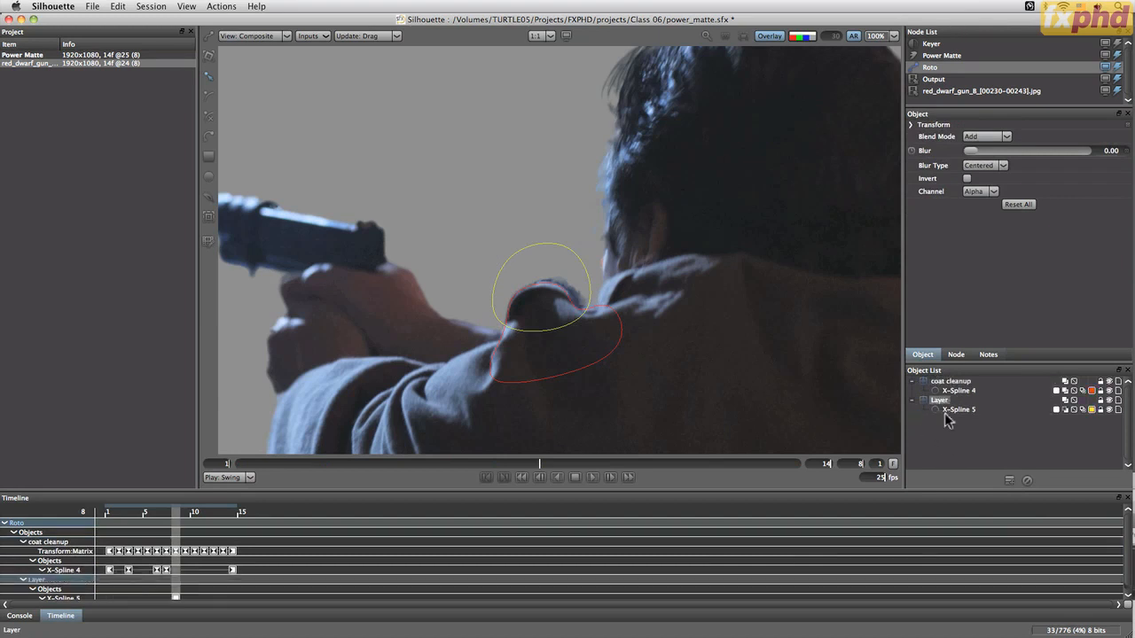
{"action": "left_click", "coordinate": [1068, 403]}
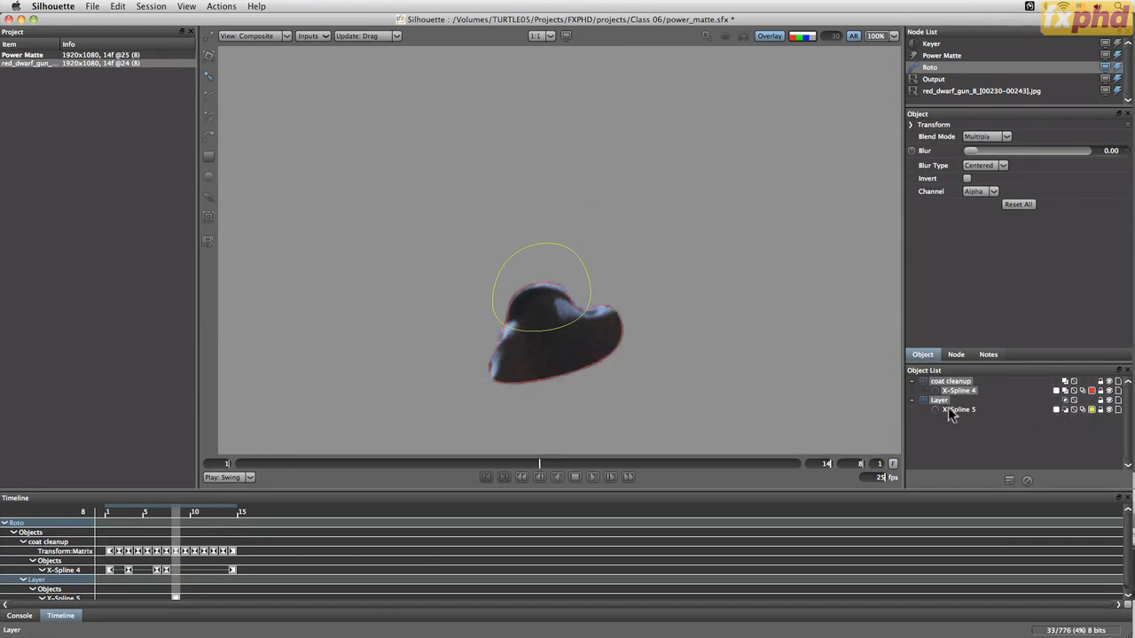
{"action": "left_click_drag", "start_coordinate": [958, 410], "coordinate": [924, 433]}
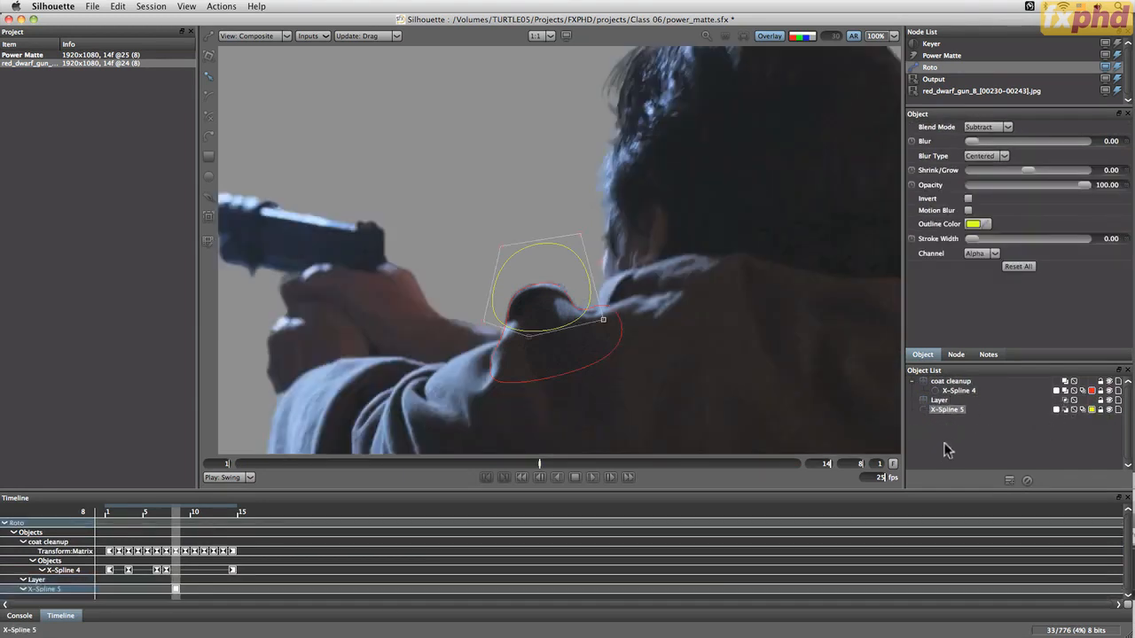
{"action": "left_click", "coordinate": [940, 401]}
{"action": "left_click", "coordinate": [1028, 480]}
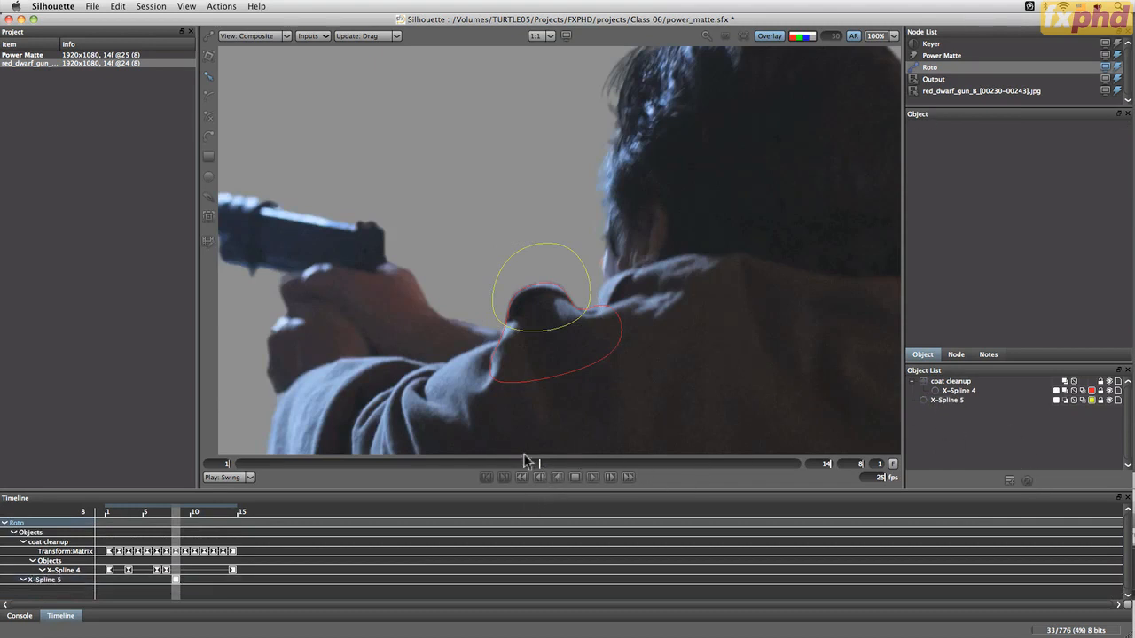
Rename the new spline as BG Cleanup
{"action": "left_click", "coordinate": [945, 401]}
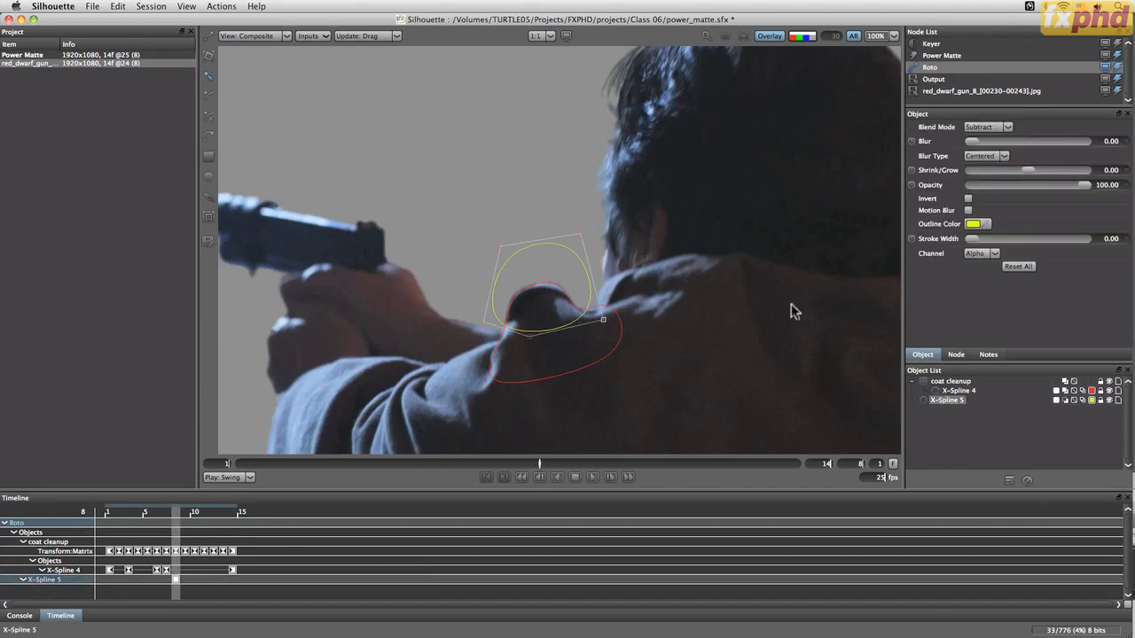
{"action": "type", "text": "BC"}
{"action": "type", "text": " Cleanup"}
{"action": "key", "text": "Return"}
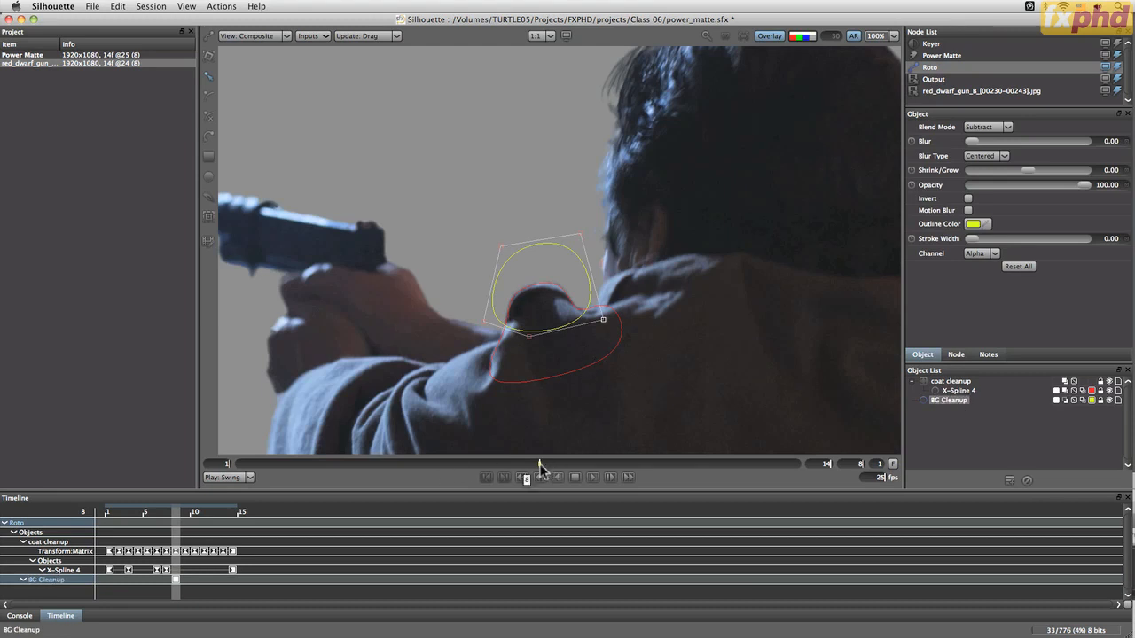
Transform the BG Cleanup shape to follow the shoulder at frames 5 and 1
{"action": "left_click_drag", "start_coordinate": [539, 467], "coordinate": [406, 458]}
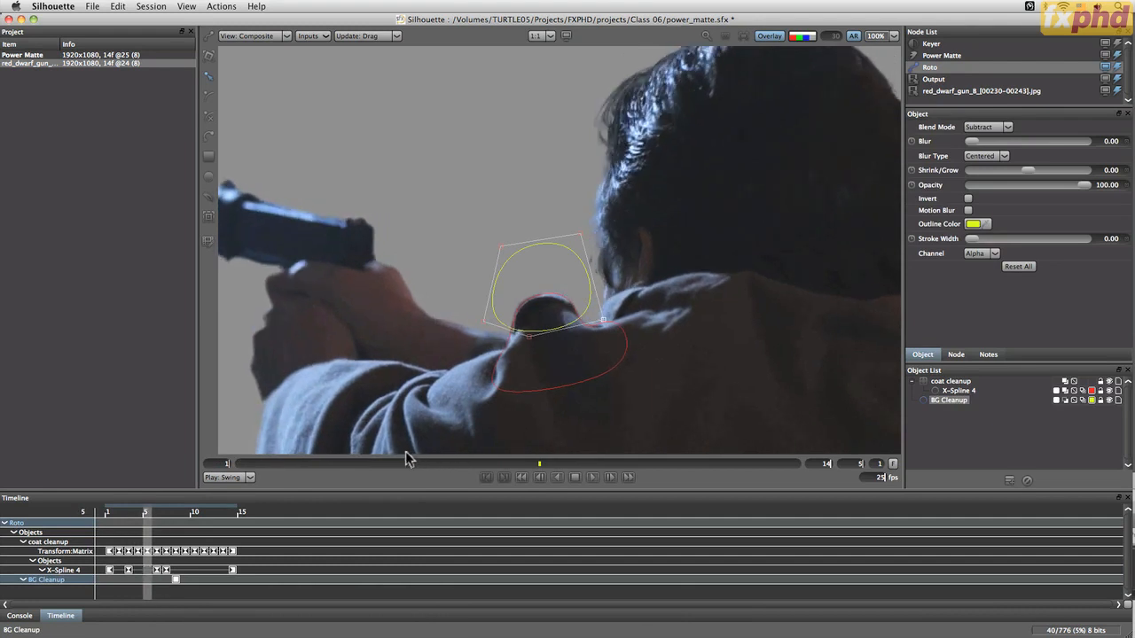
{"action": "key", "text": "t"}
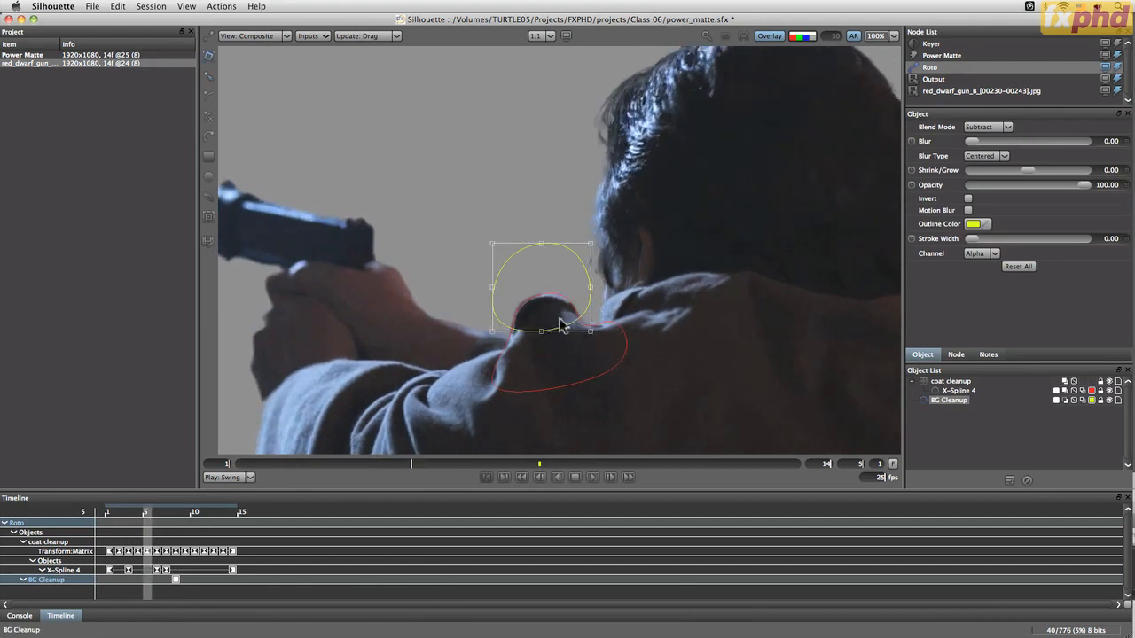
{"action": "left_click", "coordinate": [572, 345]}
{"action": "left_click", "coordinate": [574, 326]}
{"action": "mouse_move", "coordinate": [574, 325]}
{"action": "left_mouse_down"}
{"action": "mouse_move", "coordinate": [585, 352]}
{"action": "mouse_move", "coordinate": [577, 324]}
{"action": "mouse_move", "coordinate": [581, 338]}
{"action": "left_mouse_up"}
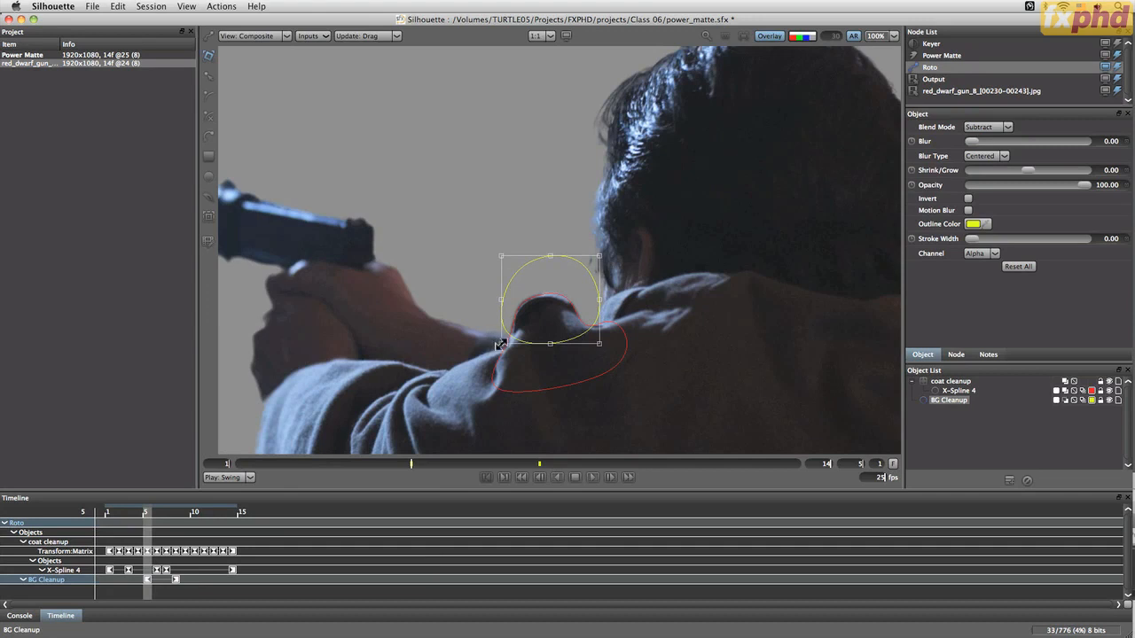
{"action": "left_click_drag", "start_coordinate": [502, 346], "coordinate": [507, 337]}
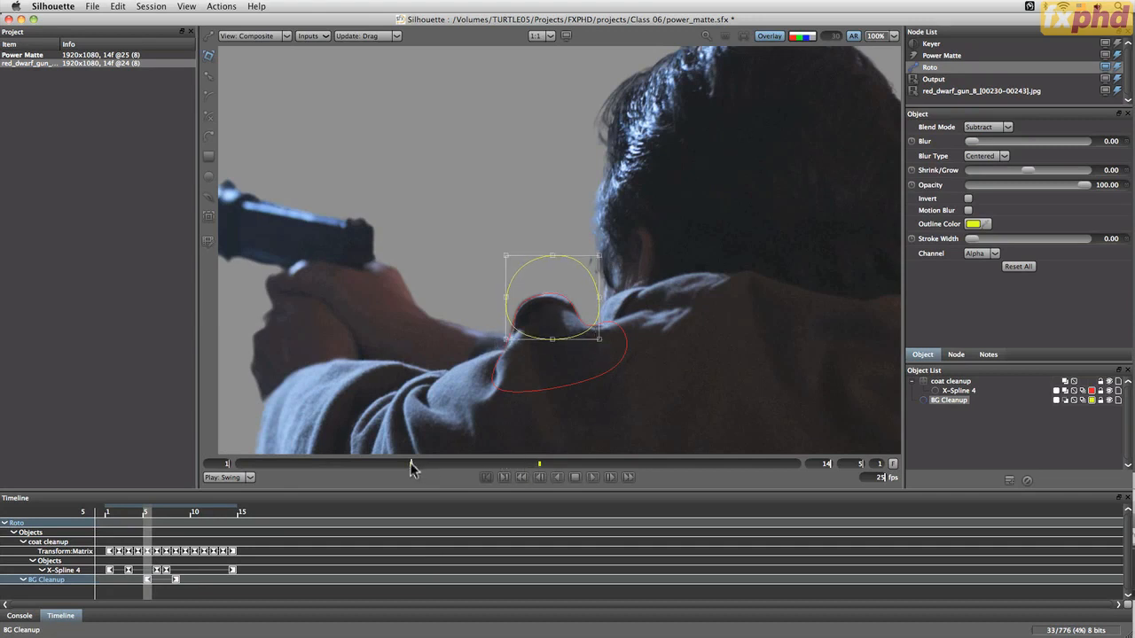
{"action": "left_click_drag", "start_coordinate": [411, 468], "coordinate": [225, 477]}
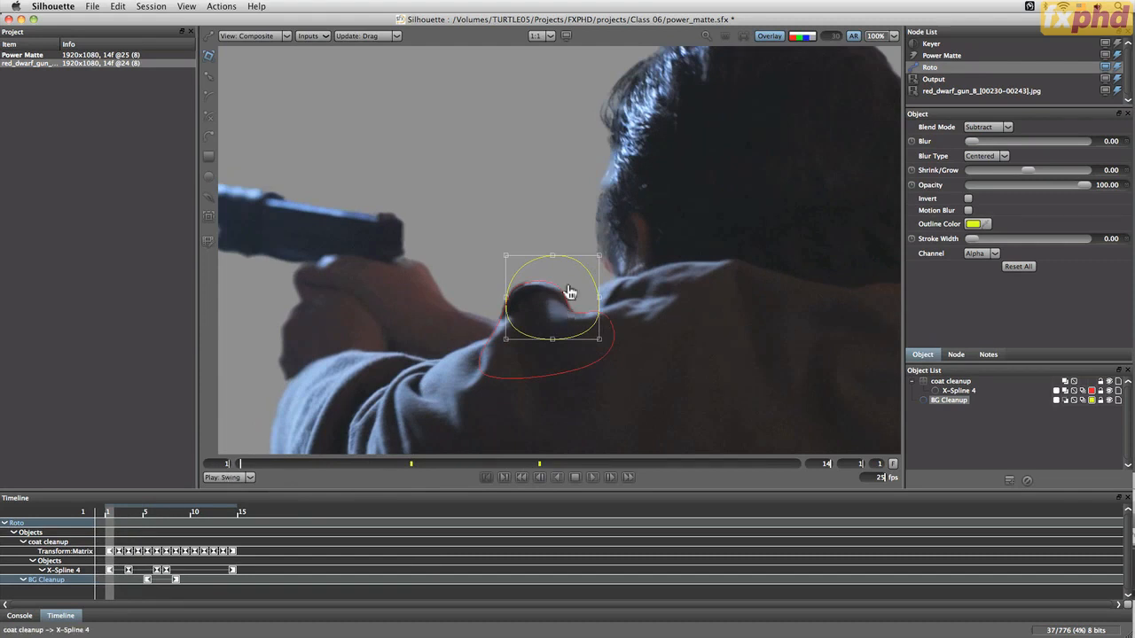
{"action": "left_click_drag", "start_coordinate": [578, 261], "coordinate": [565, 256]}
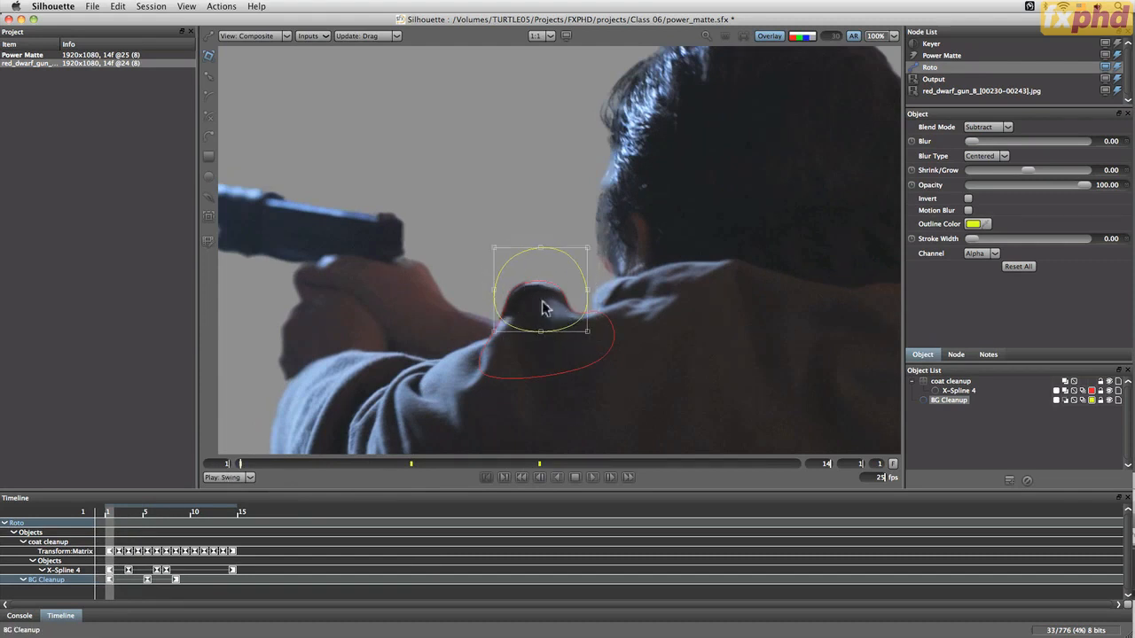
Transform the BG Cleanup shape to follow the shoulder at frame 13
{"action": "mouse_move", "coordinate": [238, 462]}
{"action": "left_mouse_down"}
{"action": "mouse_move", "coordinate": [428, 471]}
{"action": "mouse_move", "coordinate": [500, 464]}
{"action": "mouse_move", "coordinate": [372, 469]}
{"action": "mouse_move", "coordinate": [757, 453]}
{"action": "left_mouse_up"}
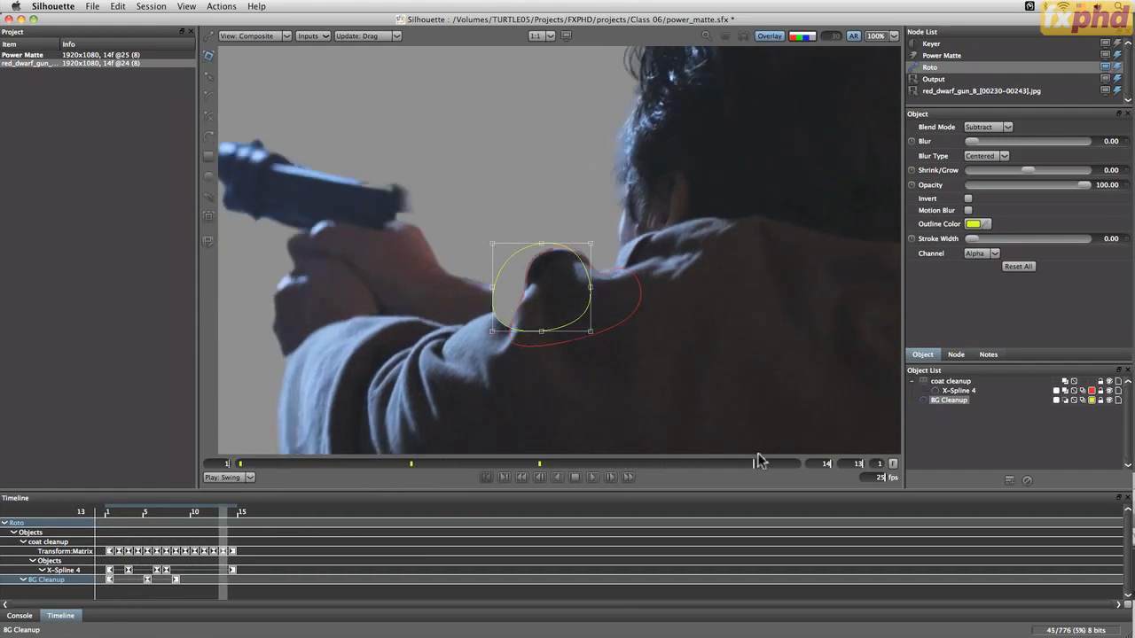
{"action": "left_click", "coordinate": [555, 231]}
{"action": "left_click", "coordinate": [550, 245]}
{"action": "left_click_drag", "start_coordinate": [549, 244], "coordinate": [576, 213]}
Play back the shot with the overlay turned off to review the cleanup shapes
{"action": "left_click_drag", "start_coordinate": [755, 464], "coordinate": [622, 465]}
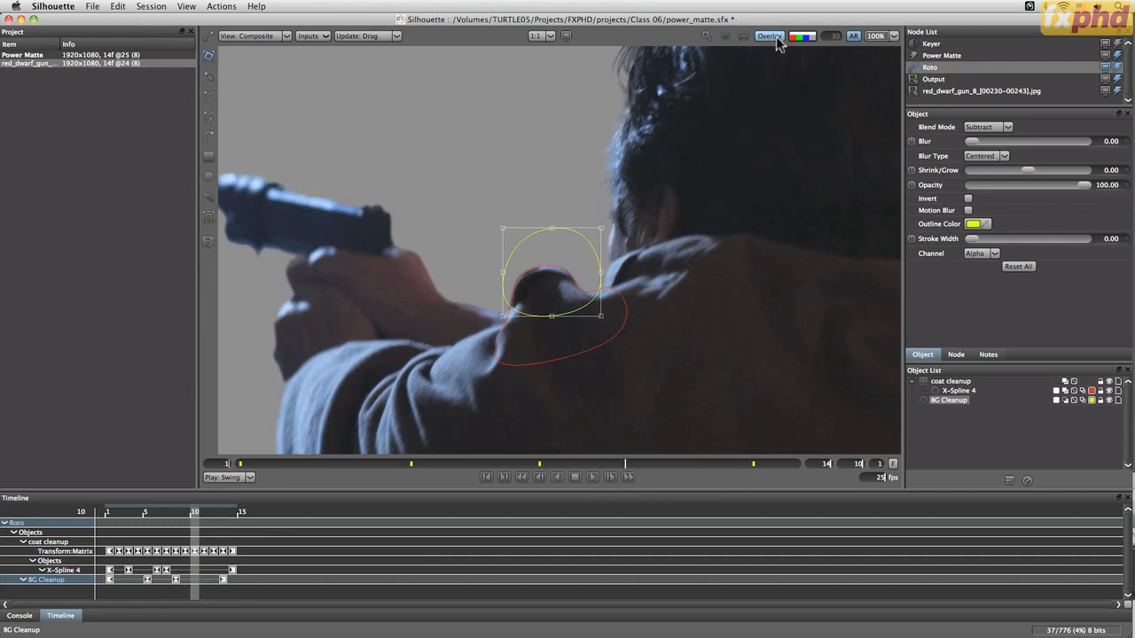
{"action": "left_click", "coordinate": [594, 477]}
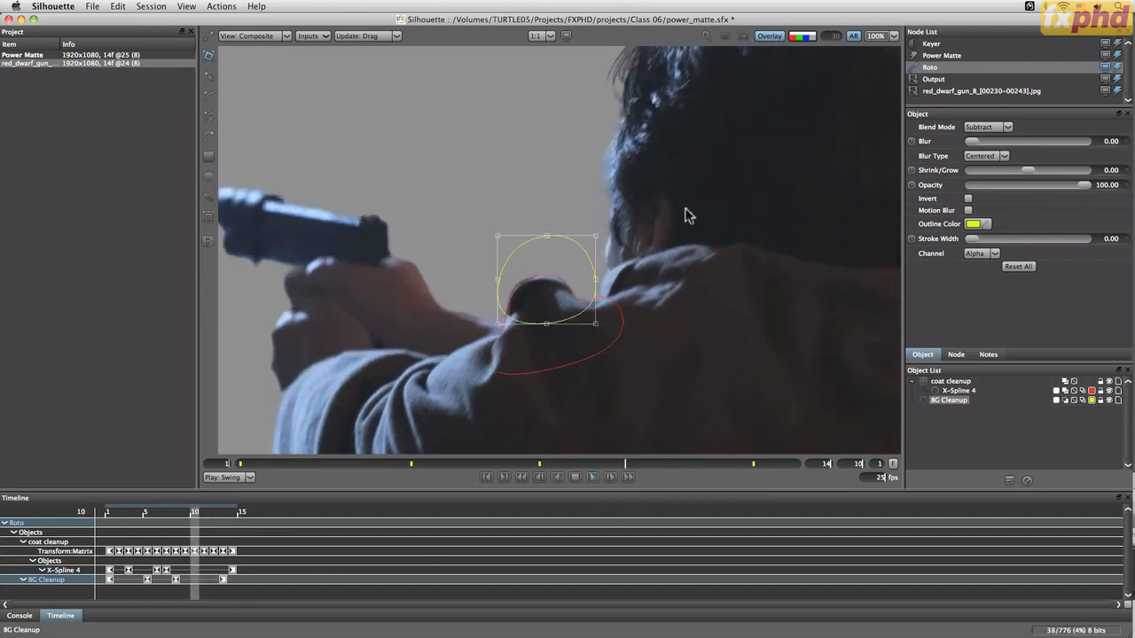
{"action": "left_click", "coordinate": [769, 35]}
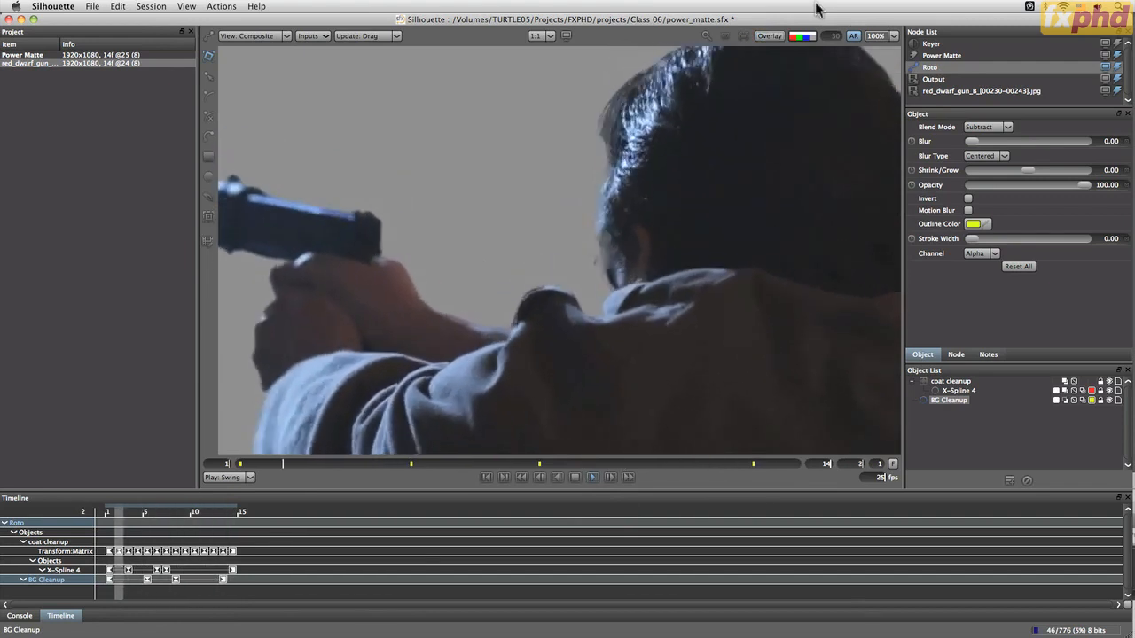
Select X-Spline 4 in the coat cleanup layer and set its blur type to Centered with a blur of 5.73
{"action": "key", "text": "f"}
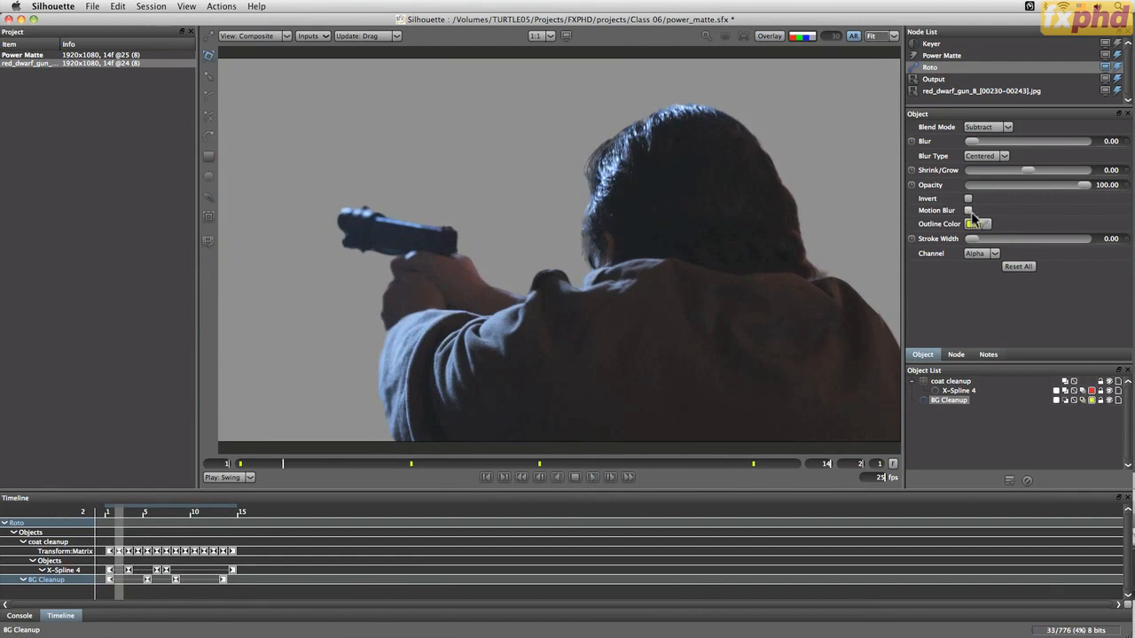
{"action": "left_click", "coordinate": [957, 355]}
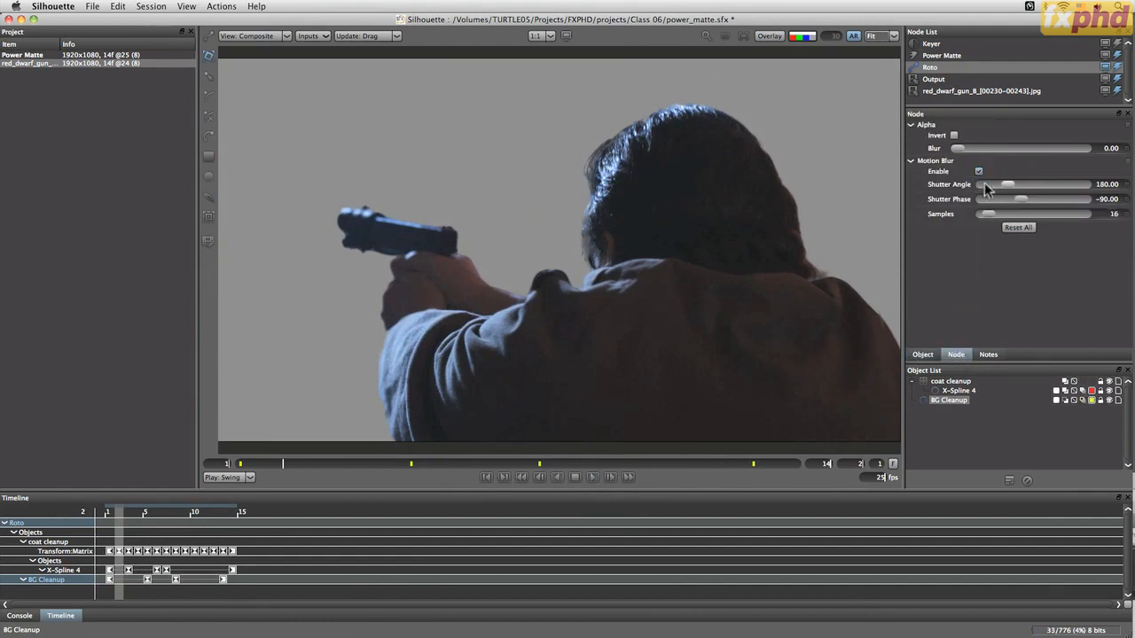
{"action": "left_click", "coordinate": [953, 390]}
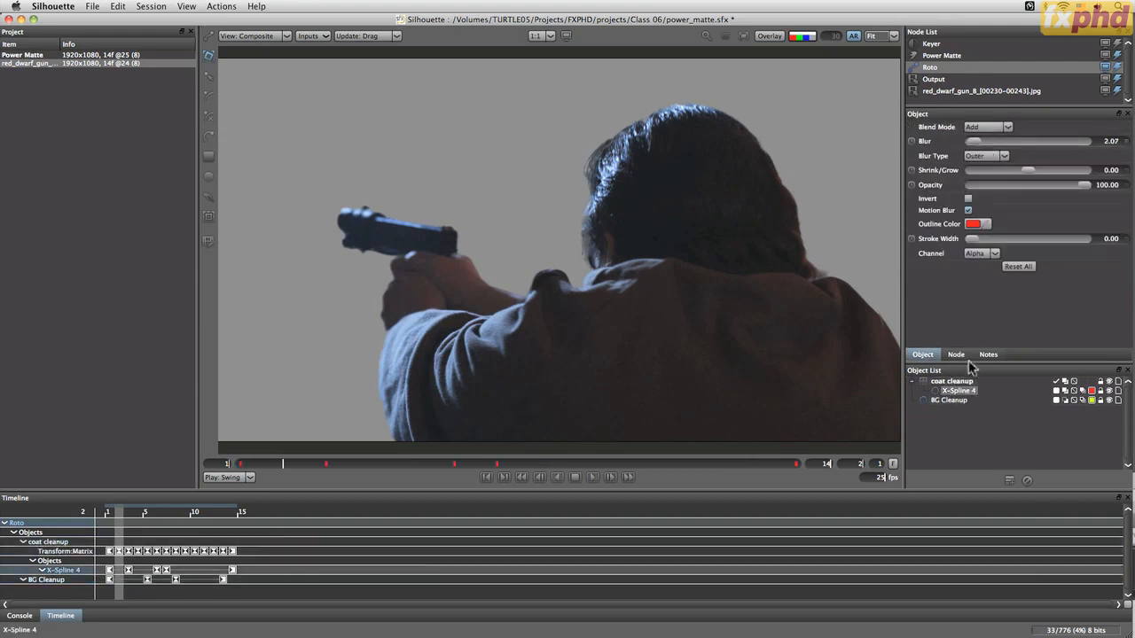
{"action": "left_click", "coordinate": [983, 156]}
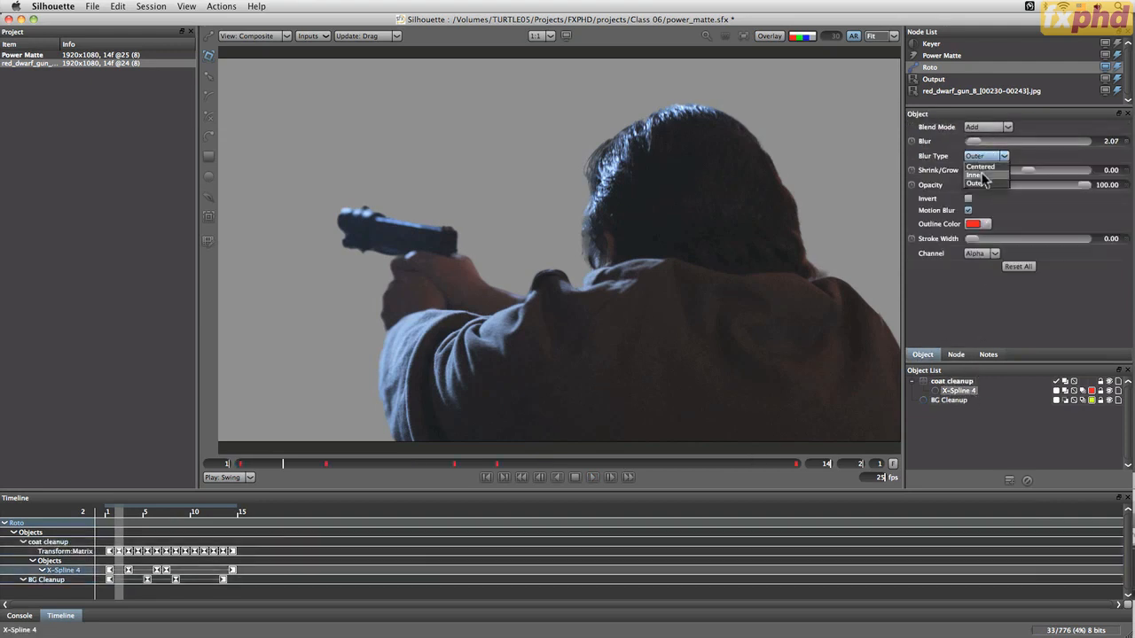
{"action": "left_click", "coordinate": [979, 175]}
{"action": "left_click_drag", "start_coordinate": [986, 143], "coordinate": [984, 144]}
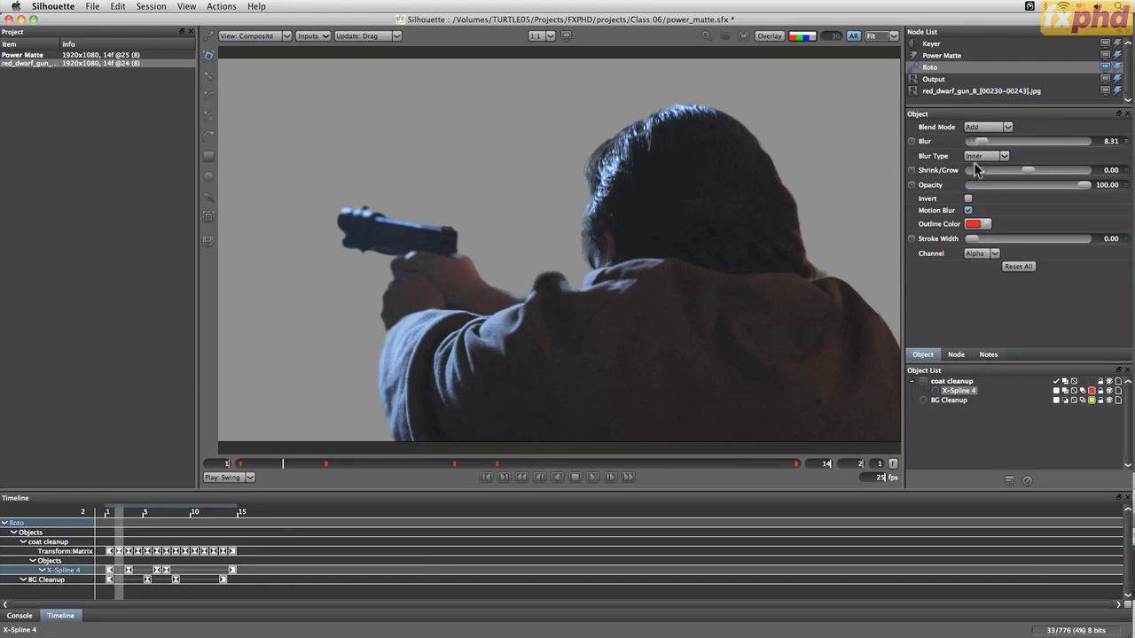
{"action": "left_click", "coordinate": [980, 157]}
{"action": "left_click", "coordinate": [987, 144]}
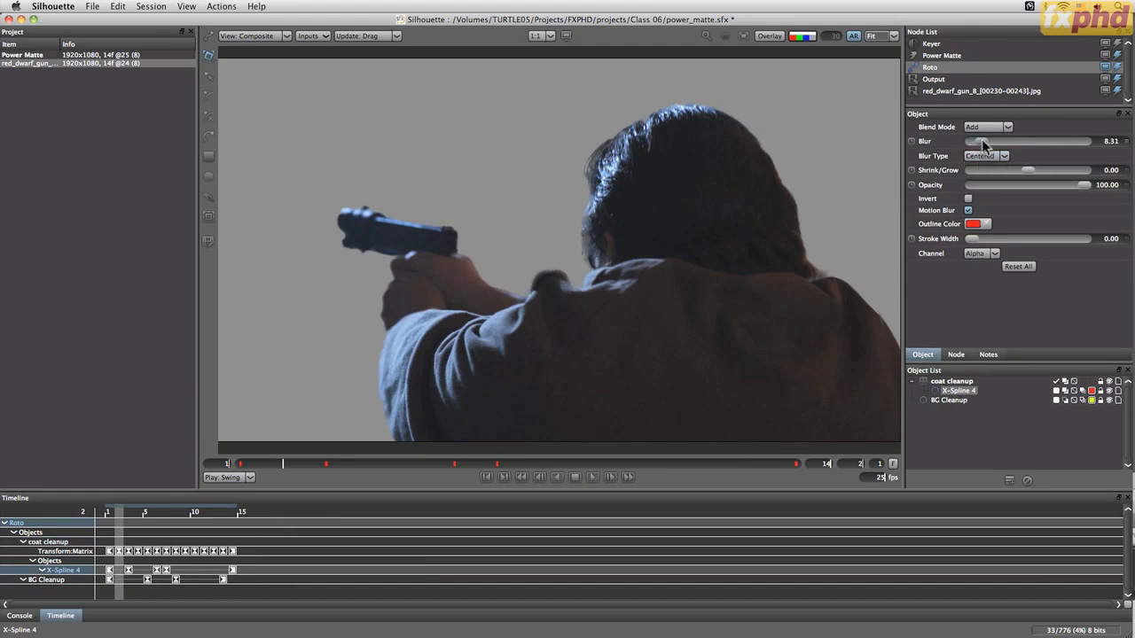
{"action": "left_click_drag", "start_coordinate": [983, 144], "coordinate": [988, 146]}
{"action": "left_click_drag", "start_coordinate": [979, 146], "coordinate": [976, 147]}
Play the shot and review the matte by switching between alpha, foreground and composite views
{"action": "left_click", "coordinate": [593, 477]}
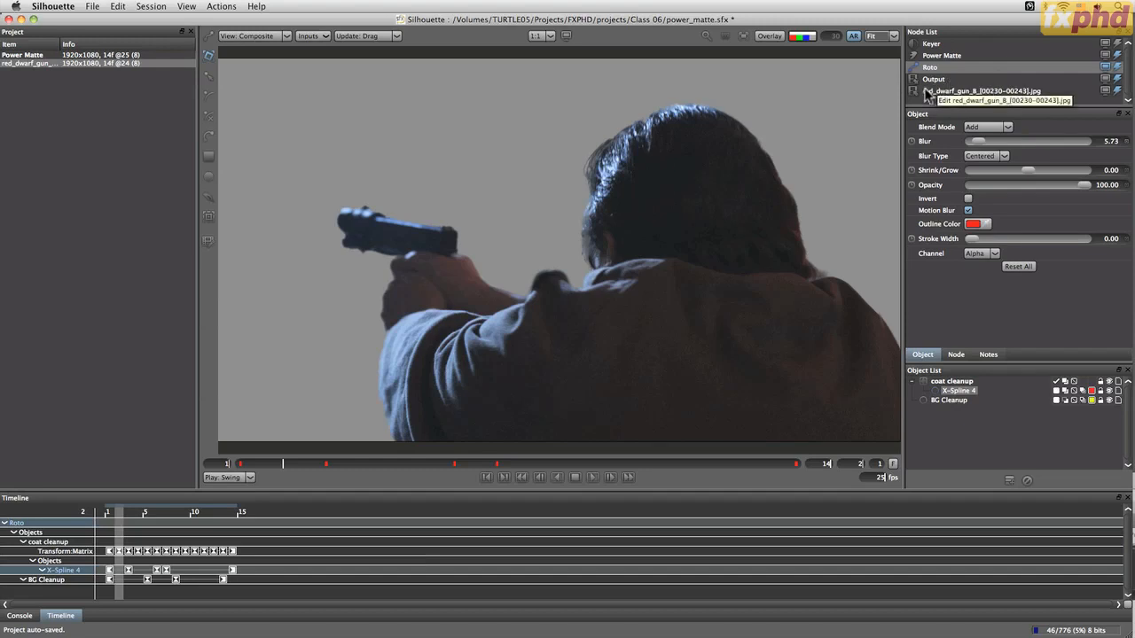
{"action": "key", "text": "shift+a"}
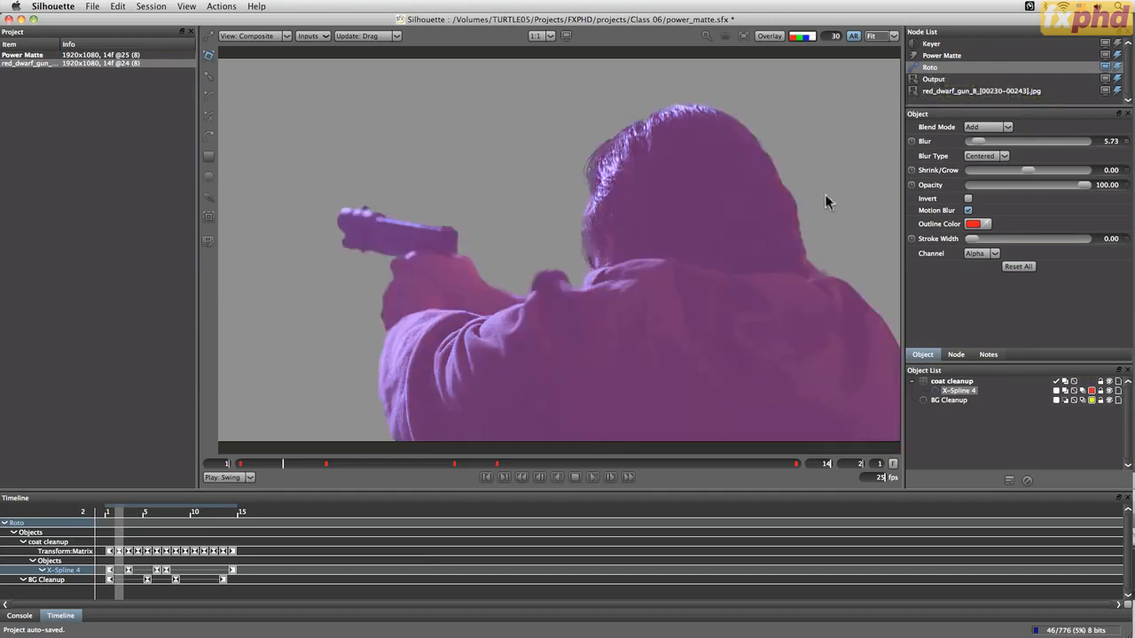
{"action": "key", "text": "a"}
{"action": "key", "text": "a"}
{"action": "key", "text": "1"}
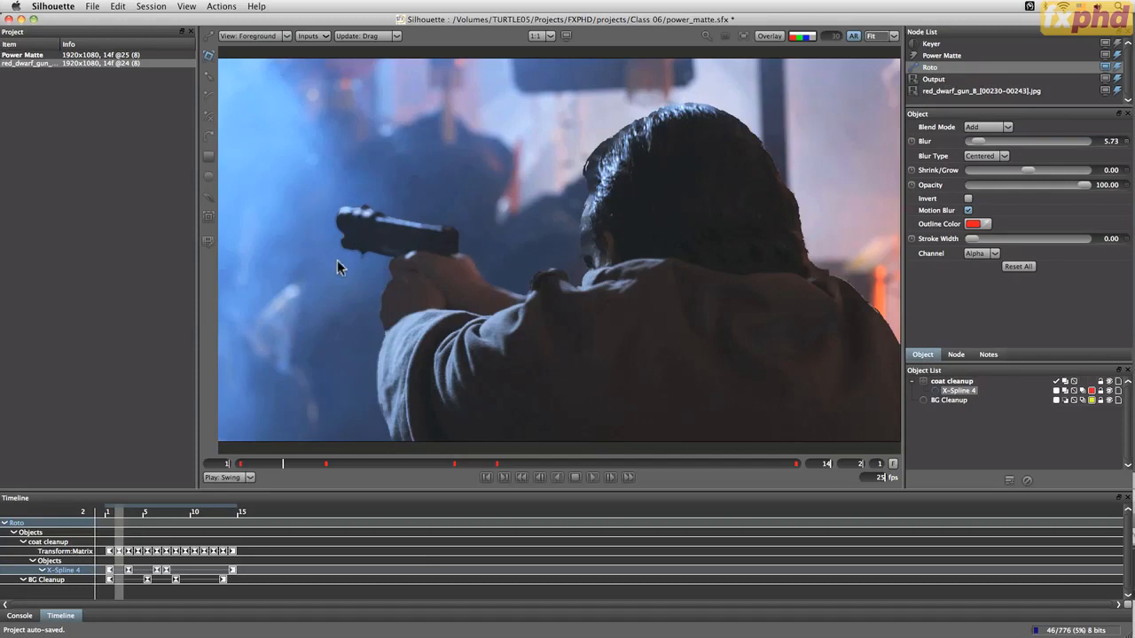
{"action": "key", "text": "3"}
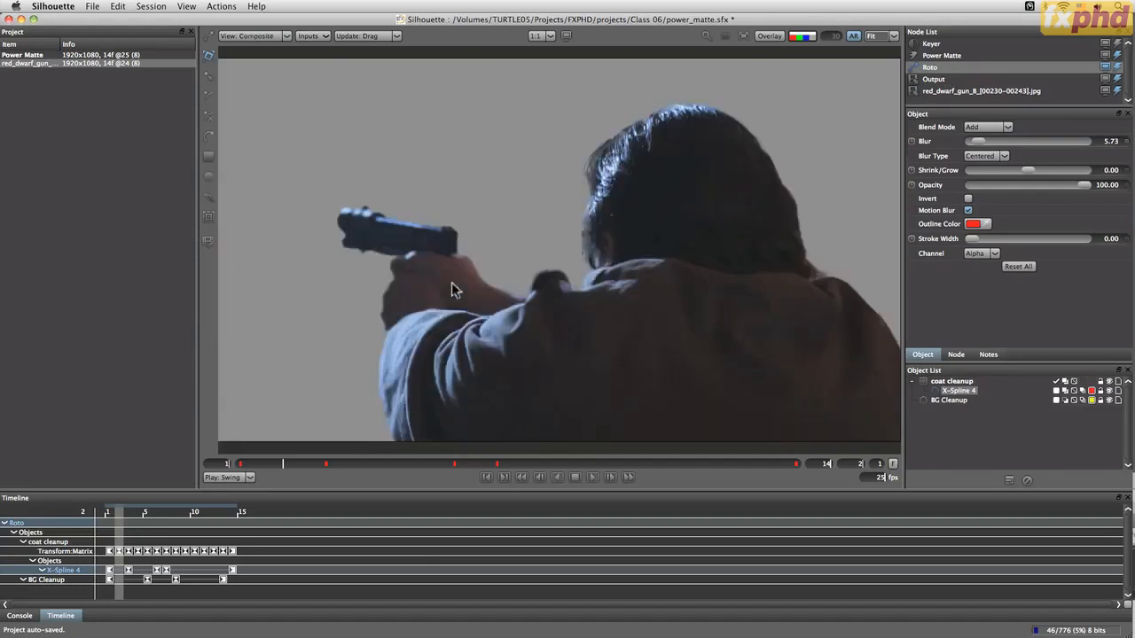
{"action": "key", "text": "a"}
{"action": "key", "text": "a"}
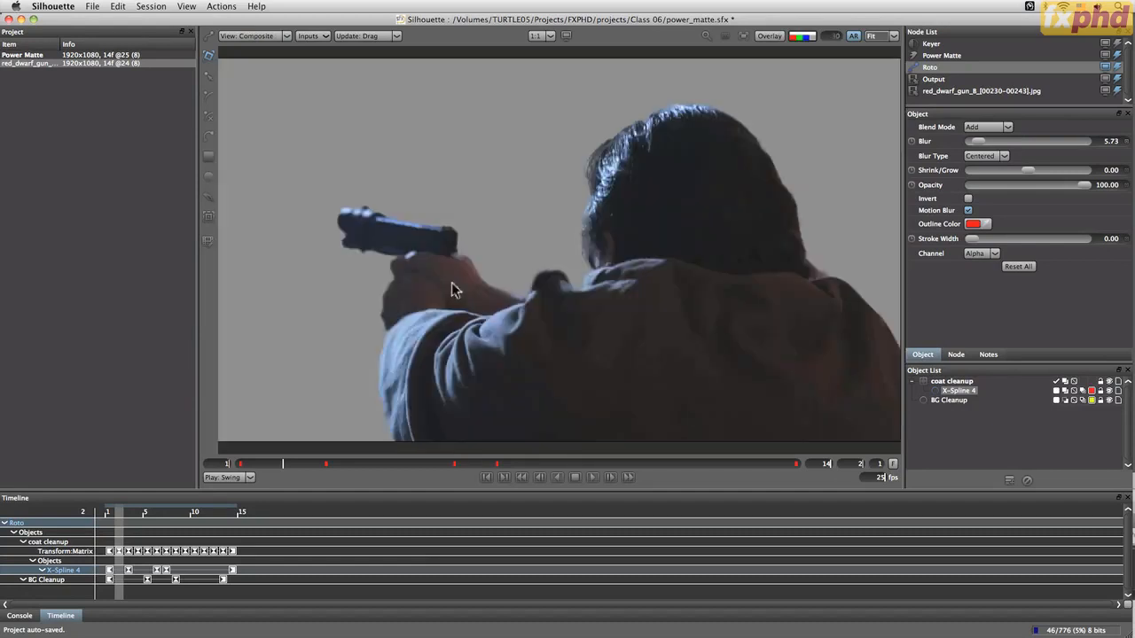